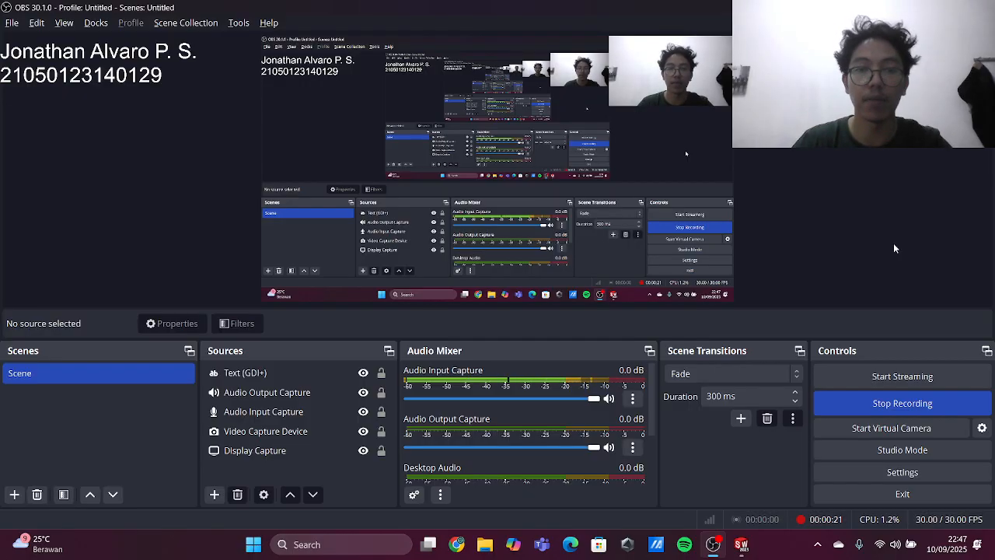
# - Switch to SOLIDWORKS and sketch a vertical centerline upward from the origin on the Front Plane
pyautogui.hotkey('alt', 'Tab')
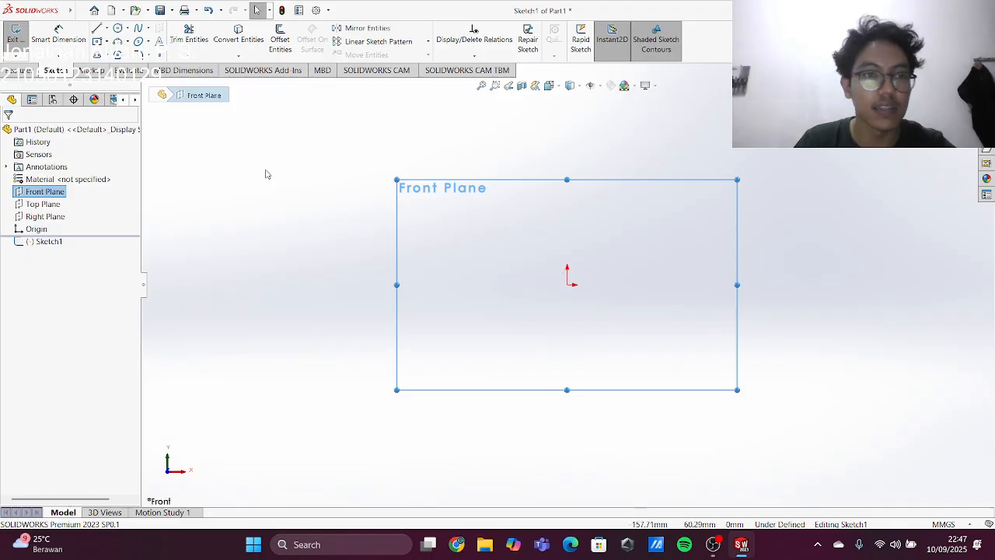
pyautogui.click(106, 29)
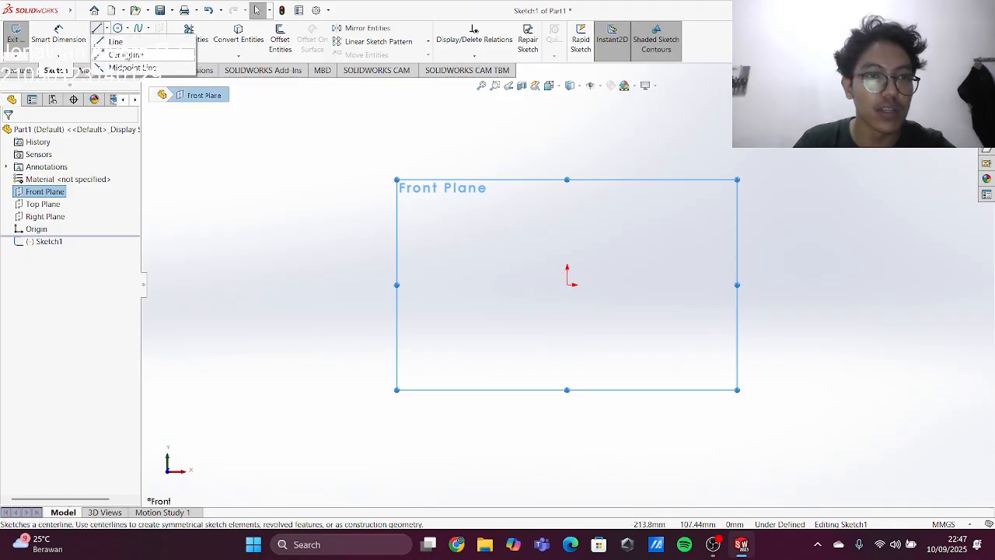
pyautogui.click(124, 53)
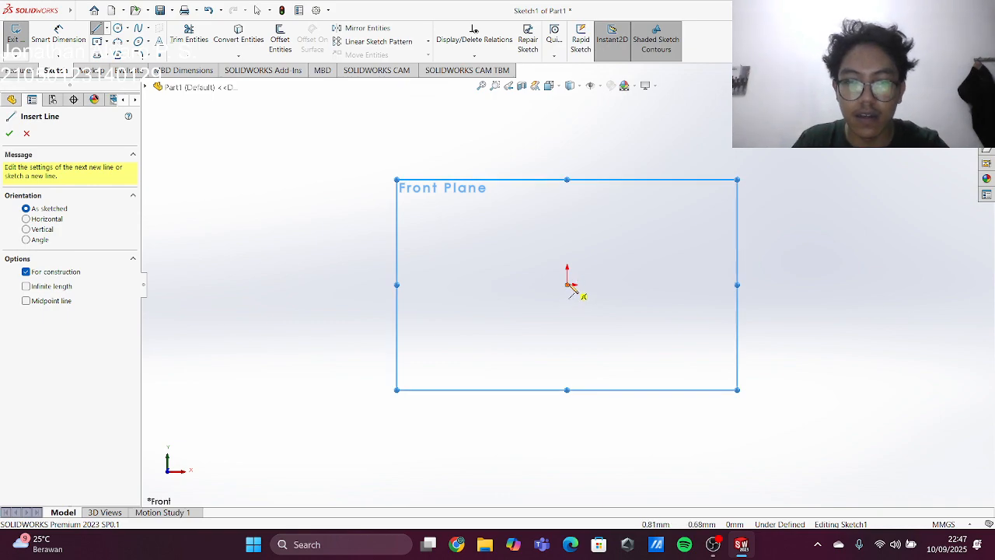
pyautogui.click(569, 285)
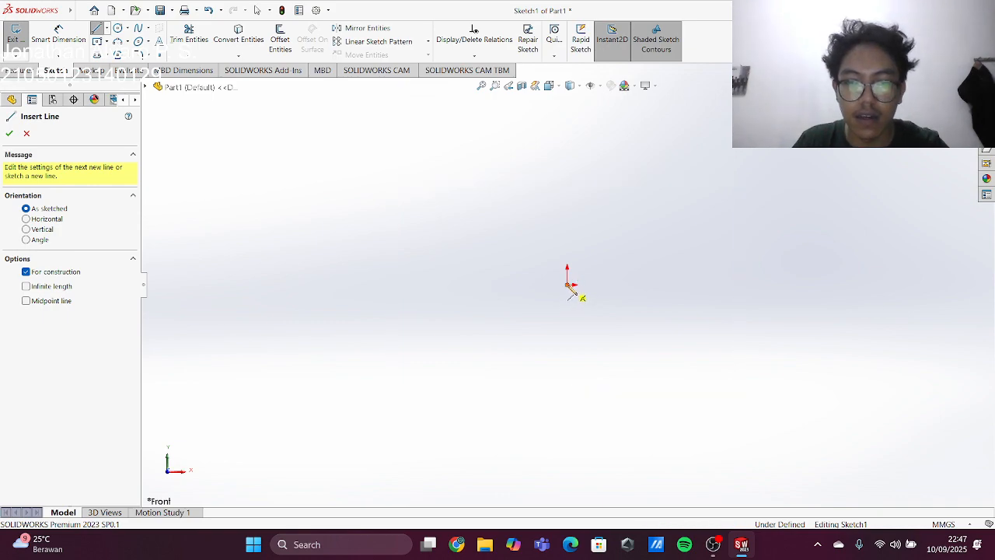
pyautogui.click(567, 136)
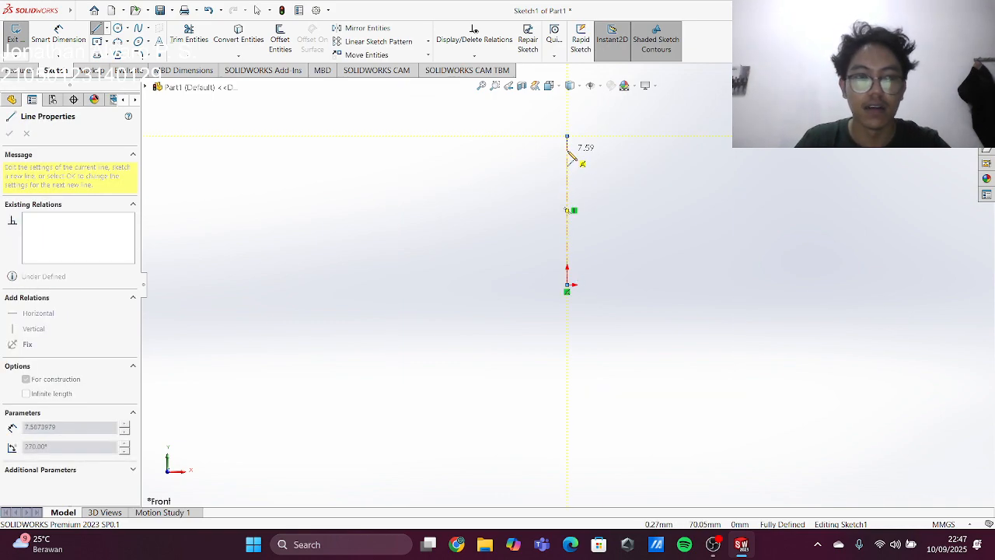
pyautogui.press('Escape')
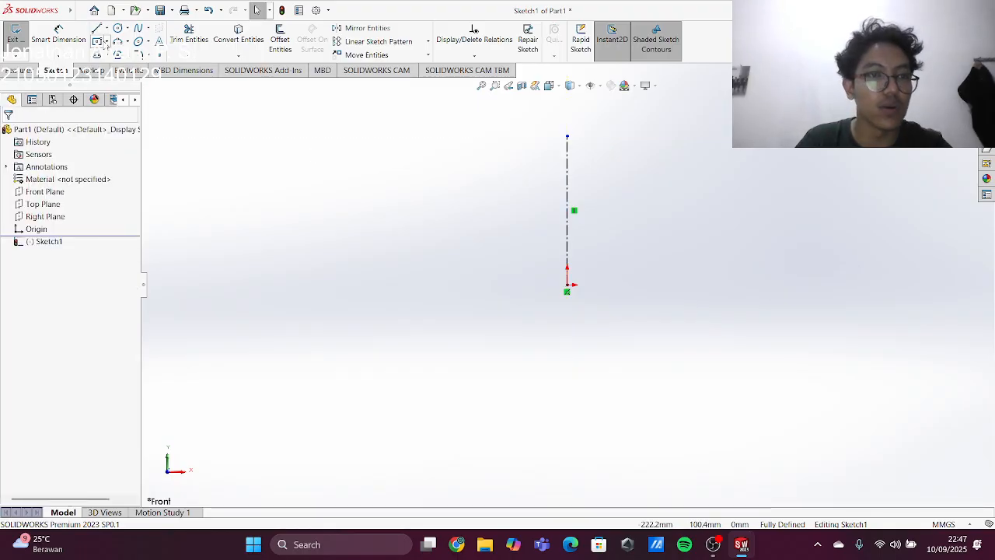
# - Sketch a center rectangle about 88 mm wide, centred on the upper endpoint of the vertical centerline
pyautogui.click(106, 42)
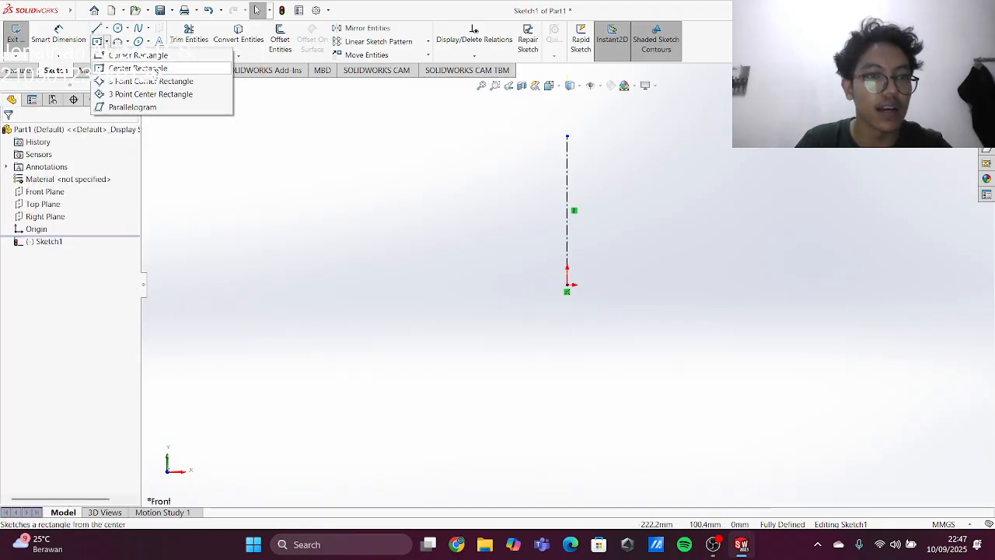
pyautogui.click(138, 68)
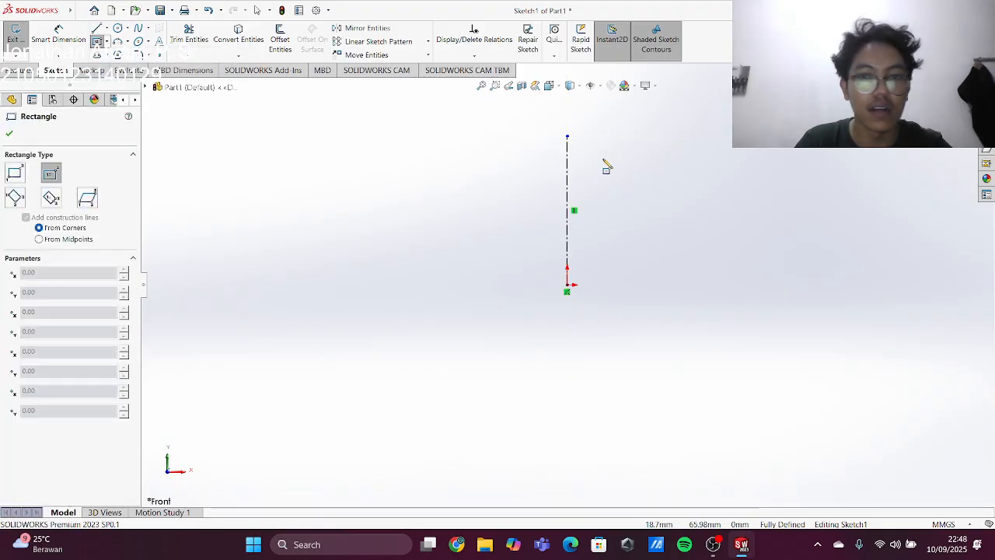
pyautogui.click(567, 137)
pyautogui.click(653, 172)
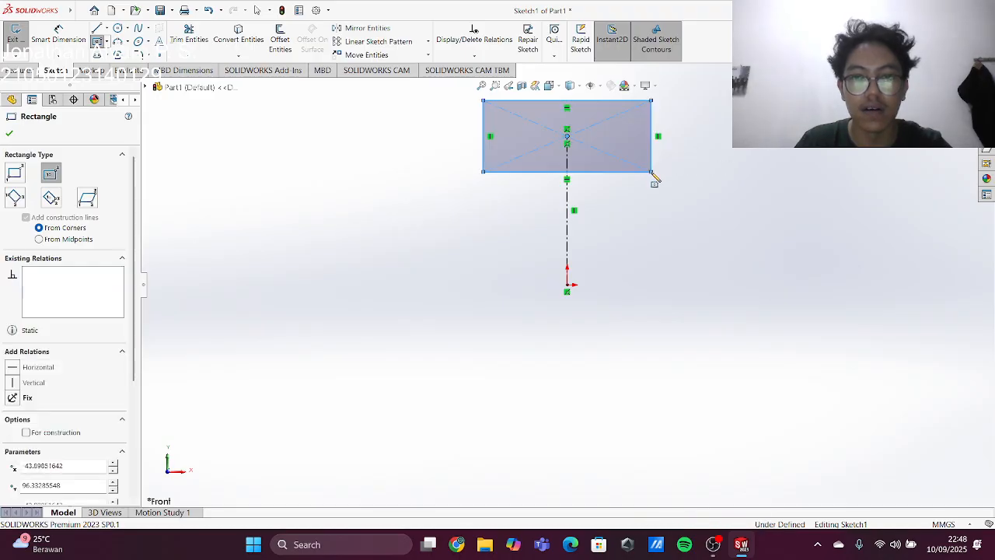
pyautogui.click(14, 134)
pyautogui.scroll(1, 647, 167)
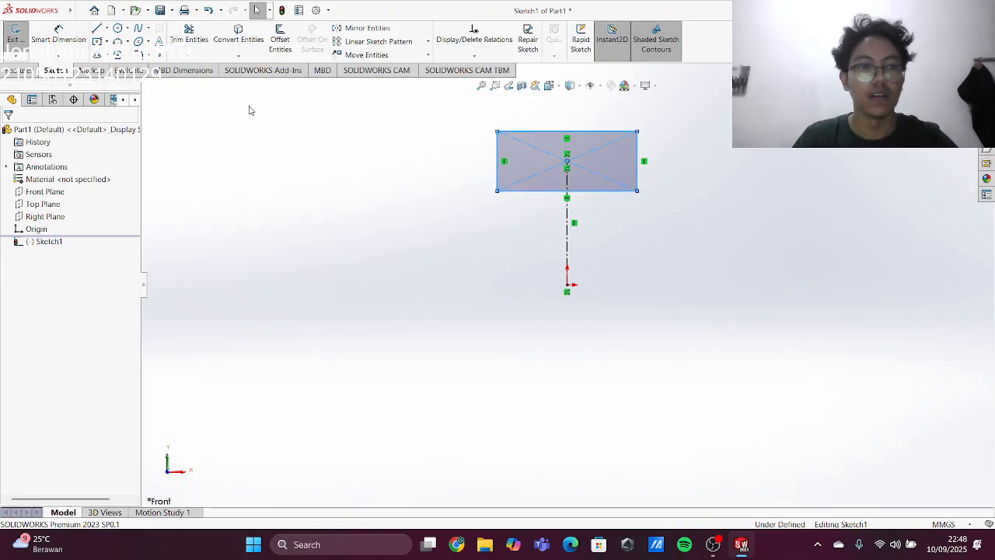
# - Dimension the rectangle's top edge to a width of 30 mm
pyautogui.click(75, 43)
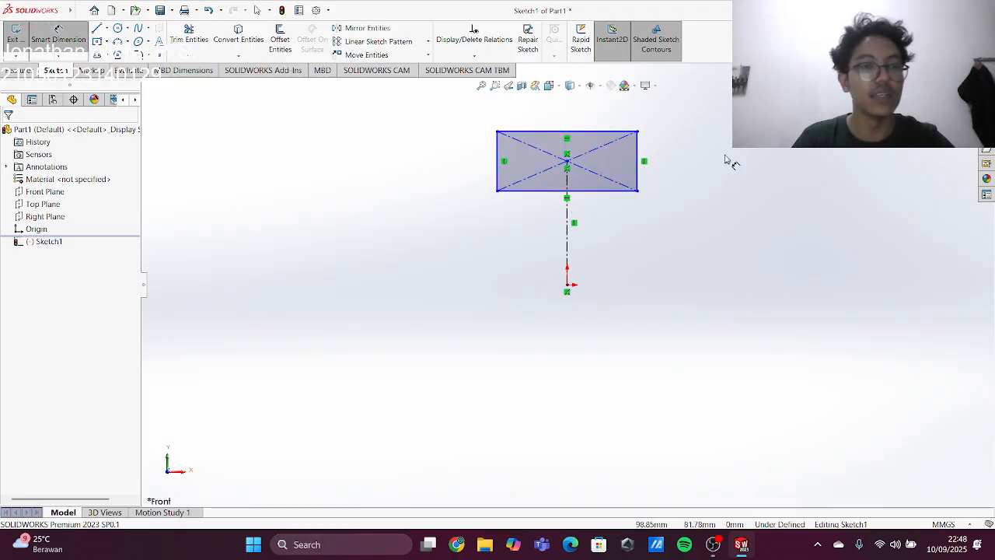
pyautogui.click(610, 136)
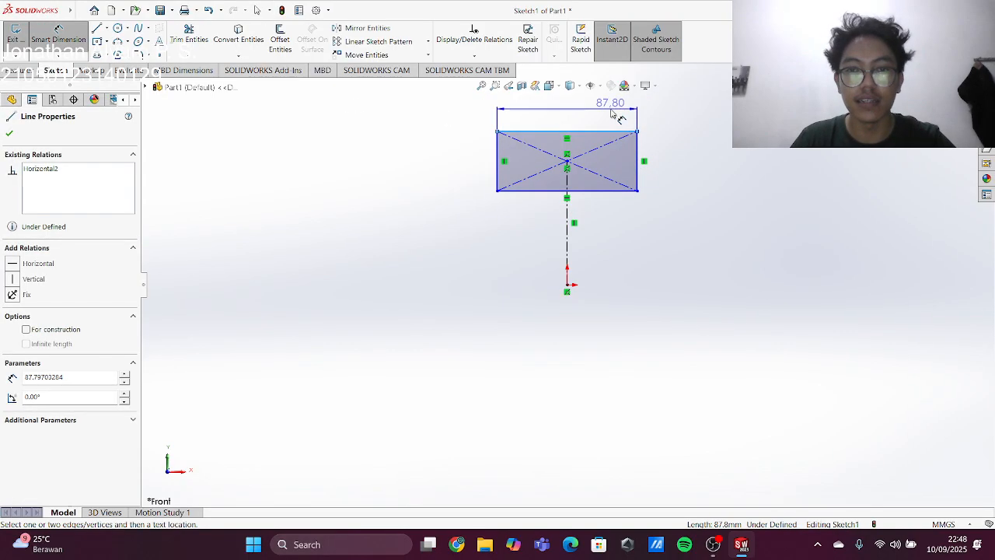
pyautogui.click(583, 107)
pyautogui.write('30')
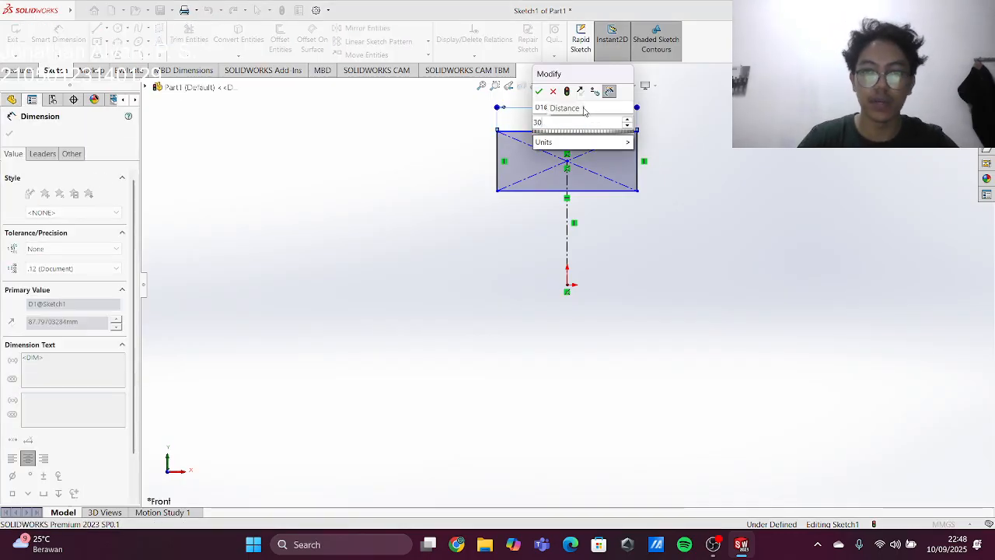
pyautogui.press('Return')
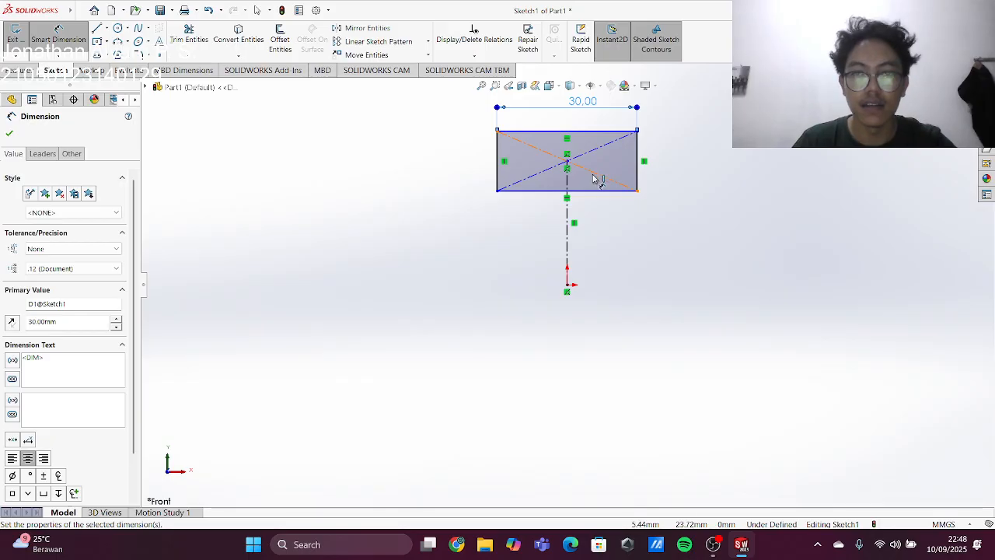
# - Dimension the distance between the rectangle's top edge and the origin as 65 mm
pyautogui.click(543, 133)
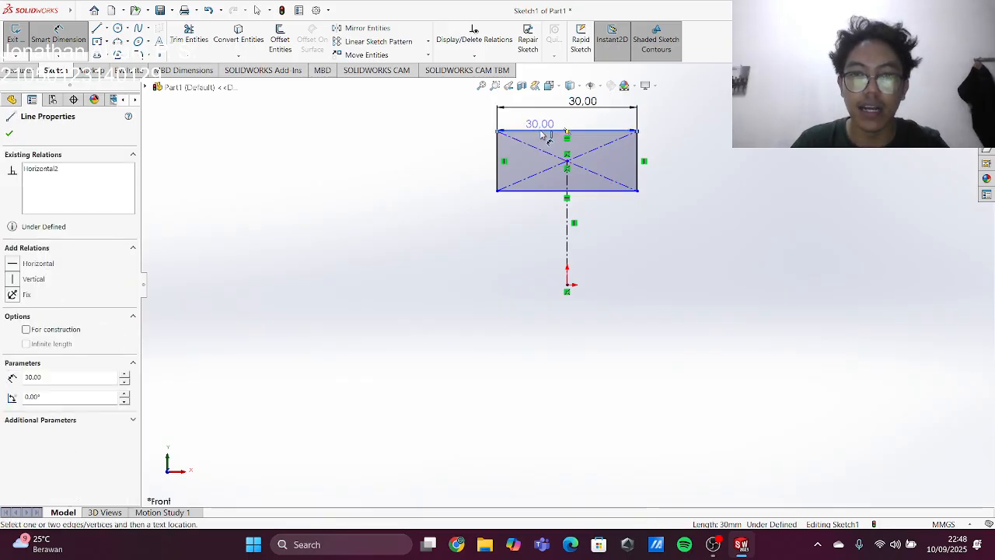
pyautogui.click(568, 290)
pyautogui.click(436, 224)
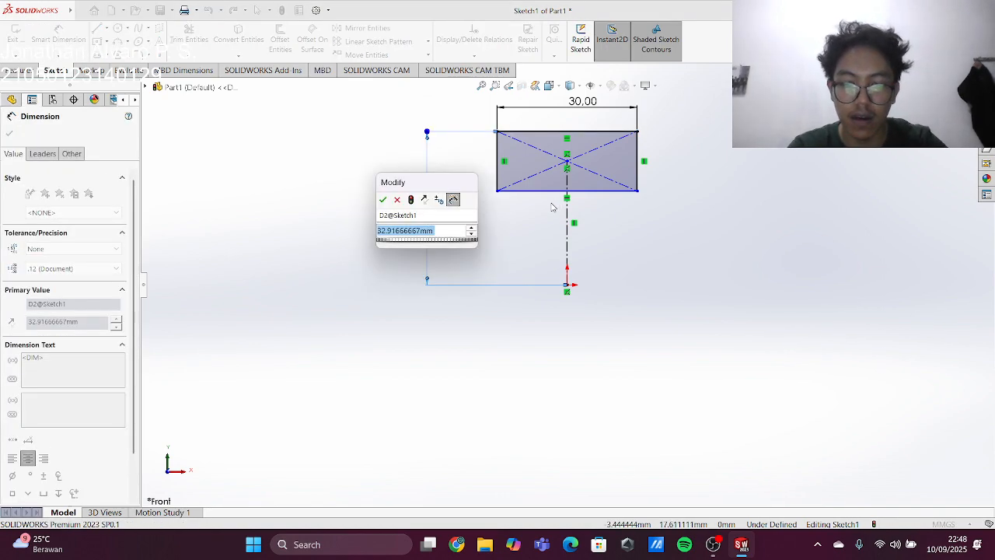
pyautogui.write('6')
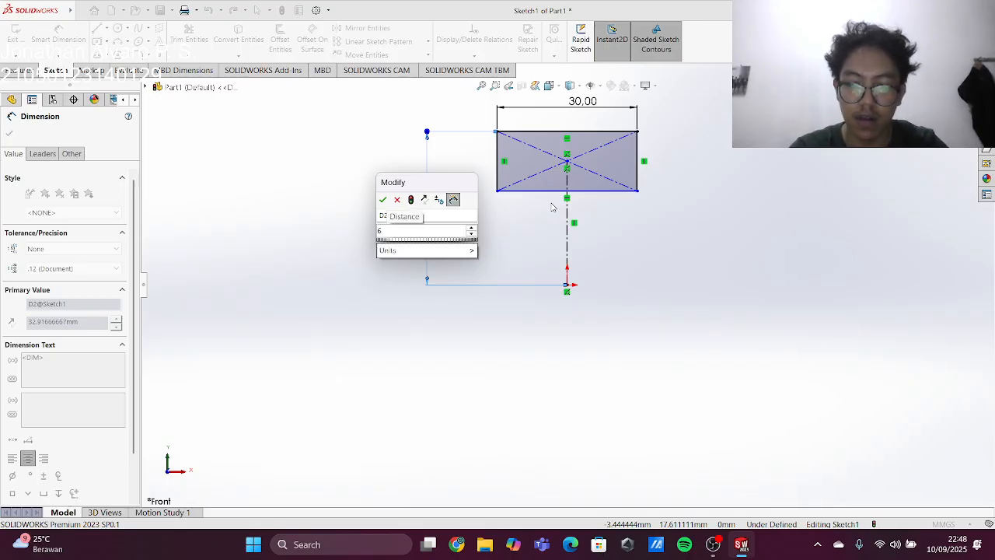
pyautogui.write('5')
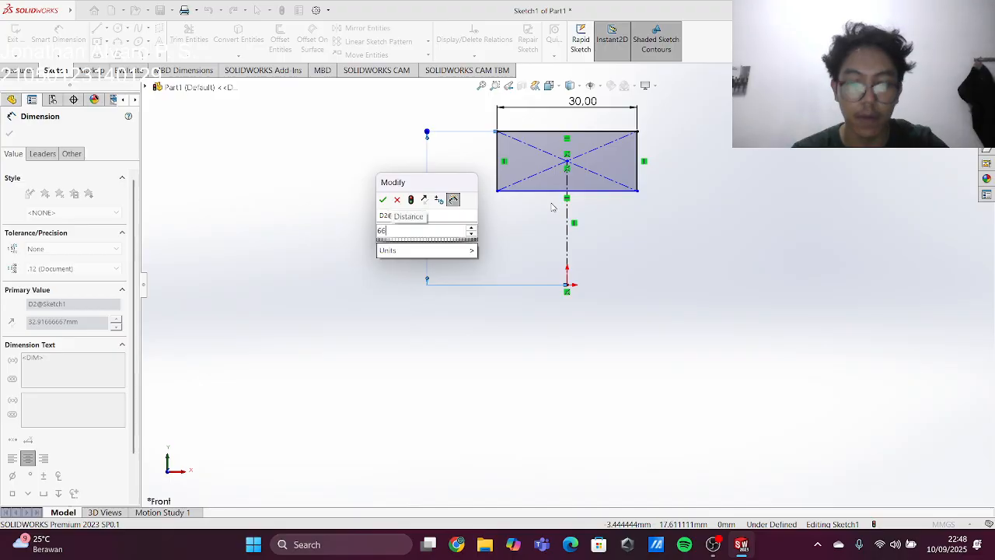
pyautogui.press('Return')
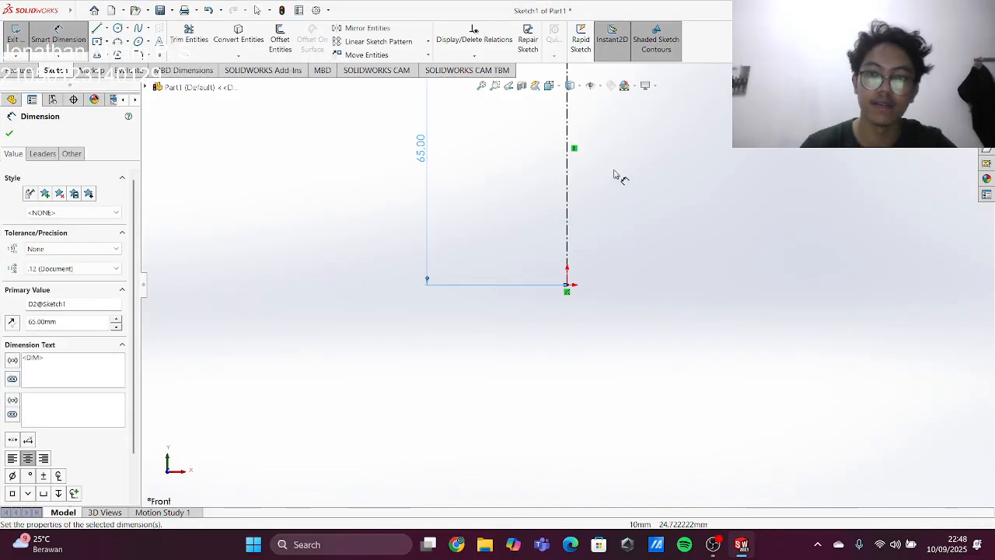
pyautogui.scroll(-2, 593, 174)
pyautogui.scroll(2, 590, 177)
pyautogui.scroll(1, 591, 177)
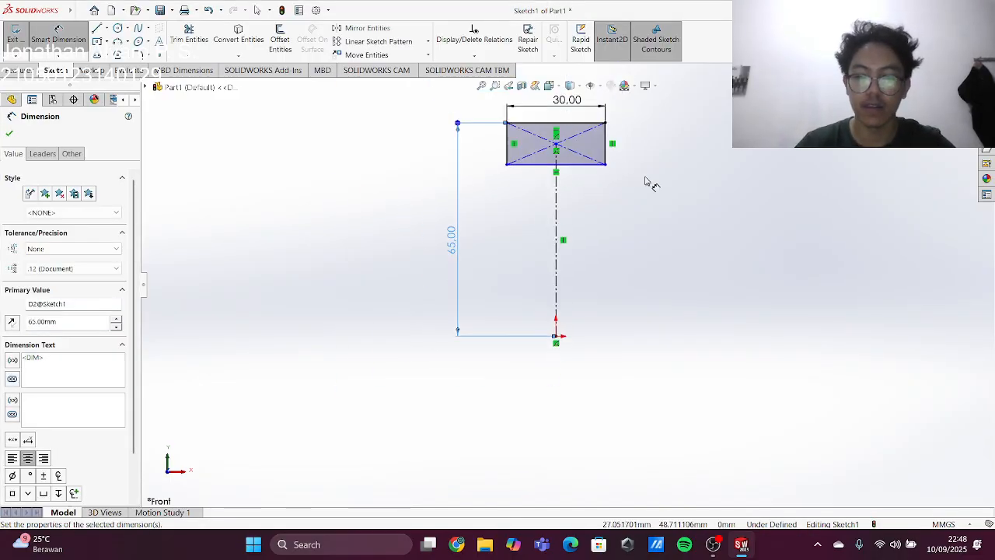
# - Dimension the distance between the rectangle's bottom edge and the origin as 53 mm
pyautogui.click(582, 167)
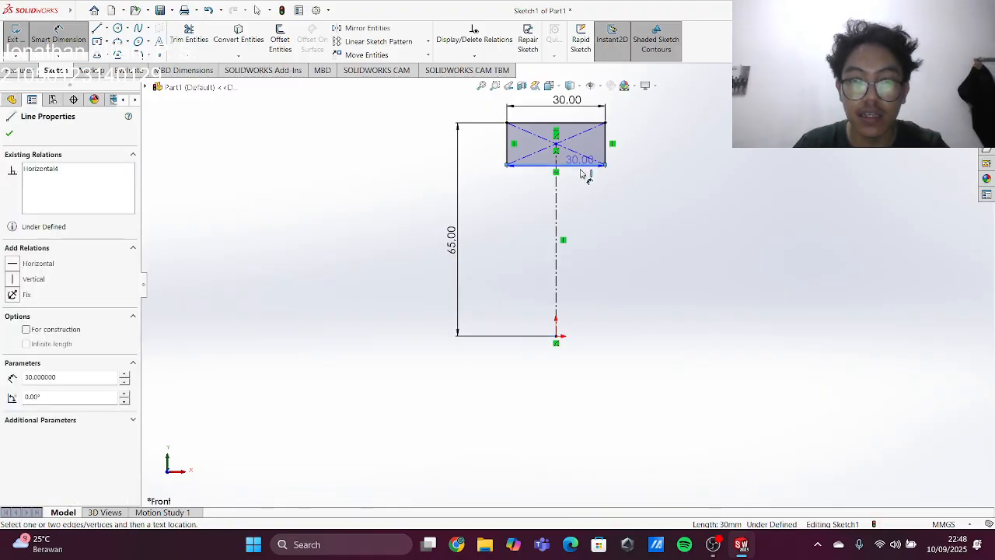
pyautogui.moveTo(581, 172); pyautogui.dragTo(557, 340)
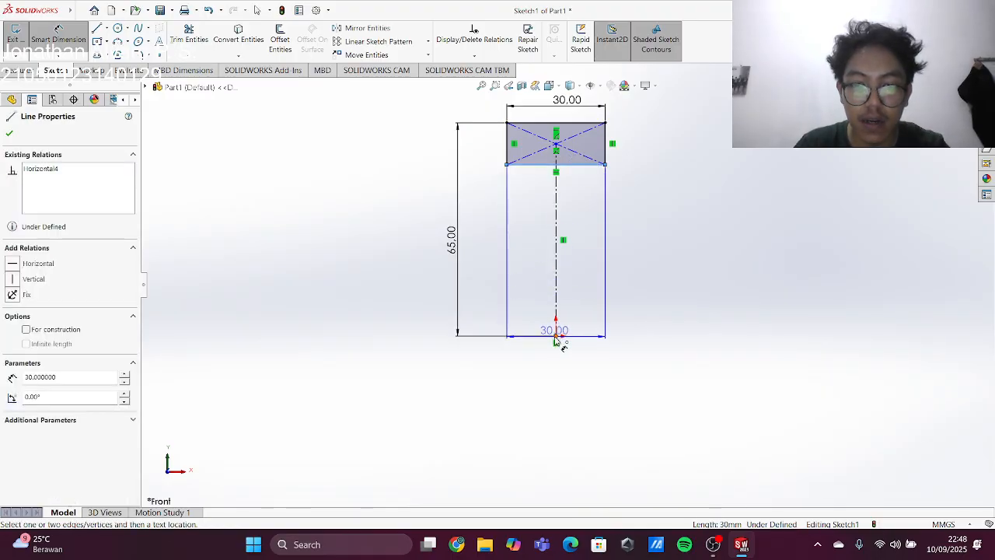
pyautogui.click(556, 337)
pyautogui.click(702, 271)
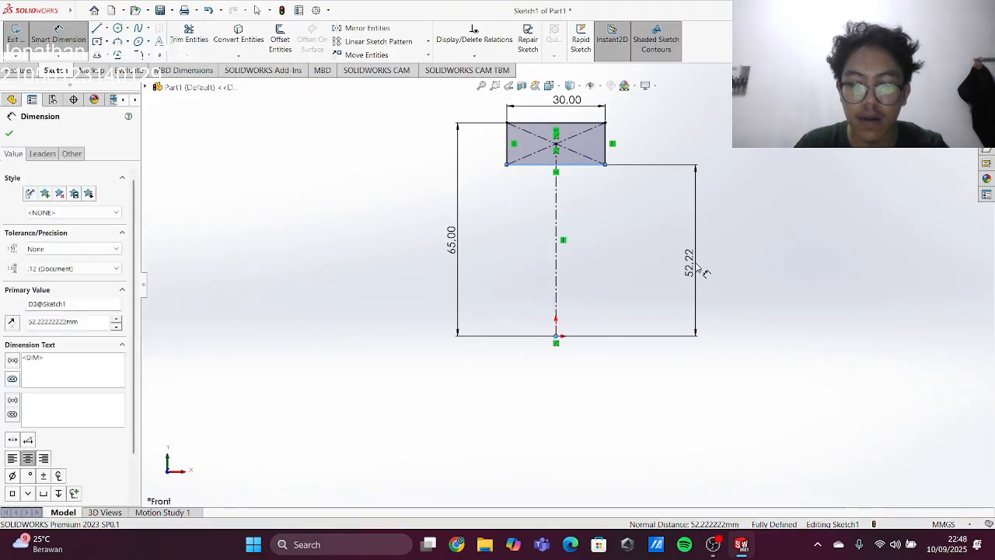
pyautogui.write('53')
pyautogui.press('Return')
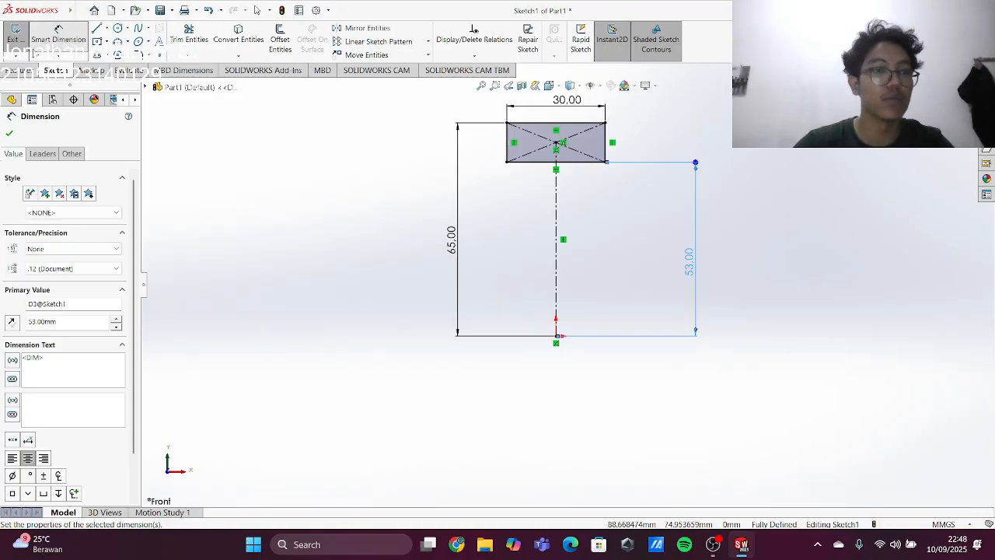
pyautogui.click(9, 133)
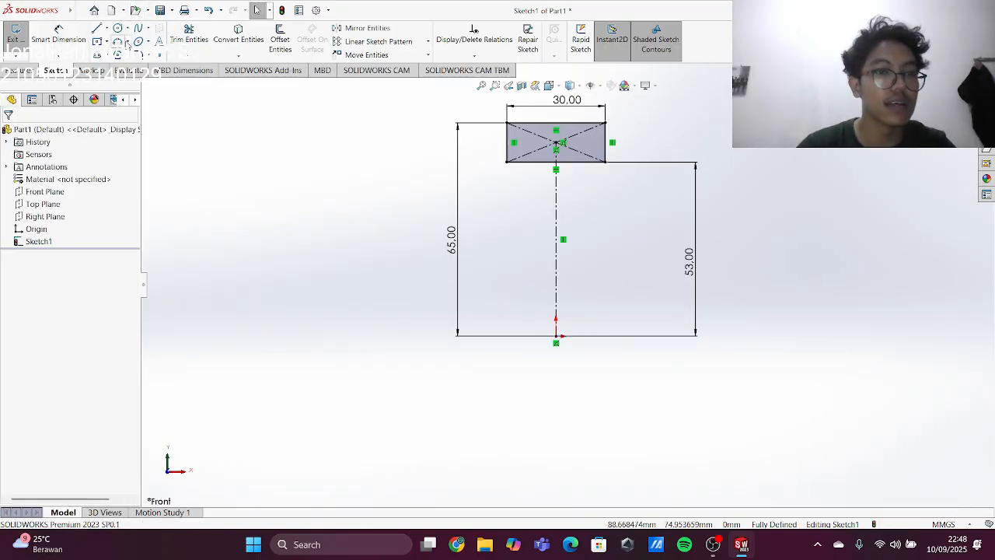
# - Sketch a 3-point arc of about 5.9 mm radius with both ends on the rectangle's bottom edge, bulging up into the rectangle
pyautogui.click(126, 42)
pyautogui.click(167, 81)
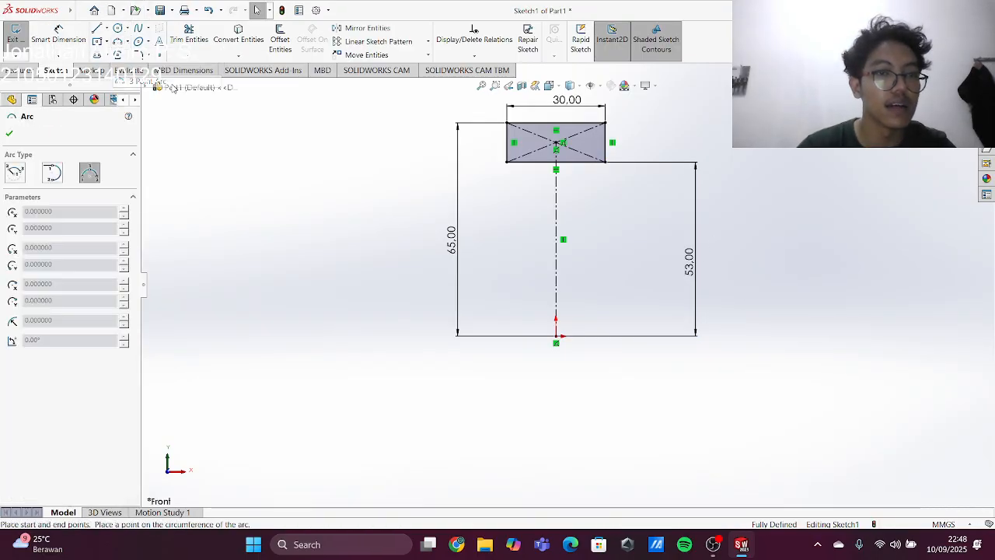
pyautogui.click(545, 163)
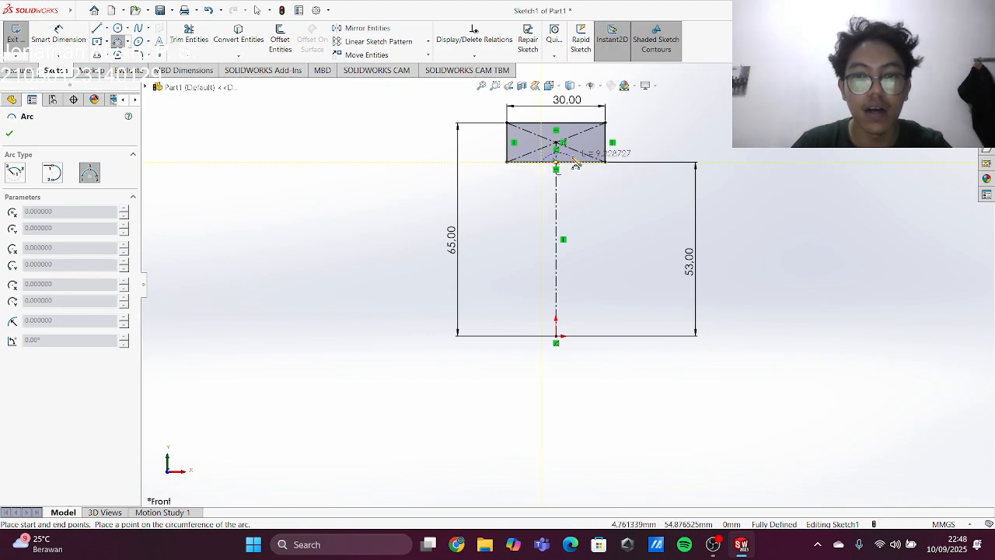
pyautogui.click(572, 163)
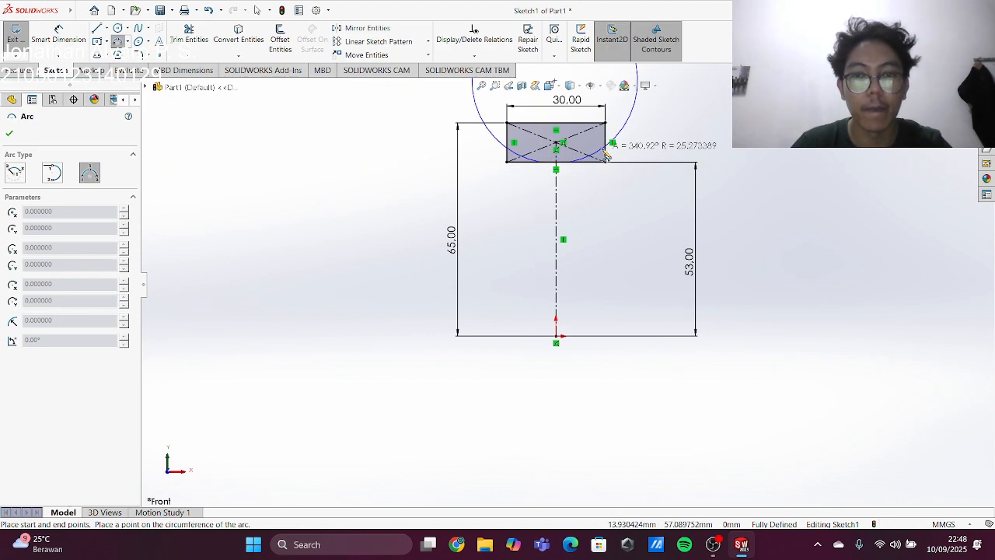
pyautogui.click(566, 165)
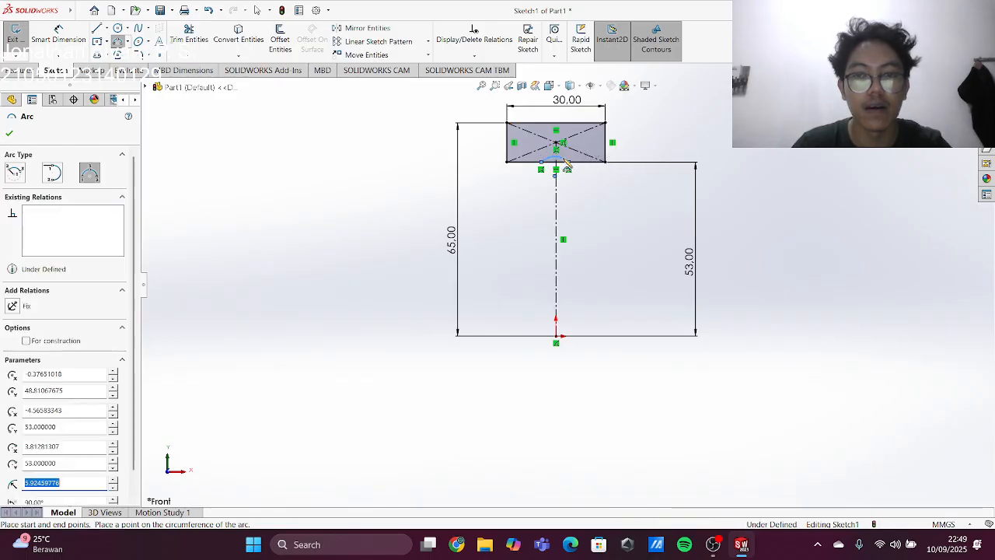
pyautogui.press('Escape')
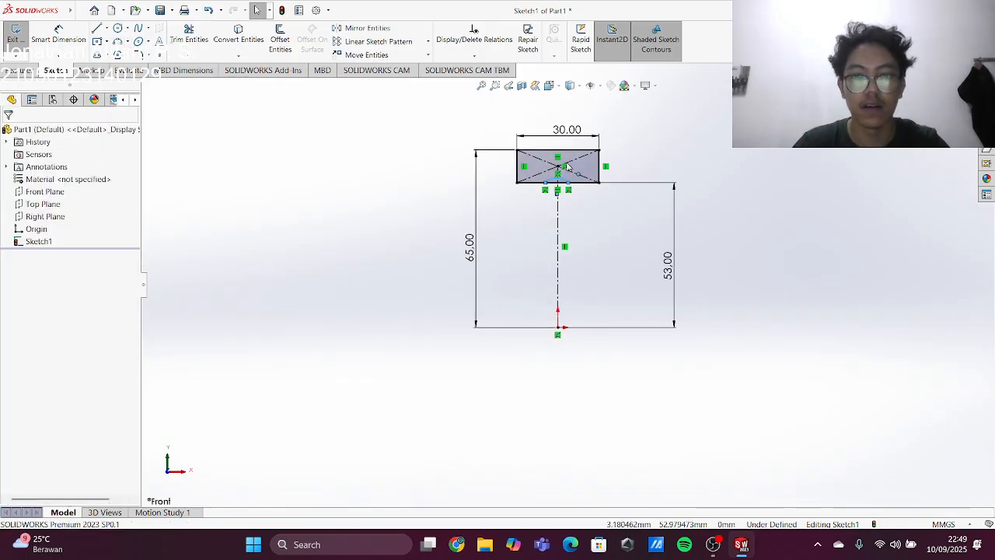
# - Move the arc's center point onto the vertical centerline so that it is coincident with the line
pyautogui.scroll(-5, 567, 165)
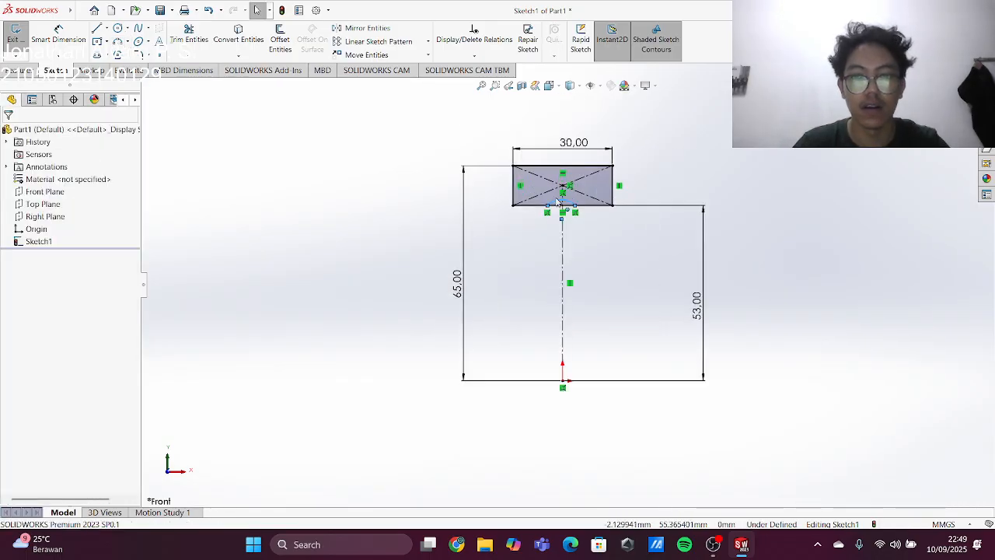
pyautogui.click(571, 281)
pyautogui.moveTo(573, 283); pyautogui.dragTo(579, 279)
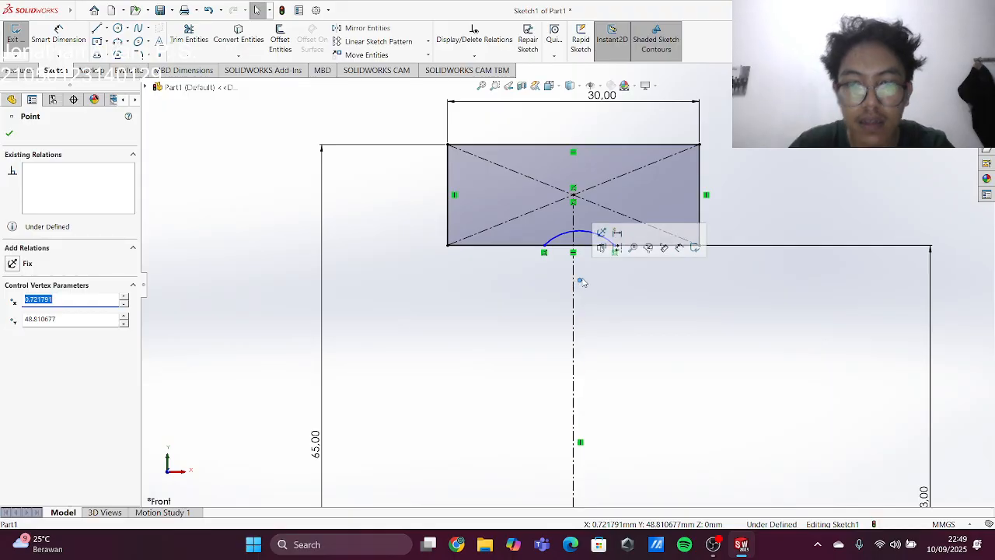
pyautogui.click(628, 280)
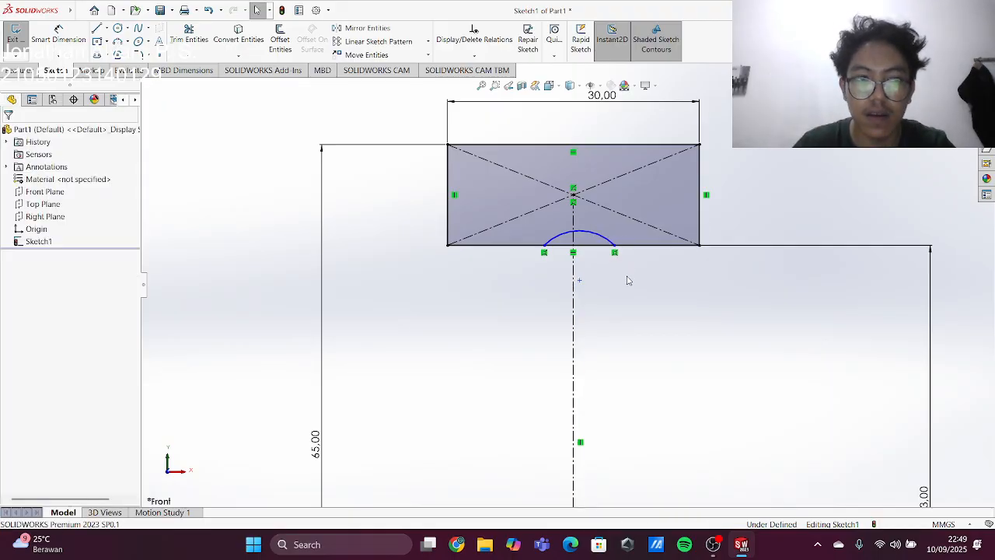
pyautogui.click(579, 280)
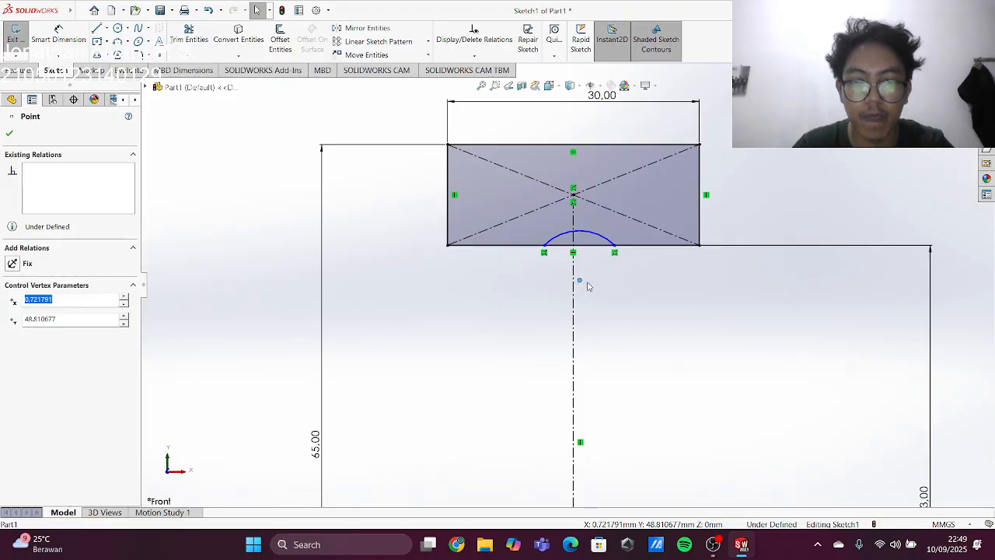
pyautogui.press('Escape')
pyautogui.moveTo(580, 279)
pyautogui.mouseDown()
pyautogui.moveTo(564, 275)
pyautogui.moveTo(573, 280)
pyautogui.mouseUp()
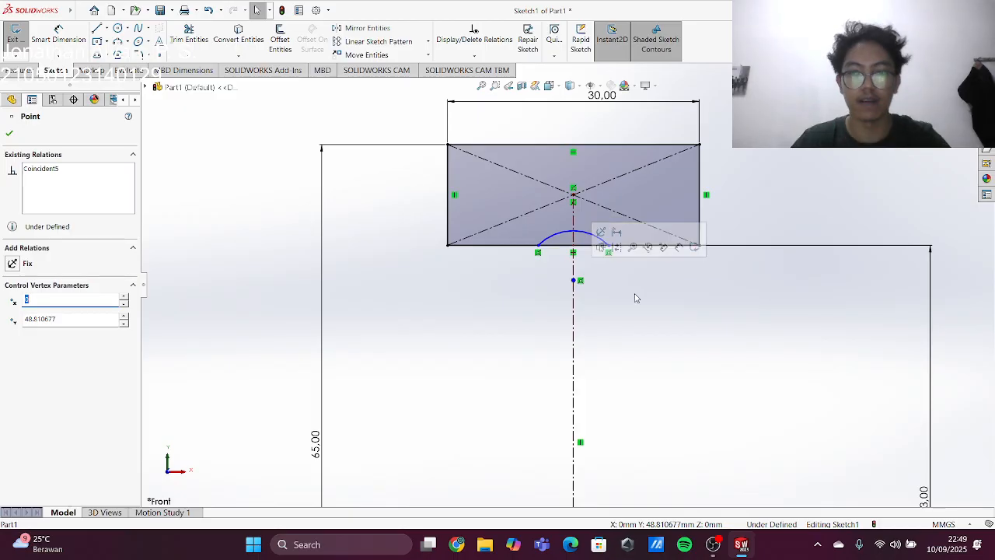
# - Dimension the vertical distance between the rectangle's bottom edge and the arc's center point as 8 mm
pyautogui.click(9, 133)
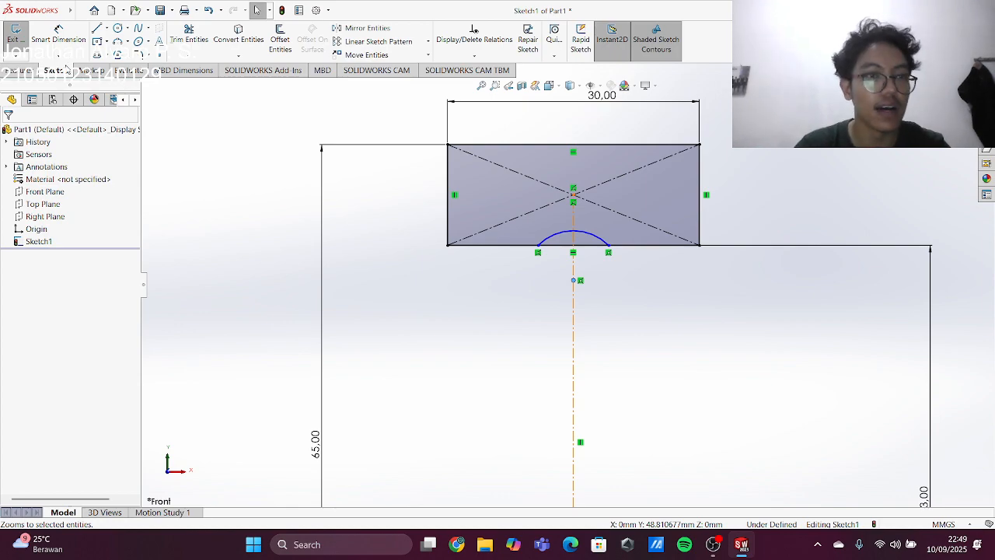
pyautogui.click(59, 35)
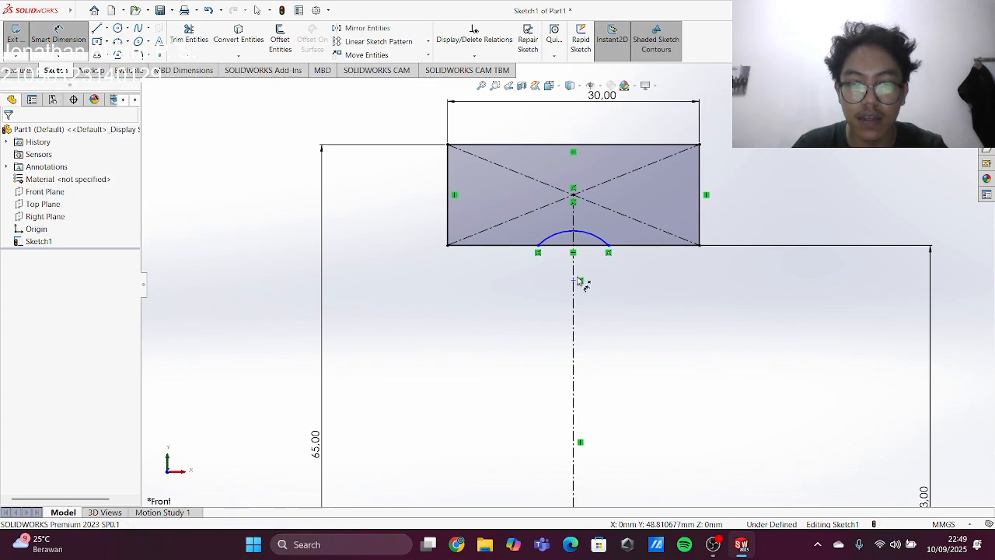
pyautogui.click(628, 253)
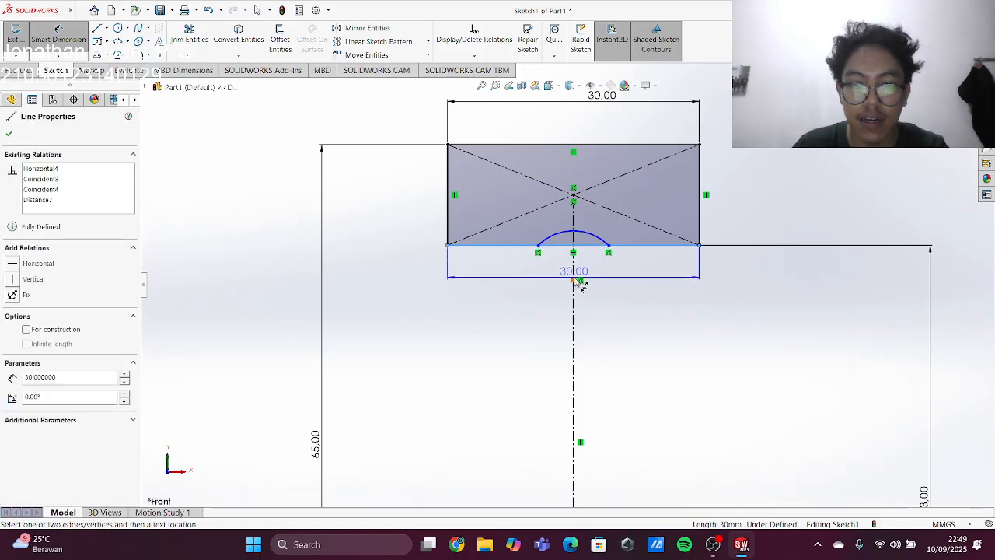
pyautogui.click(579, 280)
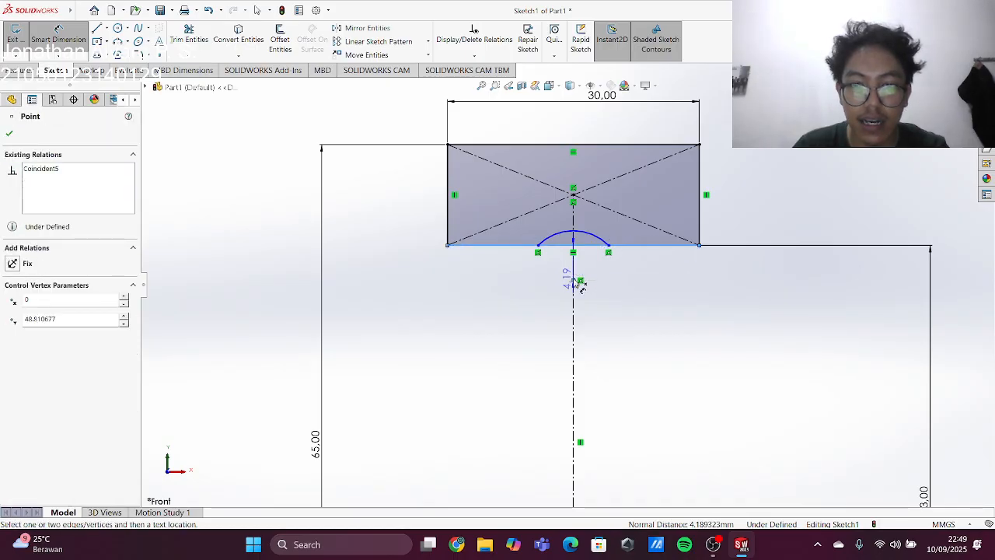
pyautogui.click(724, 285)
pyautogui.write('8')
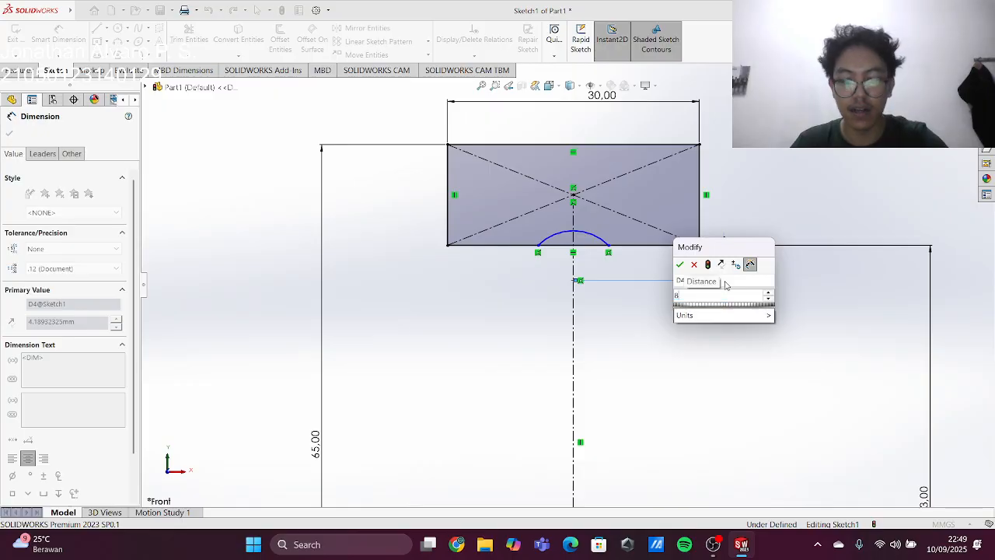
pyautogui.press('Return')
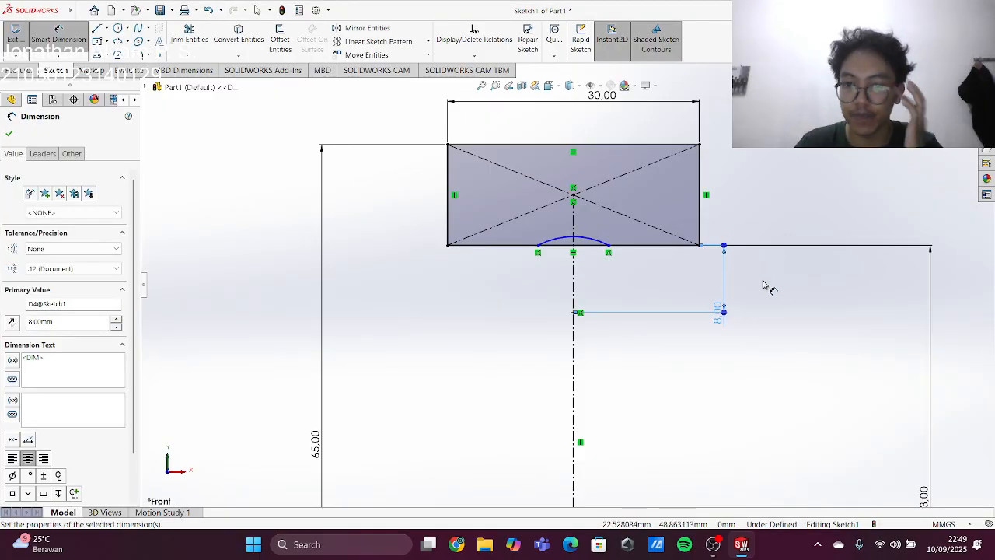
# - Dimension the radius of the arc on the rectangle's bottom edge as 12 mm
pyautogui.click(599, 243)
pyautogui.click(763, 154)
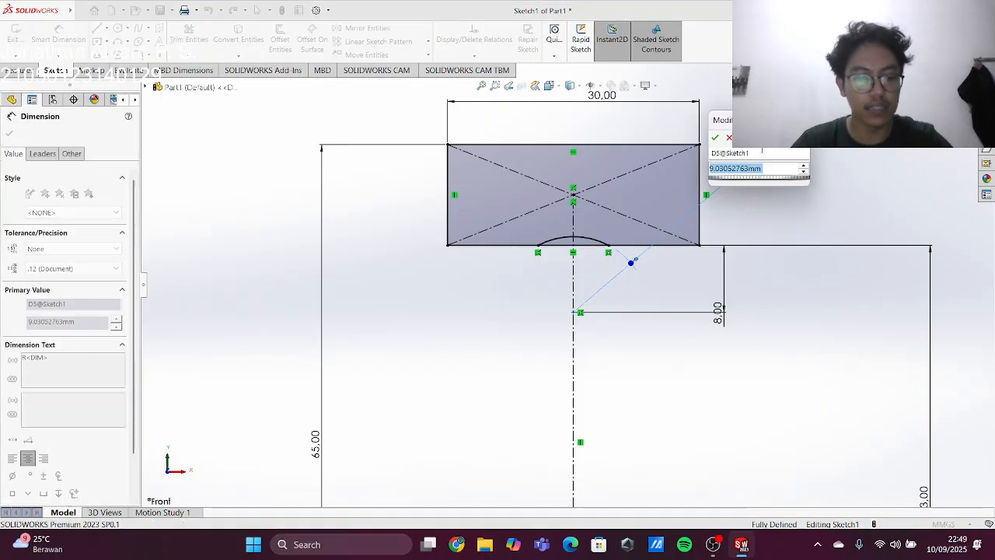
pyautogui.write('12')
pyautogui.press('Return')
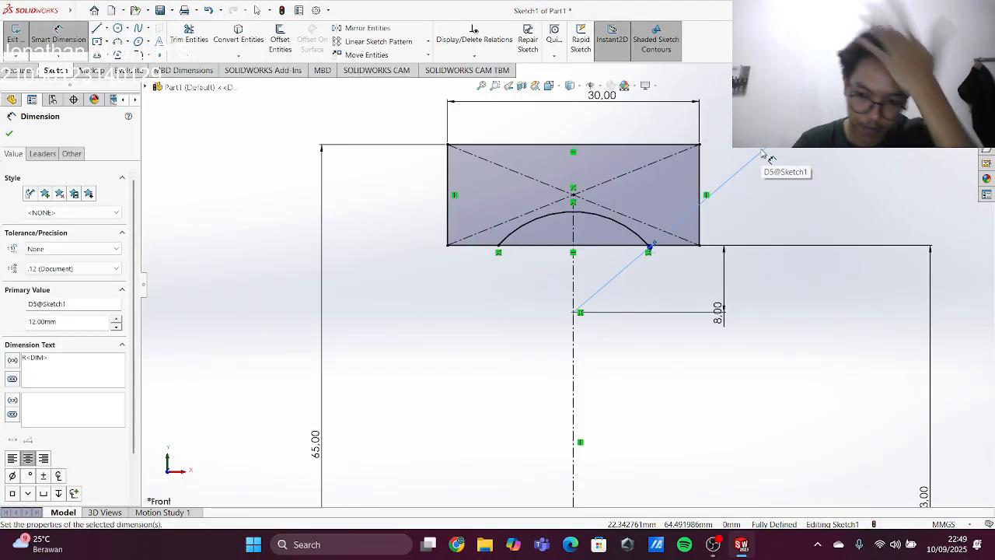
pyautogui.scroll(-1, 637, 222)
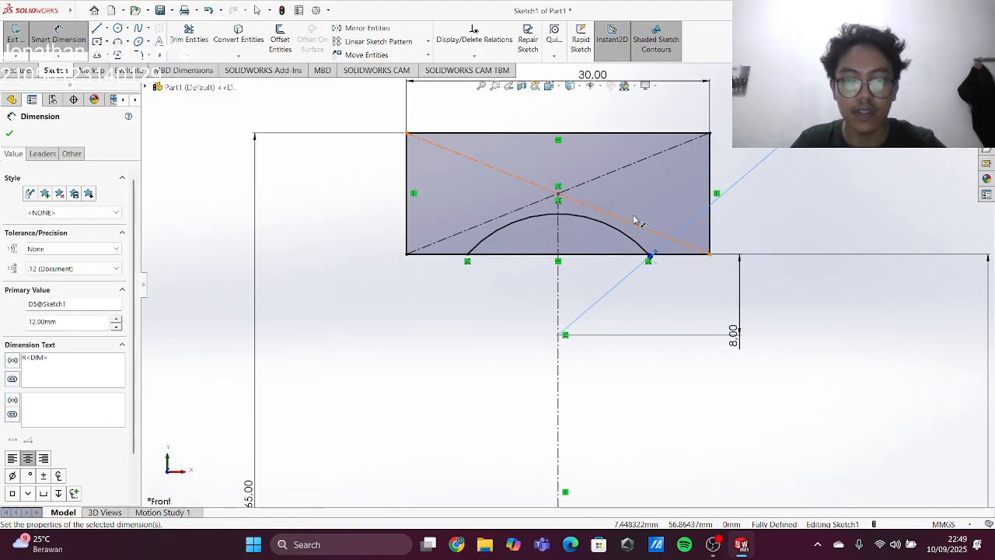
pyautogui.scroll(4, 638, 226)
pyautogui.click(10, 135)
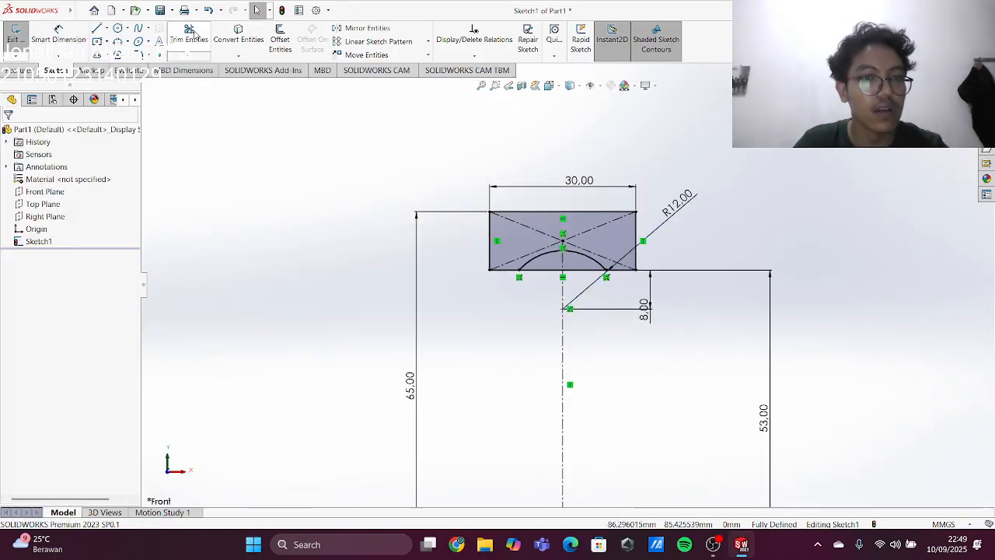
# - Trim away the segment of the rectangle's bottom edge between the two ends of the arc with Power trim
pyautogui.click(190, 39)
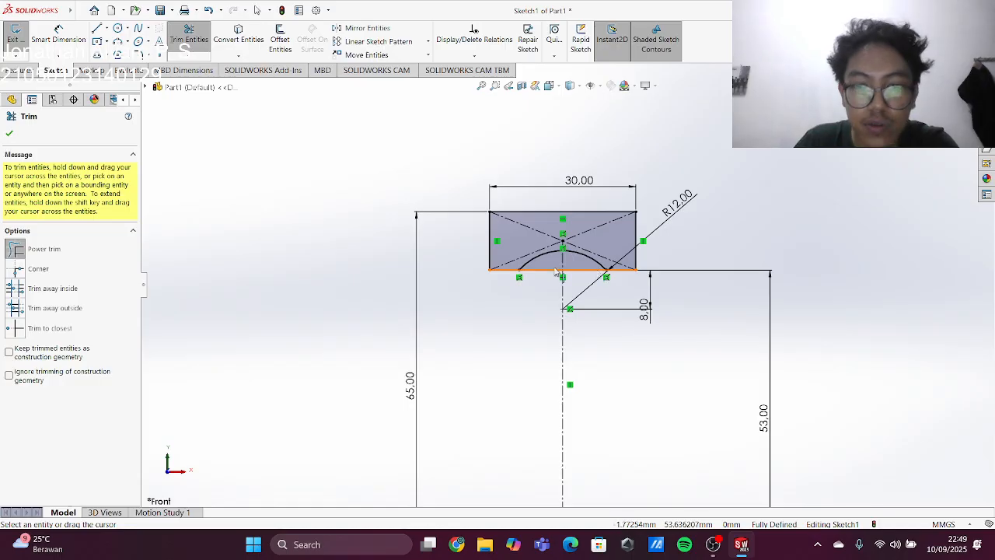
pyautogui.moveTo(548, 268)
pyautogui.mouseDown()
pyautogui.moveTo(550, 279)
pyautogui.moveTo(685, 249)
pyautogui.mouseUp()
pyautogui.scroll(-2, 702, 262)
pyautogui.scroll(3, 697, 265)
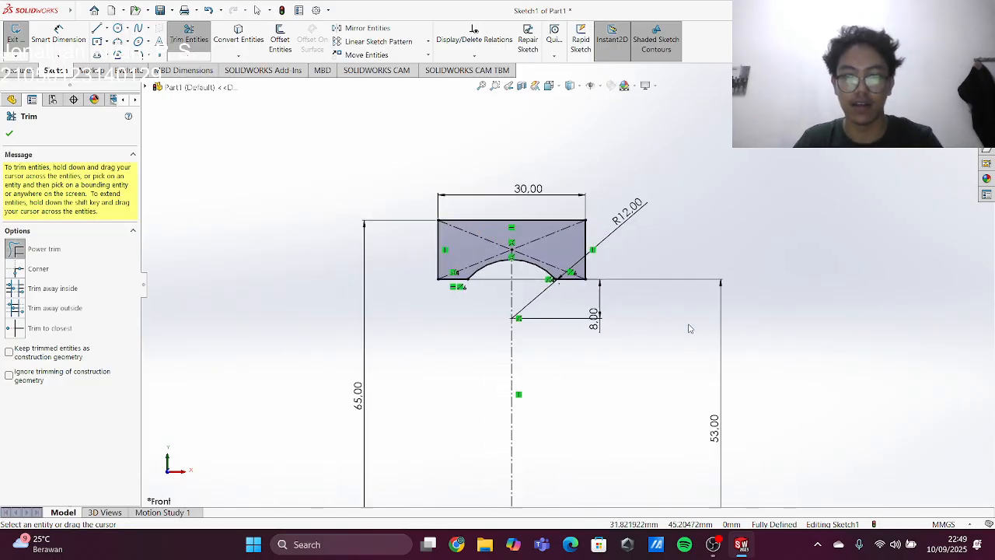
pyautogui.scroll(-1, 653, 358)
pyautogui.scroll(2, 621, 377)
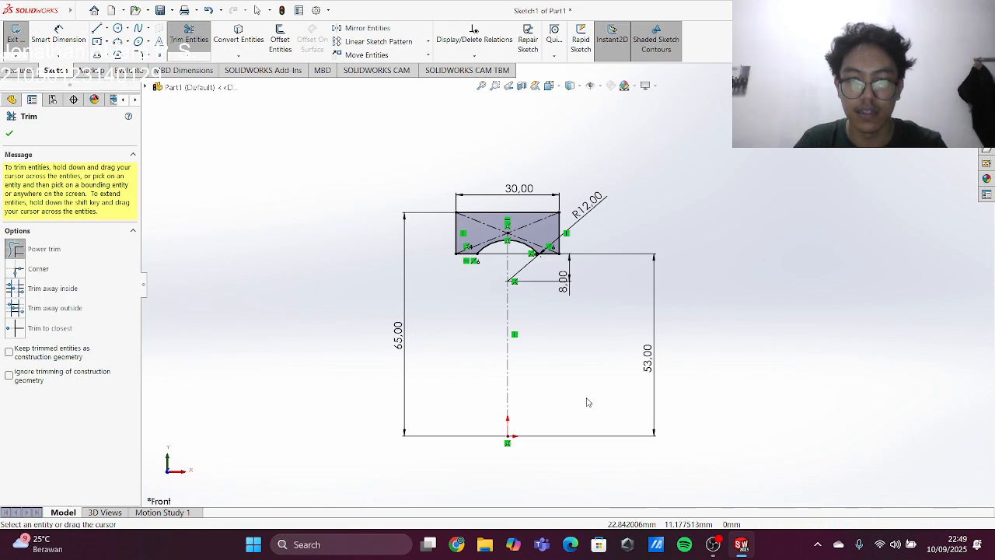
pyautogui.click(10, 134)
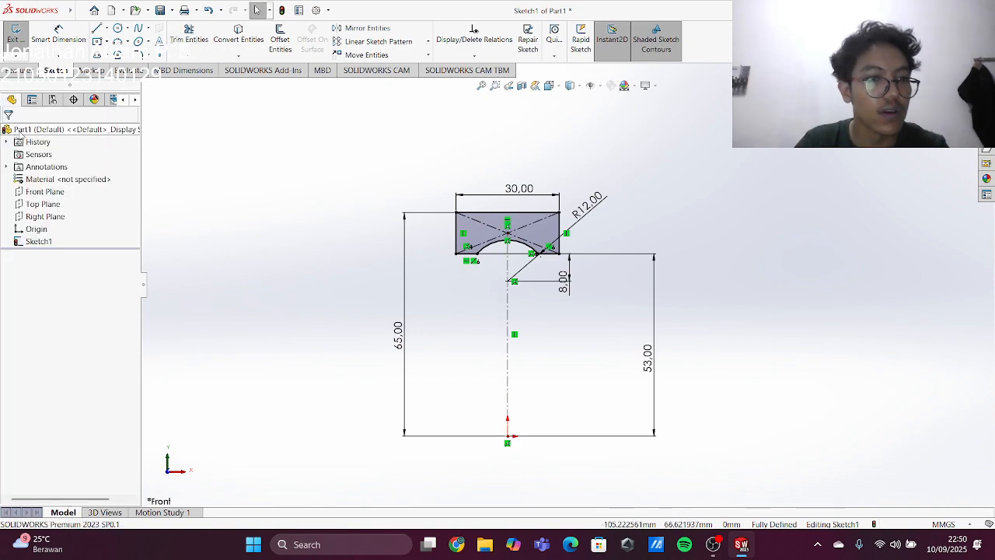
# - Sketch a horizontal centerline about 64 mm long from the origin in the positive X direction
pyautogui.click(108, 28)
pyautogui.click(128, 53)
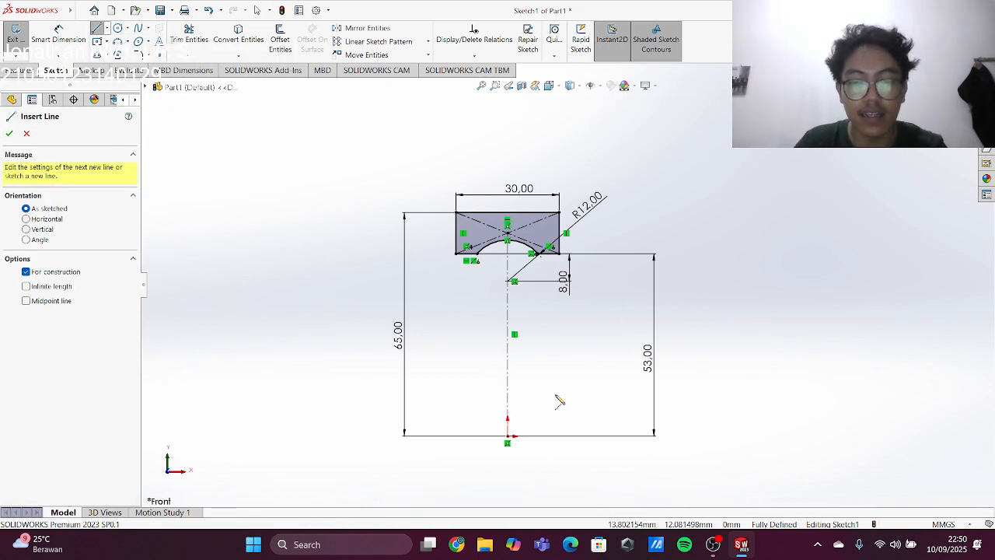
pyautogui.scroll(-2, 556, 395)
pyautogui.scroll(2, 556, 395)
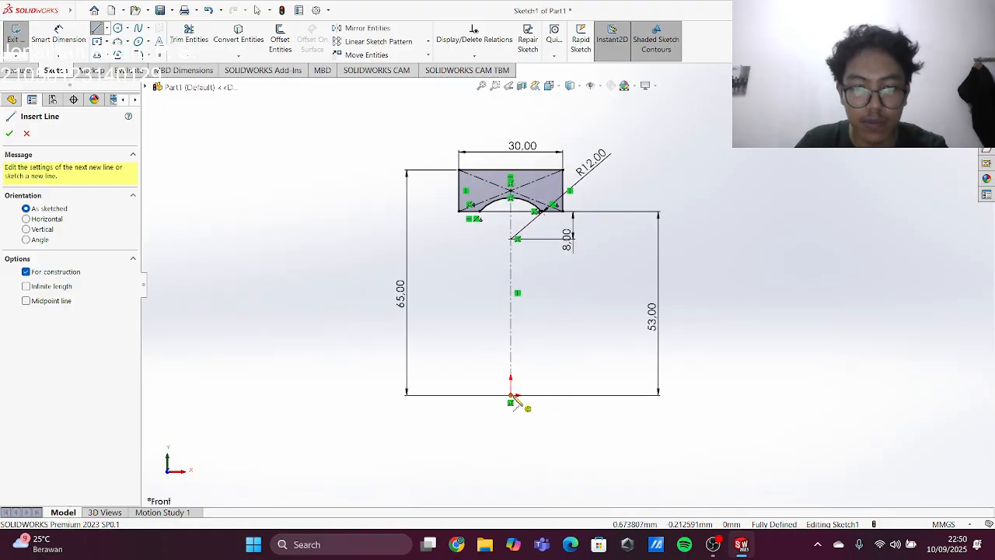
pyautogui.click(511, 396)
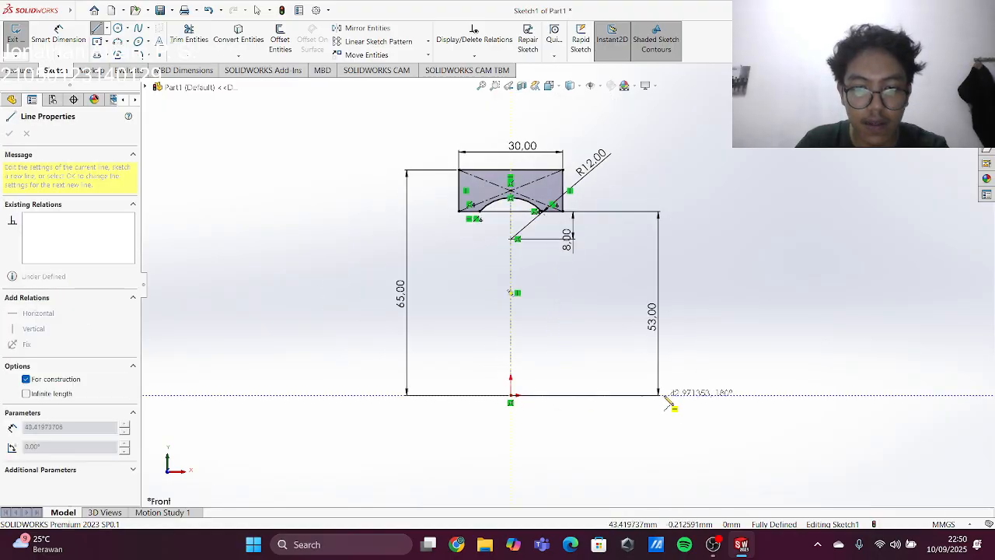
pyautogui.click(735, 396)
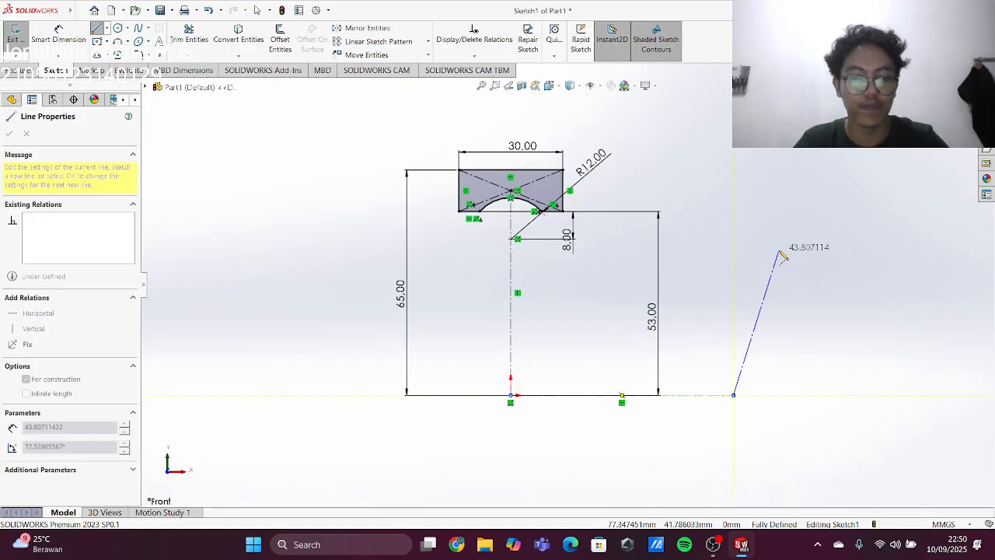
pyautogui.press('Escape')
# - Revolve the trimmed profile 360 degrees about the horizontal centerline through the origin to form a solid ring
pyautogui.click(24, 71)
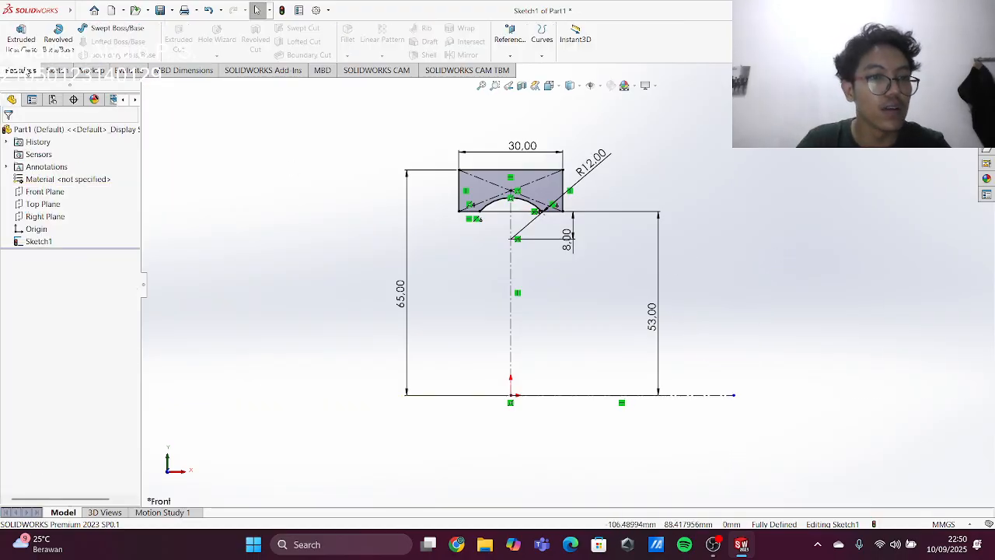
pyautogui.click(59, 36)
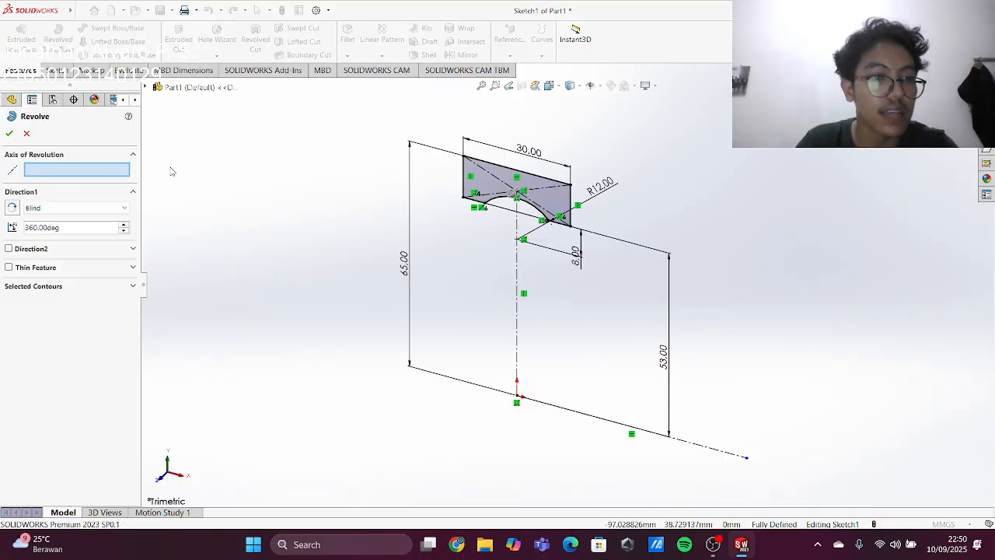
pyautogui.click(689, 445)
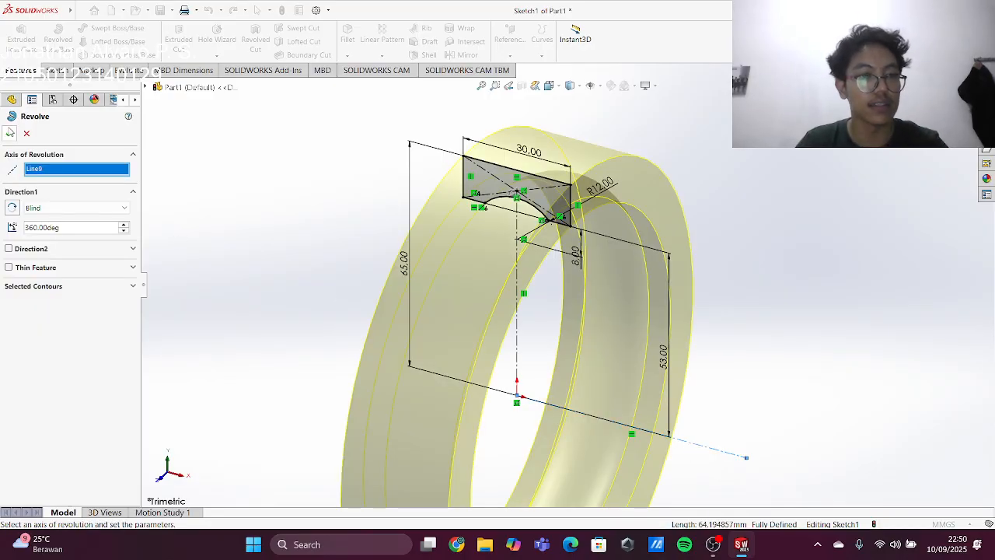
pyautogui.click(9, 133)
pyautogui.moveTo(605, 261)
pyautogui.mouseDown(button='middle')
pyautogui.moveTo(751, 256)
pyautogui.moveTo(615, 304)
pyautogui.mouseUp(button='middle')
pyautogui.scroll(-3, 591, 300)
pyautogui.scroll(4, 526, 258)
pyautogui.scroll(-3, 598, 348)
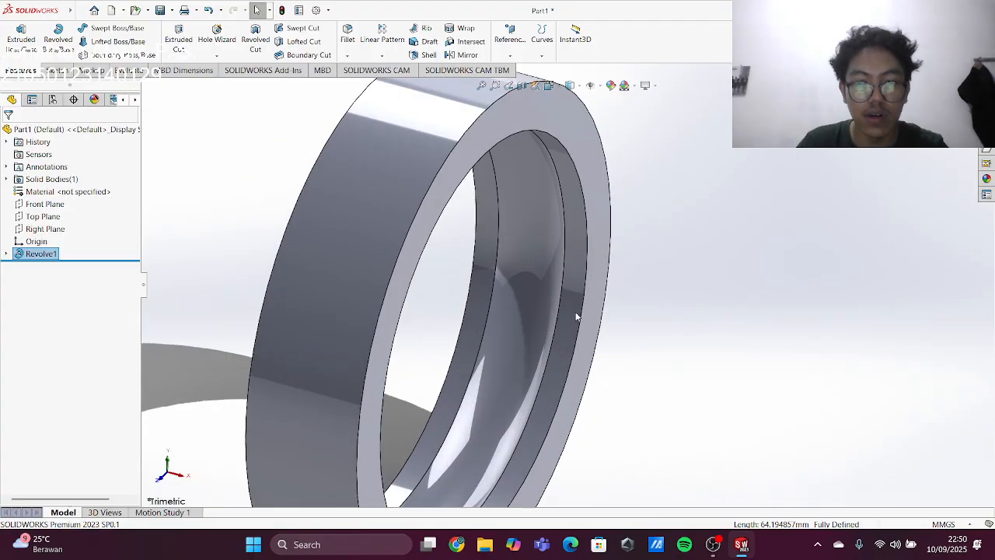
pyautogui.scroll(3, 544, 296)
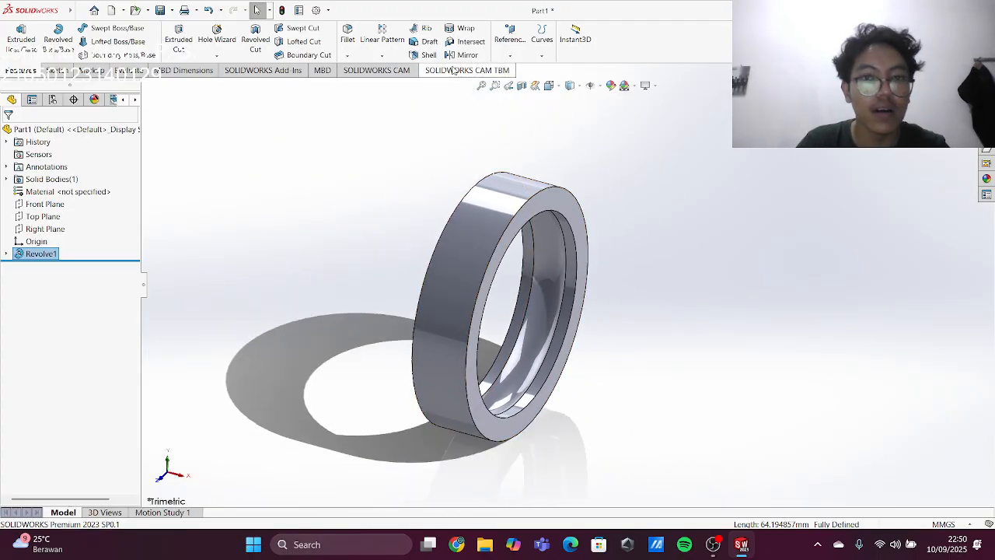
# - Fillet the edges of the ring's outer cylindrical face with a 1.5 mm radius
pyautogui.click(348, 39)
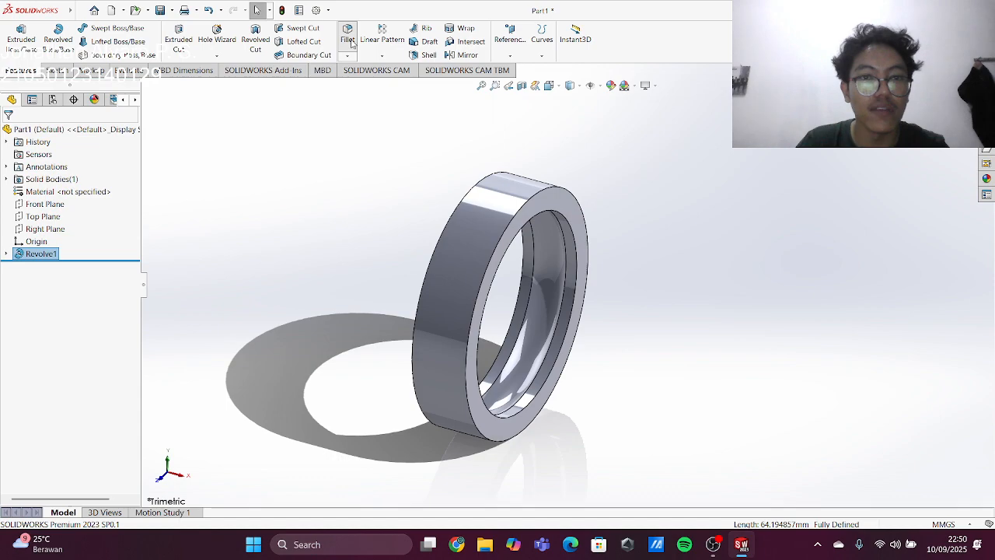
pyautogui.click(498, 207)
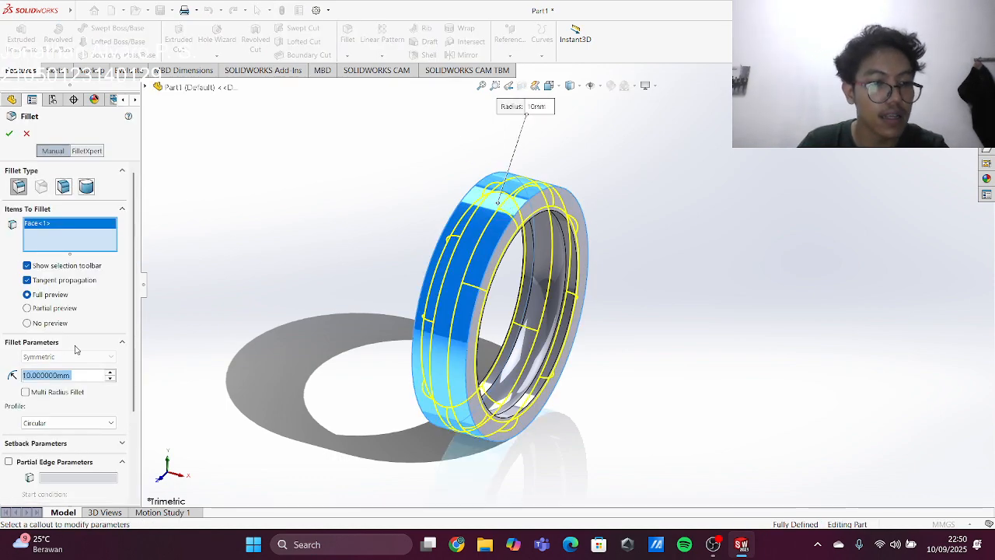
pyautogui.write('1.5')
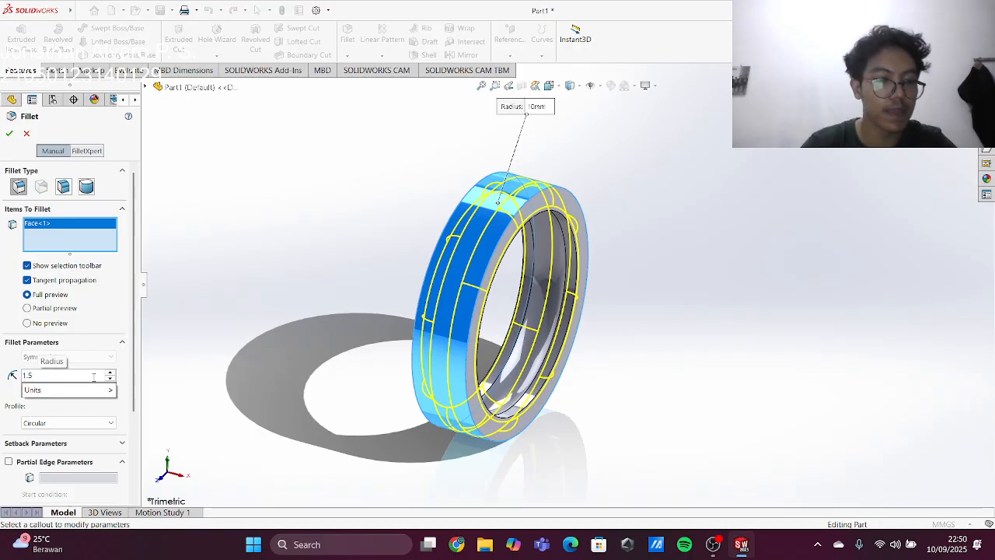
pyautogui.press('Return')
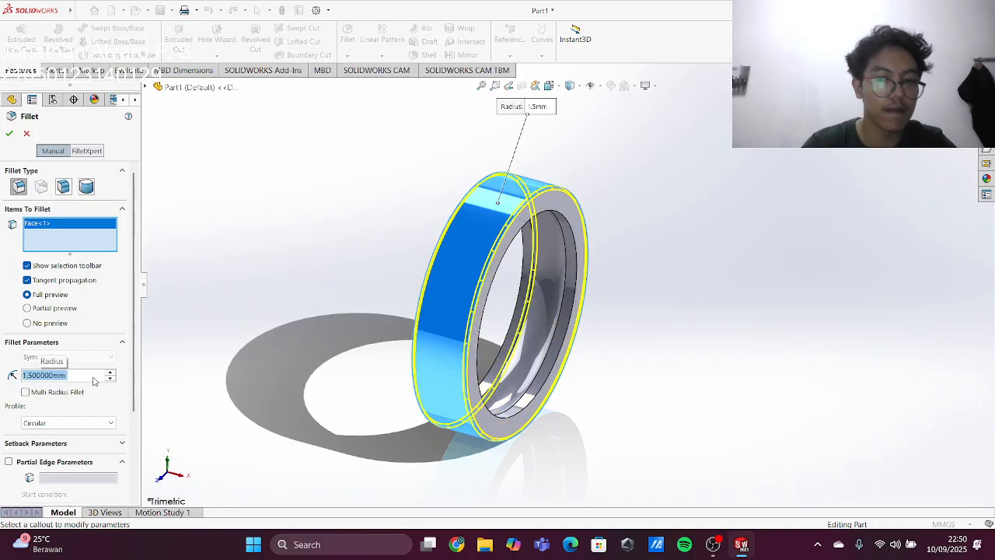
pyautogui.click(10, 135)
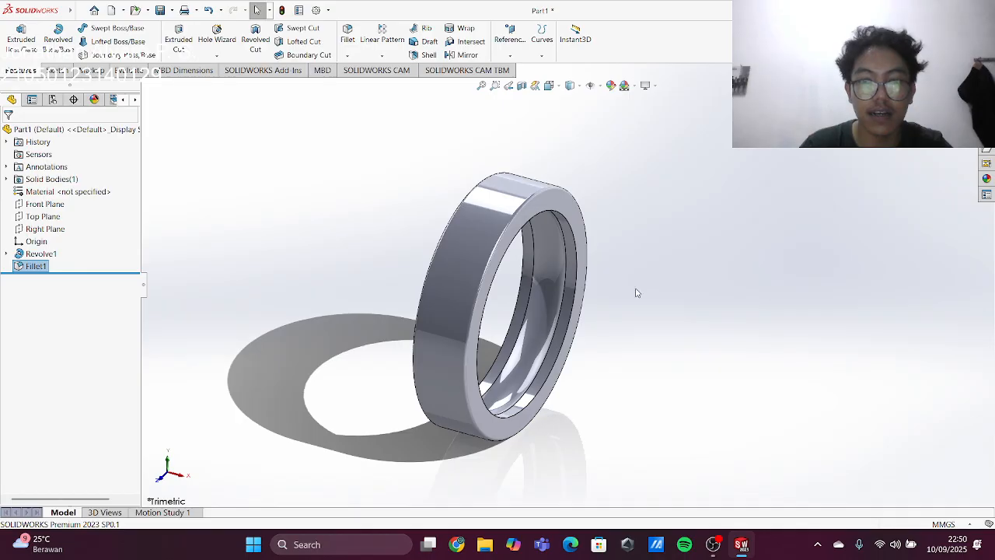
pyautogui.moveTo(636, 292); pyautogui.dragTo(696, 259, button='middle')
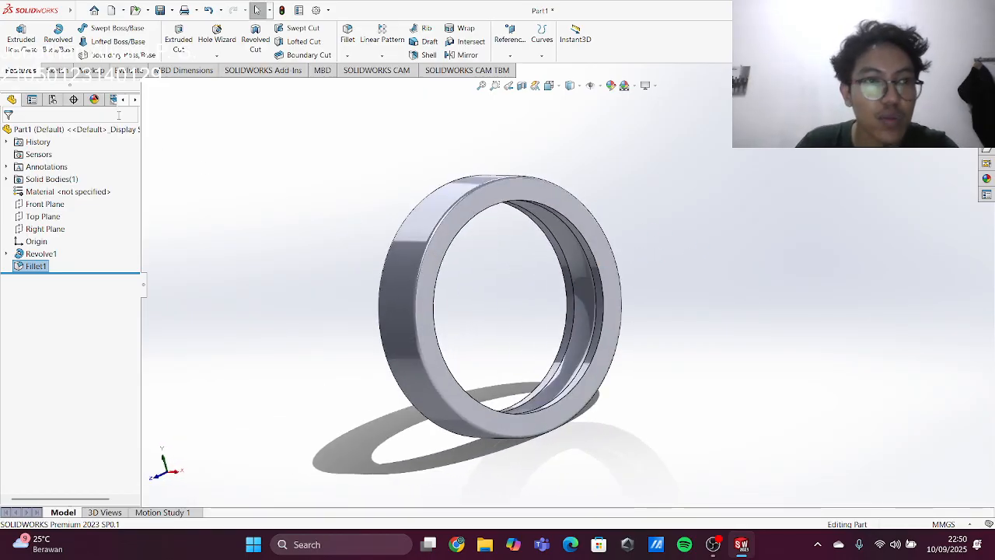
# - Save the ring as a SOLIDWORKS part named Part1111 in the Downloads folder
pyautogui.click(80, 11)
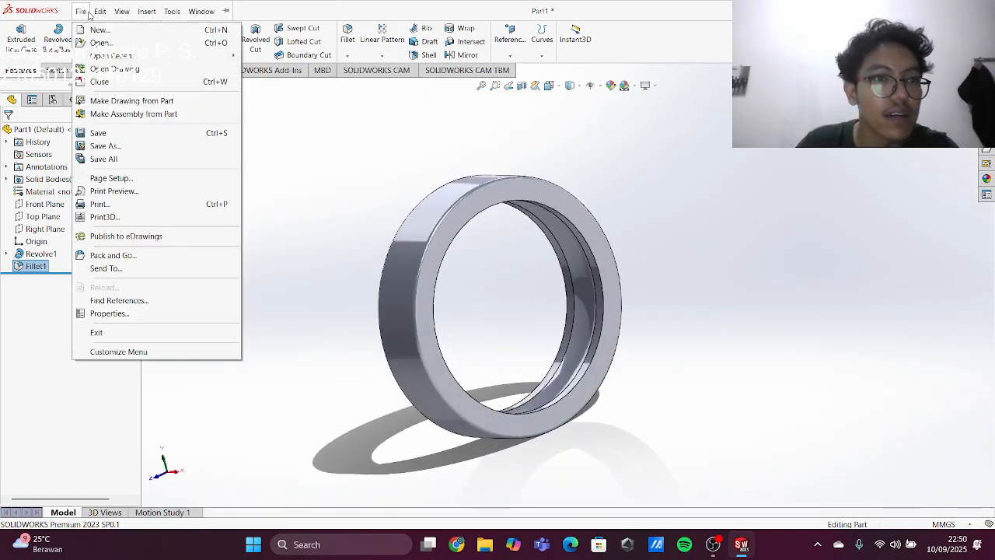
pyautogui.click(124, 145)
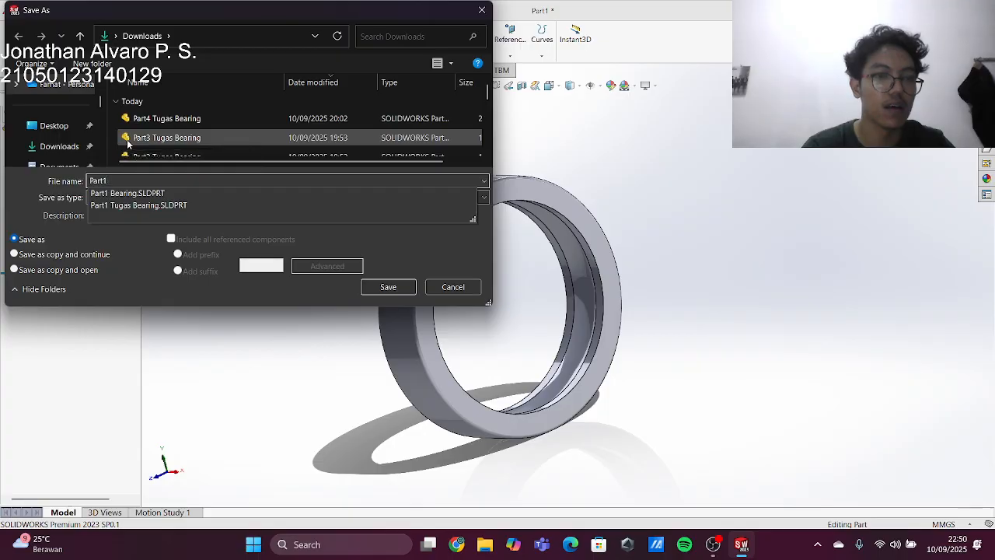
pyautogui.press('BackSpace')
pyautogui.write('111')
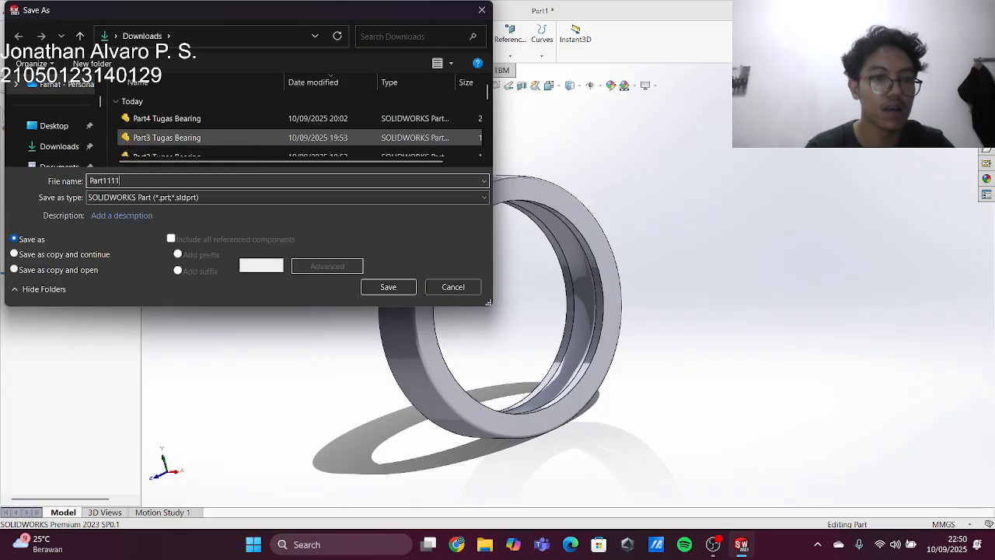
pyautogui.press('Return')
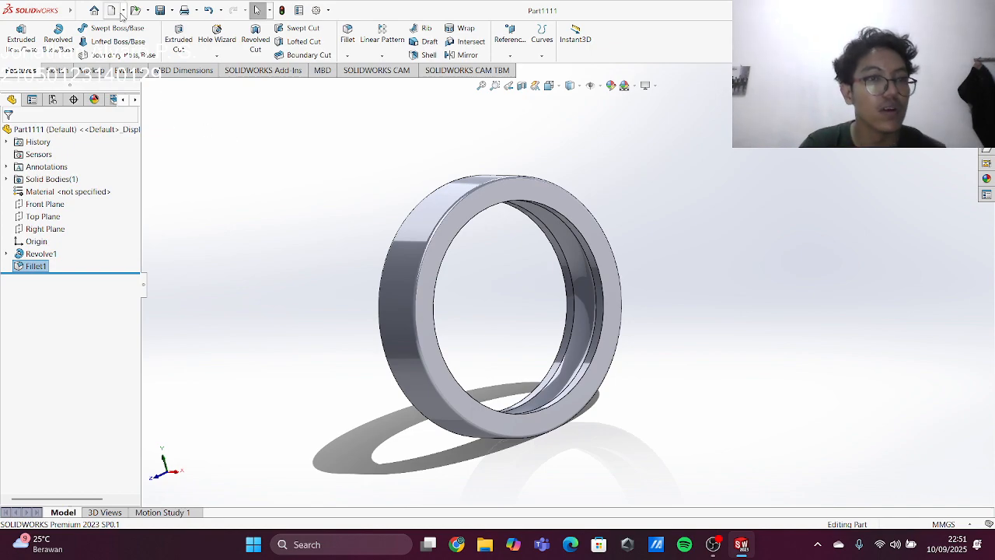
# - Create a new part document
pyautogui.click(112, 10)
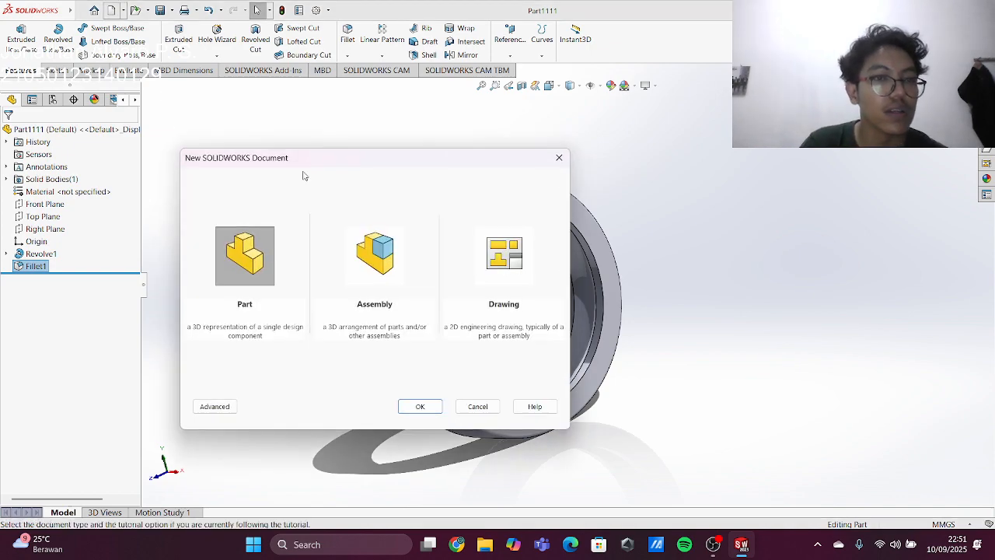
pyautogui.doubleClick(258, 259)
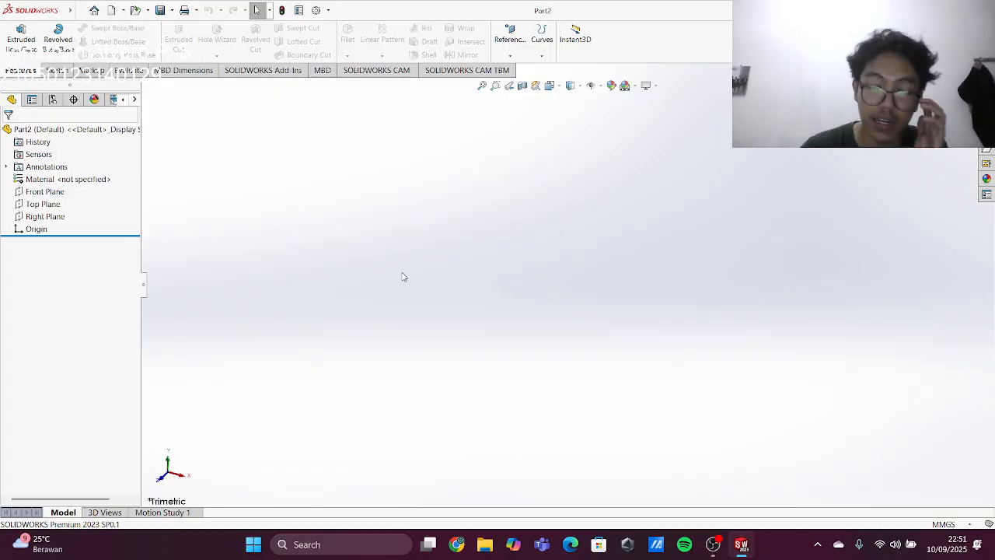
# - Start a sketch on the Front Plane and draw a vertical centerline upward from the origin
pyautogui.click(45, 191)
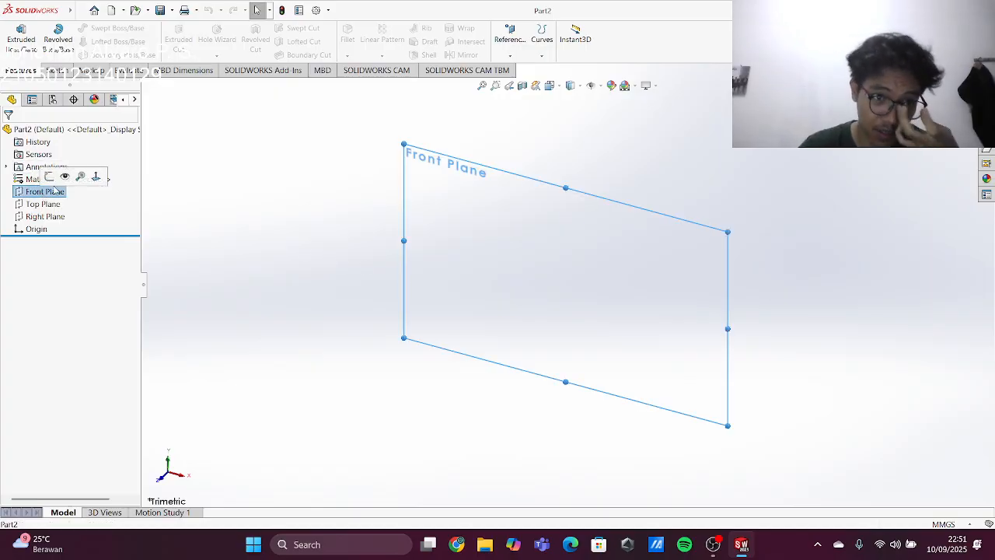
pyautogui.click(67, 177)
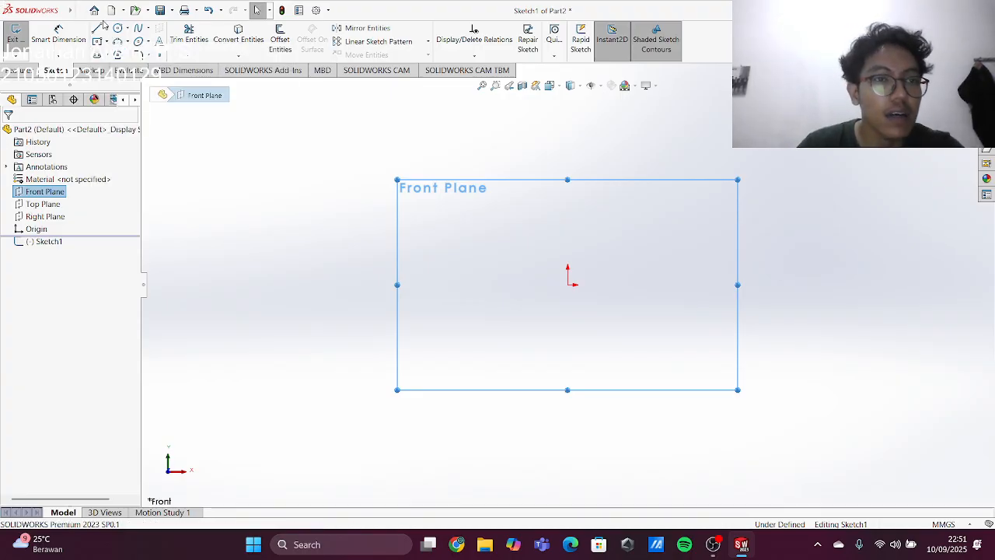
pyautogui.click(106, 28)
pyautogui.click(124, 56)
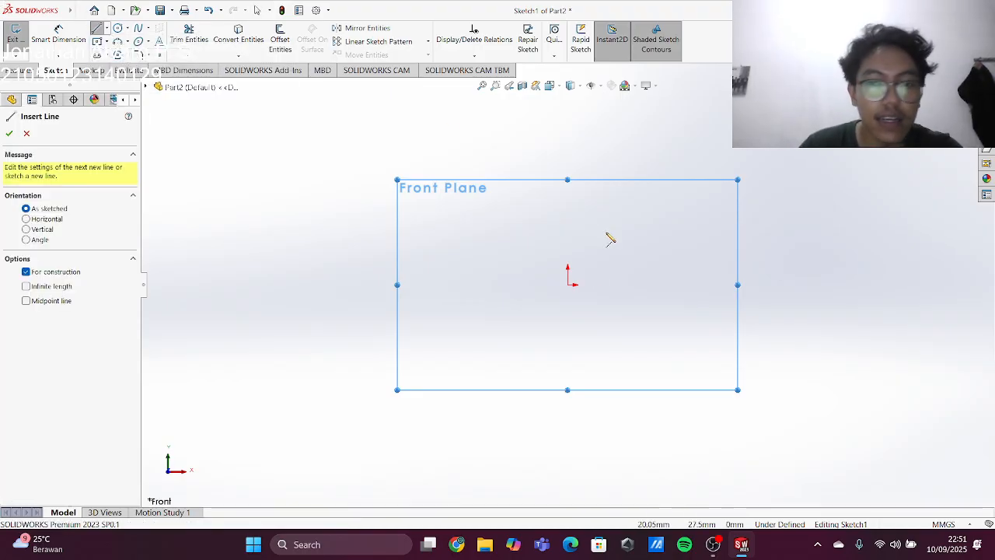
pyautogui.click(568, 283)
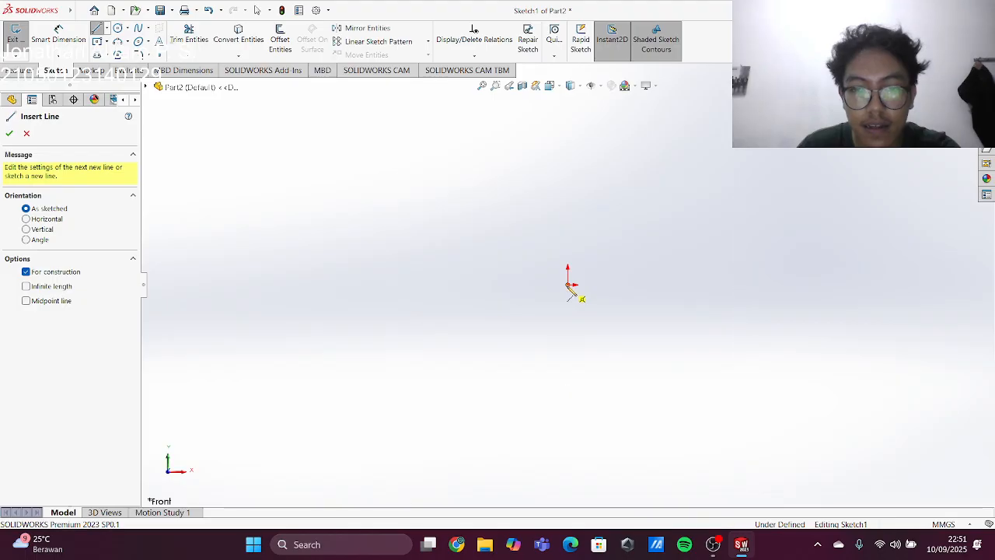
pyautogui.click(567, 158)
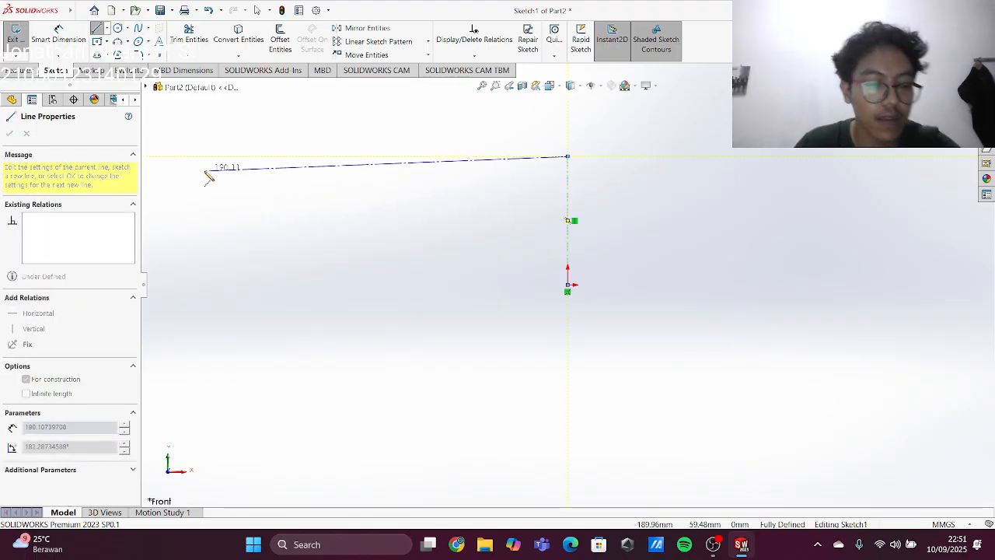
pyautogui.press('Escape')
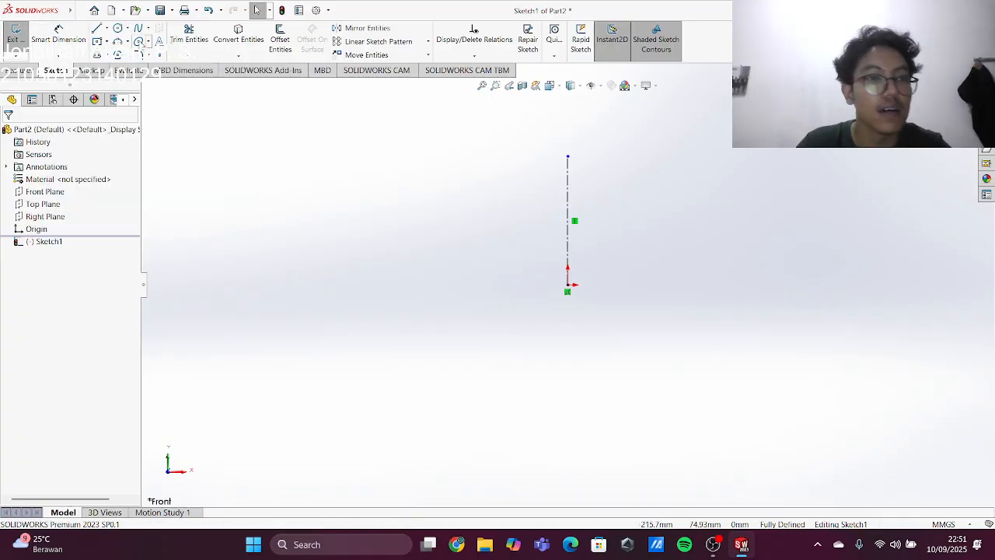
# - Sketch a center rectangle about 65 mm wide, centered on the upper endpoint of the vertical centerline
pyautogui.click(96, 40)
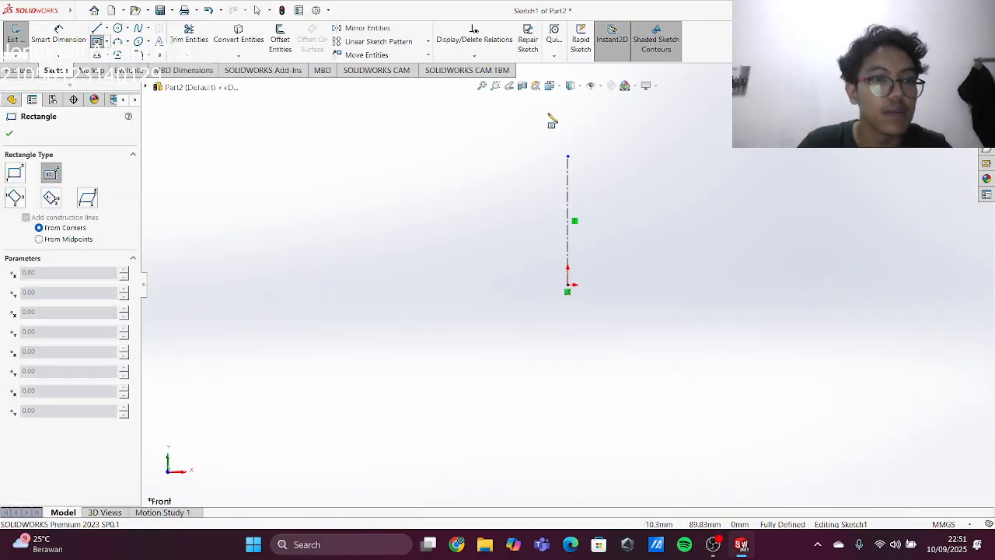
pyautogui.click(568, 157)
pyautogui.click(630, 185)
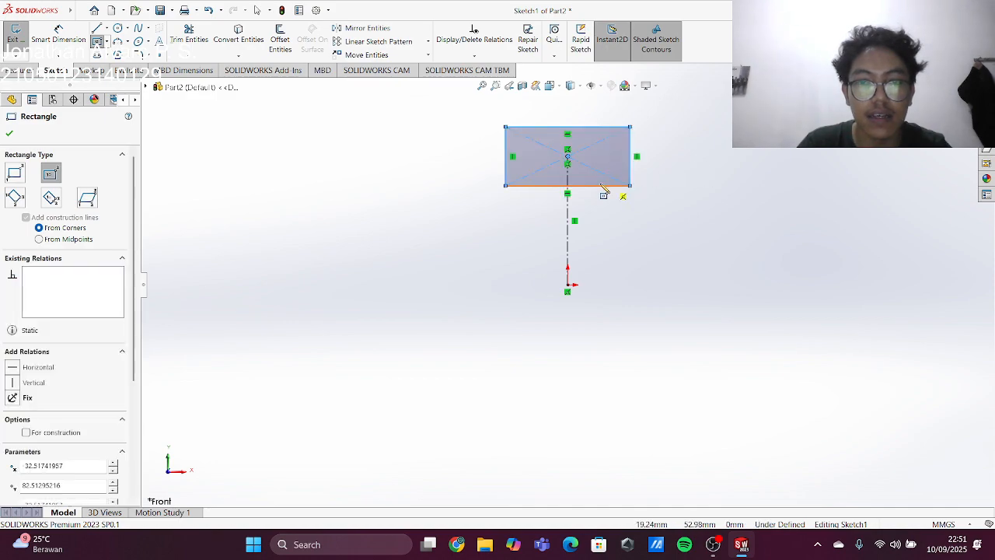
pyautogui.press('Escape')
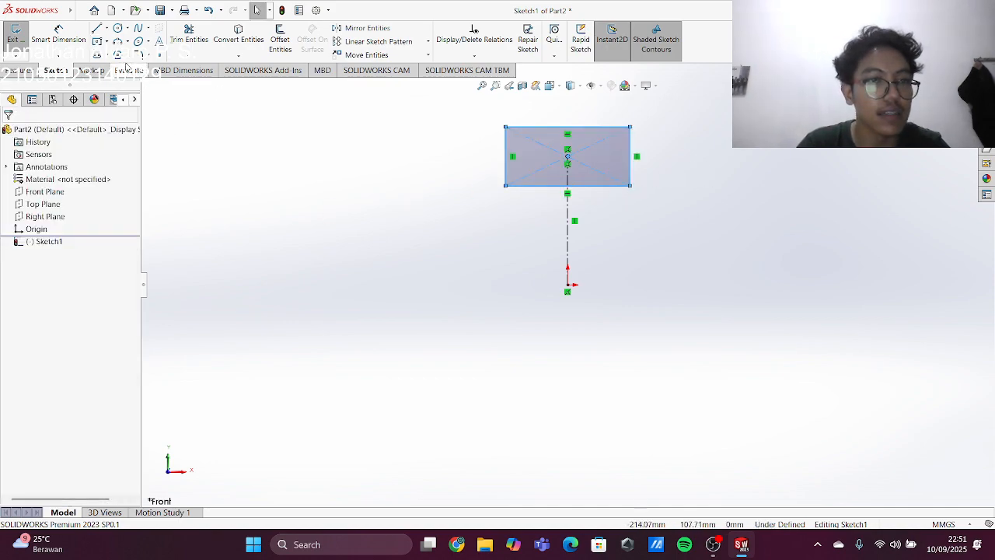
# - Dimension the rectangle's upper edge and set its width to 30 mm
pyautogui.click(75, 43)
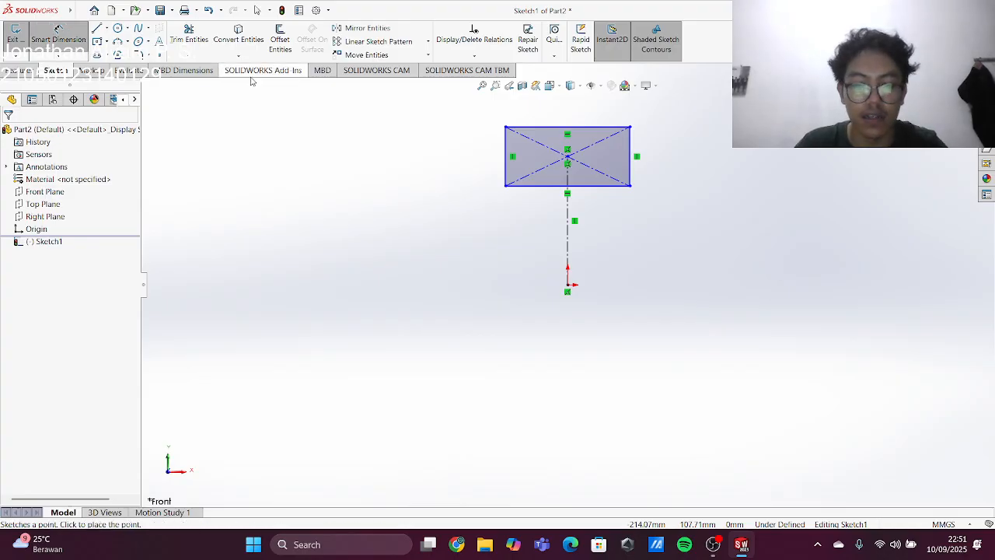
pyautogui.click(555, 130)
pyautogui.click(558, 107)
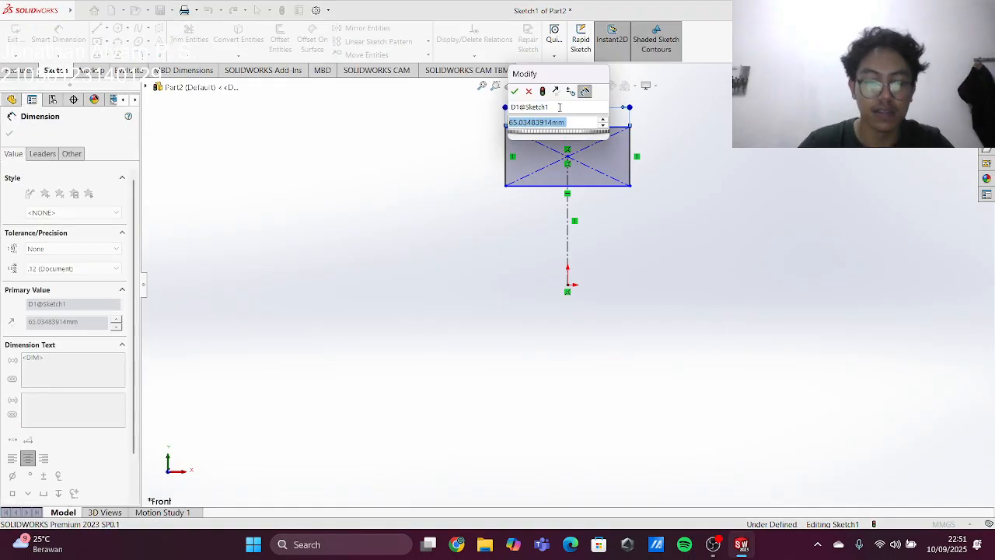
pyautogui.write('3')
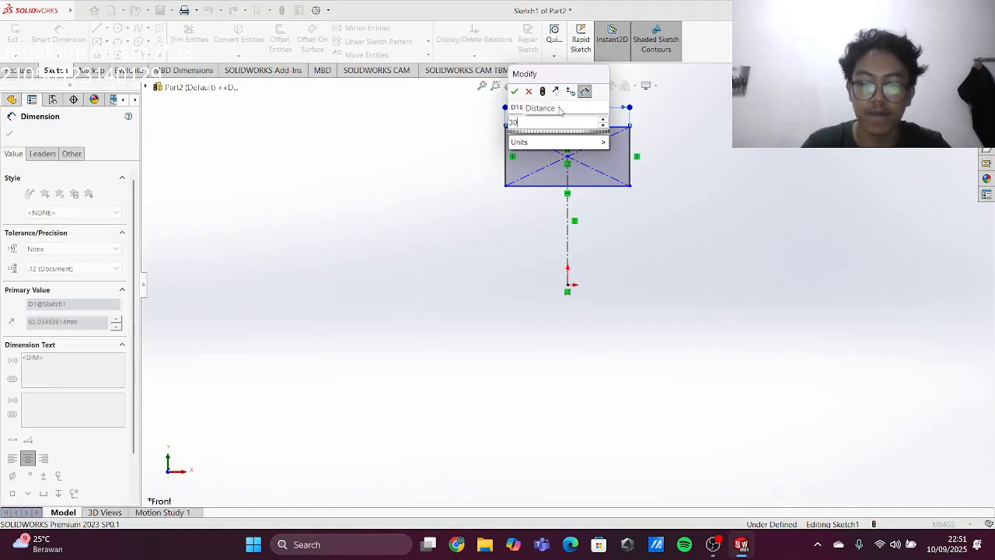
pyautogui.write('0')
pyautogui.press('Return')
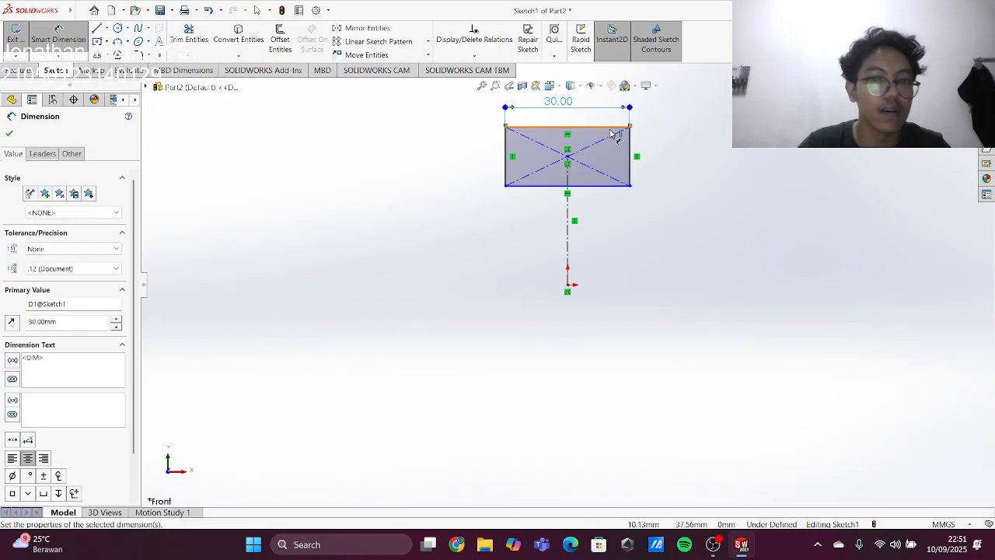
# - Dimension the distance from the rectangle's upper edge to the origin and set it to 37 mm
pyautogui.click(555, 128)
pyautogui.click(568, 286)
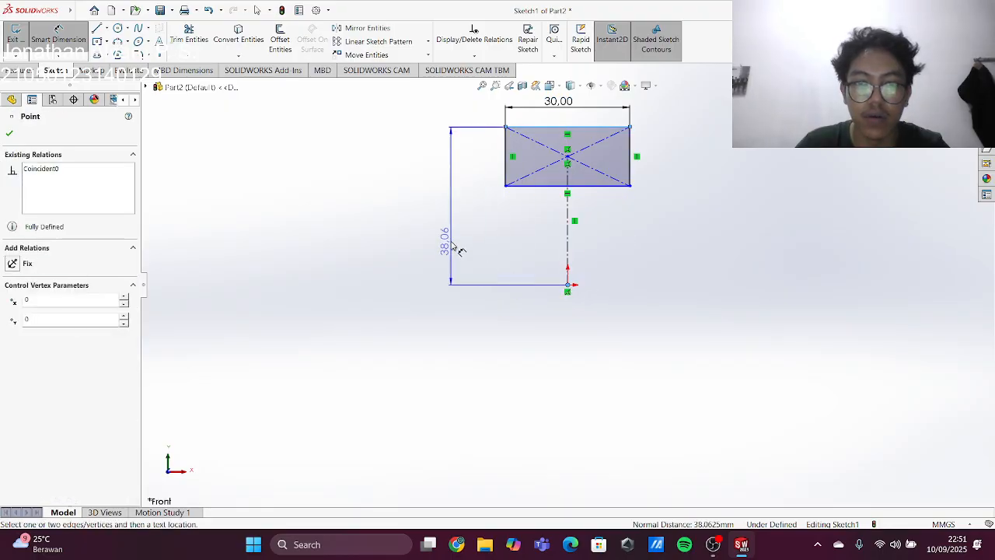
pyautogui.click(446, 231)
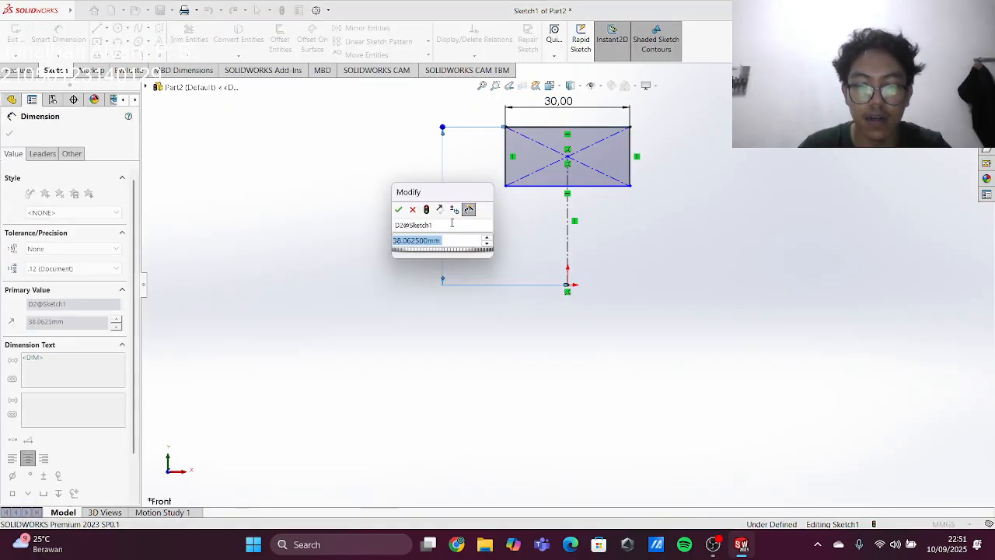
pyautogui.write('37')
pyautogui.press('Return')
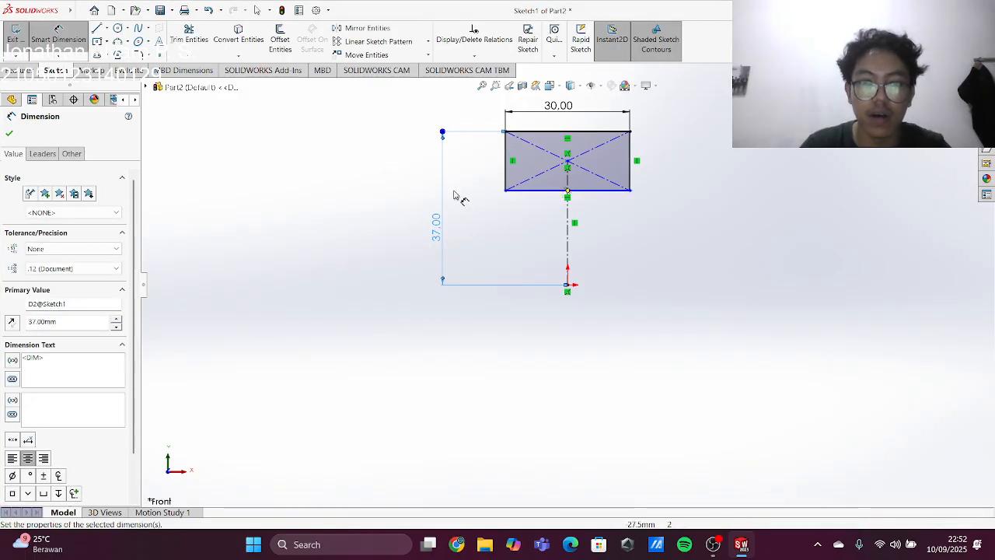
# - Dimension the distance from the rectangle's lower edge to the origin as 25 mm
pyautogui.click(548, 196)
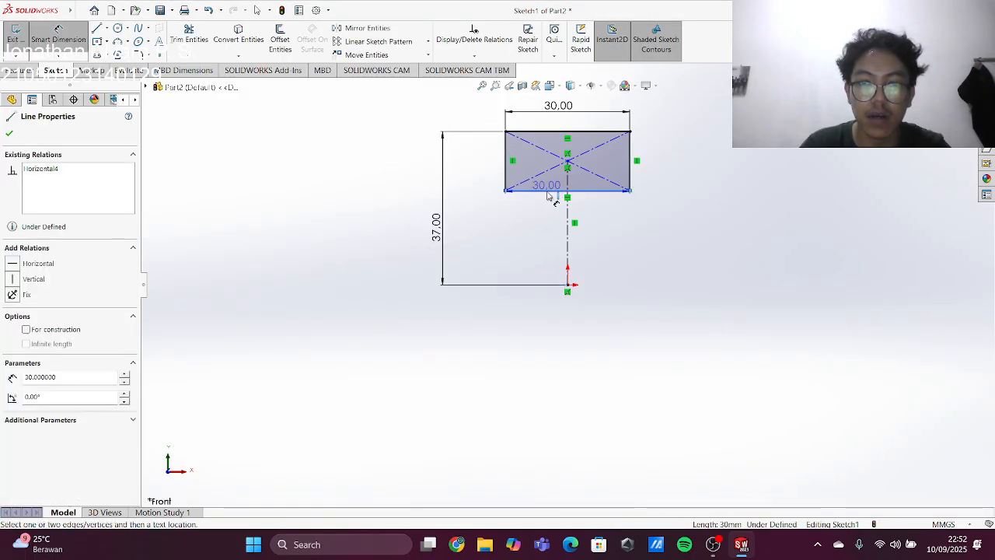
pyautogui.click(574, 289)
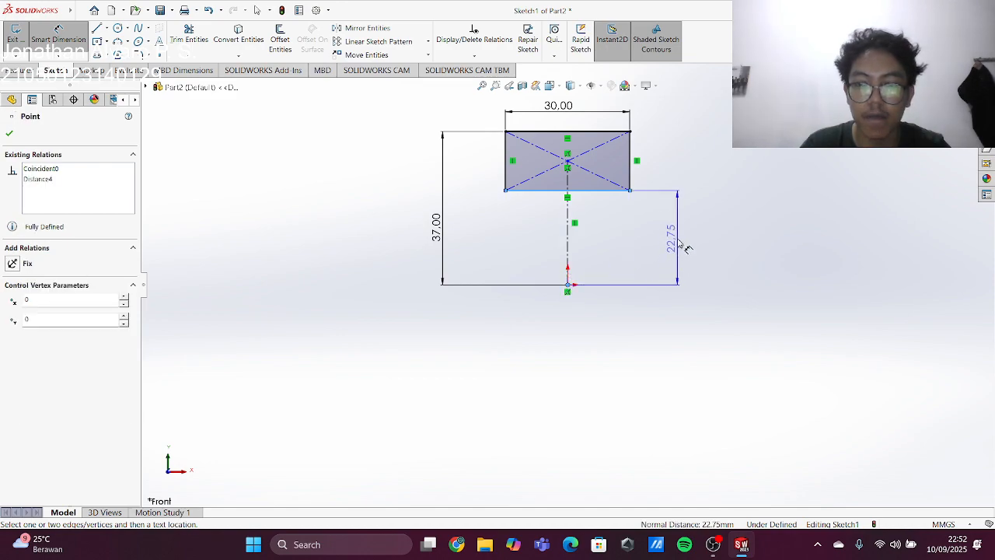
pyautogui.click(679, 245)
pyautogui.write('25')
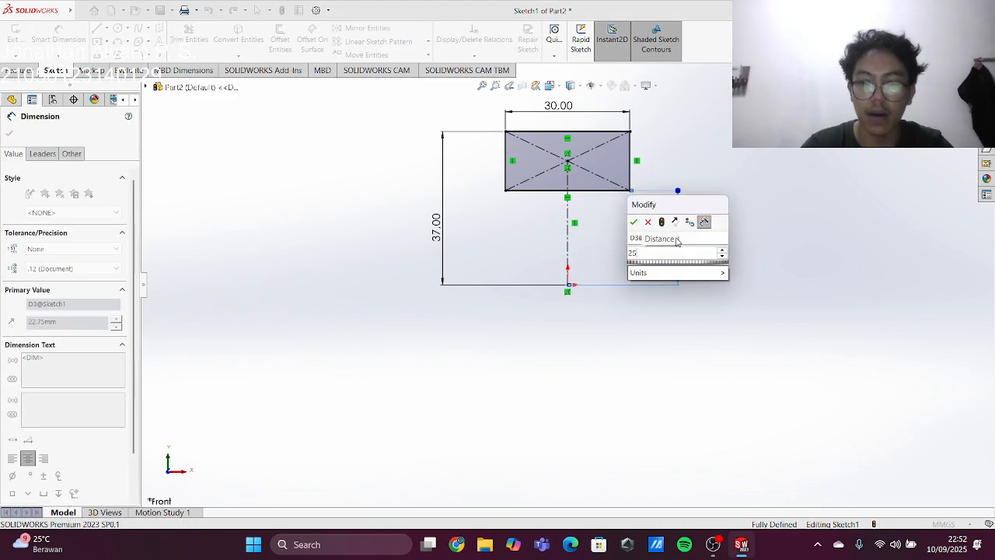
pyautogui.press('Return')
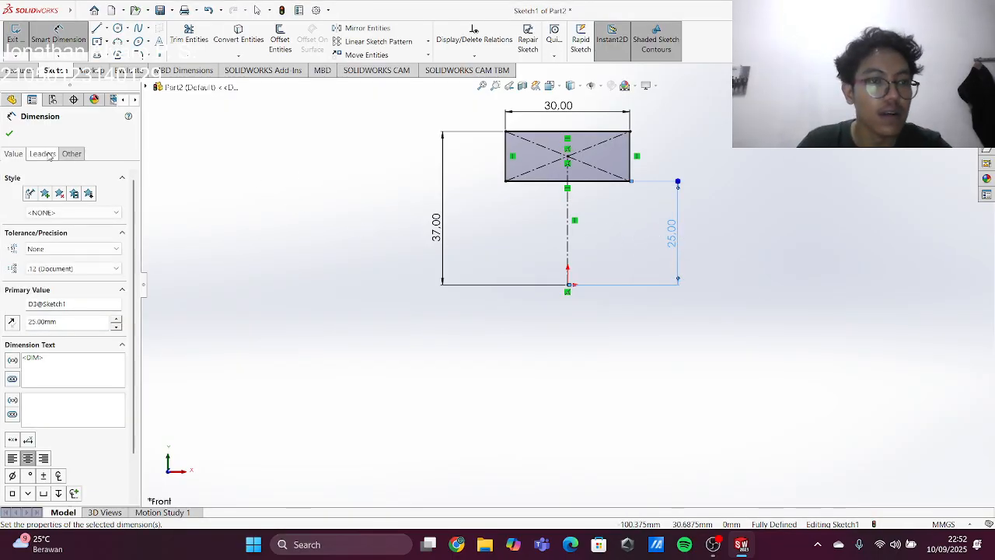
pyautogui.click(10, 133)
# - Sketch a 3-point arc of about 7.5 mm radius on the rectangle's upper edge, spanning its middle and curving down into the profile
pyautogui.click(118, 42)
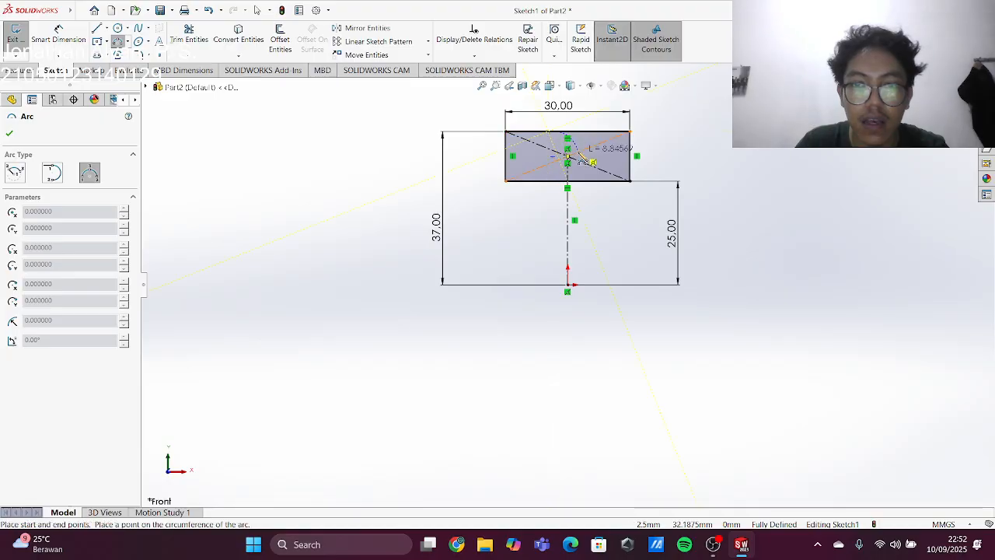
pyautogui.press('Escape')
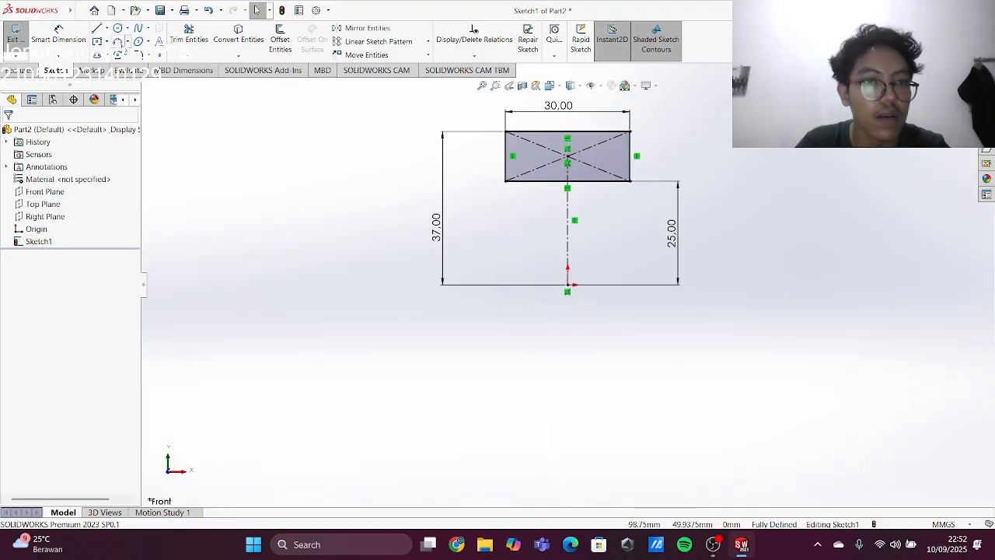
pyautogui.click(117, 41)
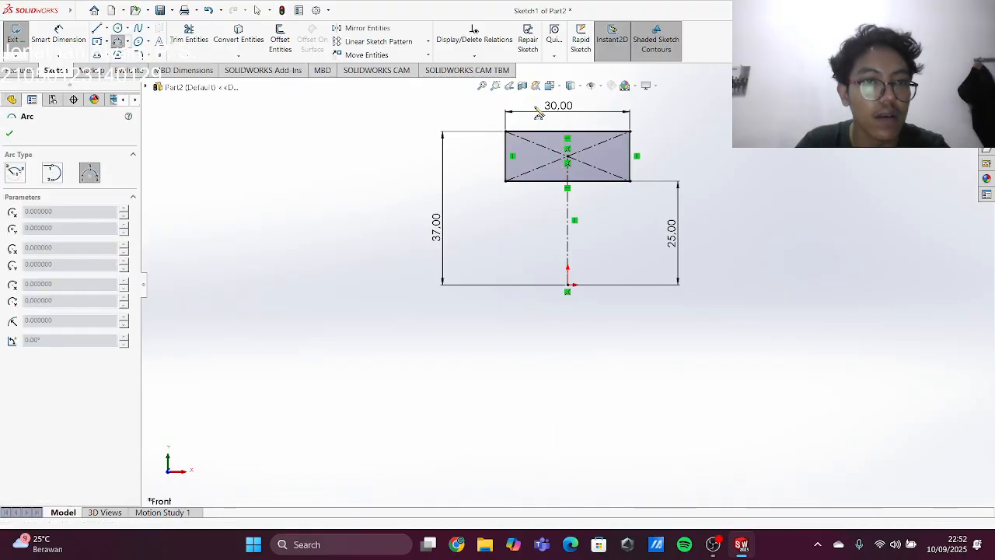
pyautogui.click(591, 132)
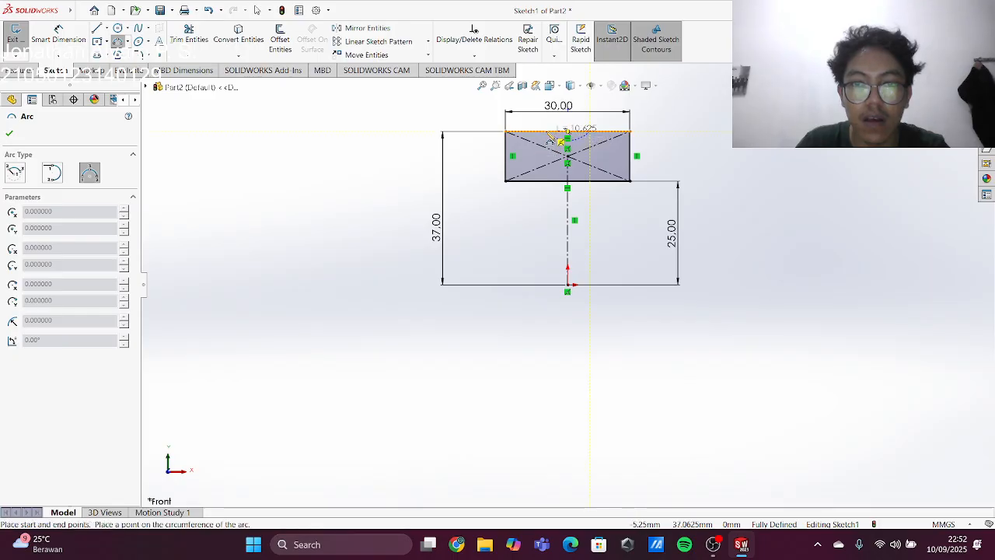
pyautogui.click(546, 132)
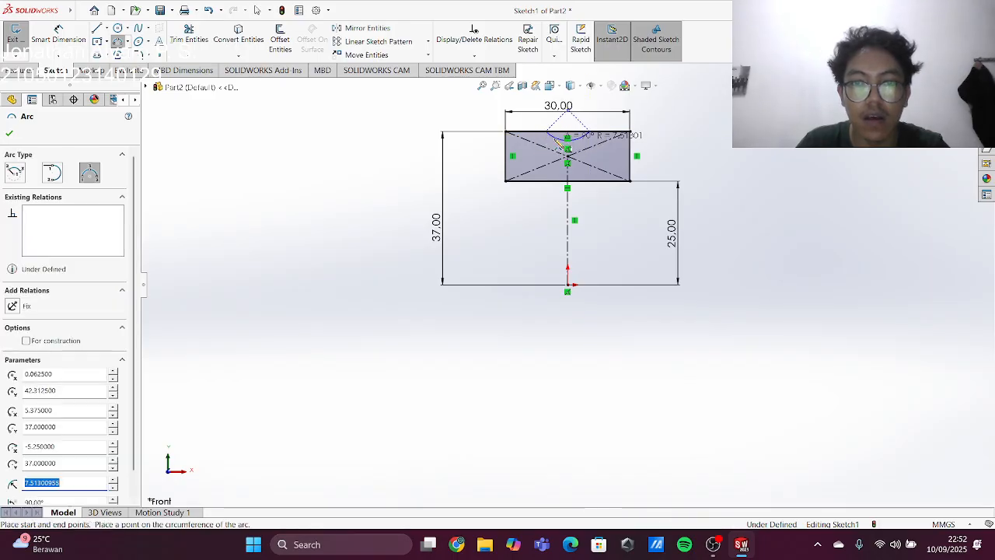
pyautogui.click(555, 140)
pyautogui.scroll(1, 586, 136)
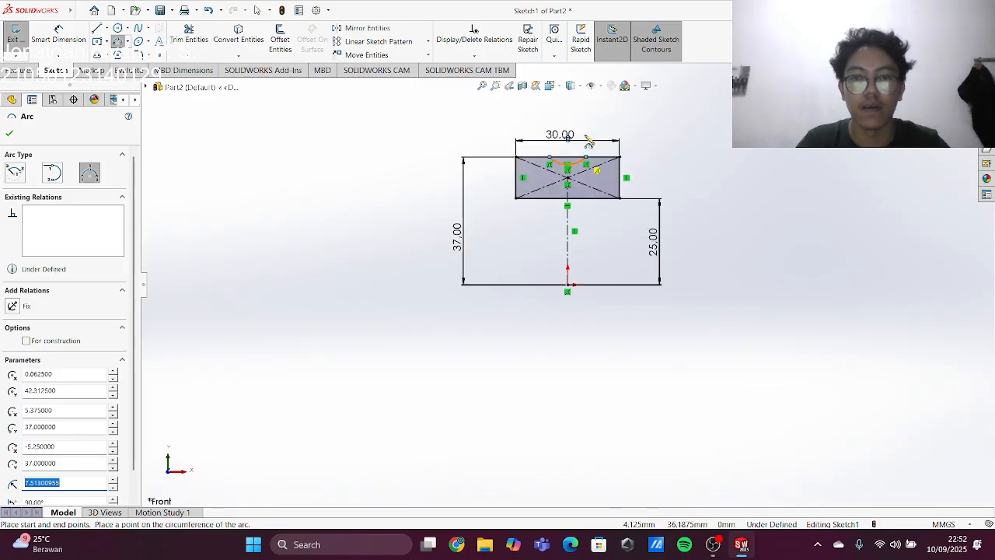
pyautogui.scroll(-3, 611, 211)
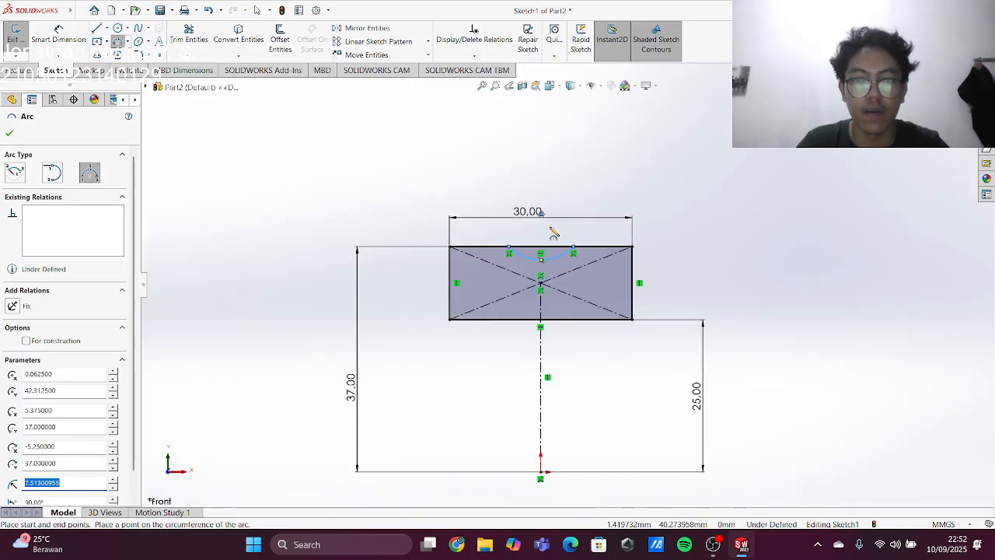
pyautogui.click(12, 134)
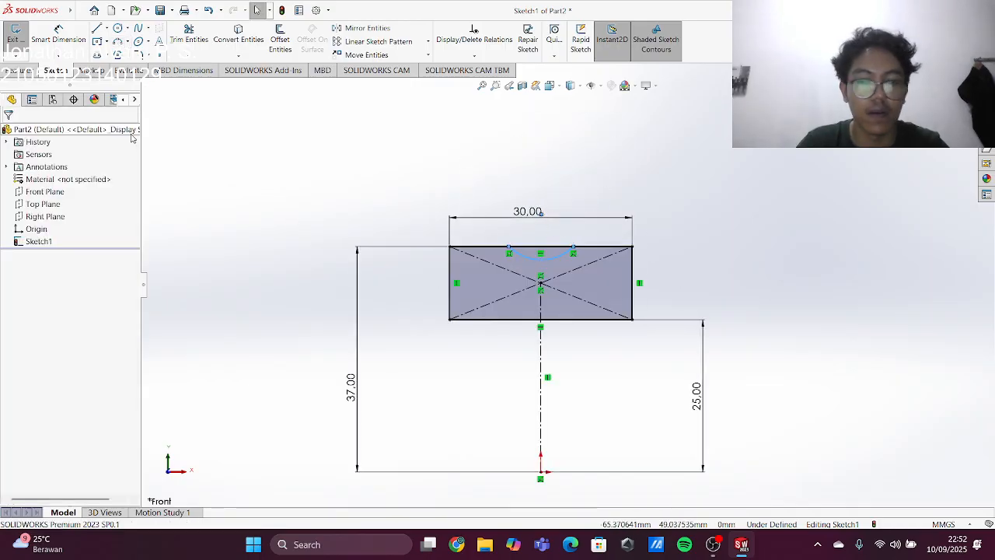
# - Move the 30 mm dimension farther above the rectangle and shift the arc's center to X = 0, in line with the vertical centerline
pyautogui.click(548, 214)
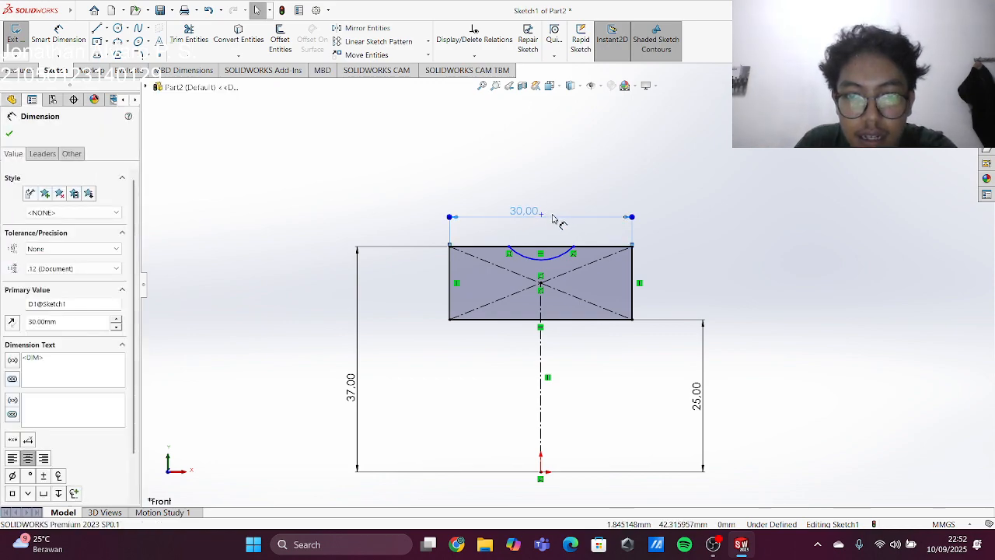
pyautogui.moveTo(541, 216); pyautogui.dragTo(540, 199)
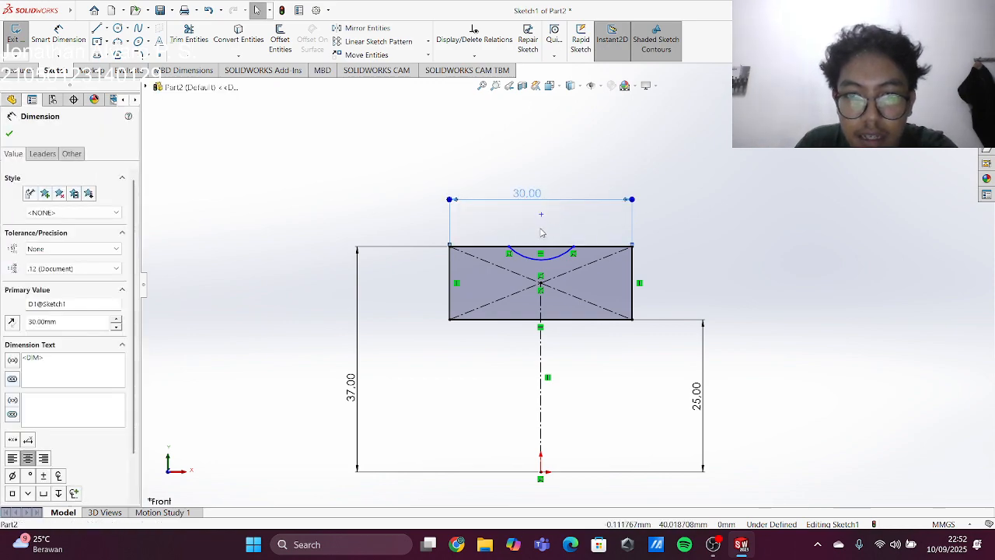
pyautogui.click(541, 215)
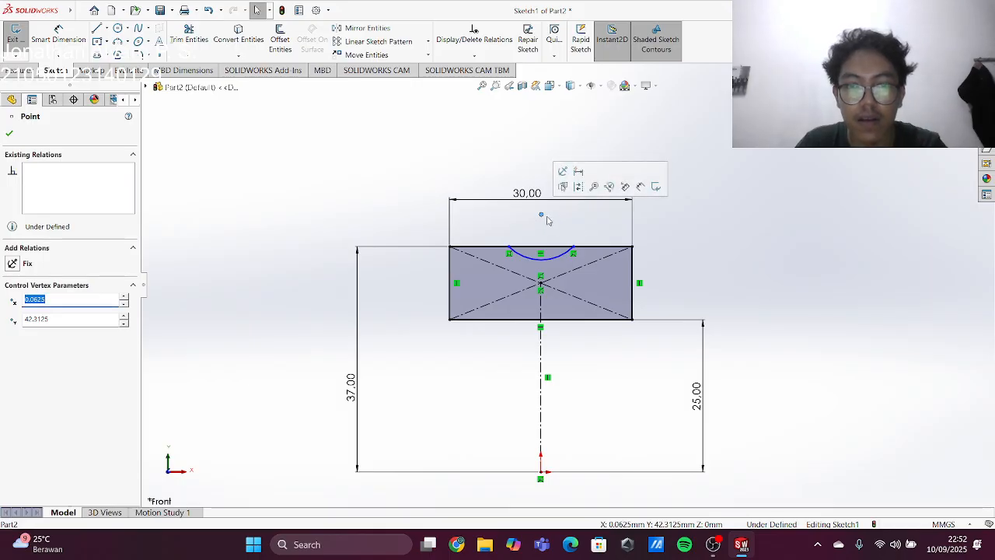
pyautogui.moveTo(542, 216)
pyautogui.mouseDown()
pyautogui.moveTo(535, 229)
pyautogui.moveTo(541, 223)
pyautogui.mouseUp()
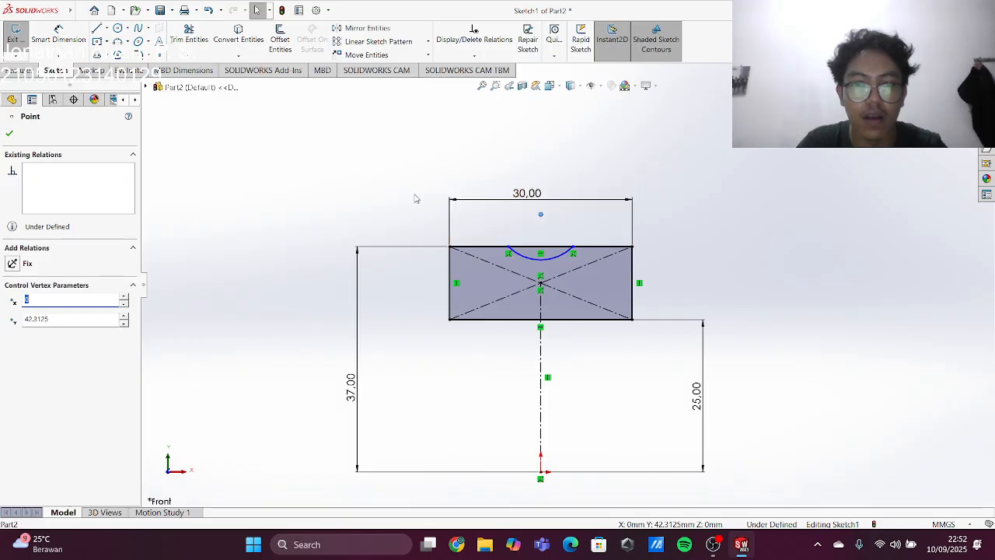
pyautogui.click(10, 135)
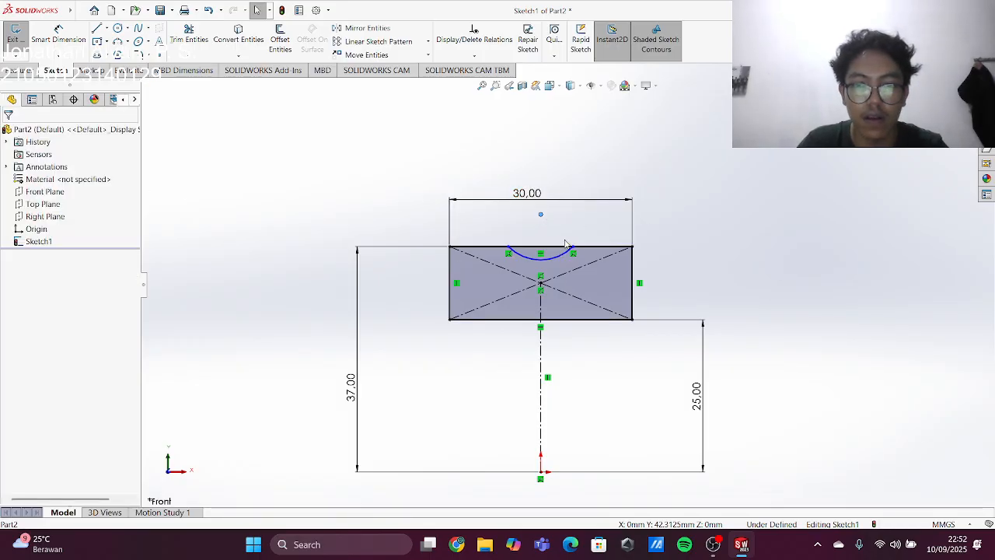
pyautogui.hotkey('alt', 'Tab')
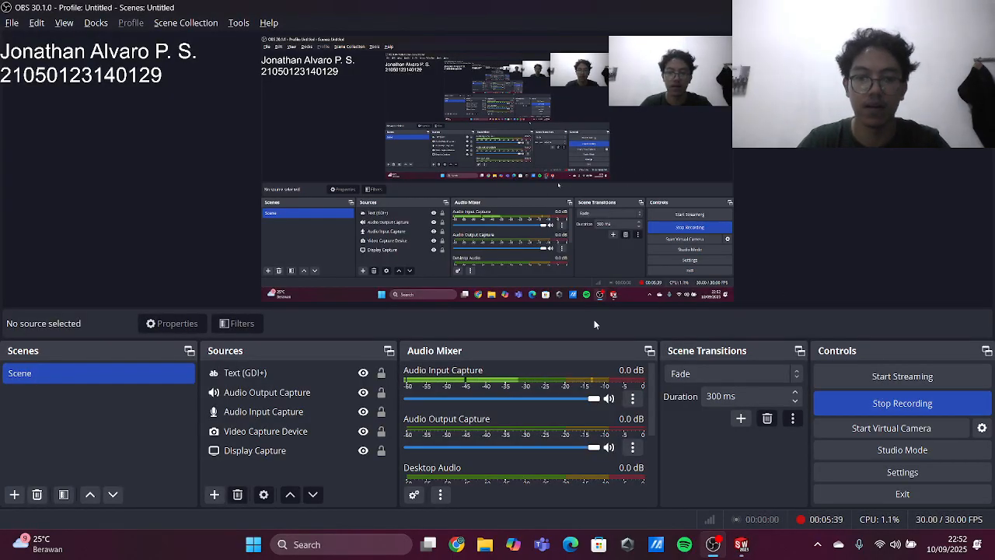
pyautogui.click(346, 412)
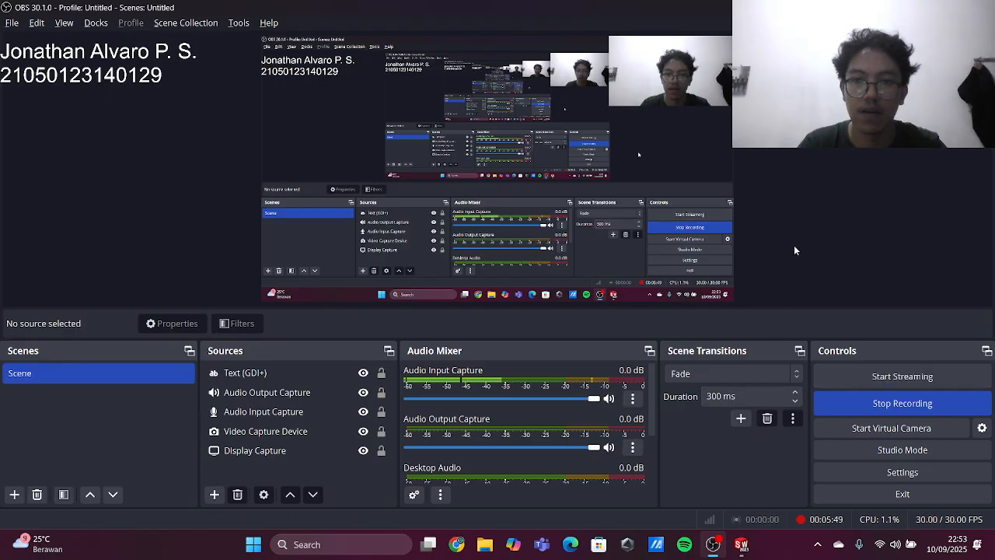
# - Switch to SOLIDWORKS and dimension the distance from the arc's center to the rectangle's upper edge as 8 mm
pyautogui.hotkey('alt', 'Tab')
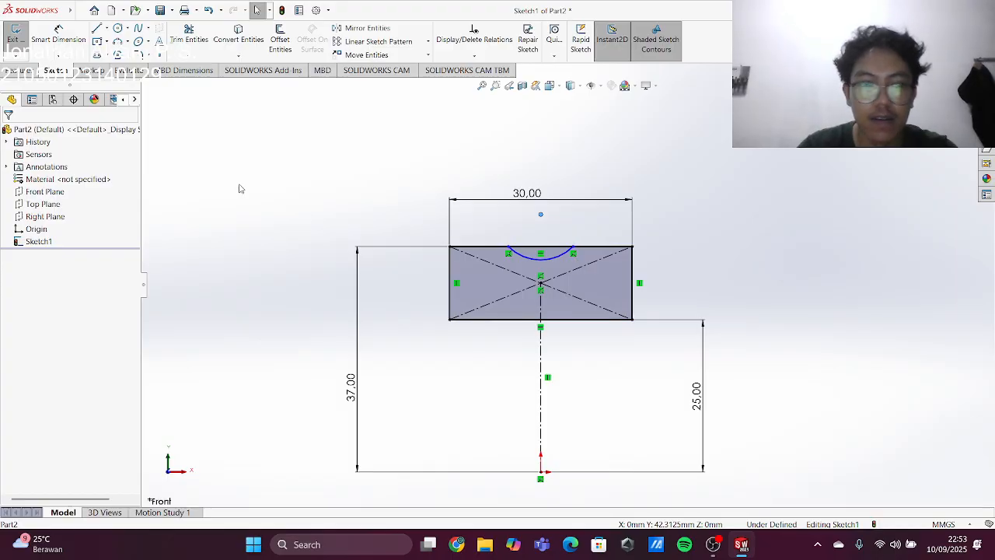
pyautogui.click(68, 56)
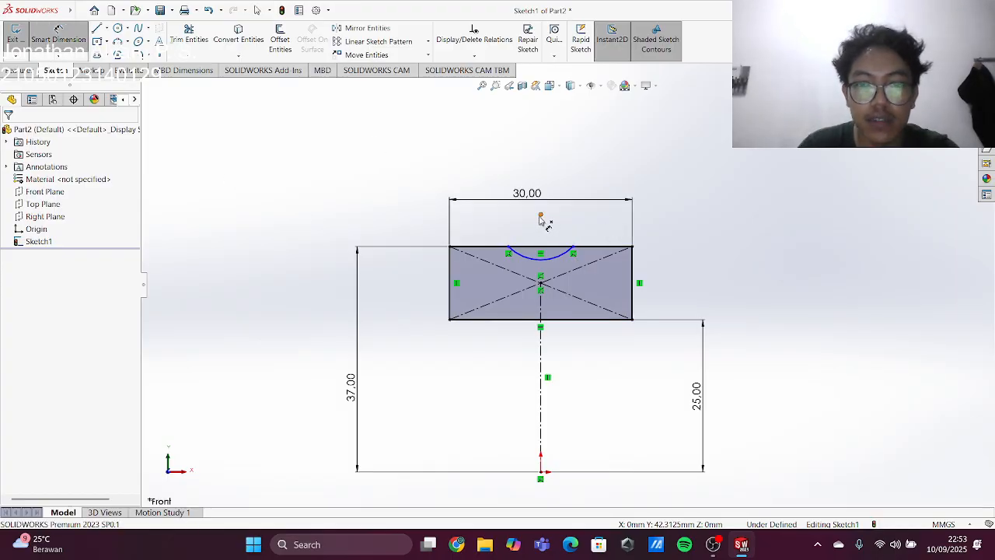
pyautogui.click(542, 217)
pyautogui.click(544, 247)
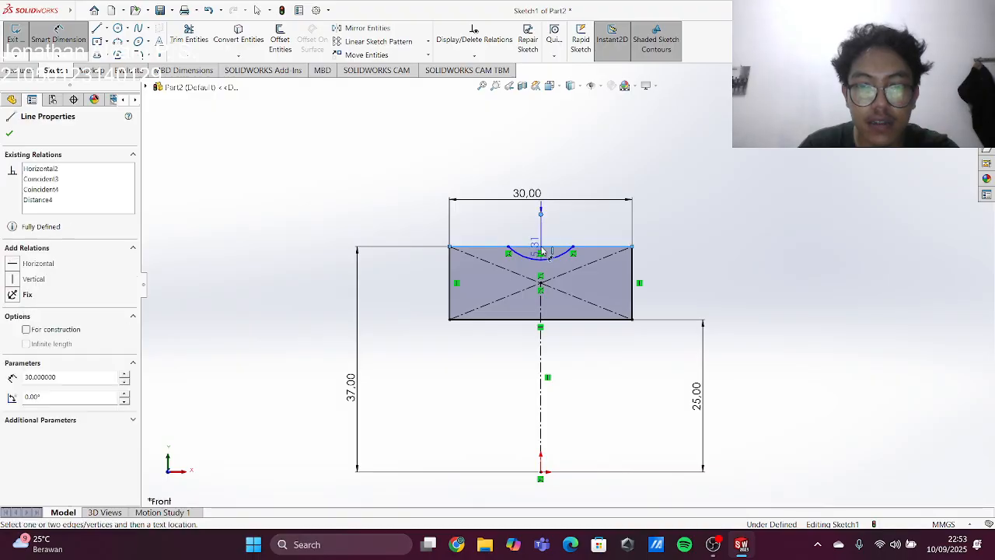
pyautogui.click(703, 241)
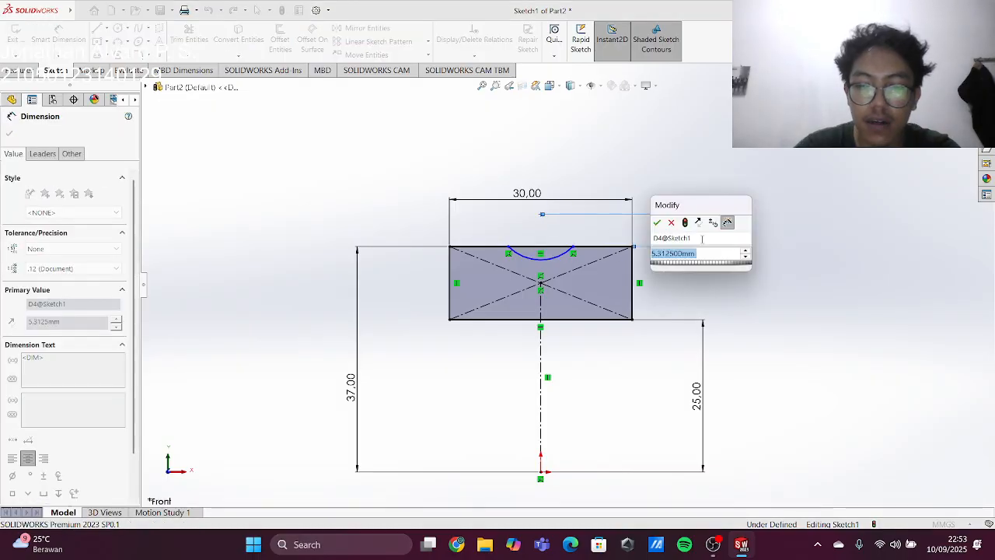
pyautogui.write('8')
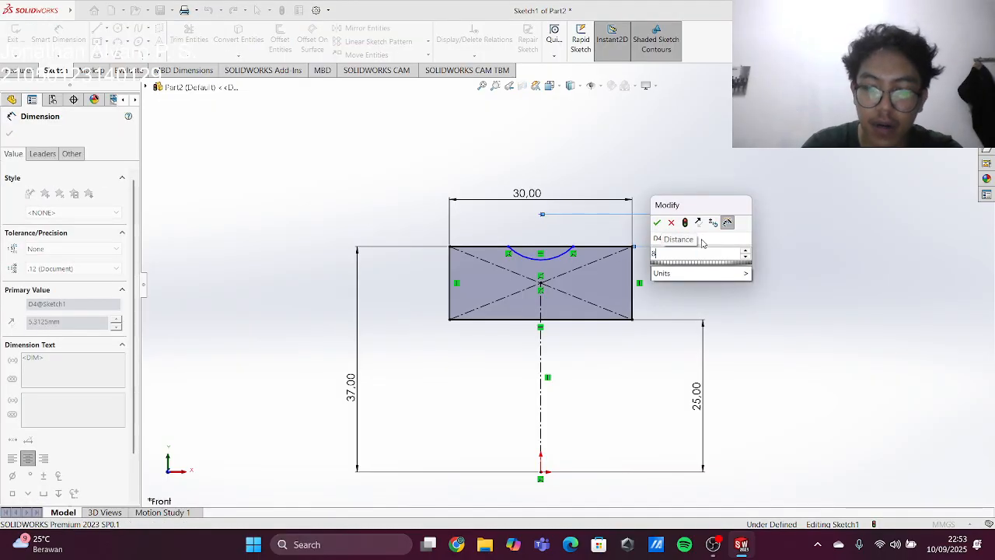
pyautogui.press('Return')
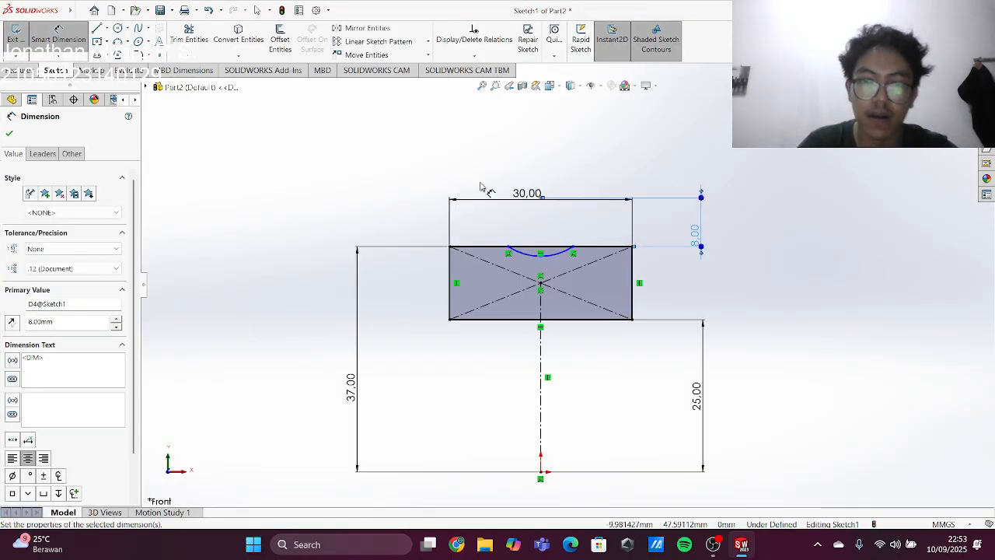
# - Dimension the groove arc's radius and set it to 12 mm
pyautogui.click(563, 258)
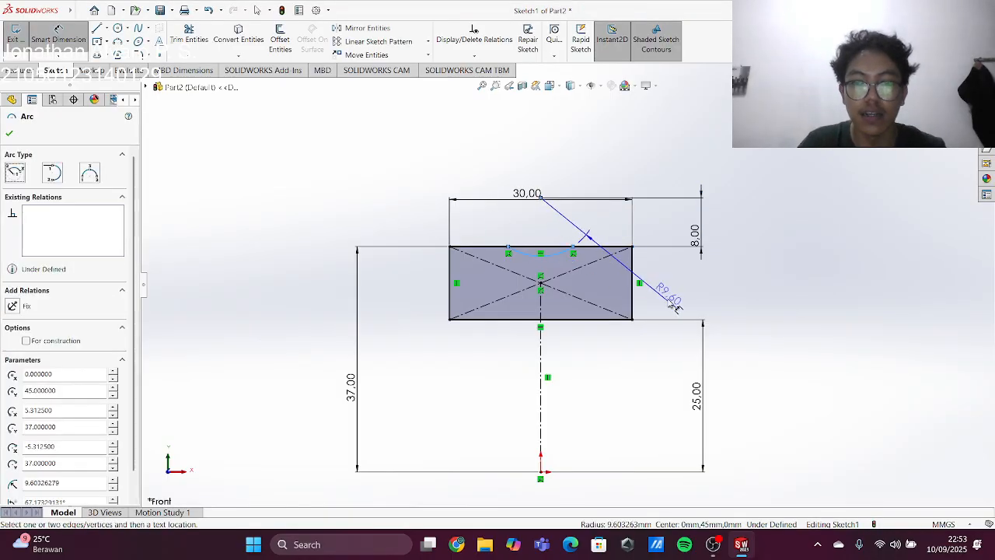
pyautogui.click(712, 307)
pyautogui.write('12')
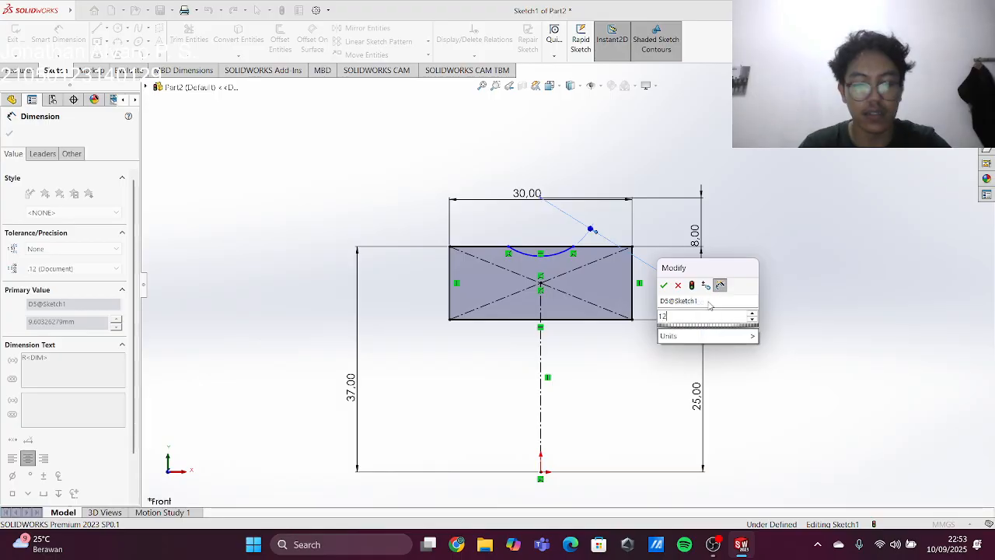
pyautogui.press('Return')
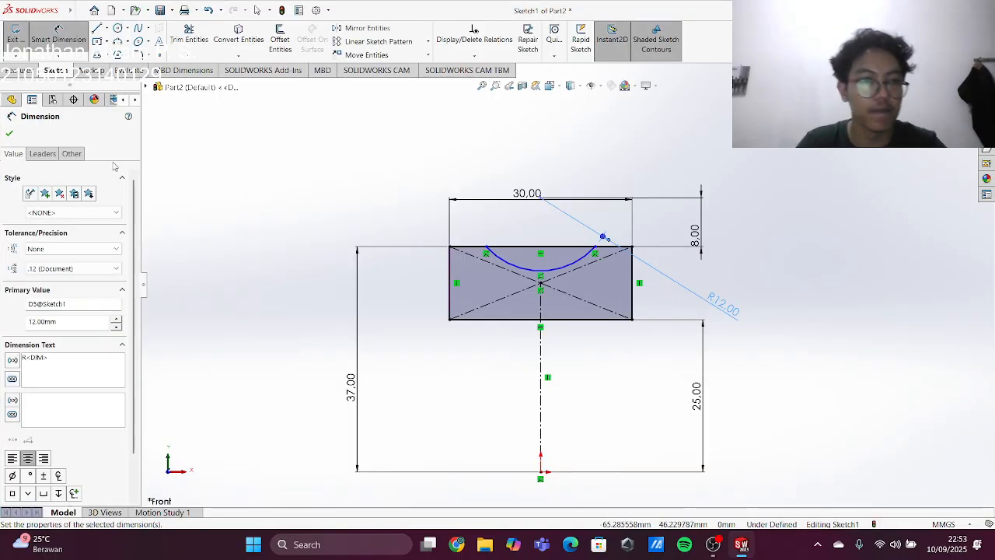
pyautogui.click(9, 134)
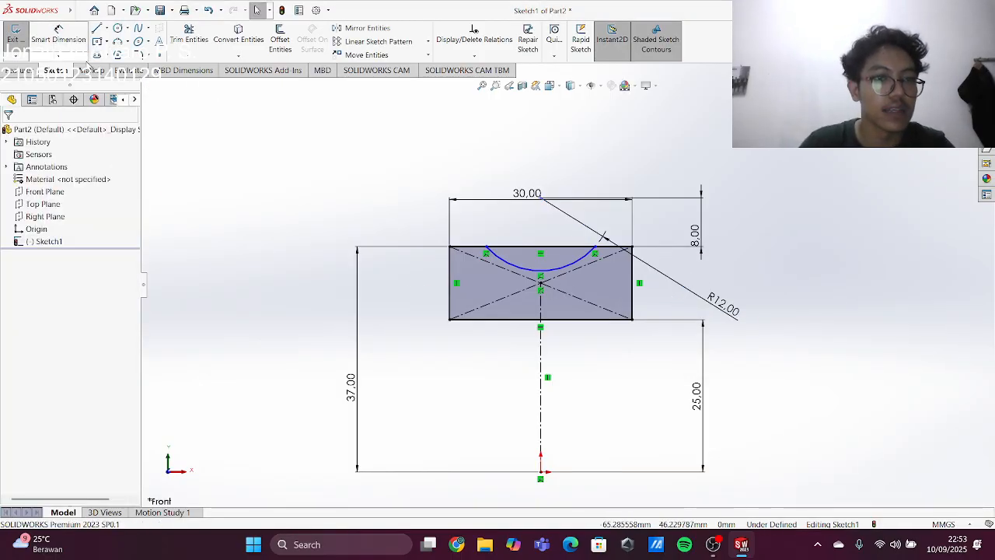
# - Trim away the part of the rectangle's upper edge that lies between the arc's endpoints
pyautogui.click(189, 39)
pyautogui.moveTo(568, 235); pyautogui.dragTo(565, 251)
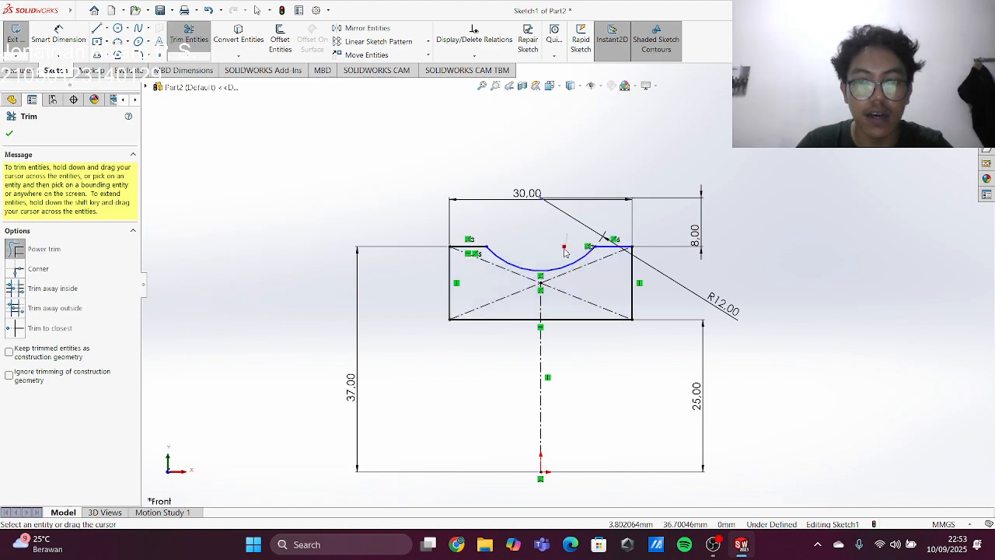
pyautogui.click(9, 135)
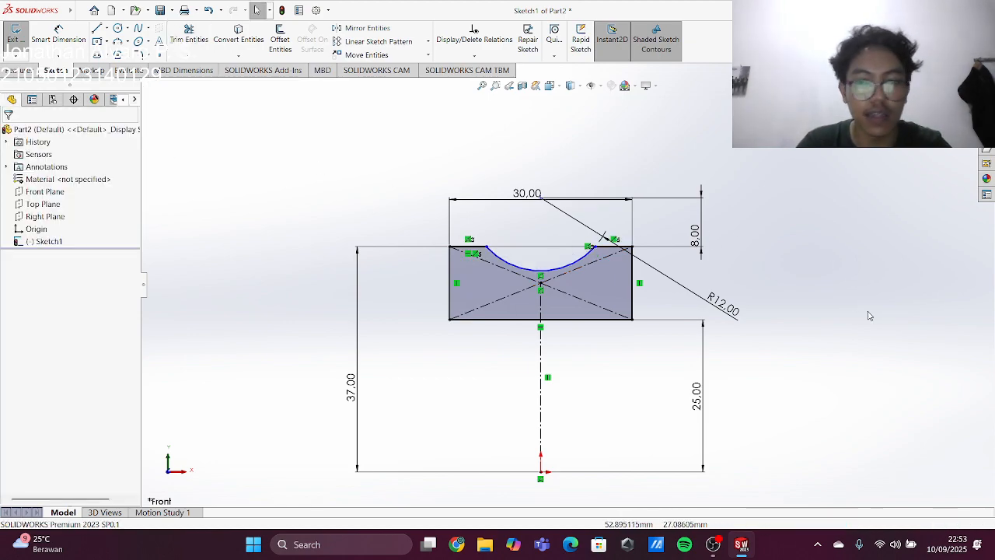
# - Sketch a horizontal centerline about 42 mm long from the origin toward the positive X side
pyautogui.scroll(-3, 866, 316)
pyautogui.scroll(5, 835, 373)
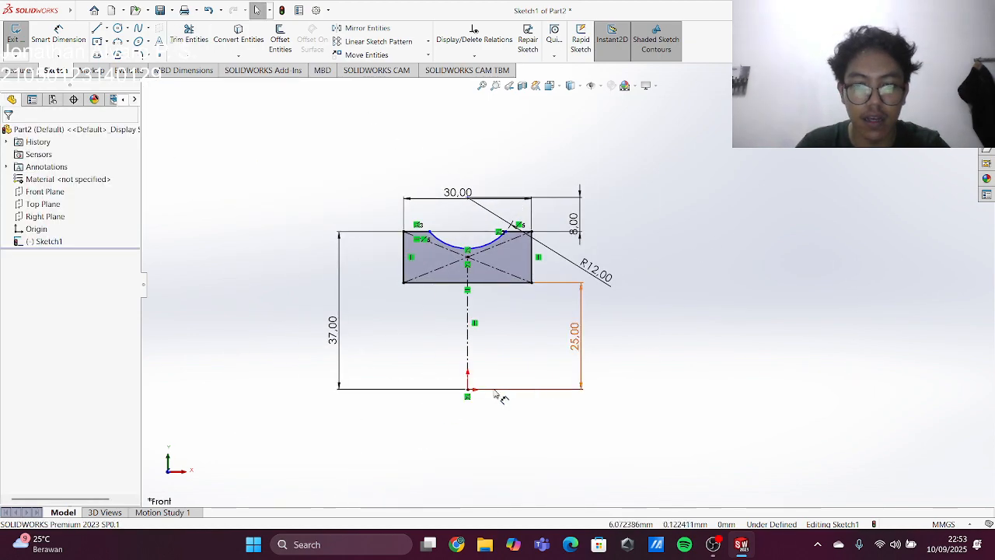
pyautogui.click(107, 28)
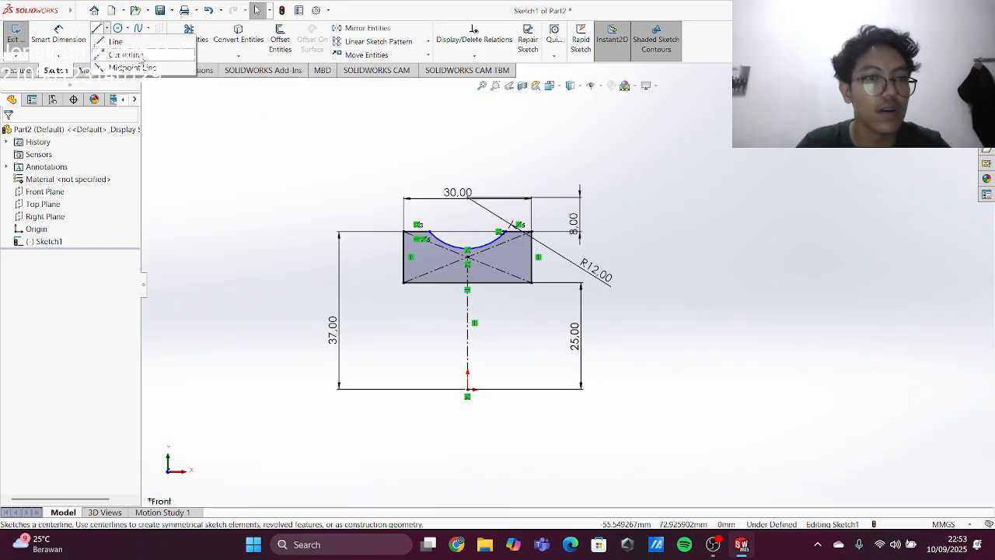
pyautogui.click(121, 55)
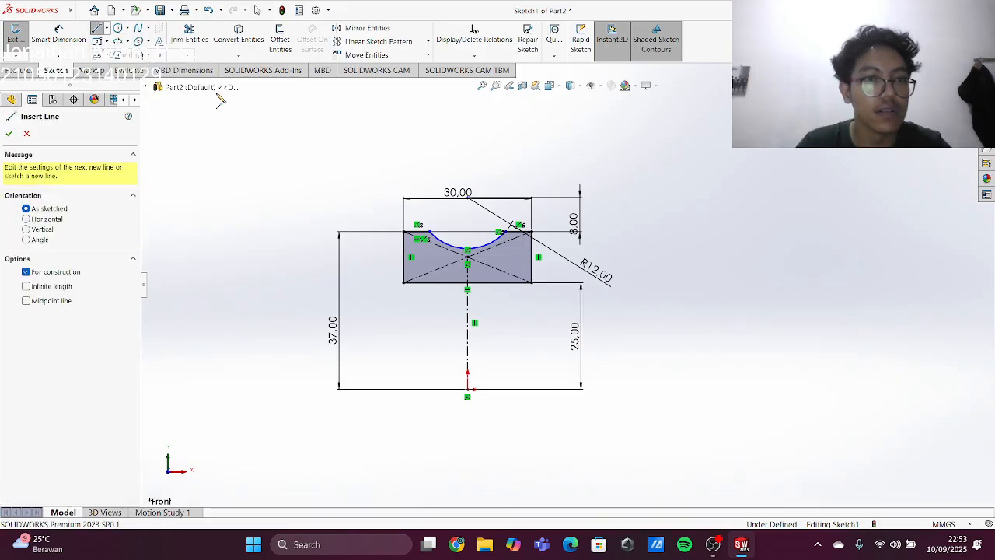
pyautogui.click(468, 389)
pyautogui.click(648, 389)
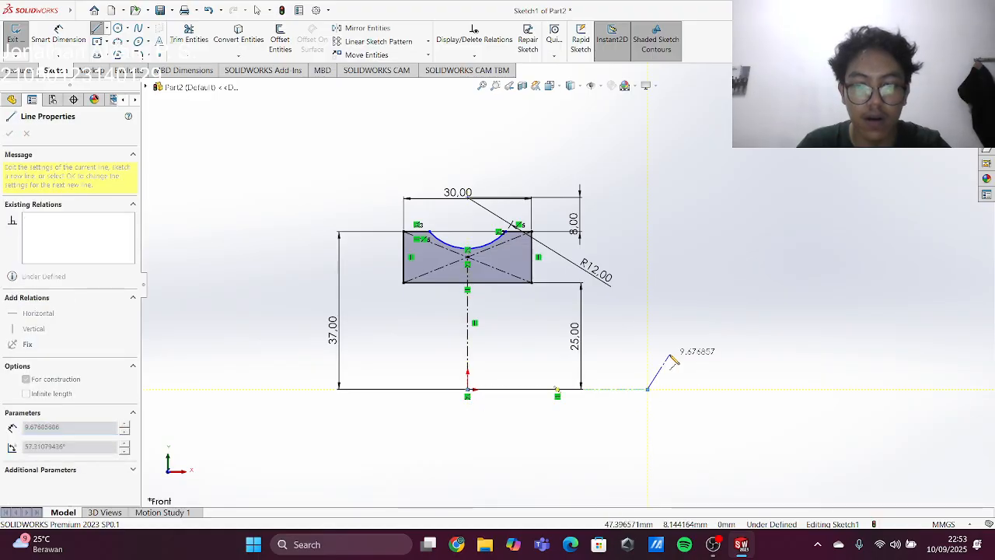
pyautogui.press('Escape')
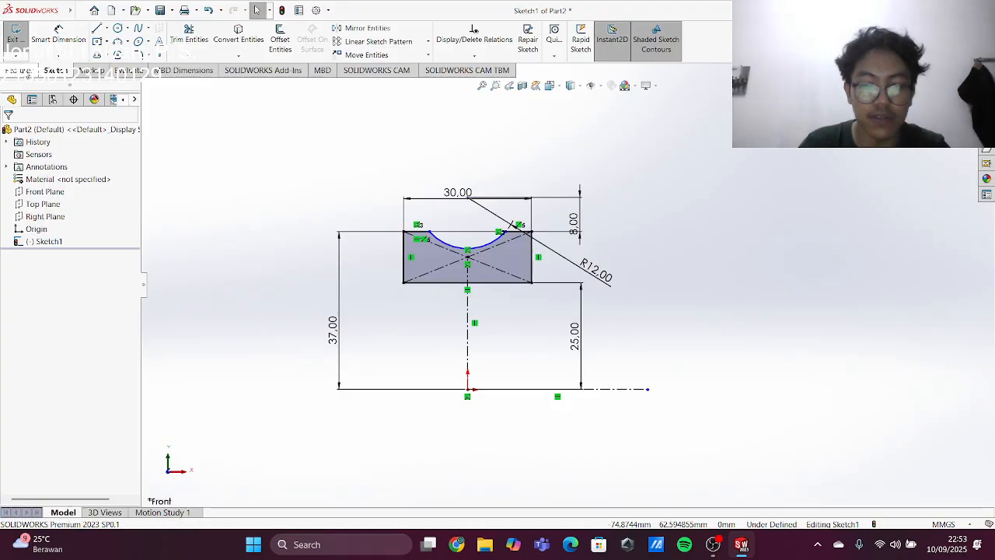
# - Revolve the grooved profile 360 degrees about the horizontal centerline with Revolved Boss/Base
pyautogui.click(15, 33)
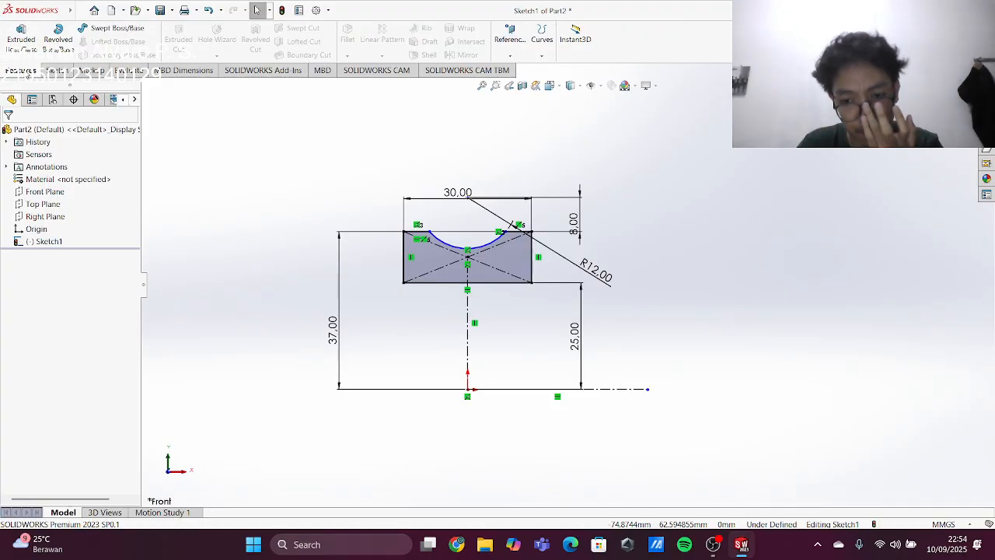
pyautogui.click(59, 34)
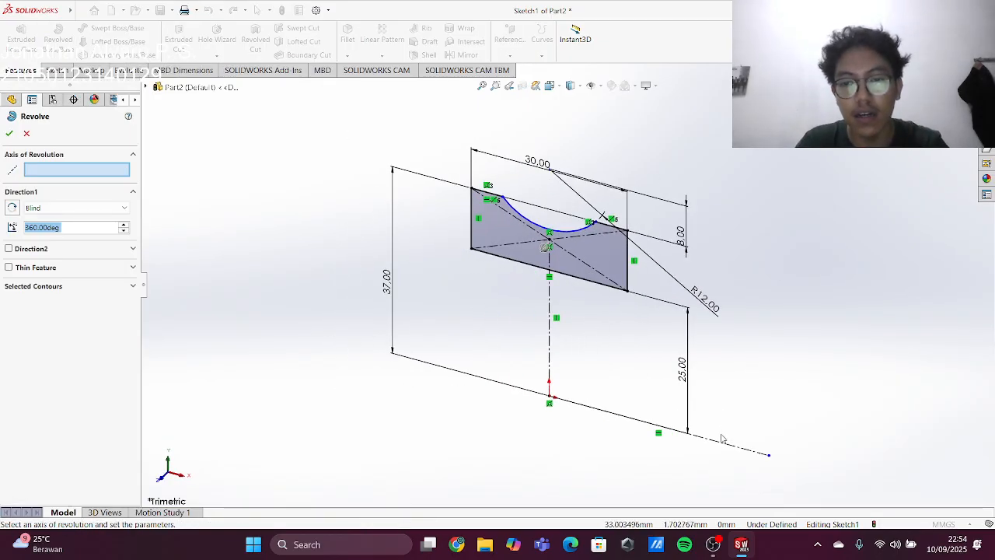
pyautogui.click(723, 447)
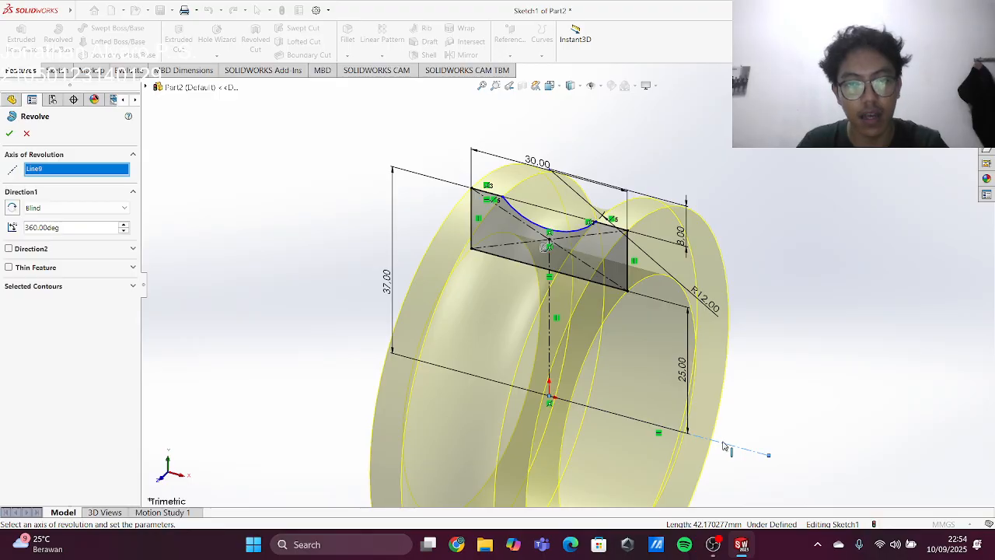
pyautogui.click(11, 134)
pyautogui.scroll(-2, 720, 280)
pyautogui.scroll(2, 558, 329)
pyautogui.scroll(-2, 583, 306)
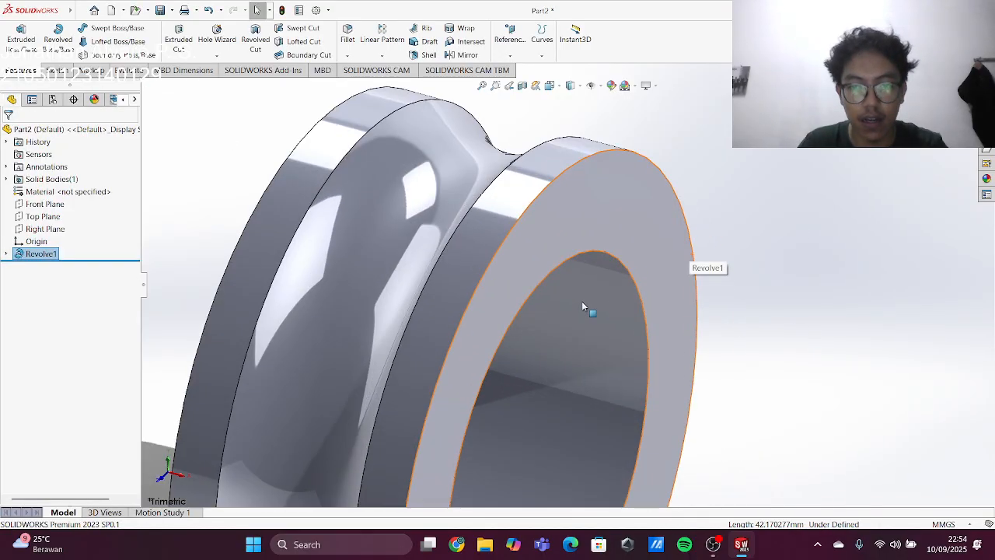
pyautogui.scroll(3, 582, 305)
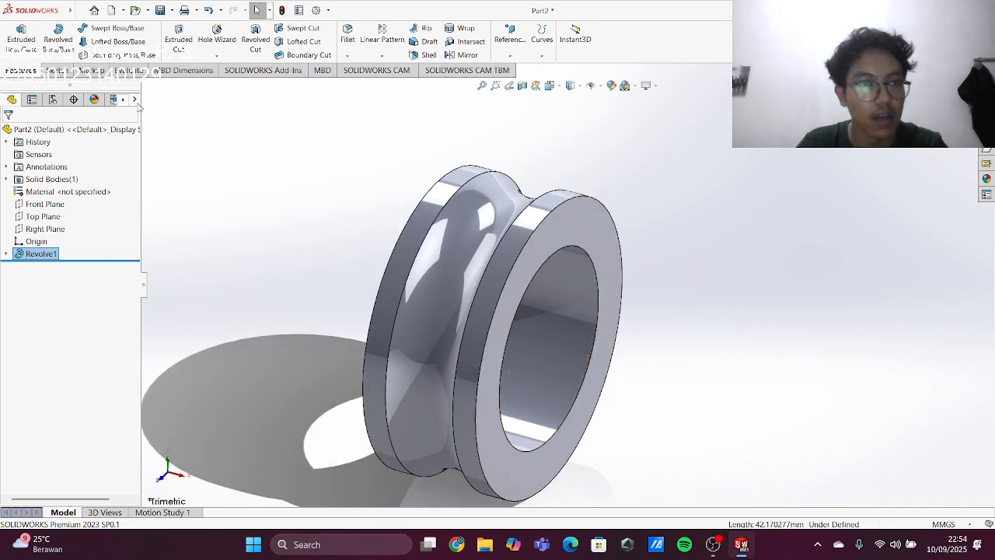
# - Fillet the inner bore face of the ring with a 1.5 mm radius
pyautogui.click(347, 34)
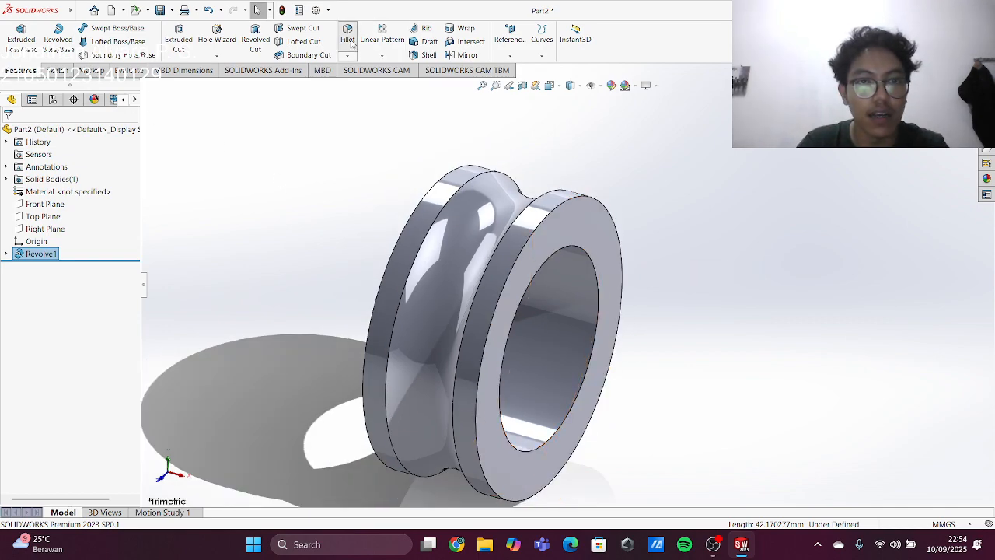
pyautogui.click(563, 301)
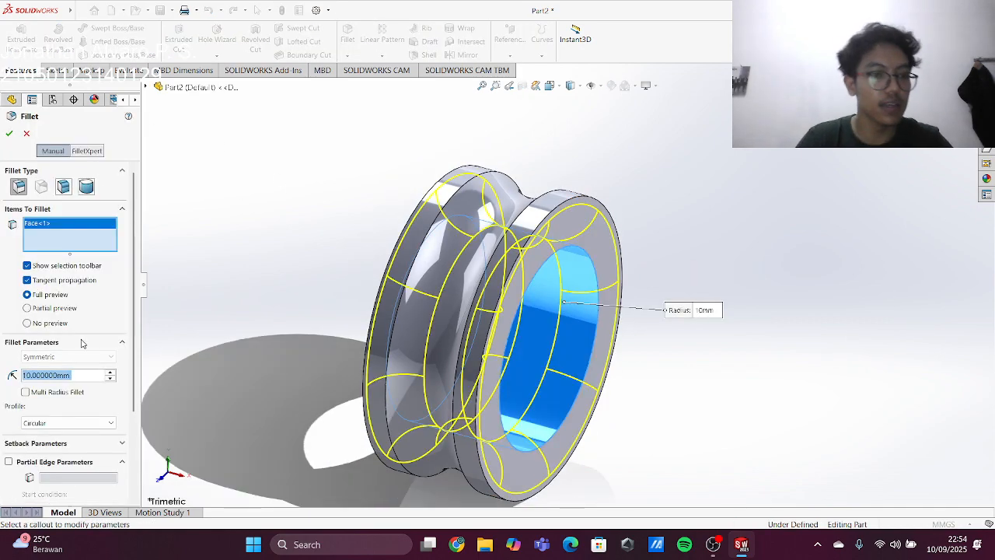
pyautogui.write('1.5')
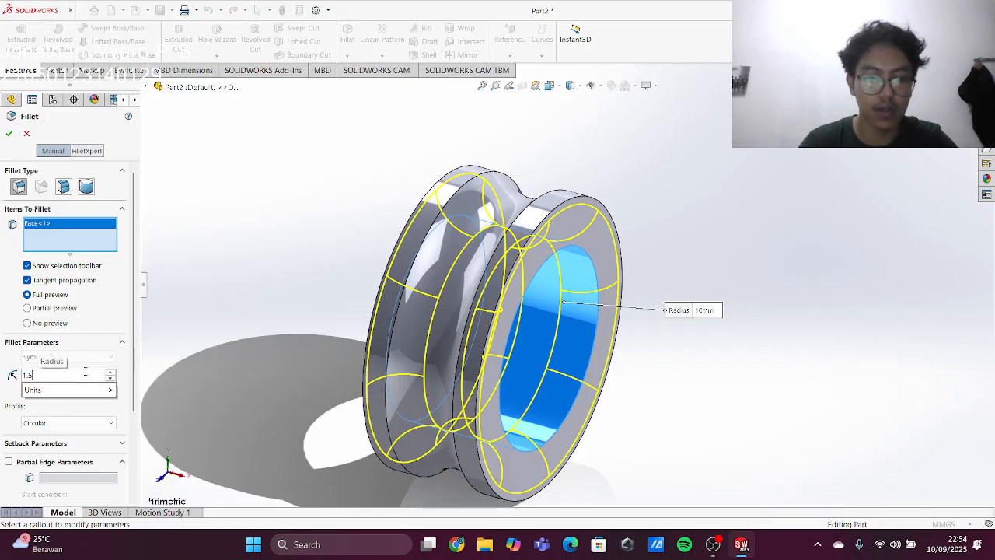
pyautogui.press('Return')
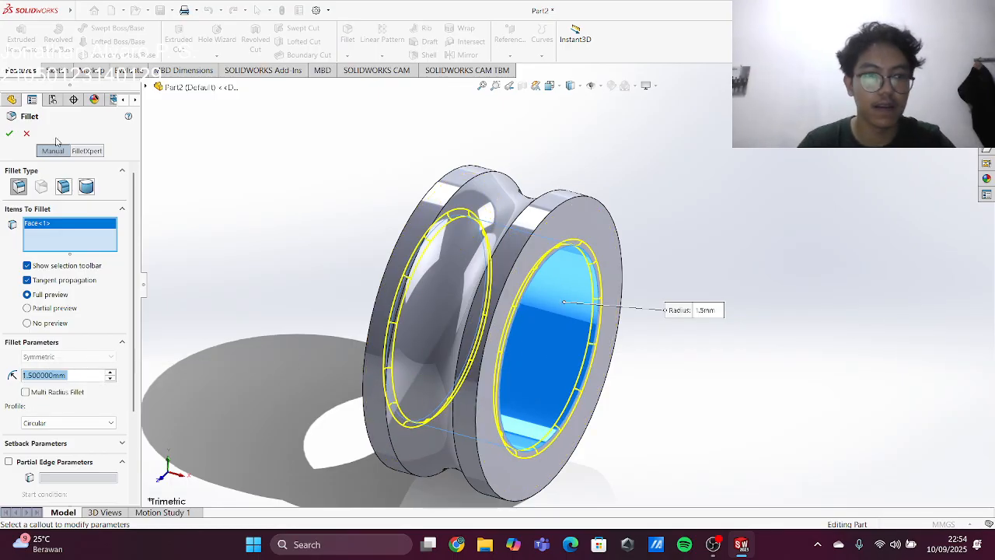
pyautogui.click(9, 136)
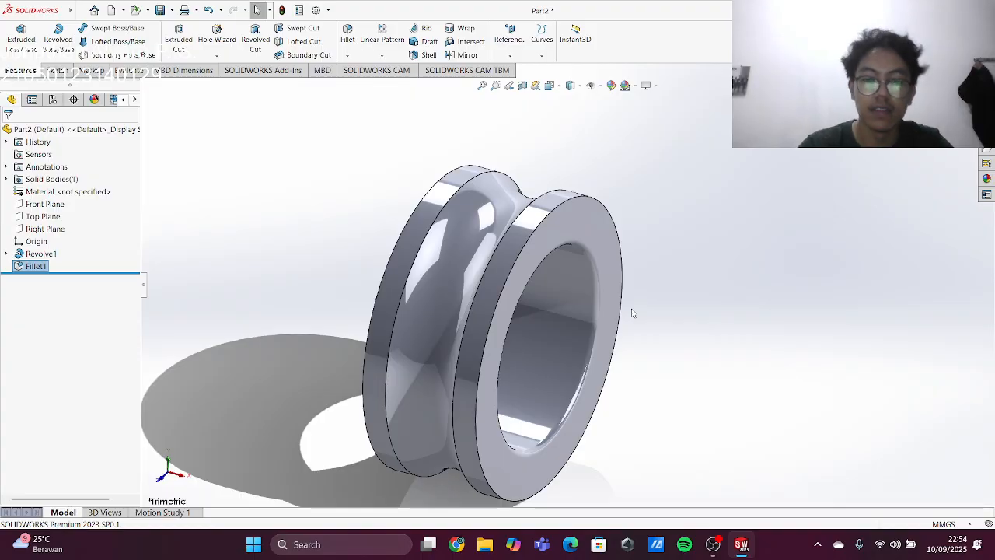
# - Save the grooved ring as a SOLIDWORKS part named Part2222 in the Downloads folder
pyautogui.scroll(-3, 676, 311)
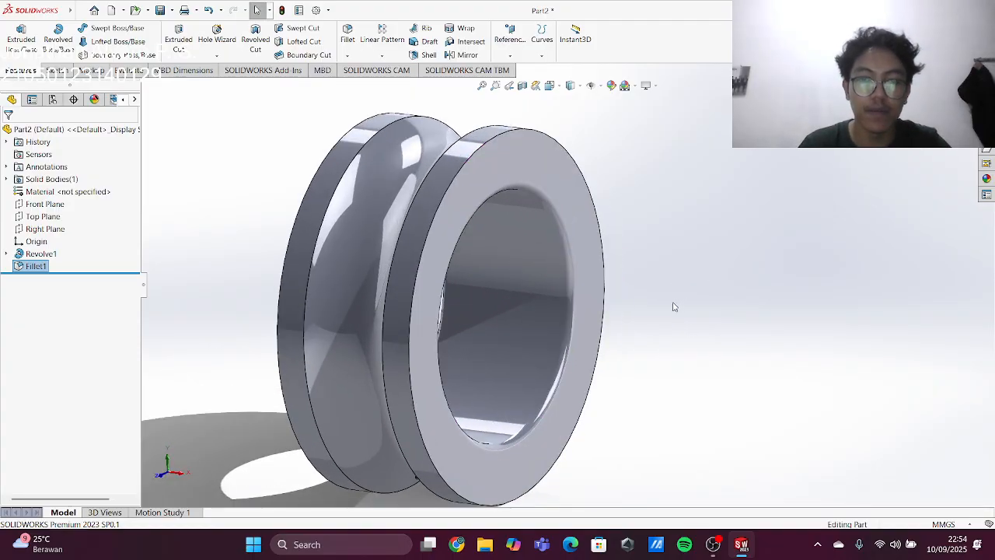
pyautogui.scroll(2, 677, 300)
pyautogui.moveTo(643, 296)
pyautogui.mouseDown(button='middle')
pyautogui.moveTo(674, 285)
pyautogui.moveTo(644, 297)
pyautogui.moveTo(711, 303)
pyautogui.moveTo(671, 313)
pyautogui.moveTo(632, 305)
pyautogui.moveTo(653, 290)
pyautogui.mouseUp(button='middle')
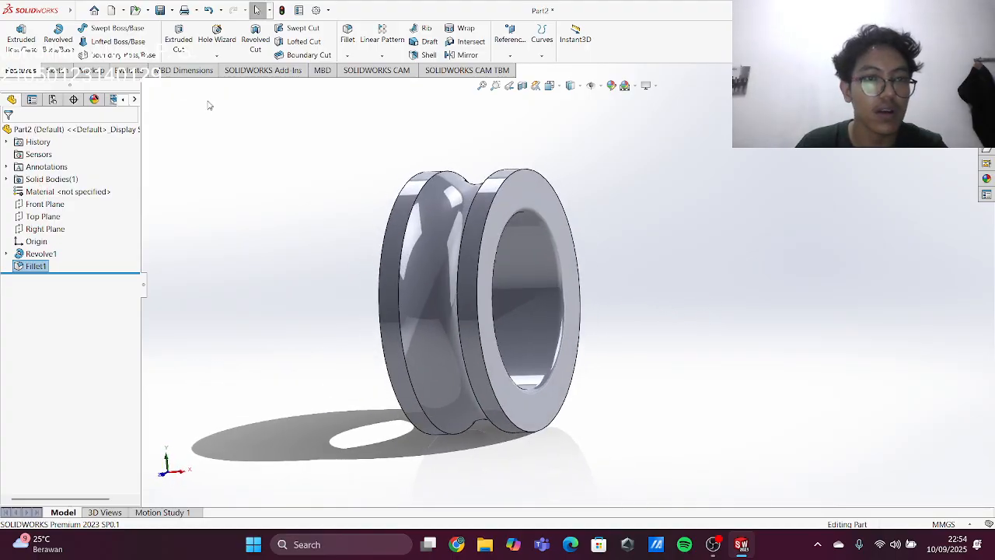
pyautogui.click(80, 11)
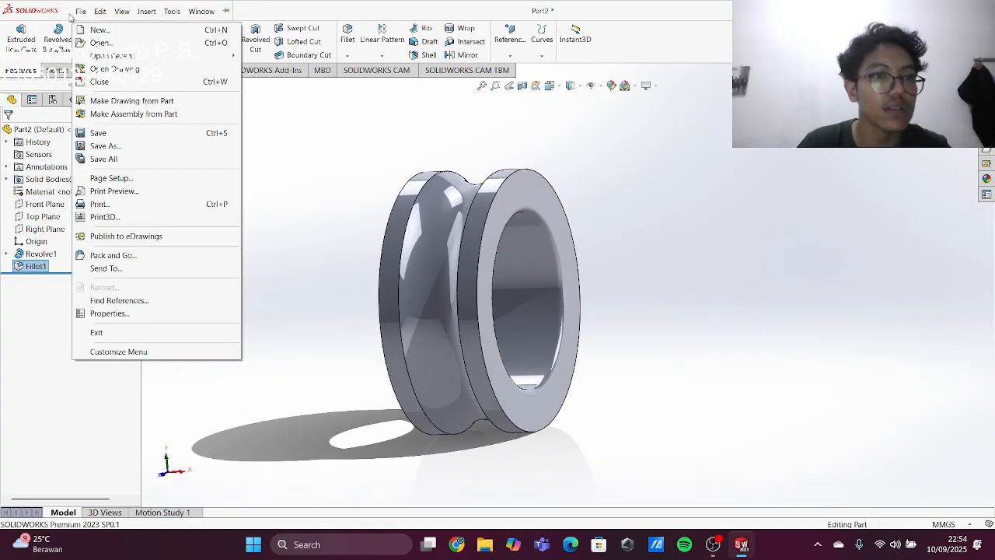
pyautogui.click(170, 146)
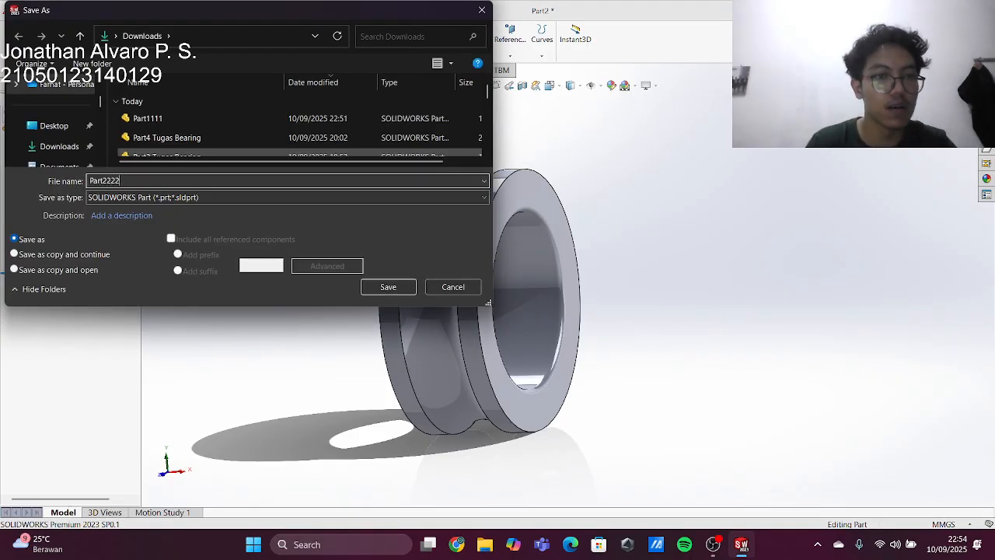
pyautogui.write('Part2222')
pyautogui.press('Return')
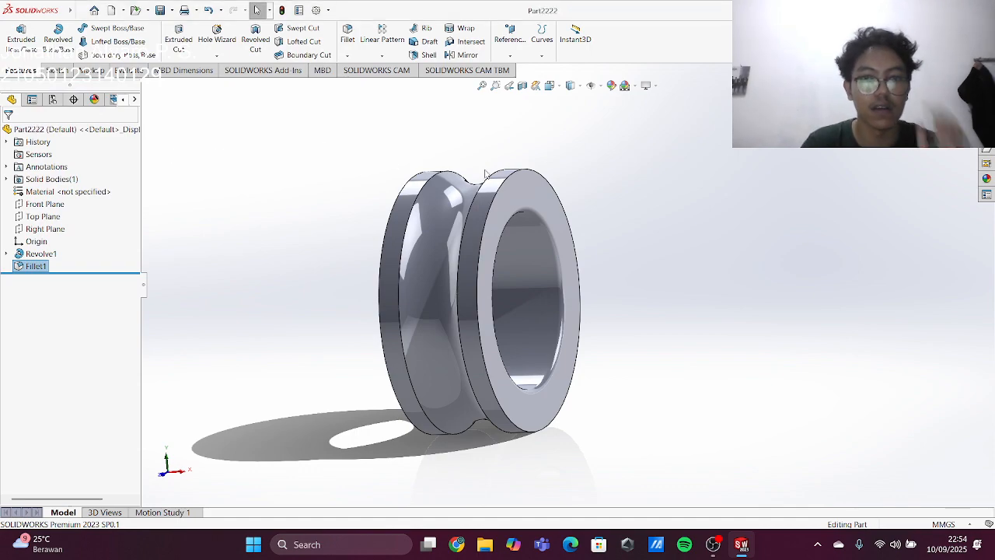
# - Create a new part document and start a sketch on the Front Plane
pyautogui.click(112, 10)
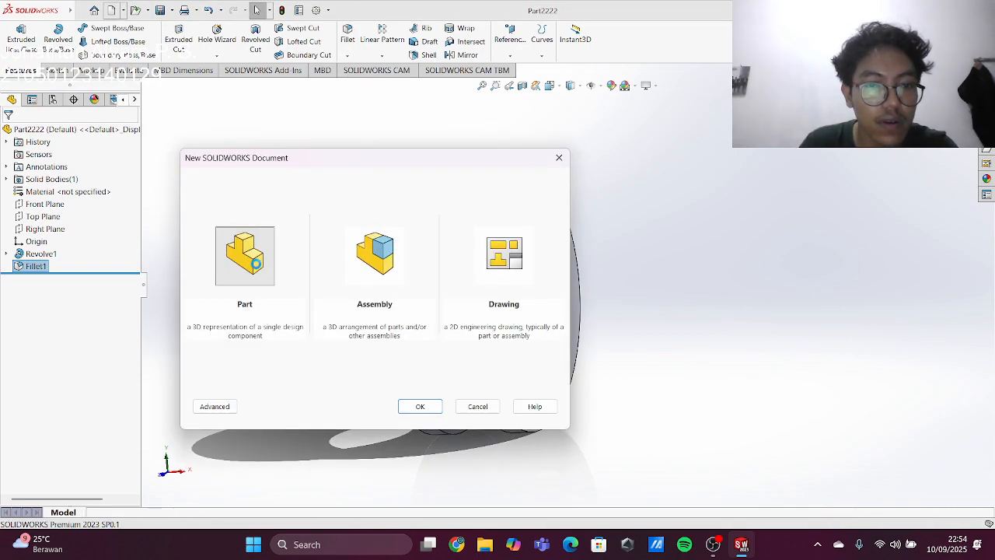
pyautogui.doubleClick(257, 268)
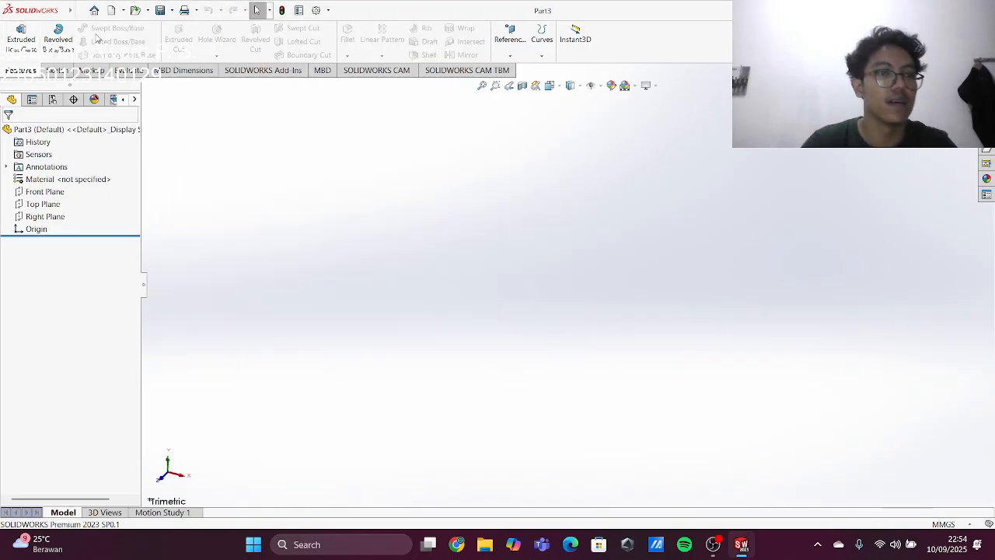
pyautogui.click(47, 192)
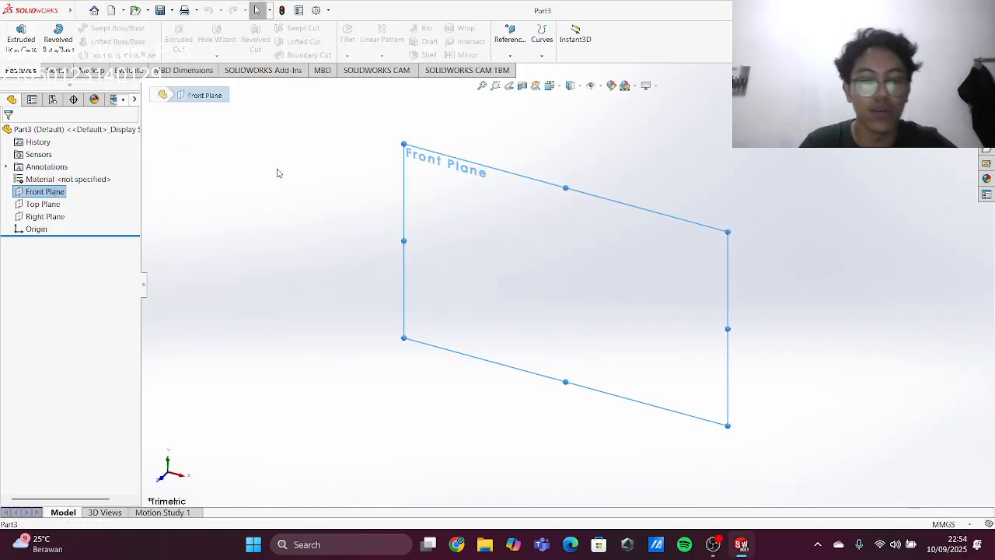
pyautogui.rightClick(62, 192)
pyautogui.click(70, 172)
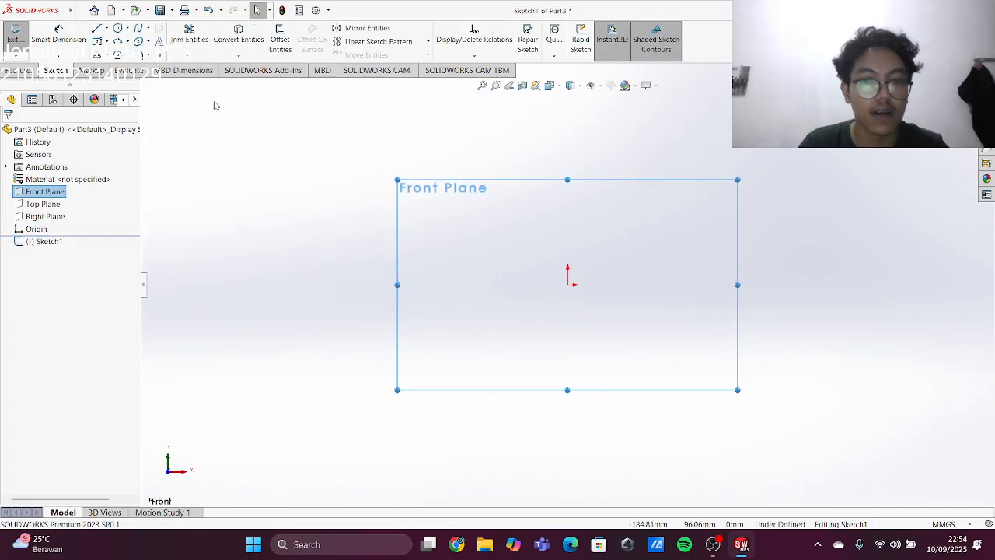
# - Sketch a vertical midpoint line about 82 mm long centred on the origin
pyautogui.click(108, 28)
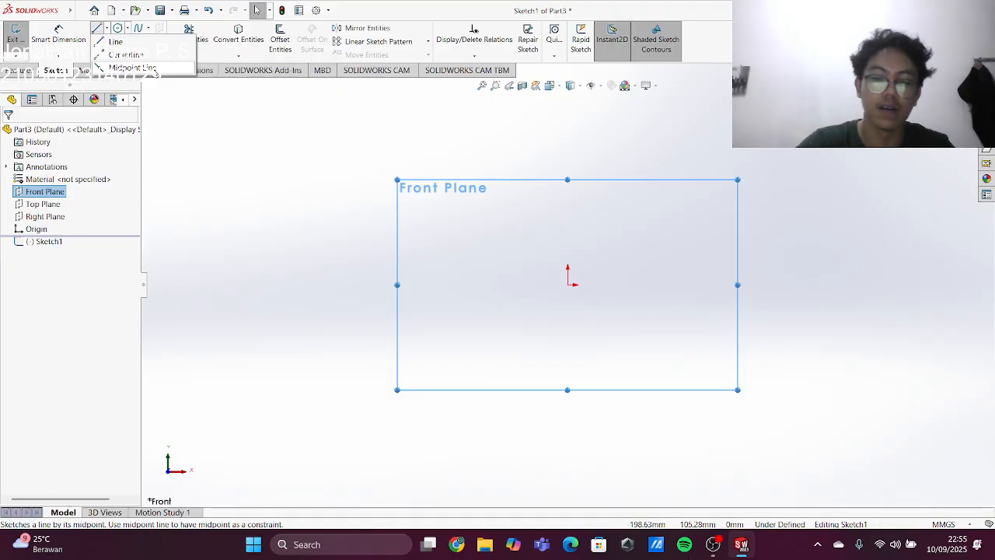
pyautogui.click(155, 70)
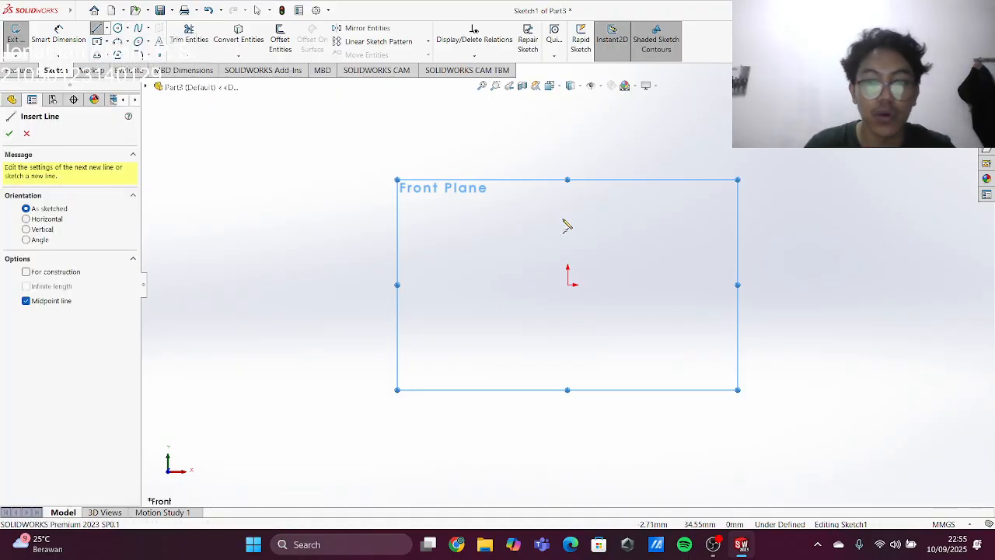
pyautogui.click(567, 284)
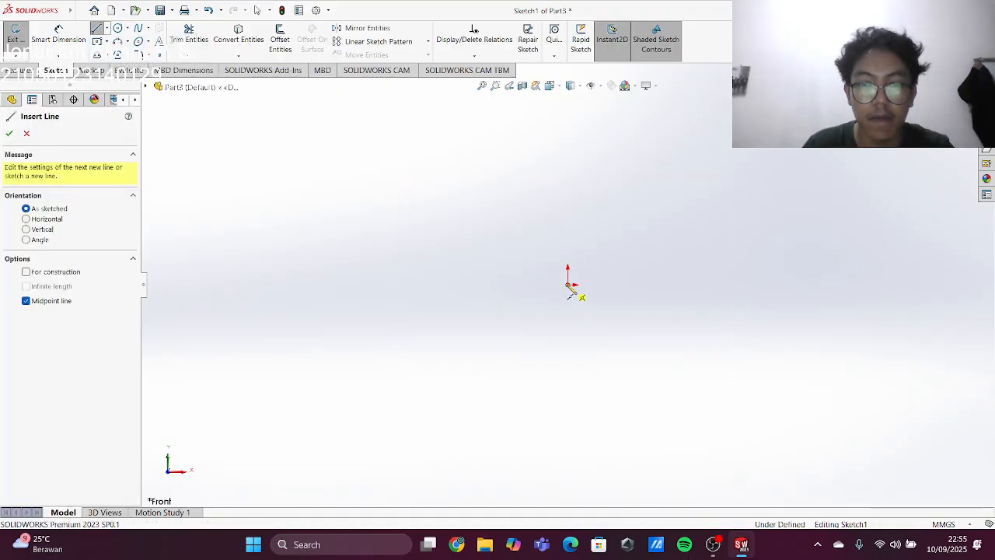
pyautogui.click(572, 210)
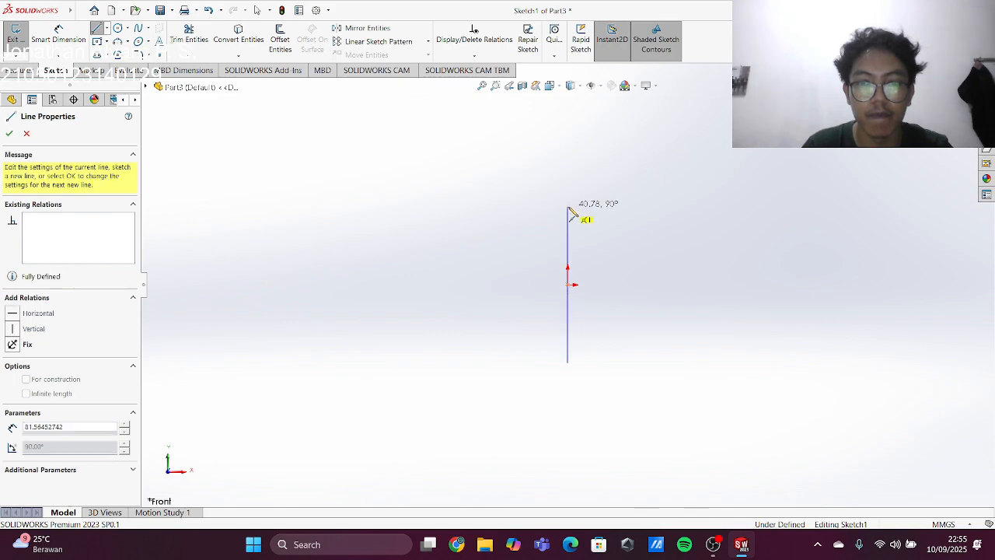
pyautogui.press('Escape')
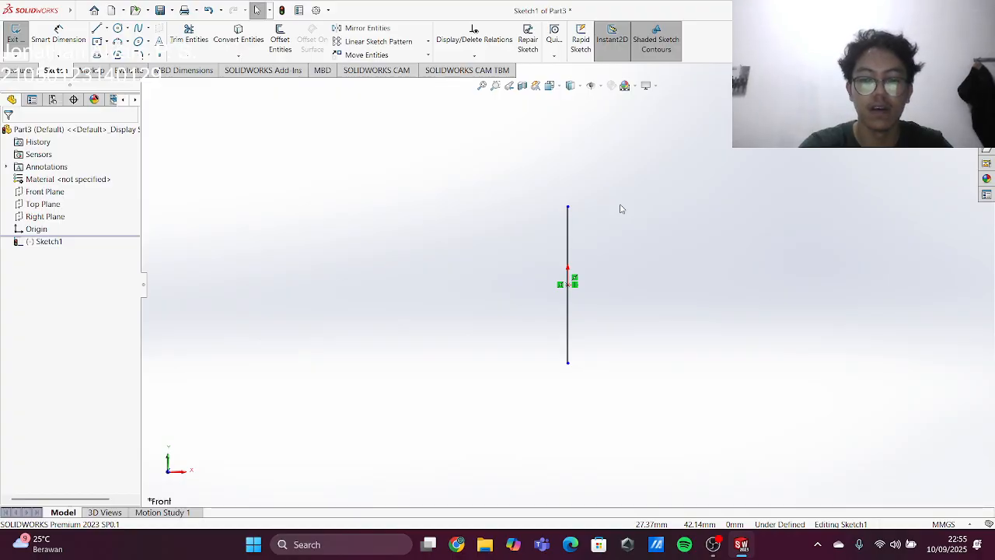
# - Set the vertical line's length to 24 mm with Smart Dimension
pyautogui.click(45, 33)
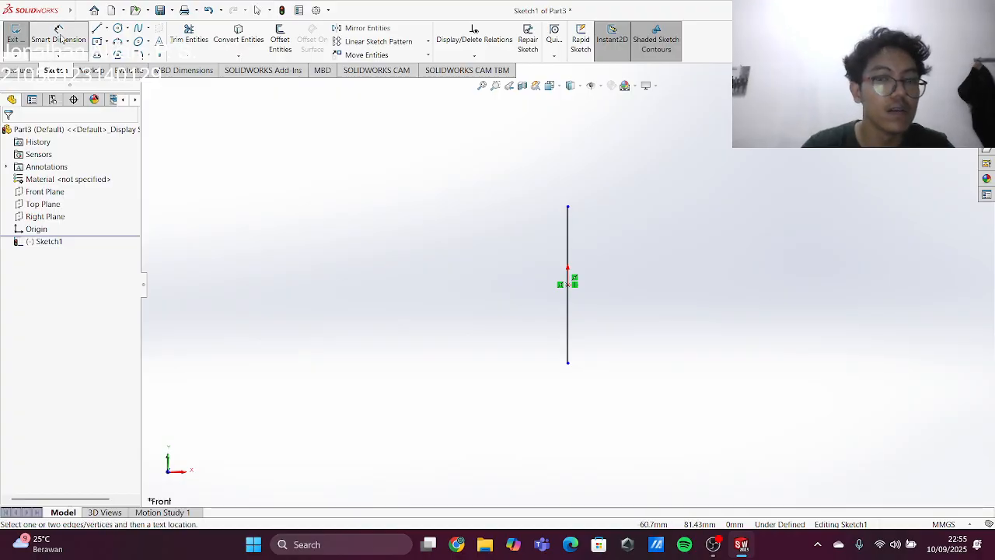
pyautogui.click(568, 233)
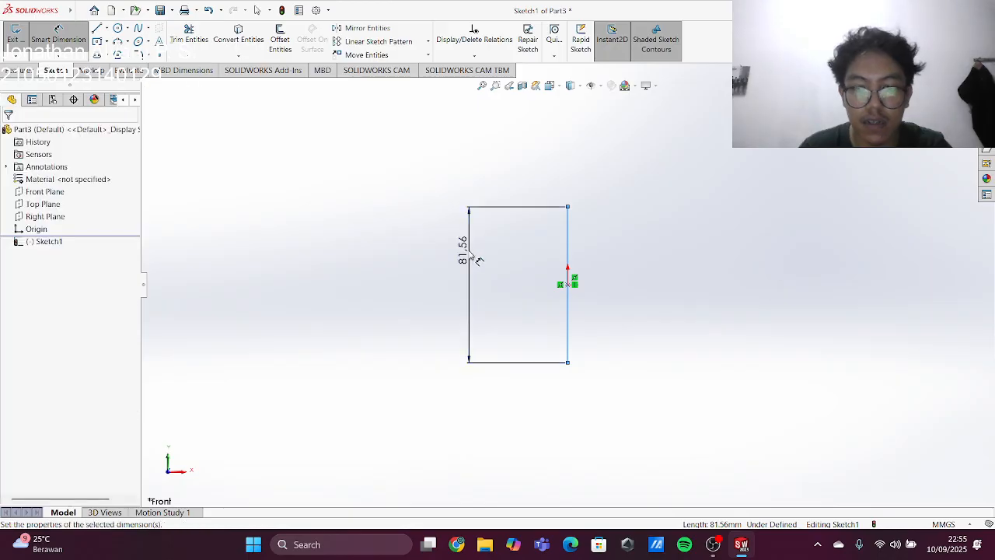
pyautogui.click(469, 249)
pyautogui.write('24')
pyautogui.press('Return')
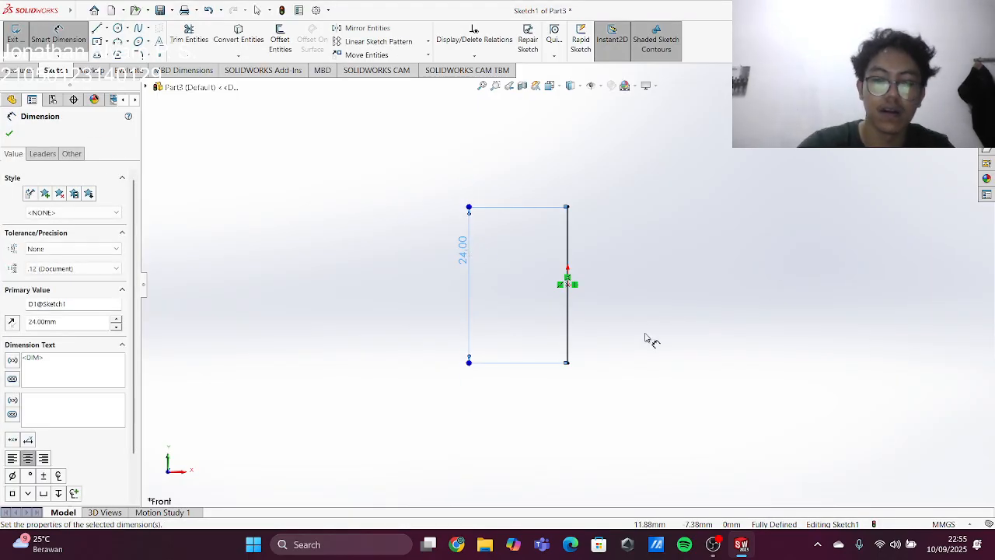
pyautogui.click(9, 133)
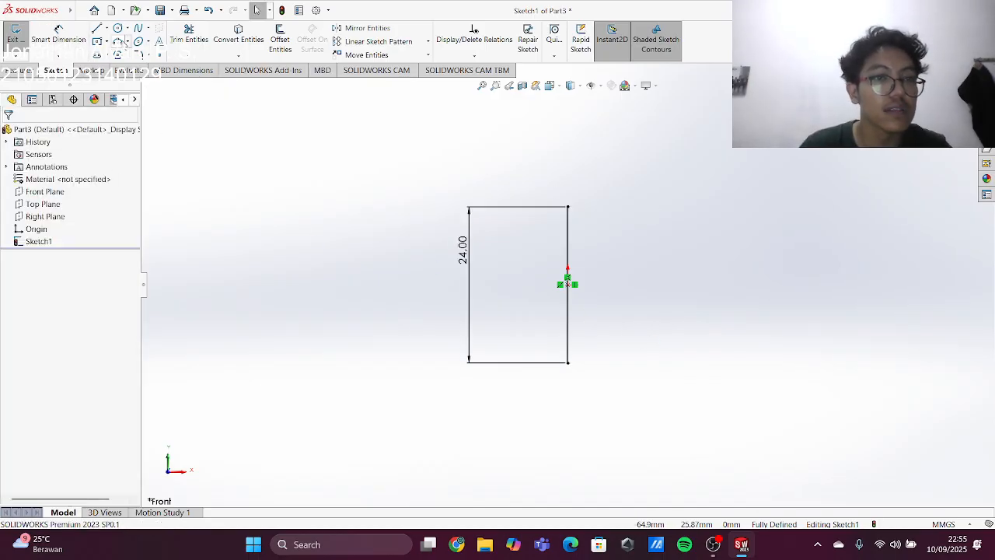
# - Close the profile with a 180-degree three-point arc between the line's endpoints, bulging toward the positive X side
pyautogui.click(118, 41)
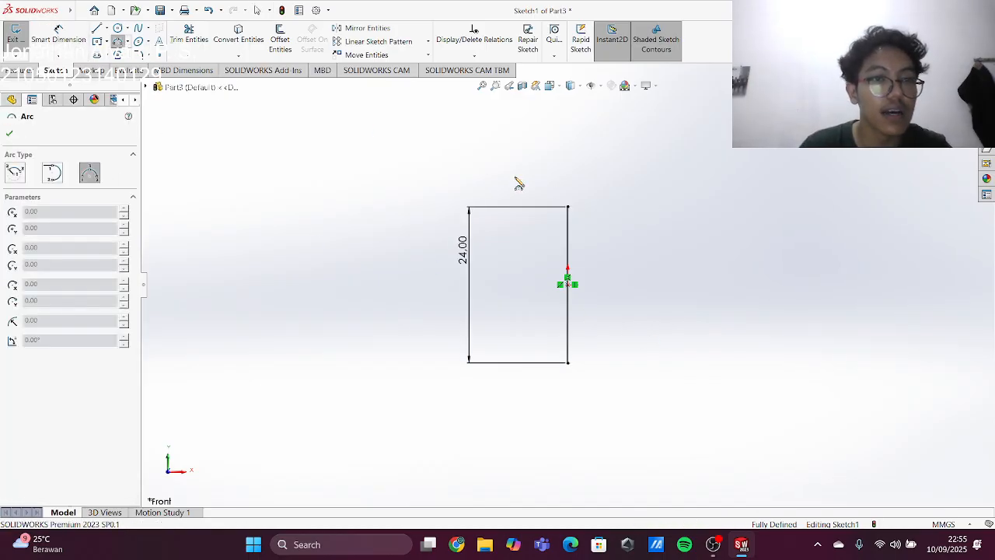
pyautogui.click(567, 208)
pyautogui.click(573, 364)
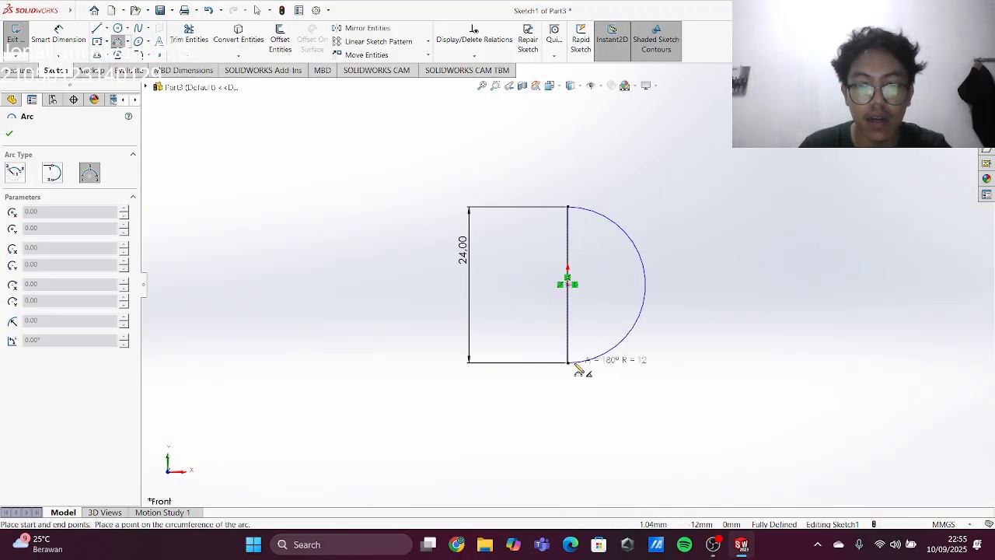
pyautogui.click(632, 339)
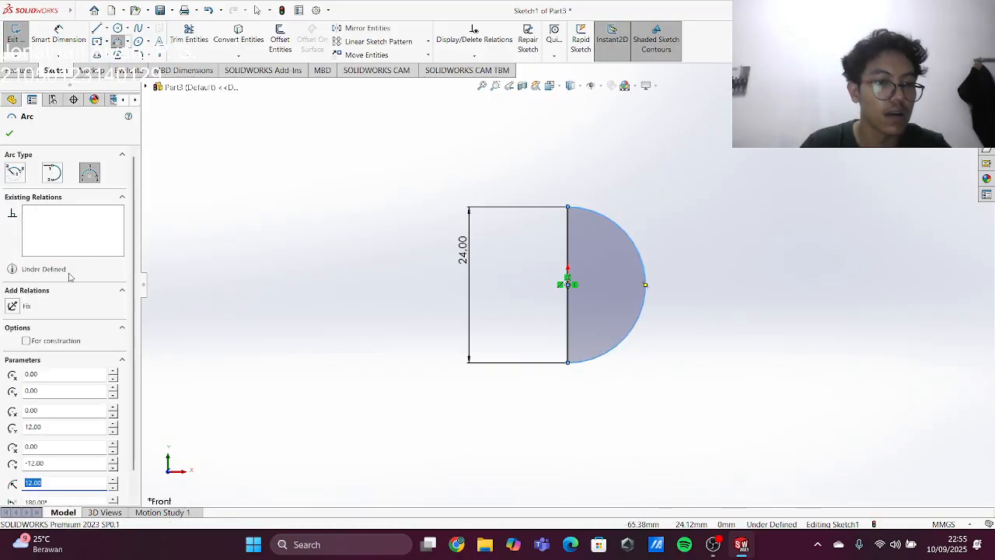
pyautogui.click(9, 134)
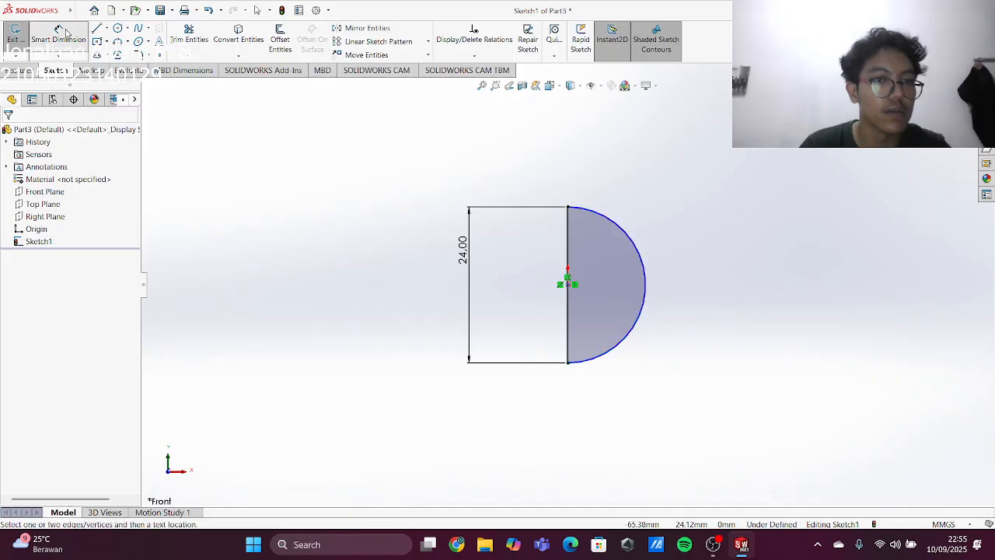
# - Dimension the semicircular arc with a radius of 12 mm
pyautogui.click(644, 269)
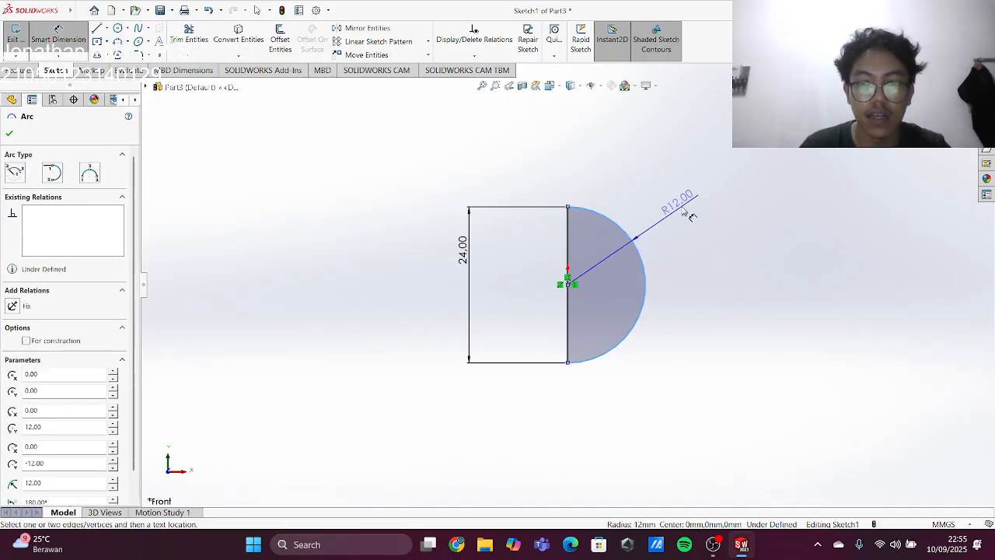
pyautogui.click(712, 195)
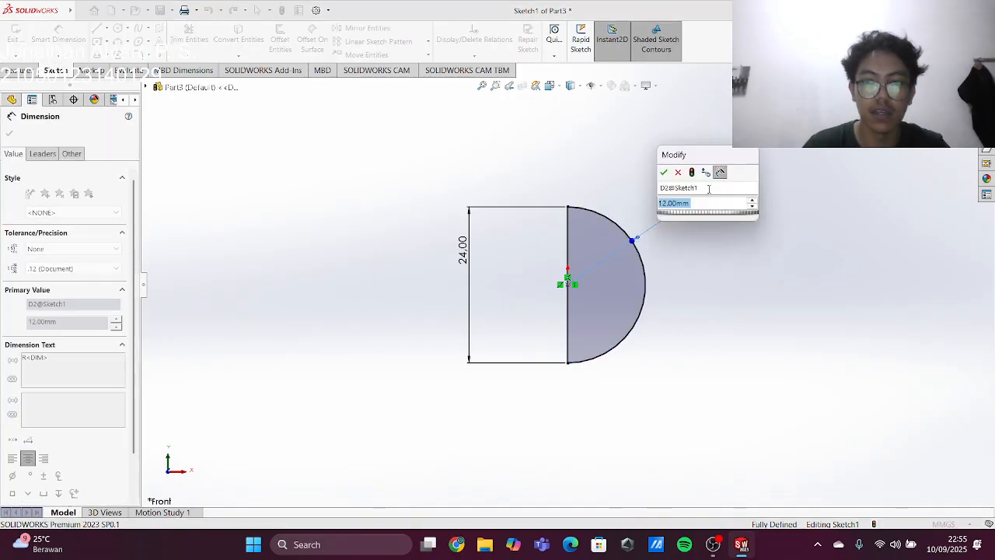
pyautogui.write('12')
pyautogui.press('Return')
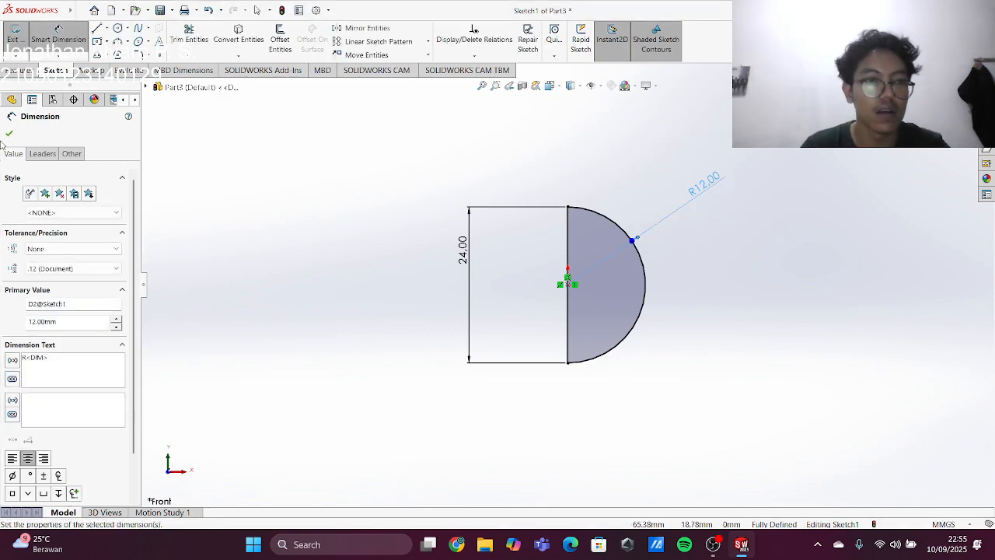
pyautogui.click(10, 134)
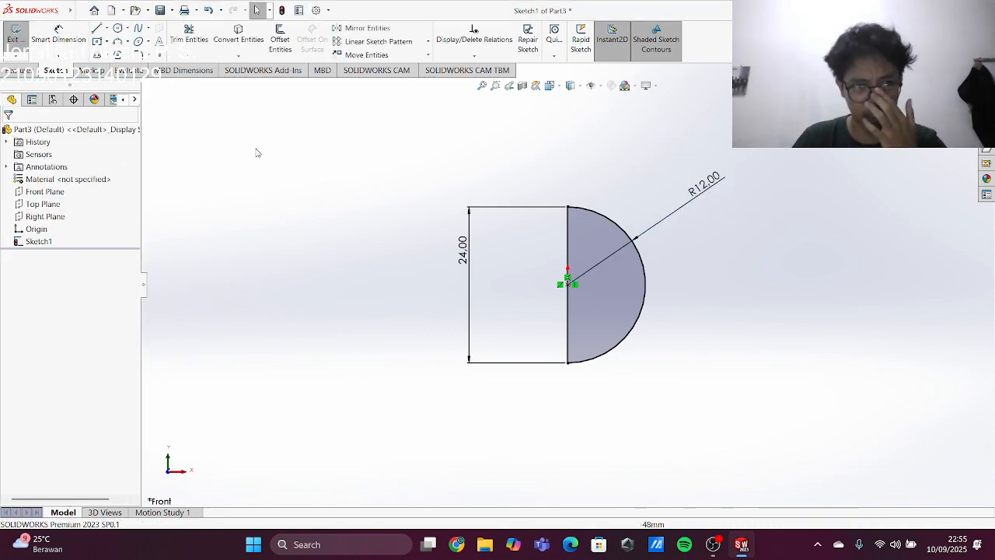
# - Revolve the half-circle profile 360 degrees about its vertical line with Revolved Boss/Base to form a ball
pyautogui.click(16, 35)
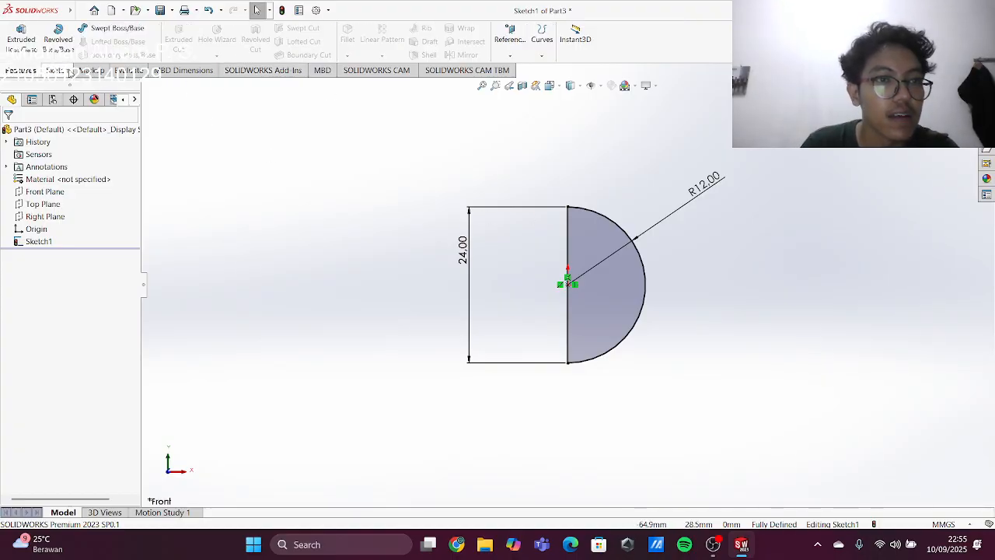
pyautogui.click(59, 35)
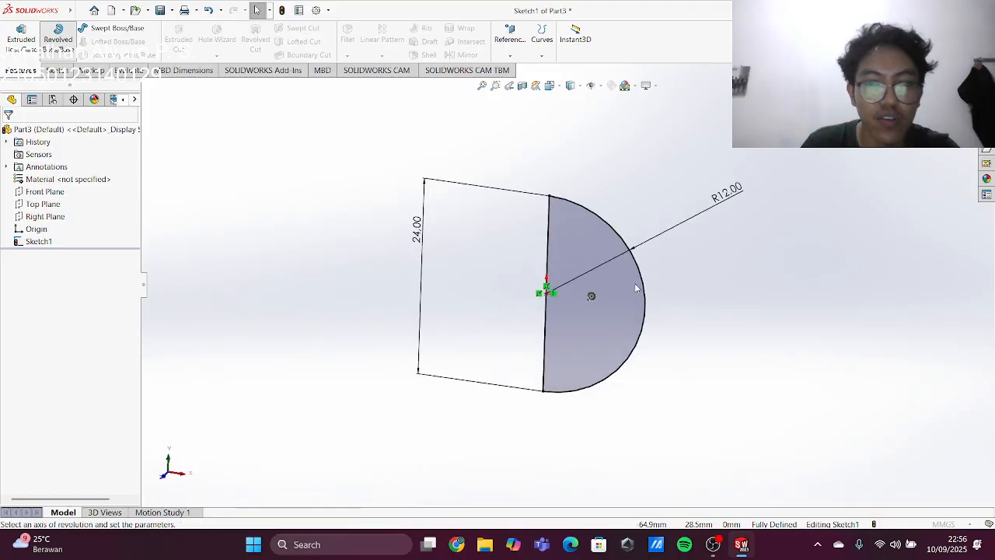
pyautogui.click(534, 256)
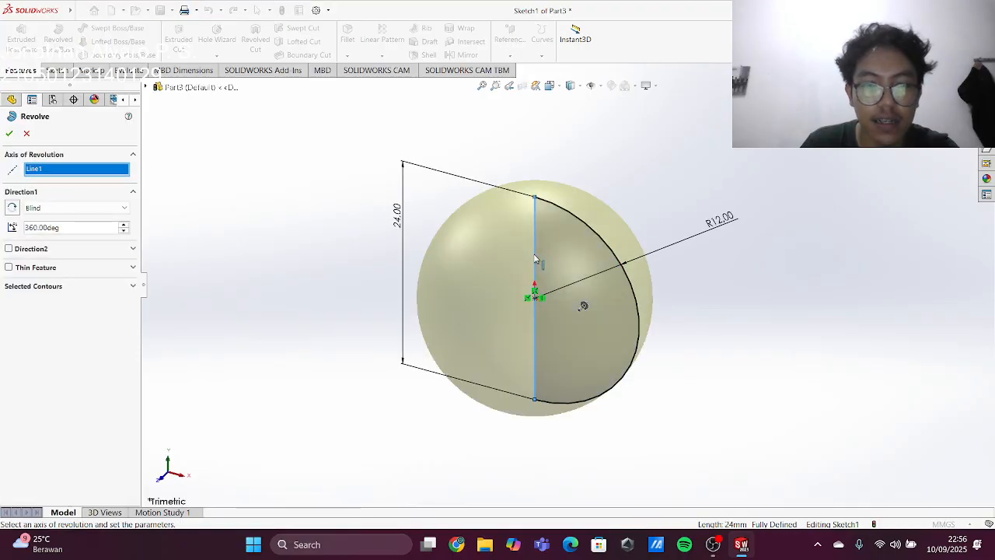
pyautogui.click(9, 134)
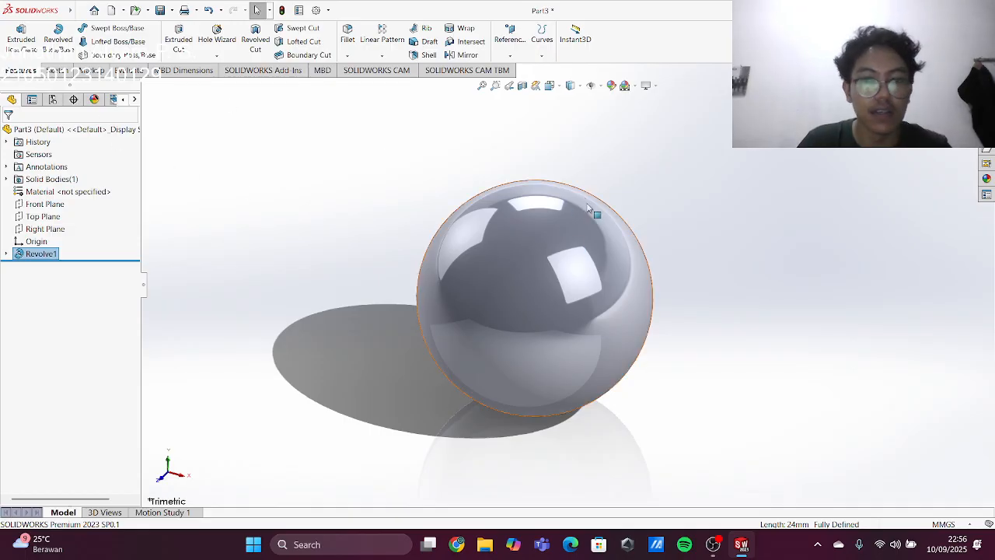
pyautogui.moveTo(611, 216); pyautogui.dragTo(579, 187, button='middle')
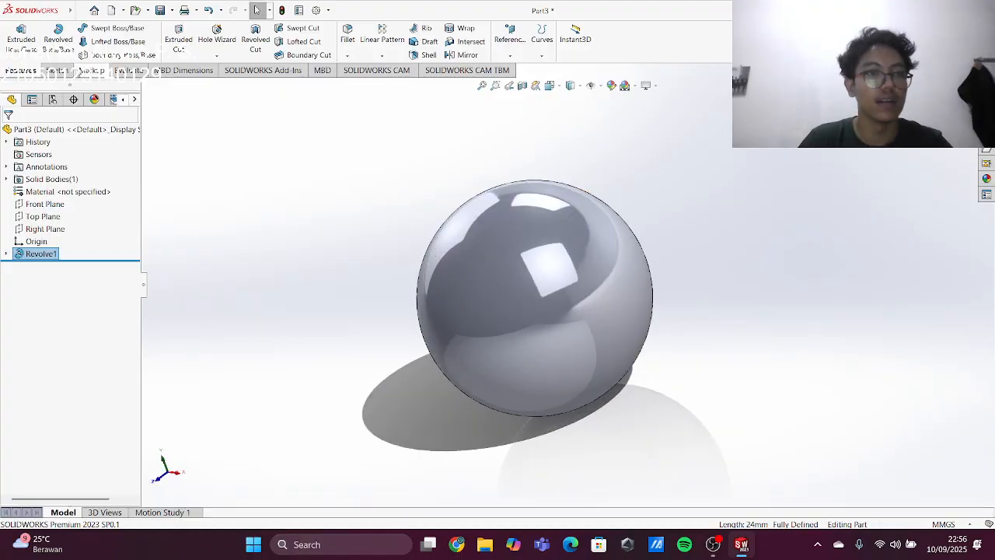
# - Save the ball as a SOLIDWORKS part named Part3333 in the Downloads folder
pyautogui.click(99, 10)
pyautogui.moveTo(80, 11)
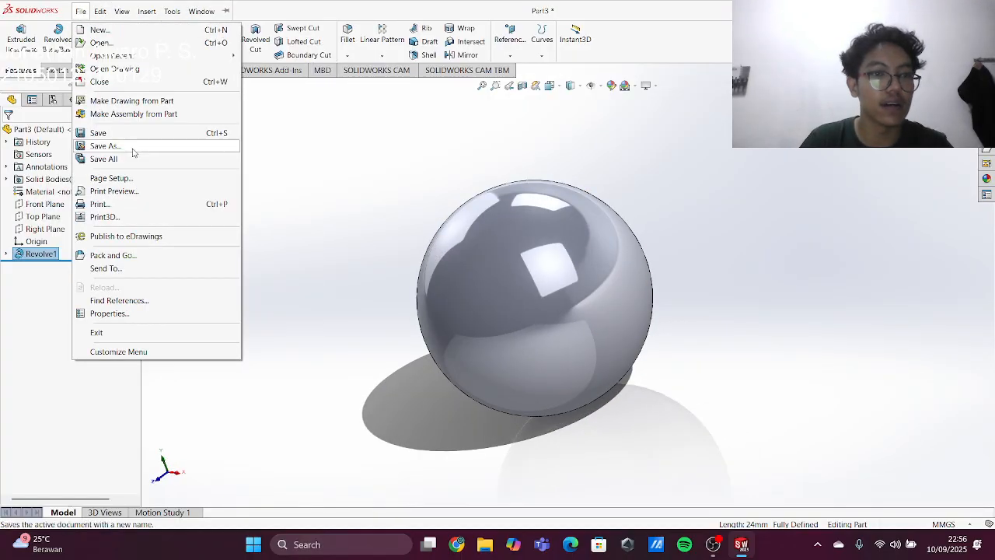
pyautogui.click(105, 146)
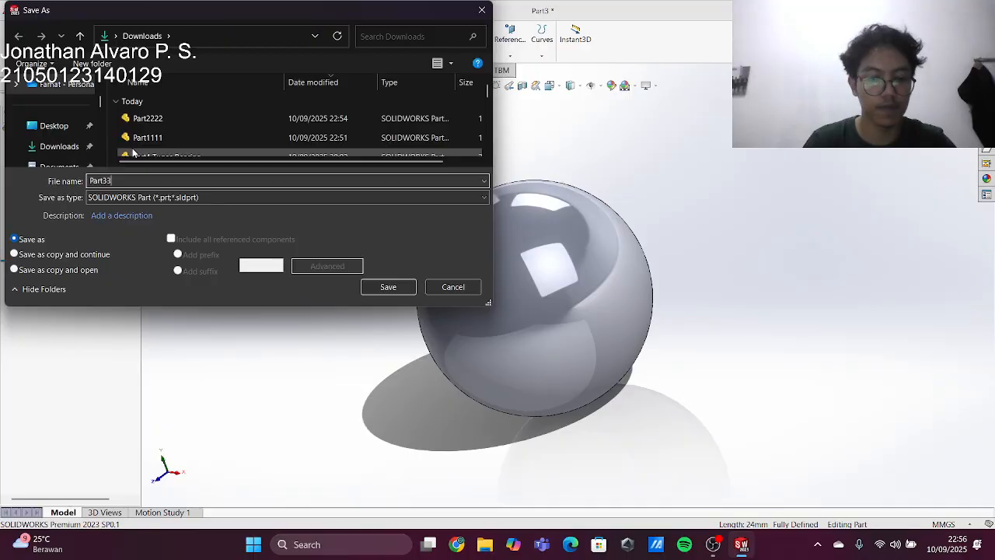
pyautogui.press('Return')
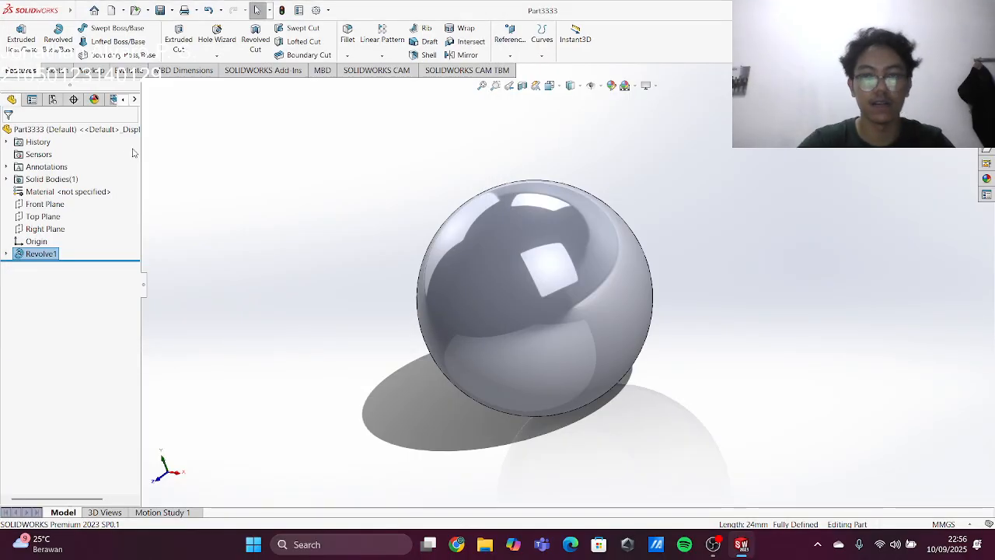
# - Create another new part document and open a sketch on its Front Plane
pyautogui.click(100, 11)
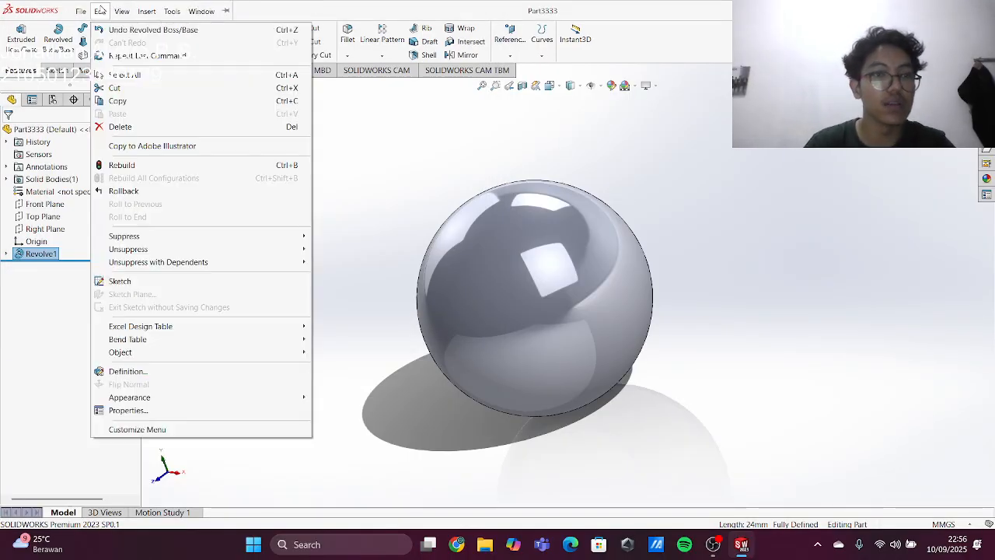
pyautogui.click(100, 11)
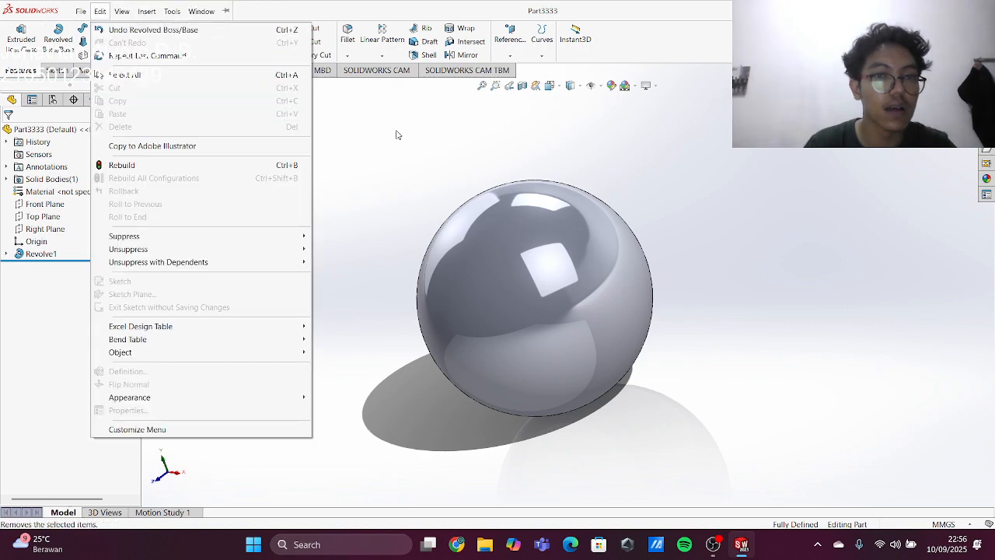
pyautogui.click(113, 11)
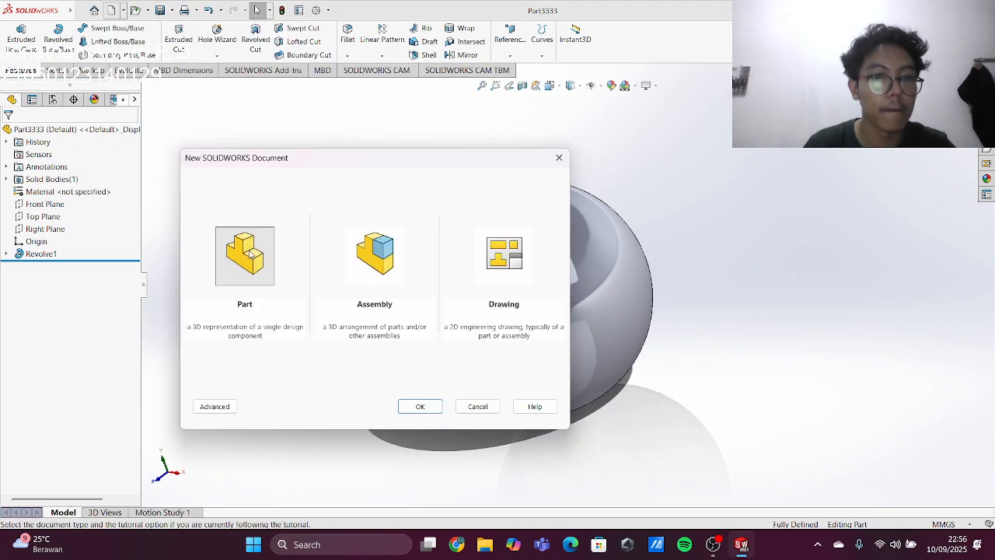
pyautogui.doubleClick(243, 249)
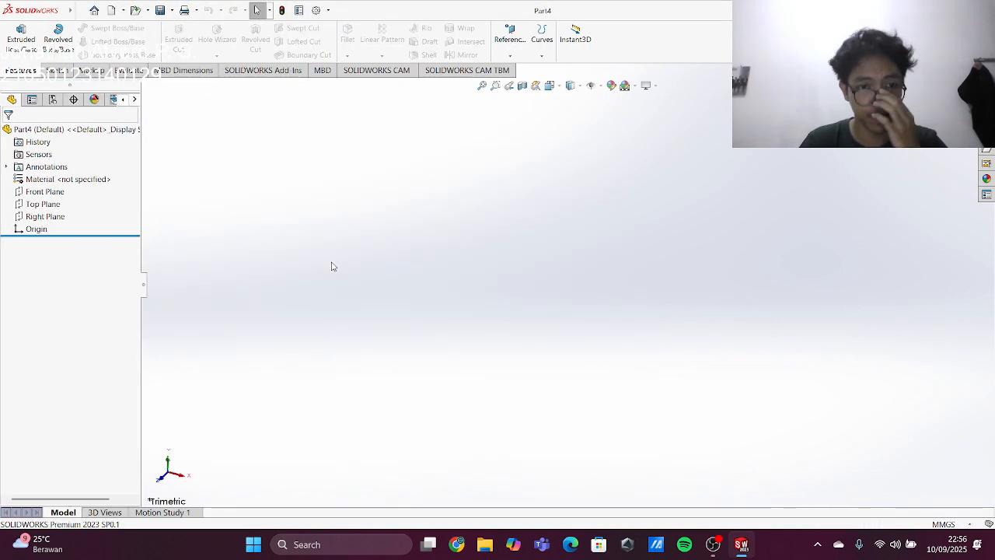
pyautogui.click(44, 191)
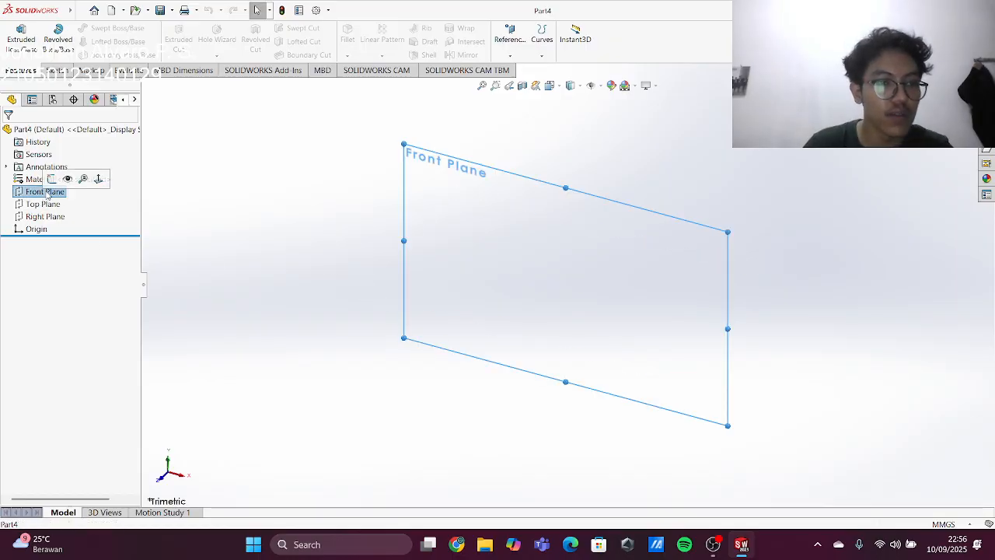
pyautogui.click(54, 176)
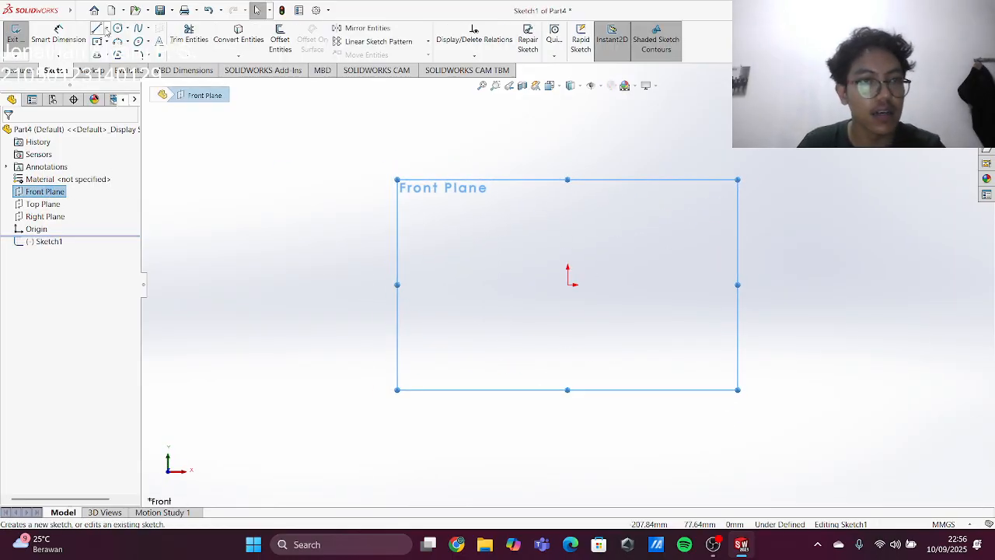
# - Sketch two concentric circles centred on the origin, with radii of about 75 mm and 64 mm
pyautogui.click(106, 28)
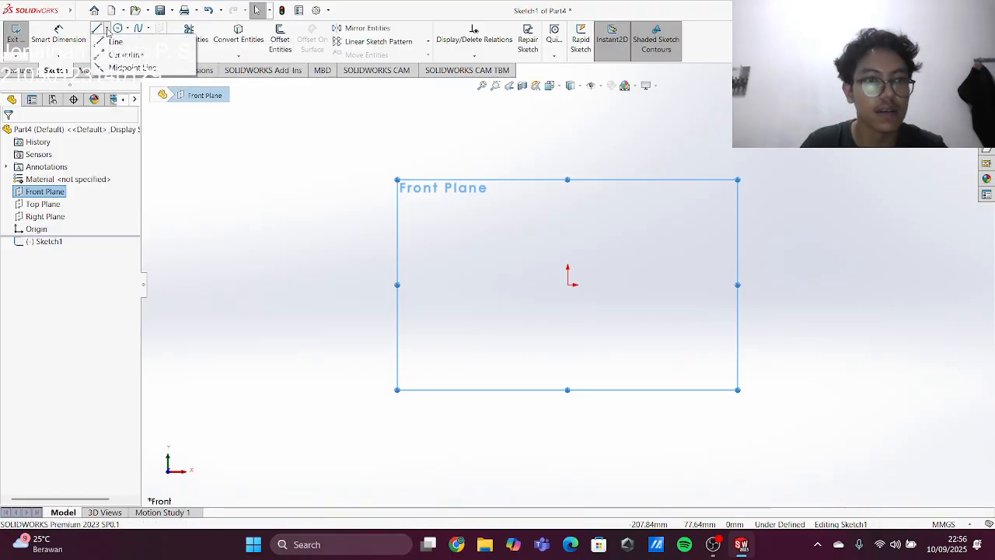
pyautogui.click(129, 55)
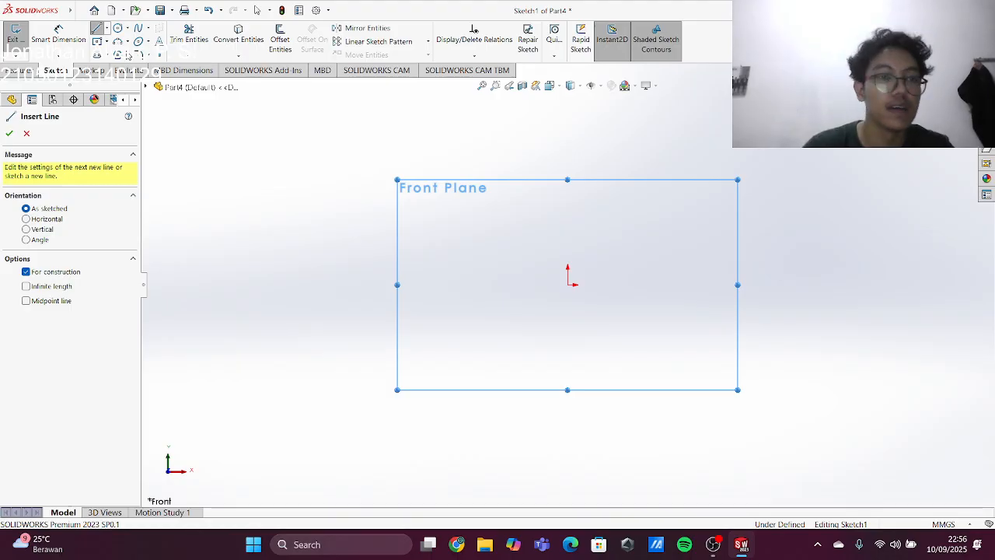
pyautogui.click(123, 29)
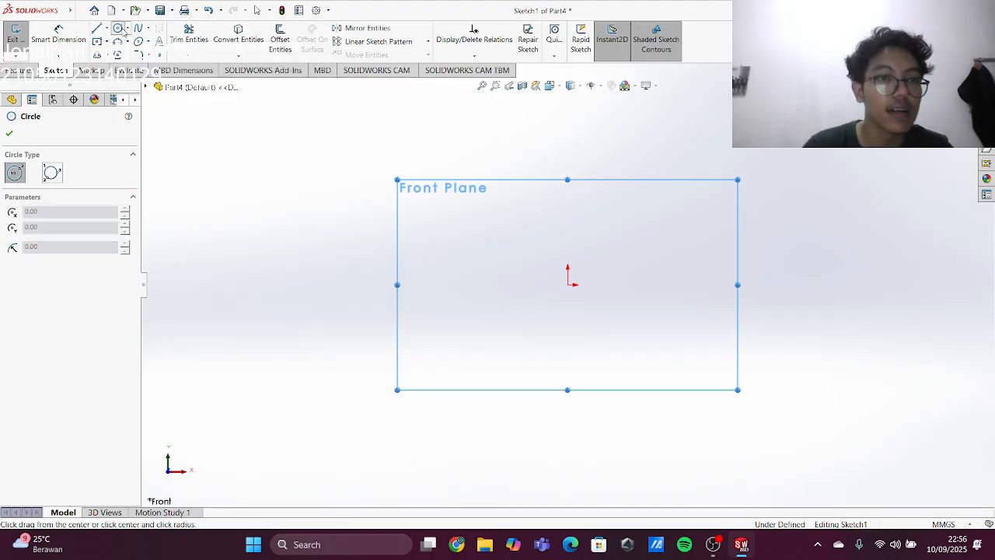
pyautogui.click(568, 285)
pyautogui.click(704, 348)
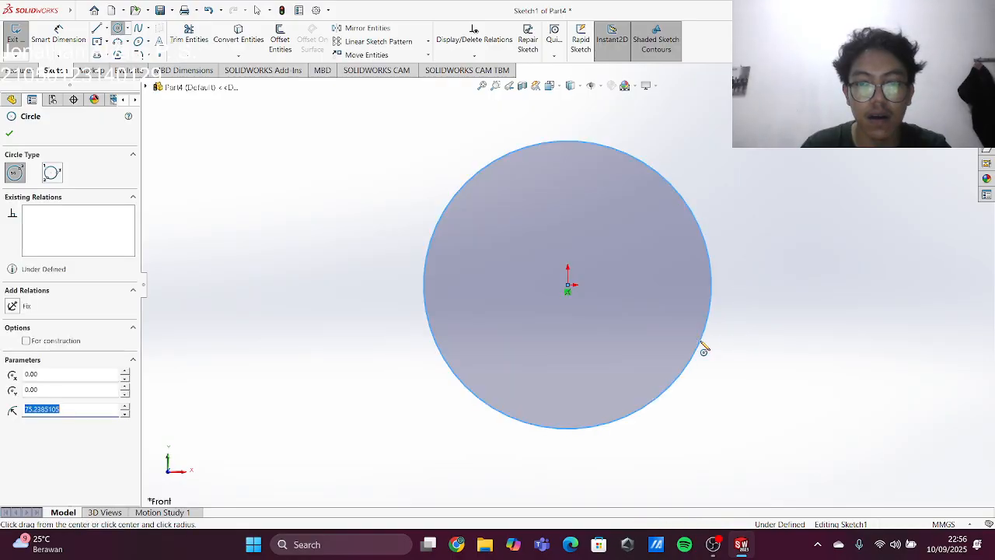
pyautogui.click(567, 285)
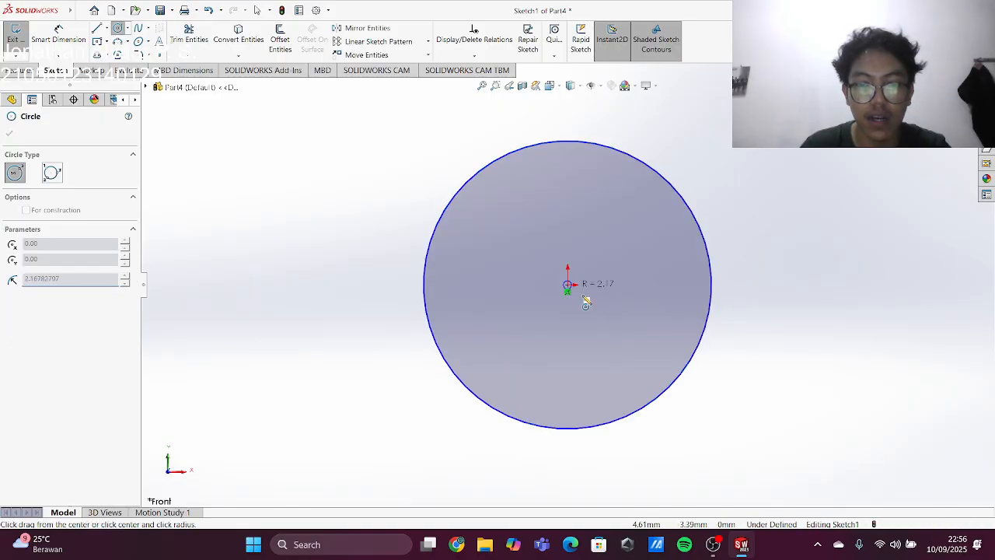
pyautogui.click(665, 367)
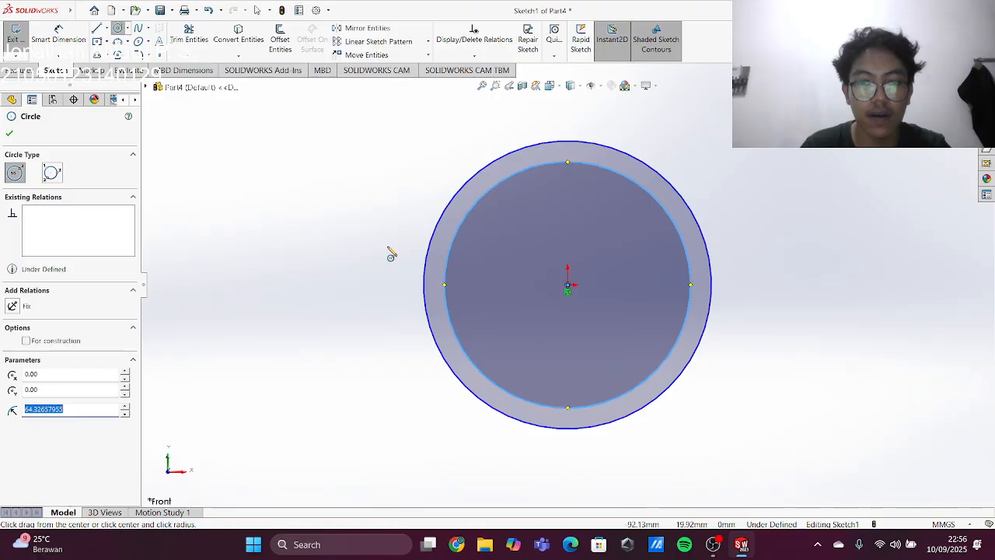
pyautogui.click(9, 133)
# - Dimension the outer circle with a diameter of 94 mm
pyautogui.click(78, 54)
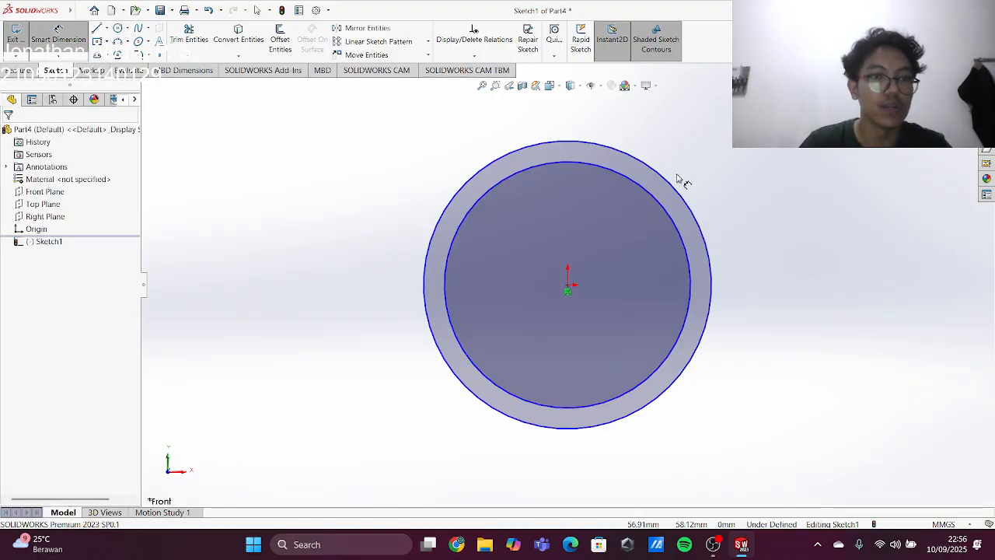
pyautogui.click(677, 187)
pyautogui.click(747, 154)
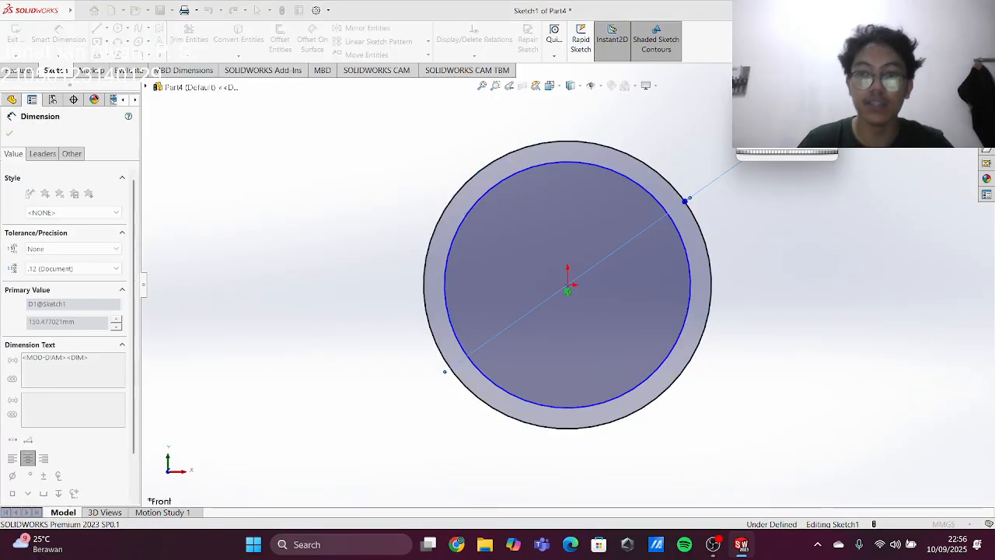
pyautogui.write('1')
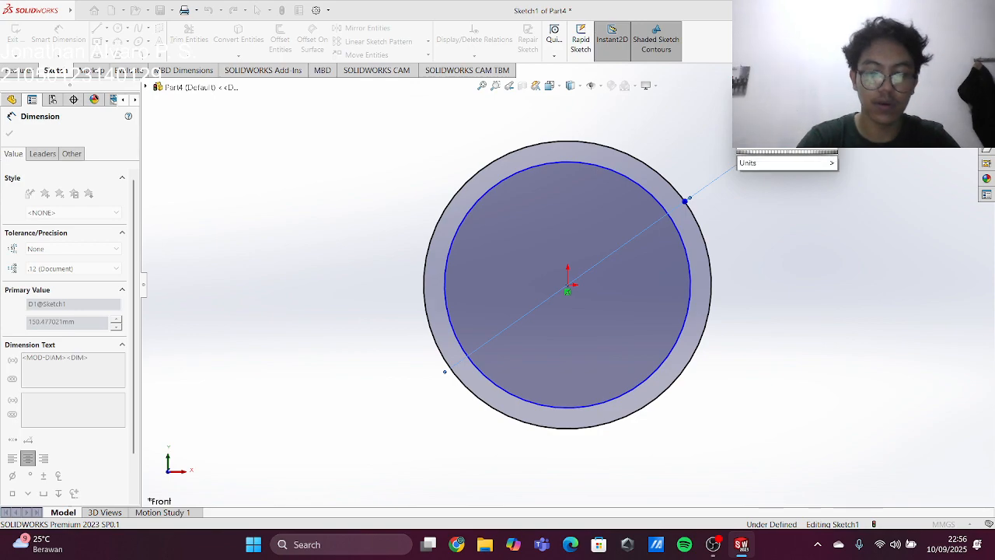
pyautogui.press('Return')
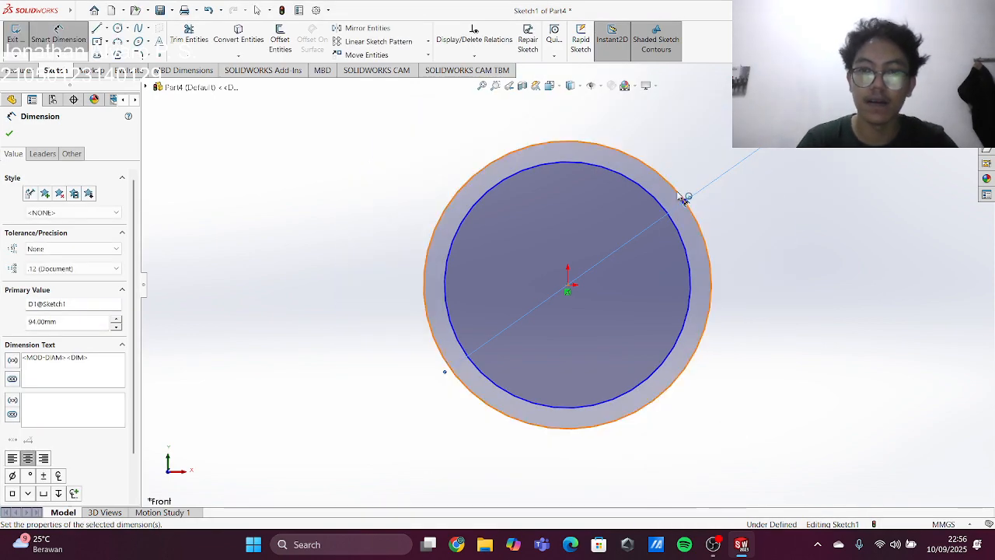
# - Dimension the inner circle with a diameter of 86 mm
pyautogui.click(659, 206)
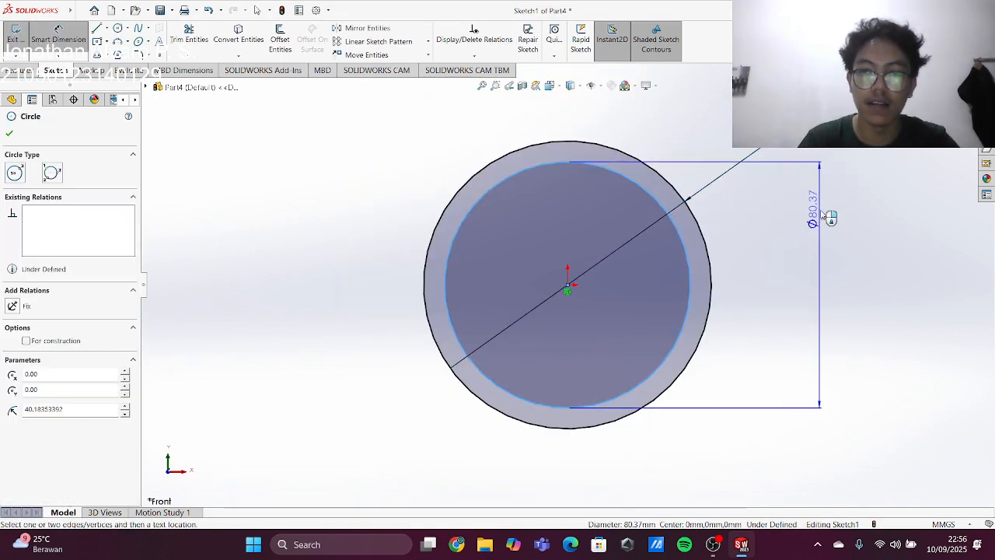
pyautogui.click(858, 247)
pyautogui.write('86')
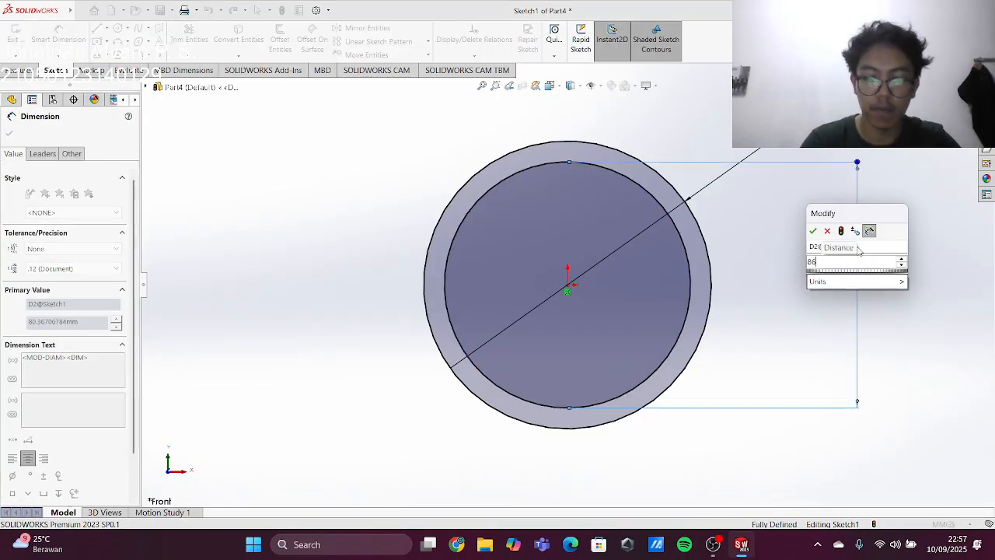
pyautogui.press('Return')
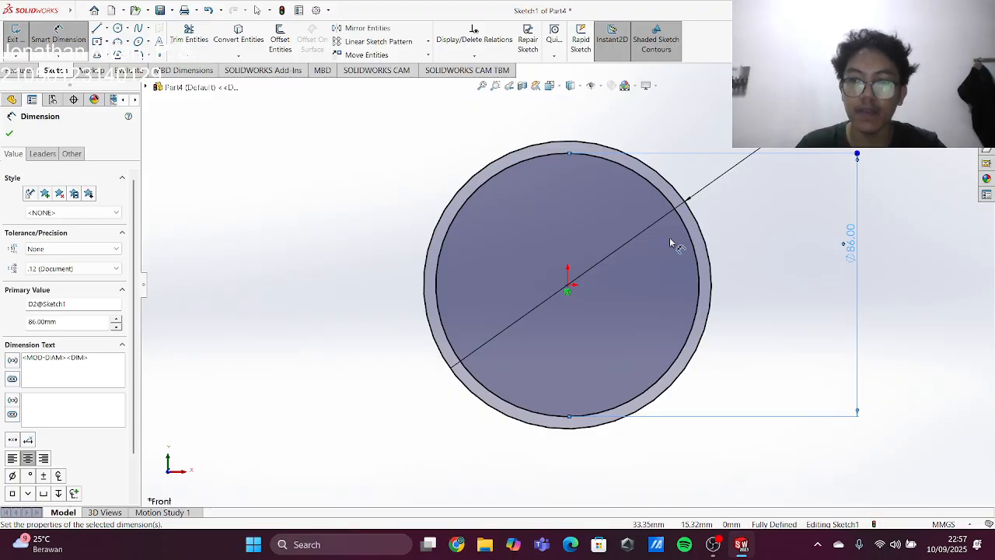
pyautogui.click(11, 130)
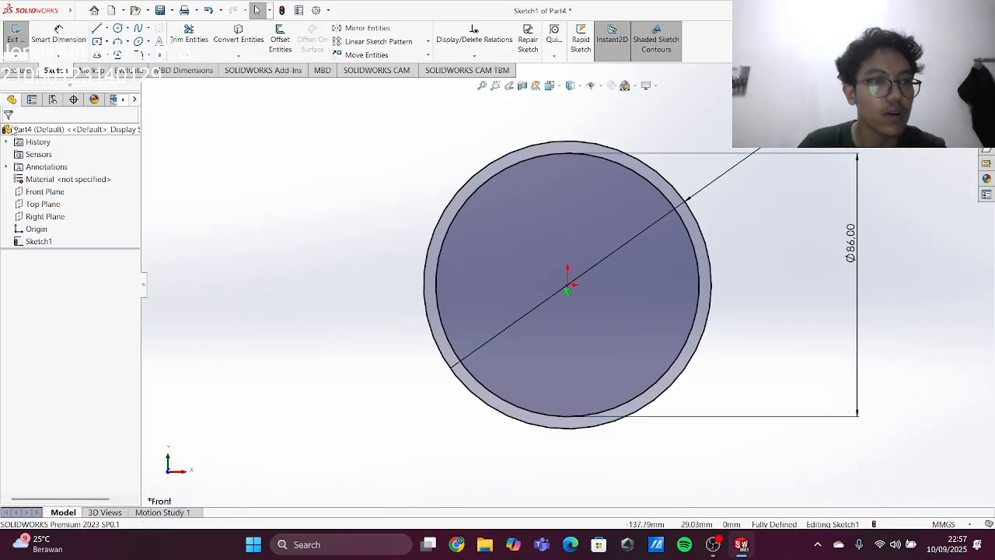
# - Extrude the ring profile as a boss with a blind depth of 30 mm
pyautogui.click(20, 70)
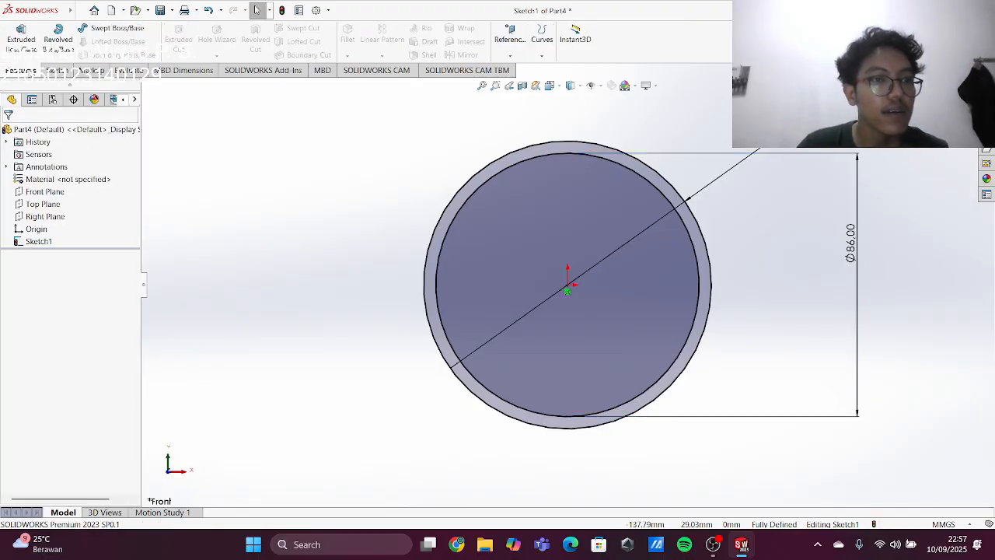
pyautogui.click(21, 38)
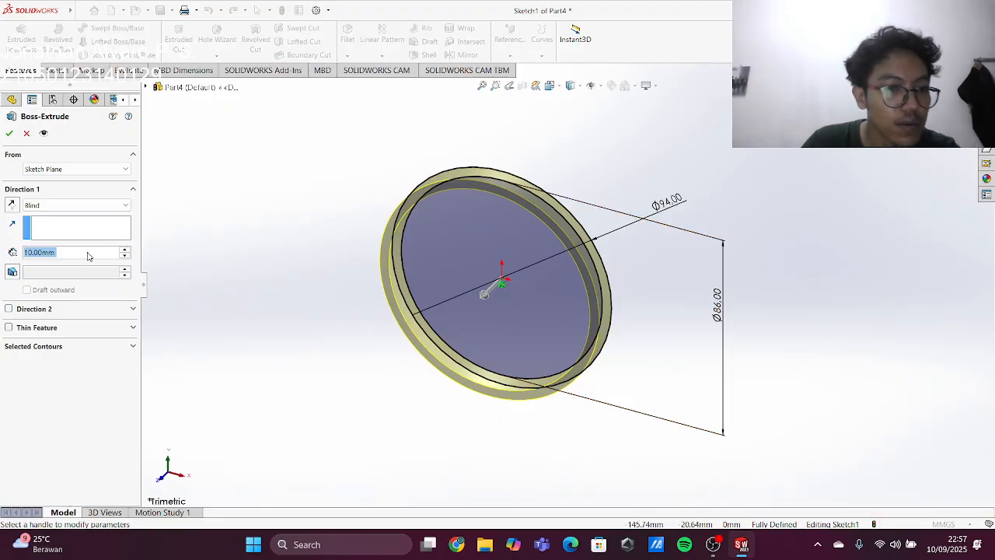
pyautogui.write('30')
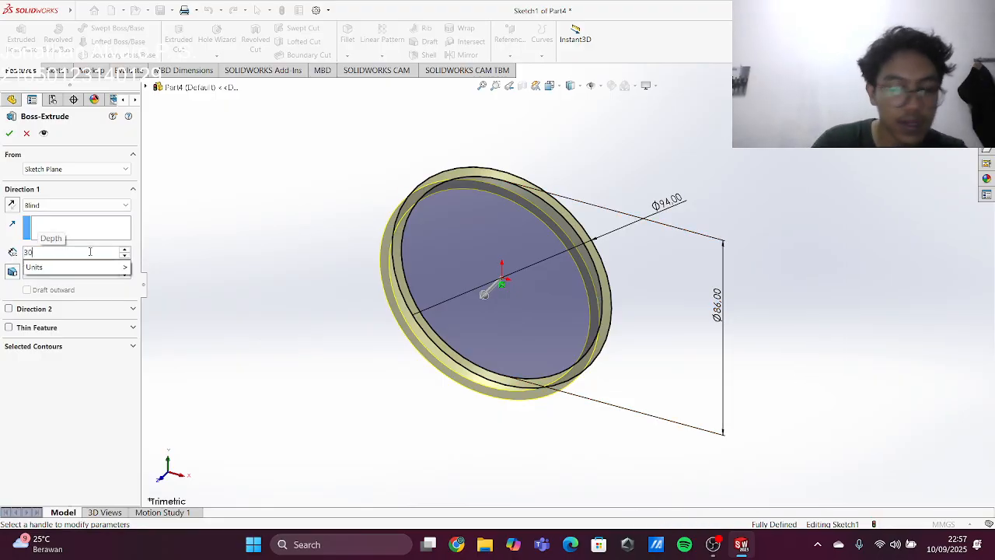
pyautogui.press('Return')
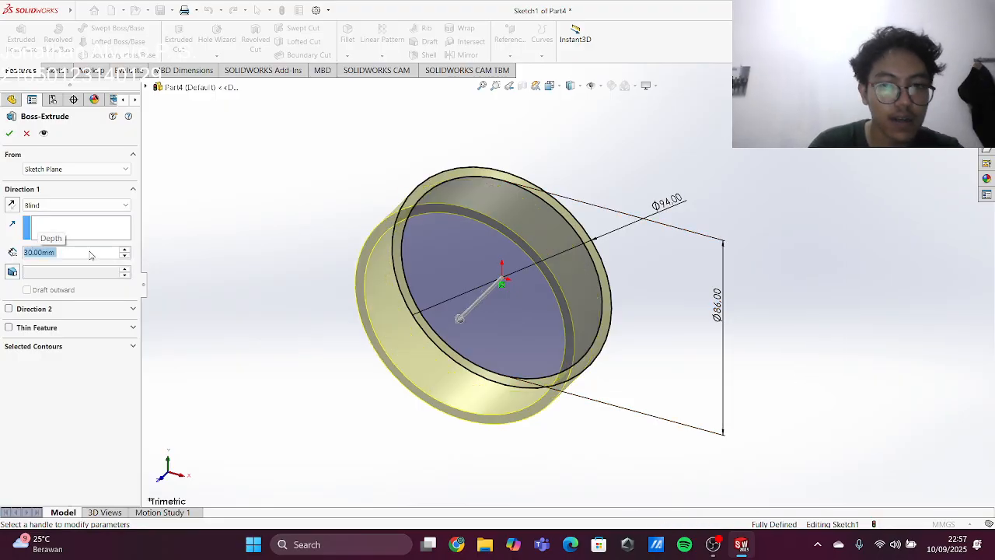
pyautogui.click(9, 134)
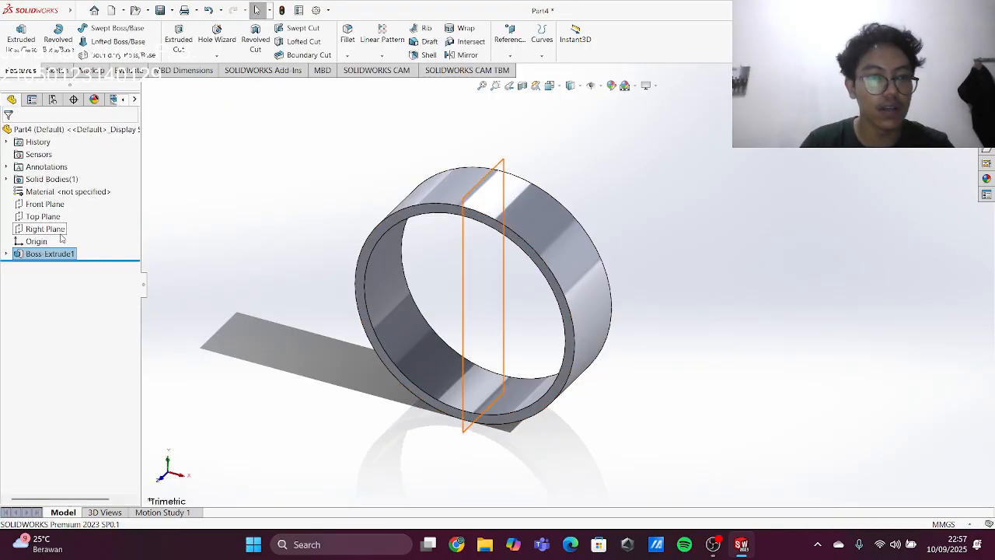
# - Open a sketch on the ring's front face and draw a vertical centerline across the ring wall, directly above the origin
pyautogui.click(481, 223)
pyautogui.click(528, 187)
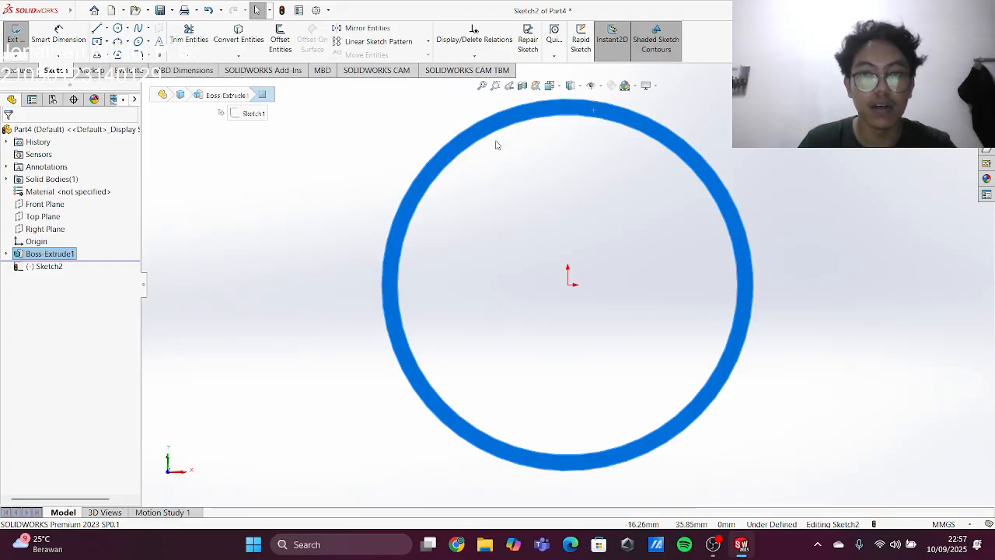
pyautogui.click(107, 28)
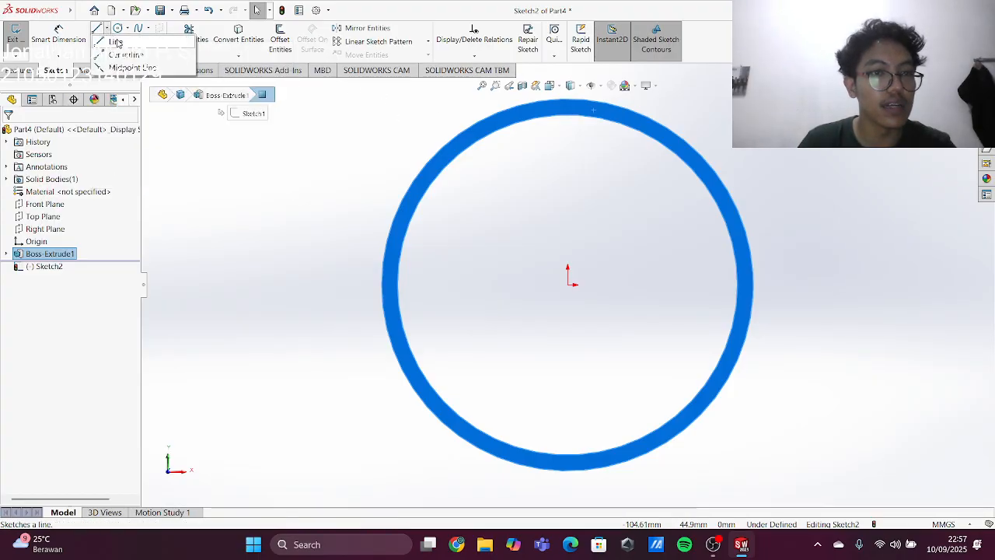
pyautogui.click(160, 54)
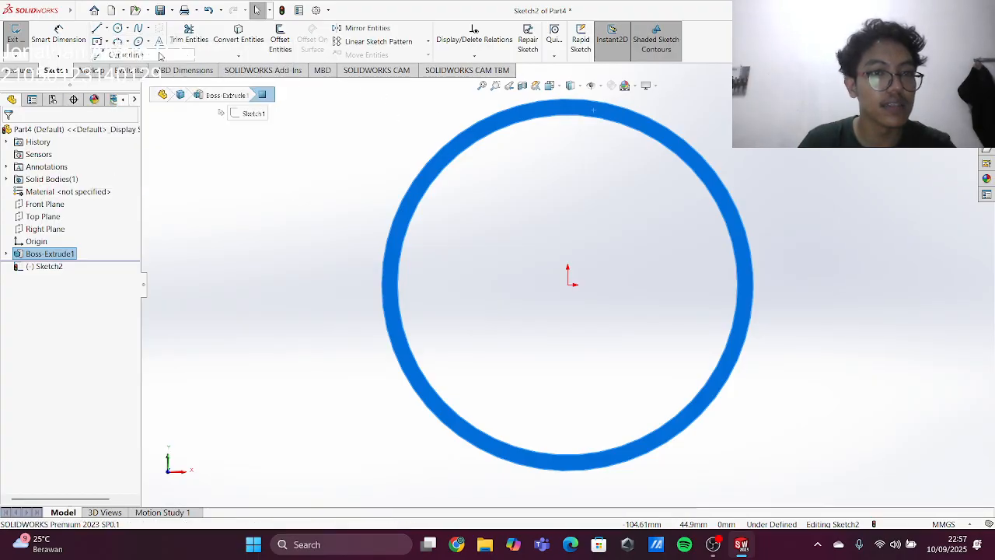
pyautogui.scroll(-2, 579, 121)
pyautogui.click(572, 117)
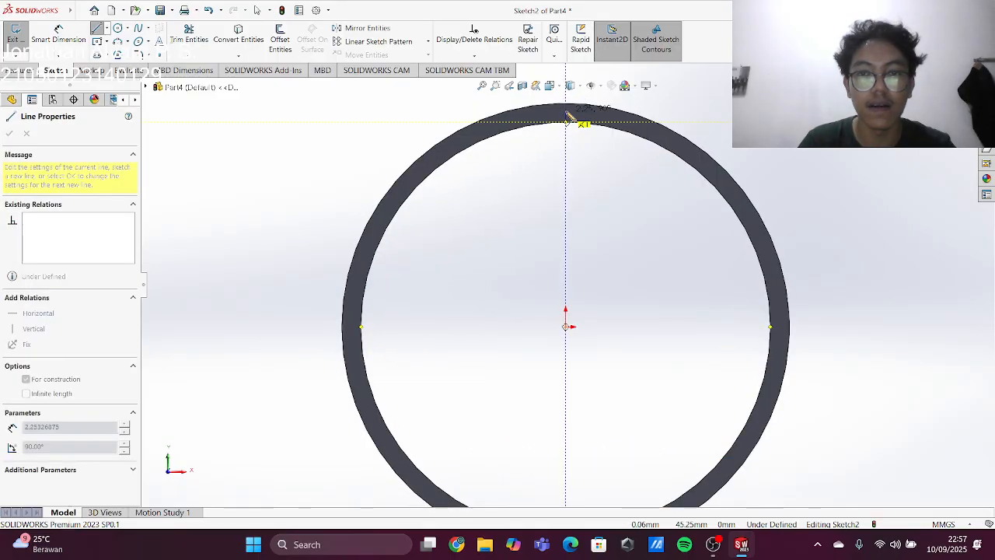
pyautogui.press('Escape')
pyautogui.press('Escape')
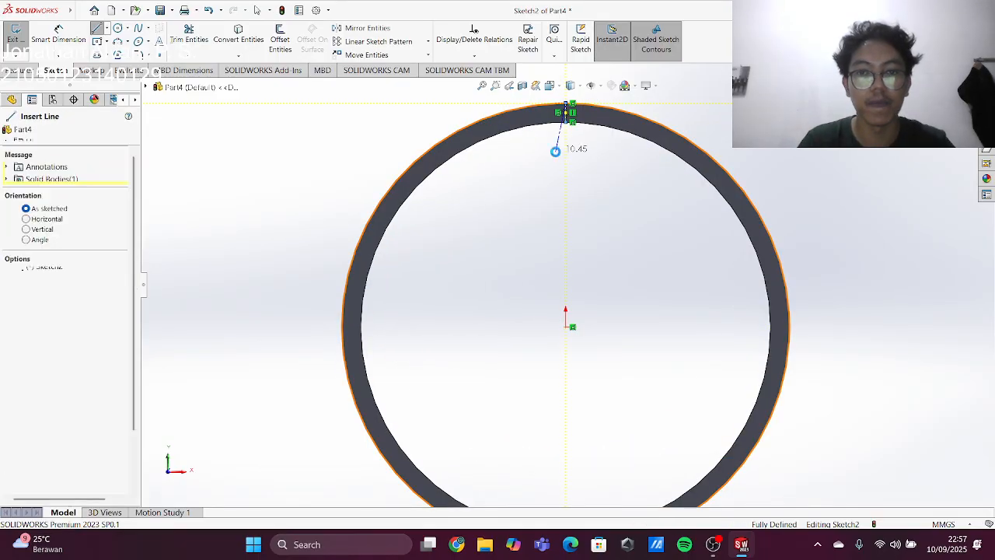
# - Draw a vertical midpoint line about 12.5 mm long, centred on the midpoint of the short centerline
pyautogui.scroll(-6, 588, 126)
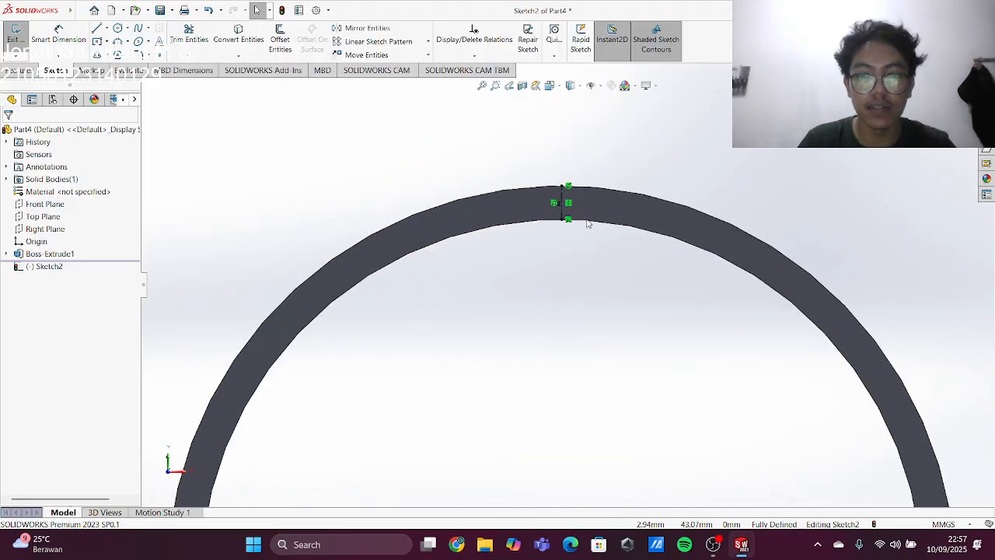
pyautogui.click(106, 28)
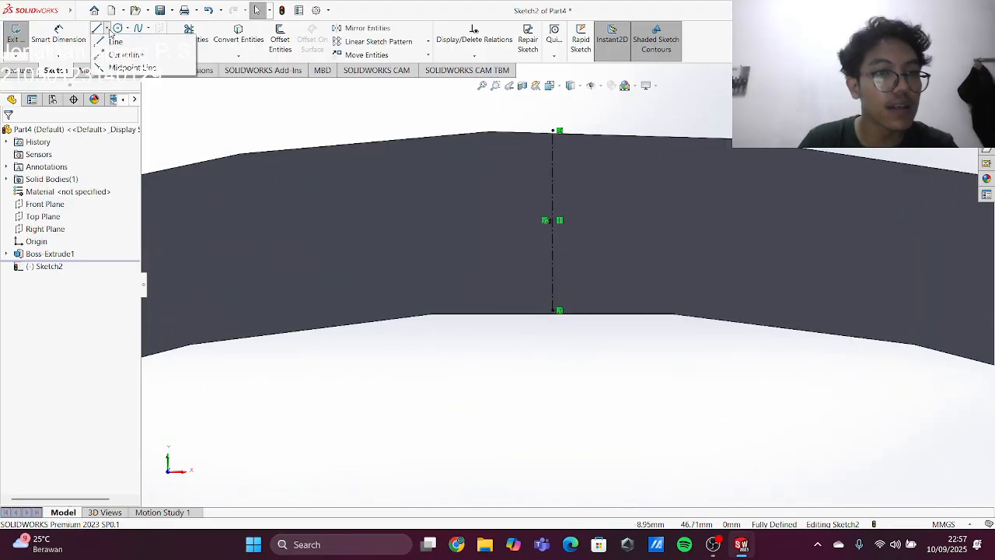
pyautogui.click(116, 65)
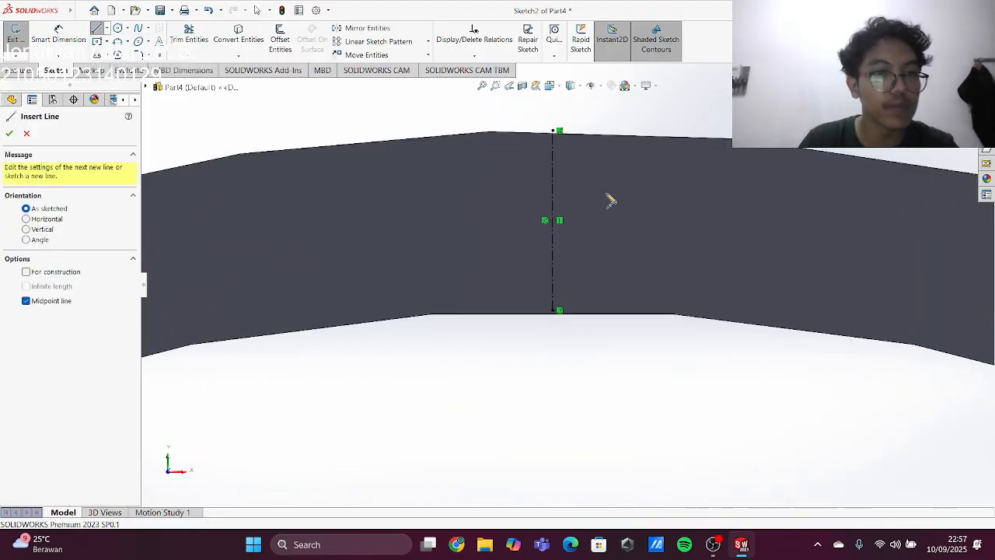
pyautogui.click(555, 222)
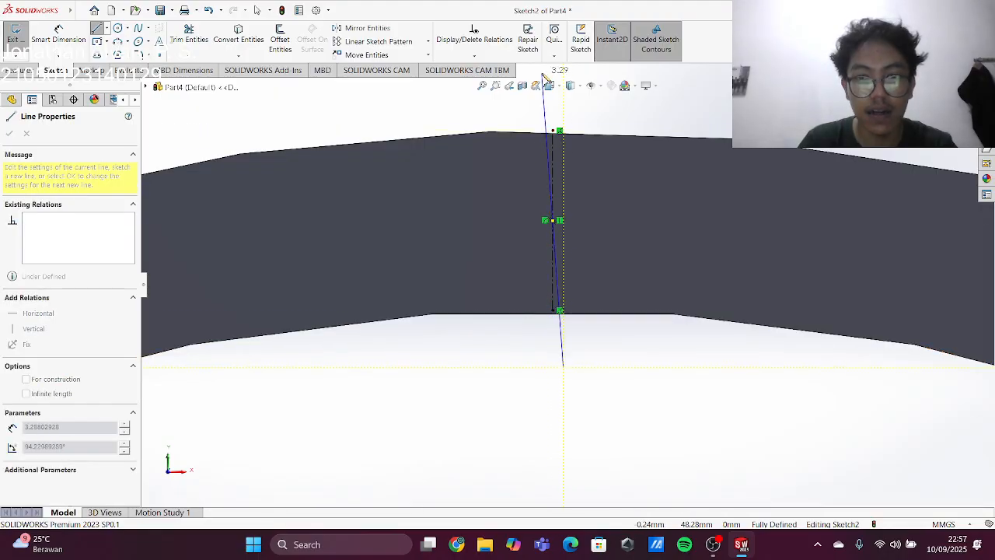
pyautogui.scroll(-2, 559, 98)
pyautogui.scroll(3, 559, 105)
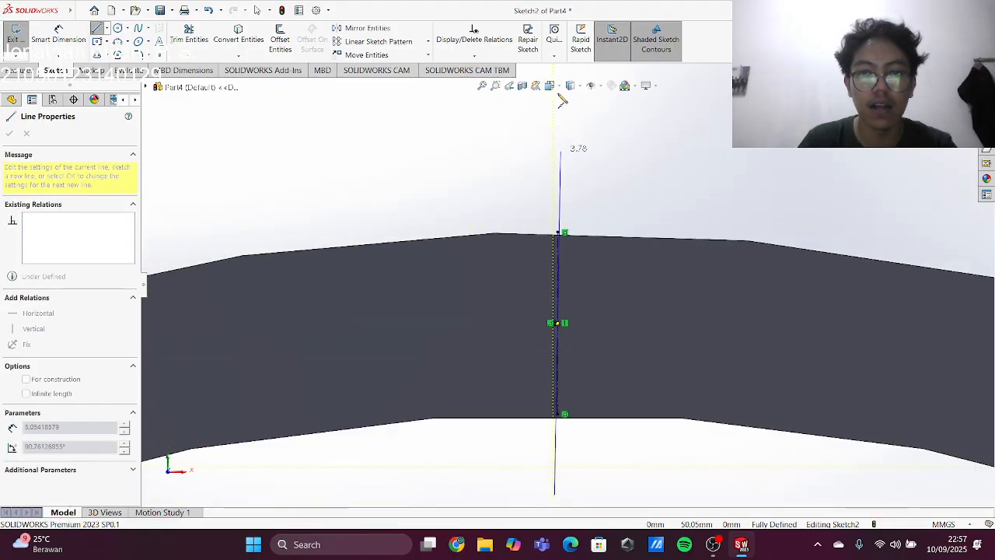
pyautogui.click(562, 145)
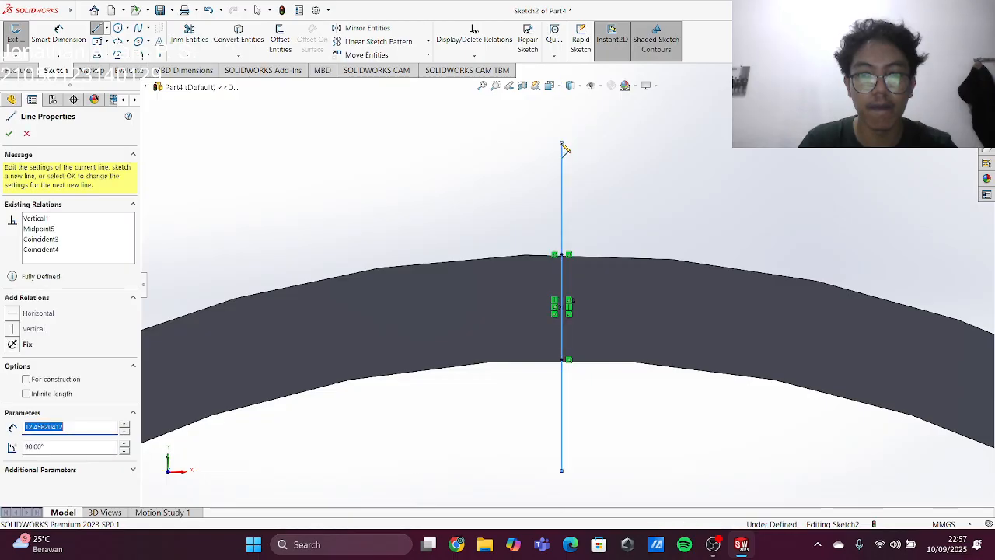
pyautogui.press('Escape')
# - Dimension the vertical midpoint line with a length of 24 mm
pyautogui.click(55, 42)
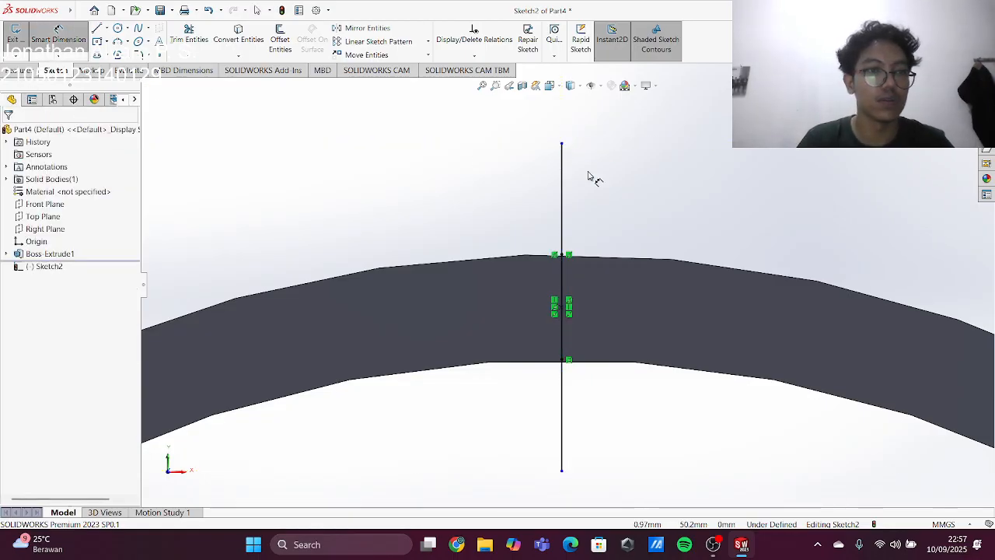
pyautogui.click(563, 183)
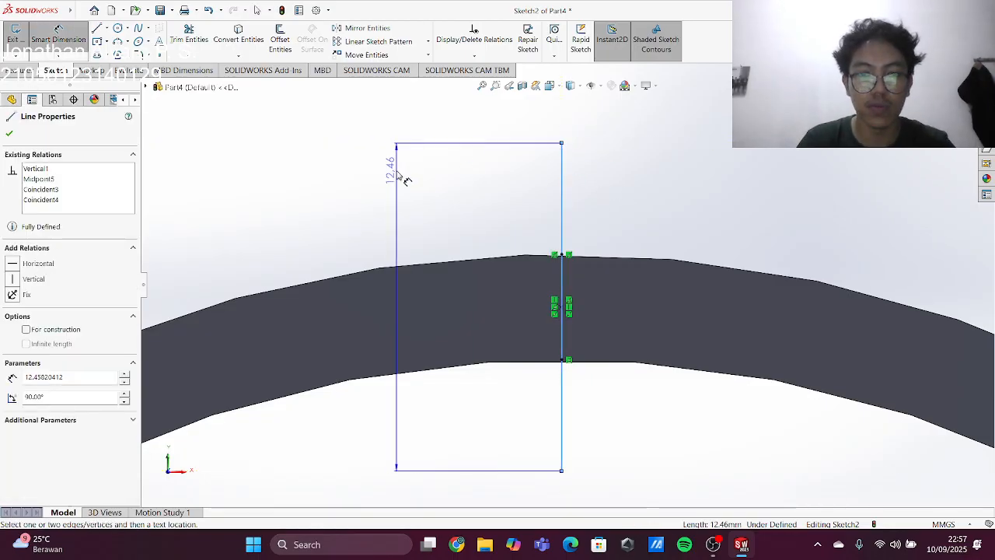
pyautogui.click(402, 178)
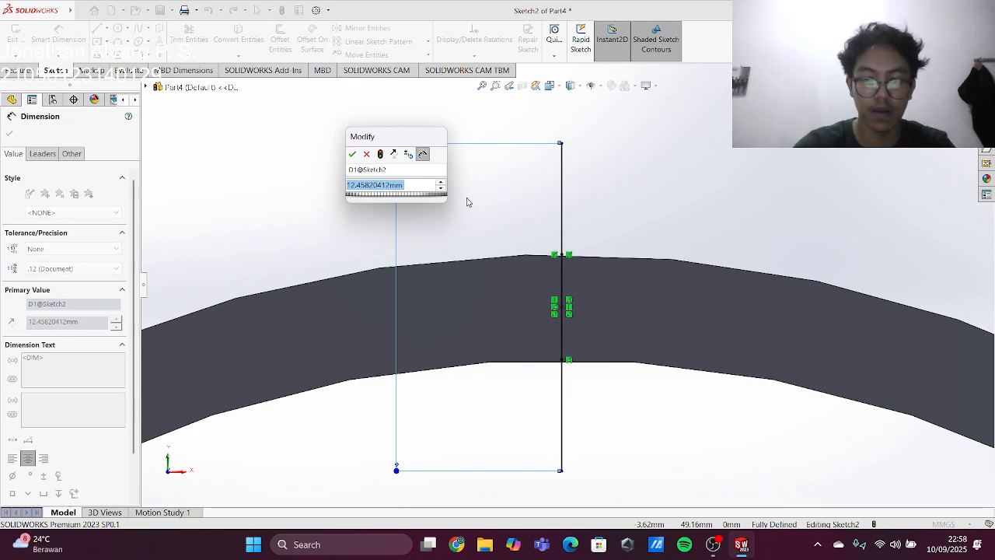
pyautogui.write('24')
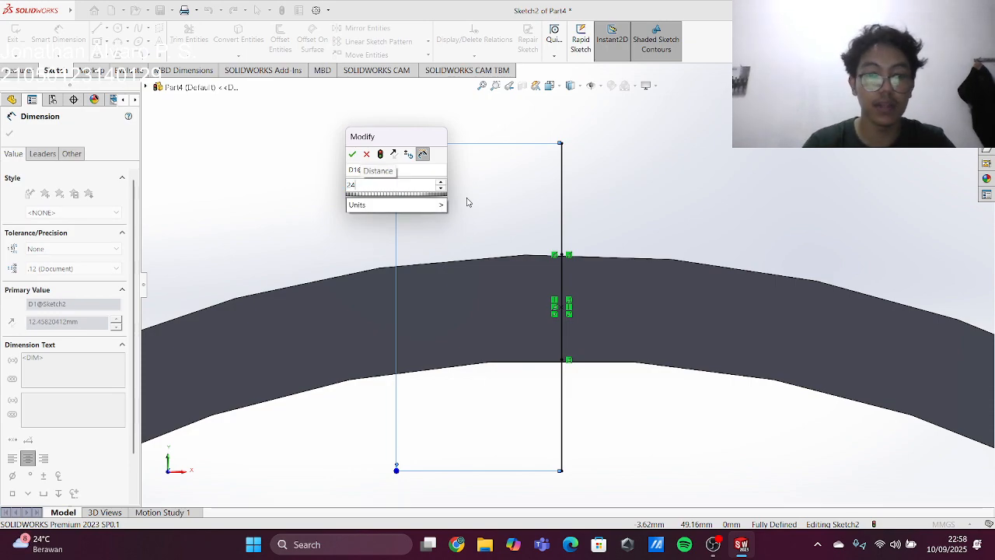
pyautogui.press('Return')
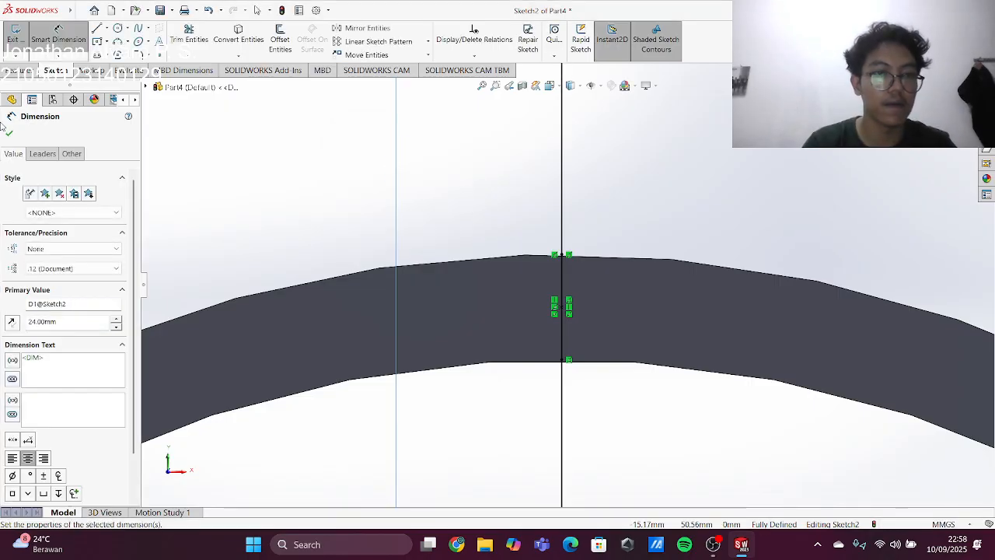
# - Draw a three-point arc of about 12.5 mm radius between the ends of the 24 mm vertical line, bulging to its right
pyautogui.click(10, 133)
pyautogui.scroll(3, 596, 214)
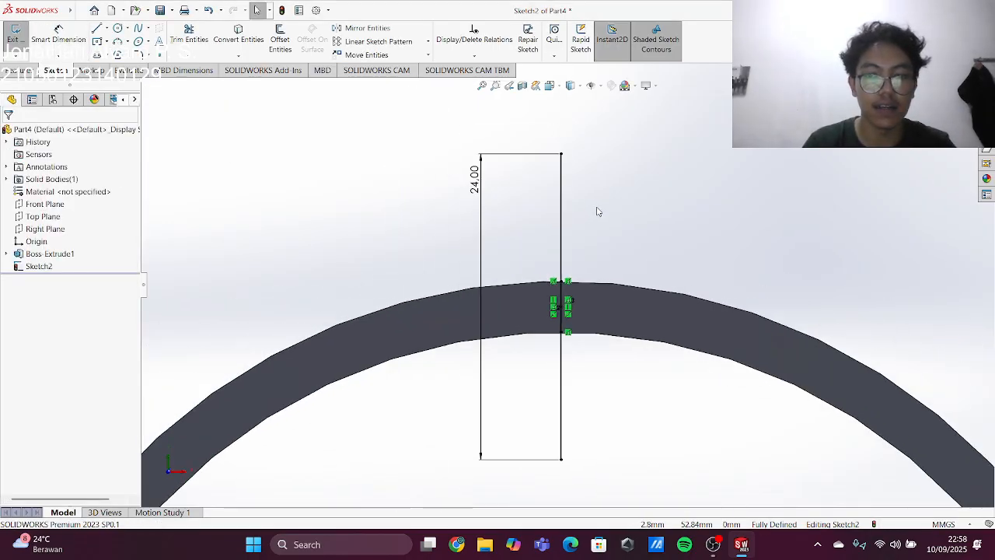
pyautogui.scroll(2, 594, 297)
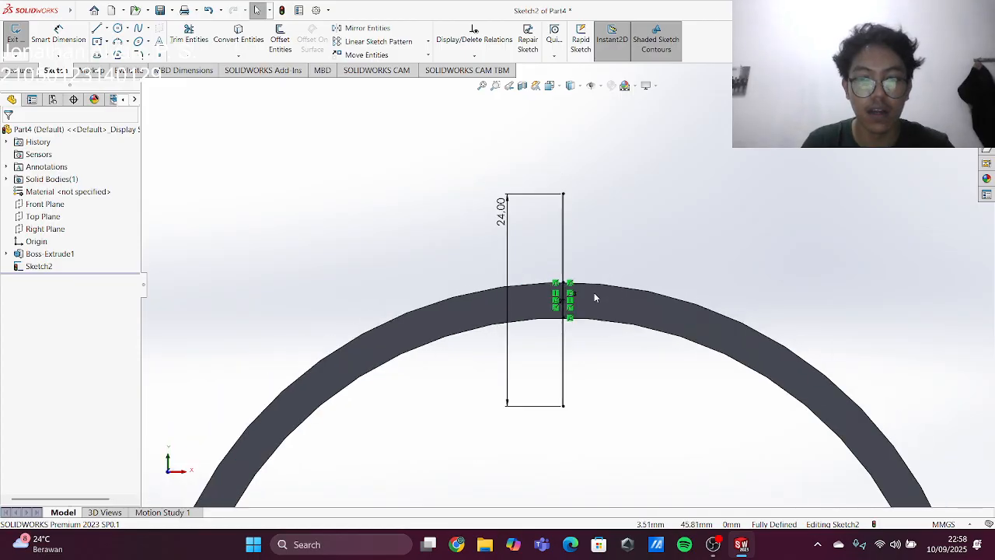
pyautogui.click(119, 42)
pyautogui.click(563, 194)
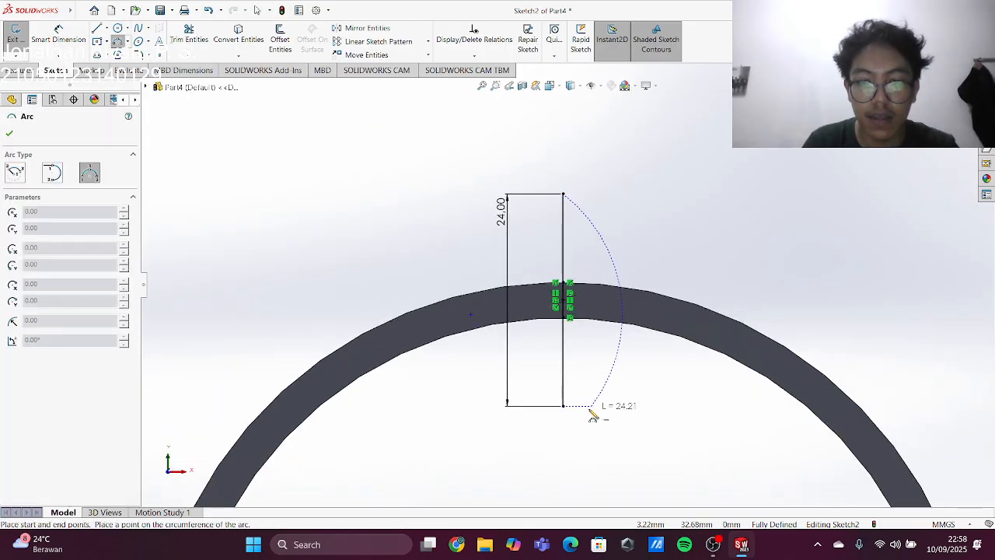
pyautogui.click(563, 406)
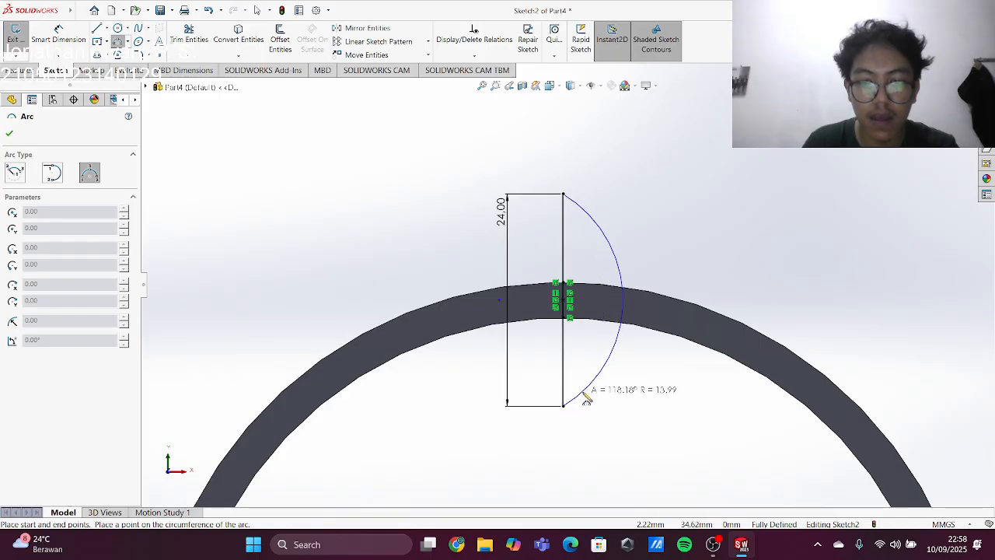
pyautogui.click(642, 300)
pyautogui.click(9, 132)
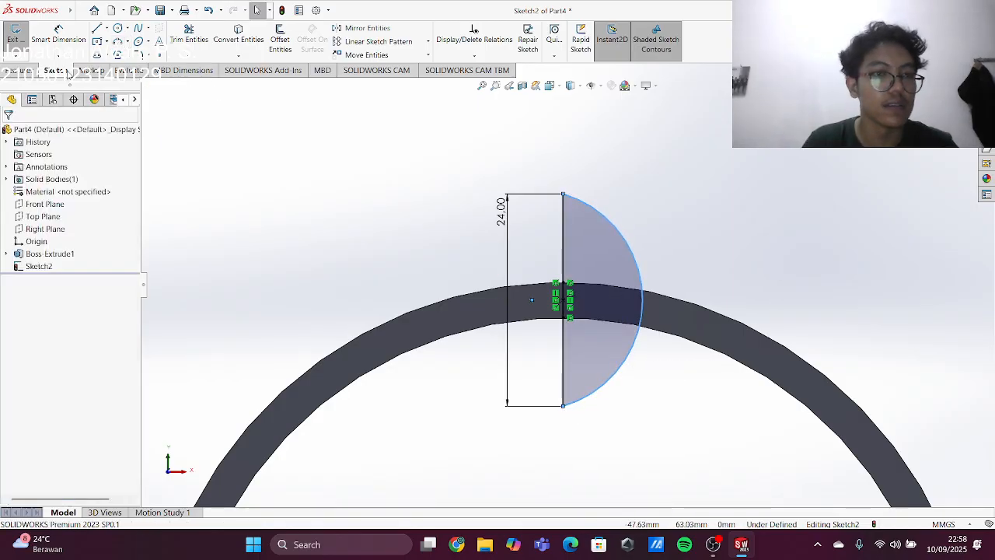
# - Dimension the radius of the arc joining the vertical line's ends
pyautogui.click(58, 35)
pyautogui.click(634, 244)
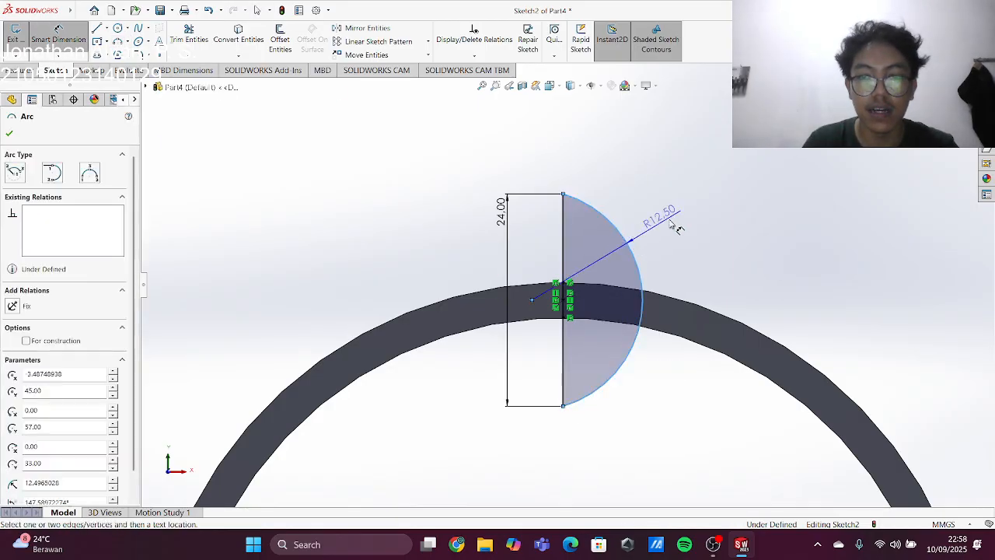
# - Dimension the arc of the half-circle sketch with a radius of 12 mm
pyautogui.click(705, 179)
pyautogui.write('12')
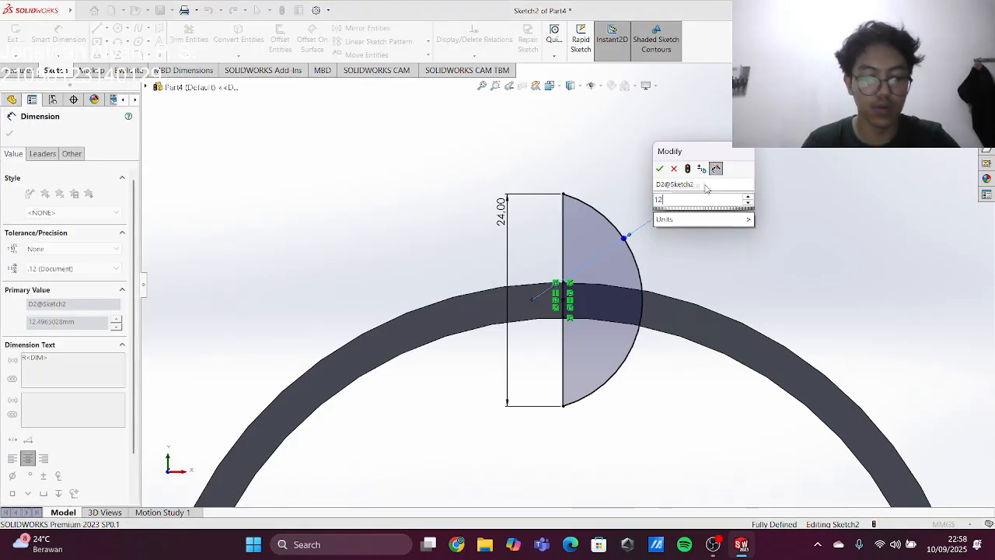
pyautogui.press('Return')
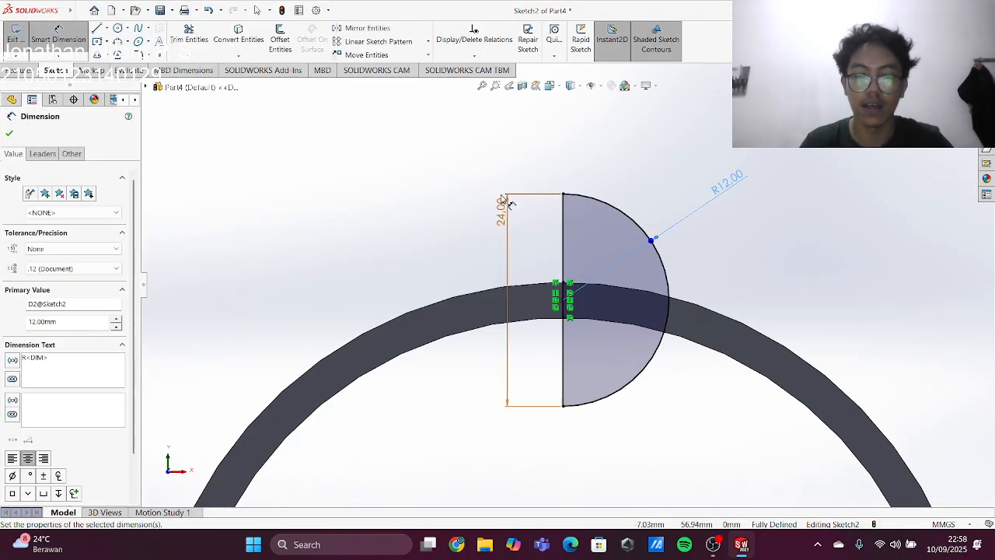
pyautogui.click(9, 134)
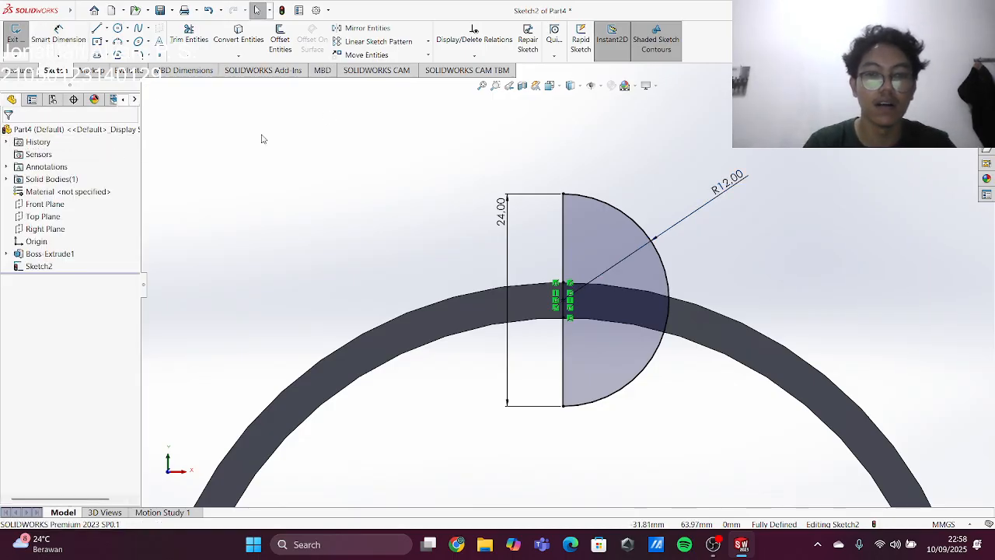
# - Cut a notch into the ring's rim with a 360-degree Revolved Cut of the half-circle about its straight line
pyautogui.click(23, 71)
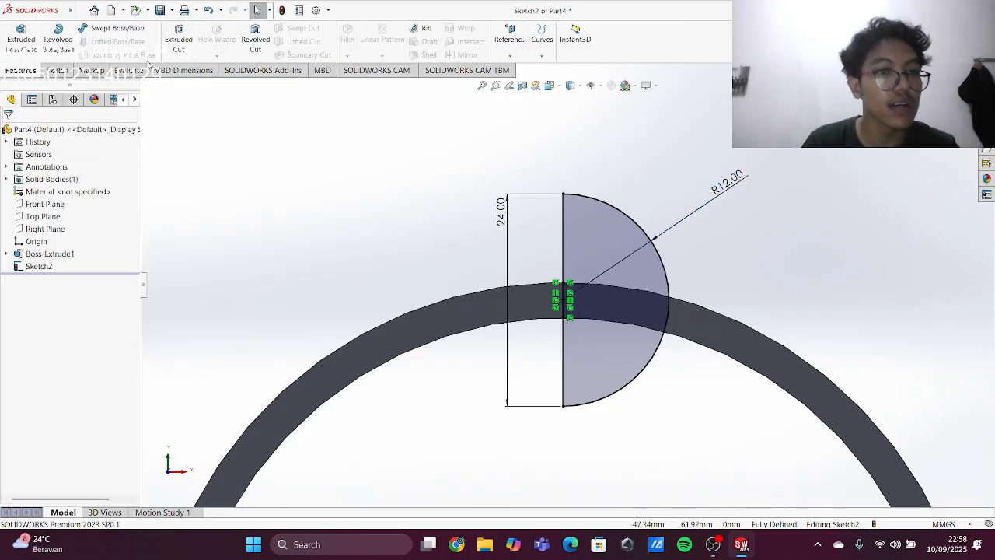
pyautogui.click(179, 43)
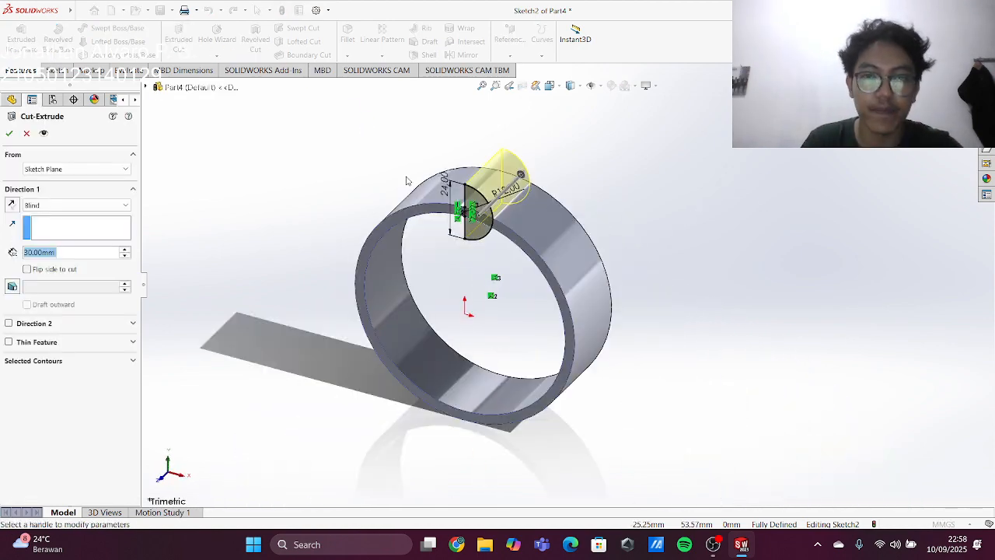
pyautogui.press('Escape')
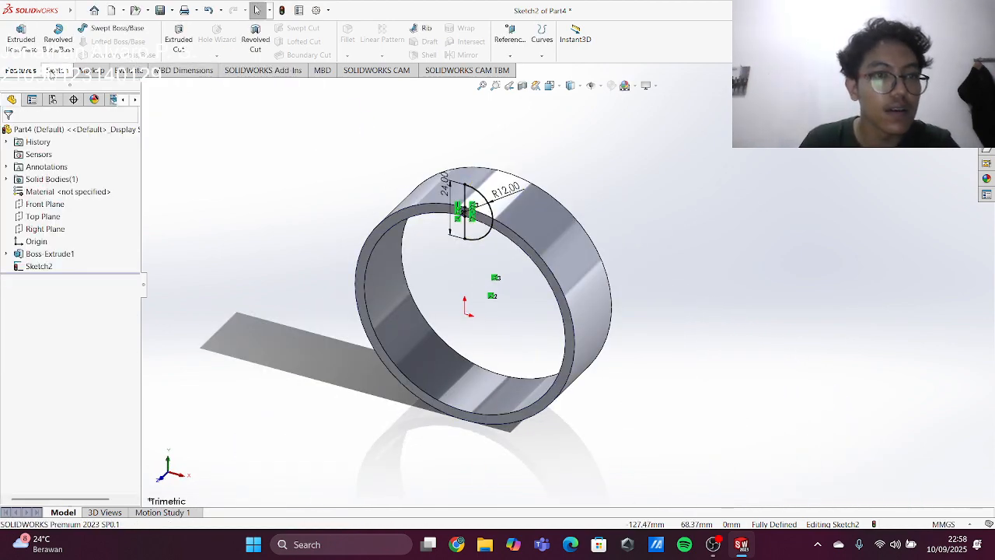
pyautogui.click(255, 43)
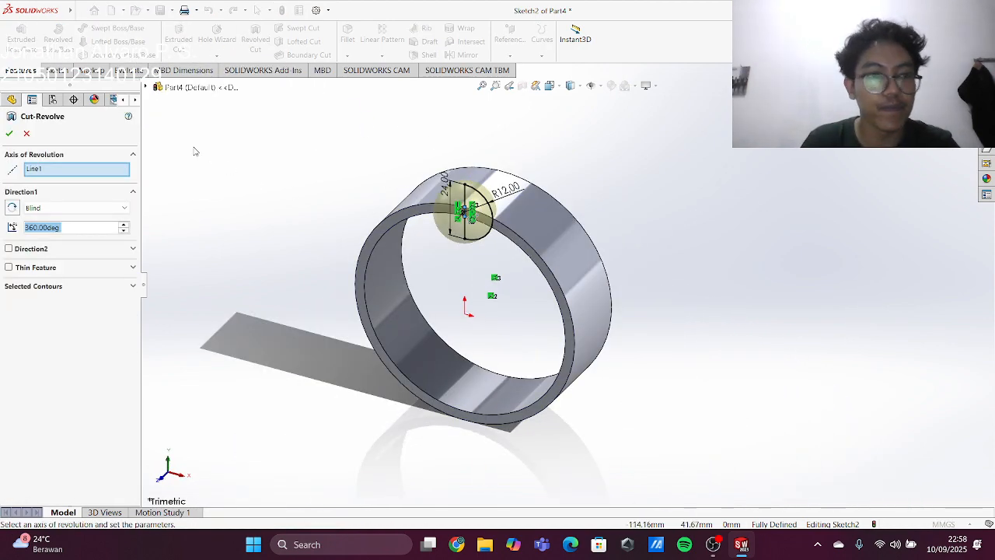
pyautogui.click(7, 134)
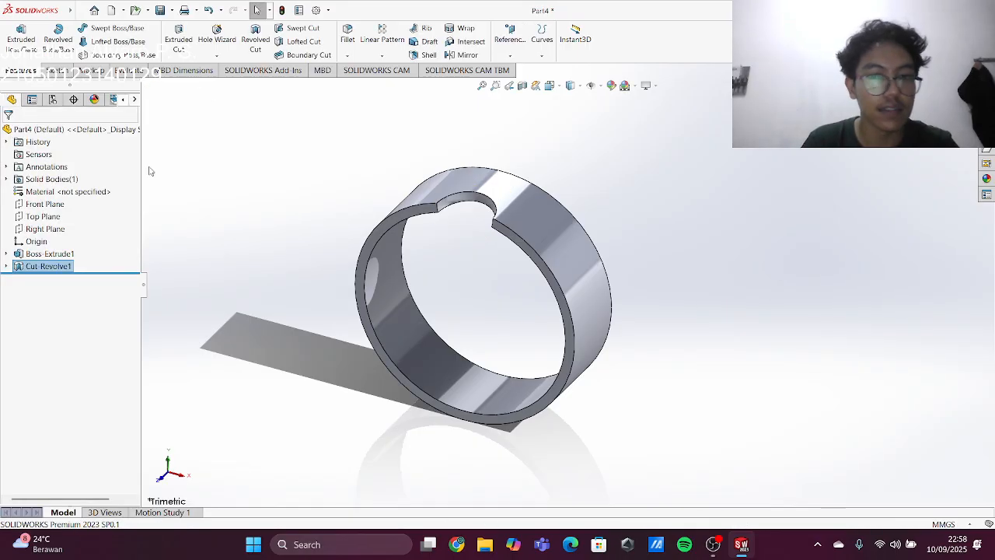
# - Fillet the two short edges where the notch meets the ring's front face with a 1.5 mm radius
pyautogui.moveTo(513, 233); pyautogui.dragTo(517, 212, button='middle')
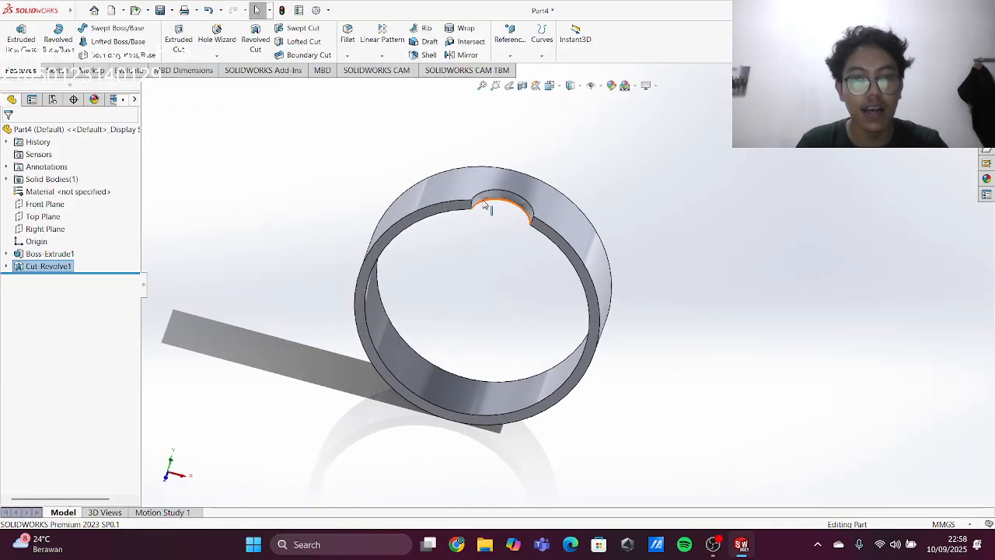
pyautogui.scroll(-5, 493, 207)
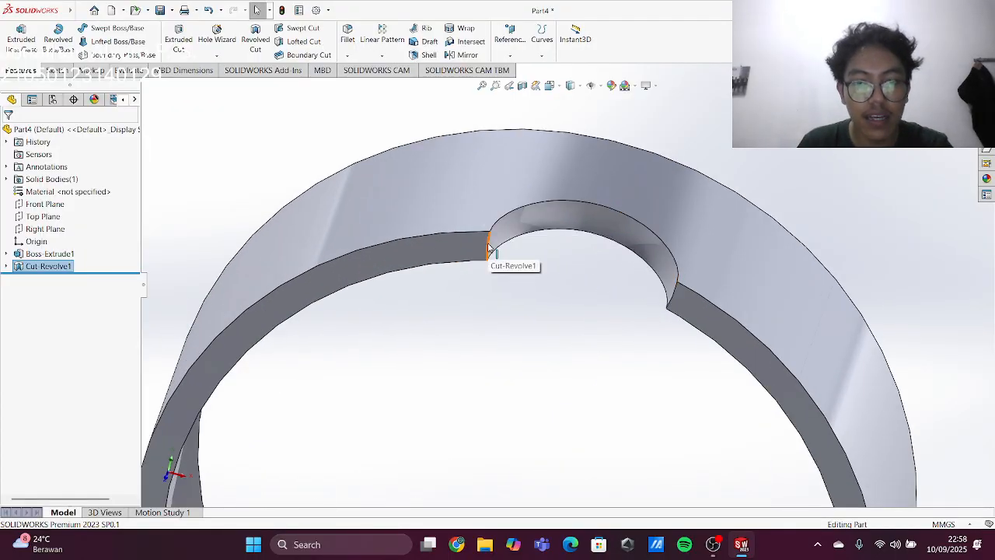
pyautogui.click(488, 249)
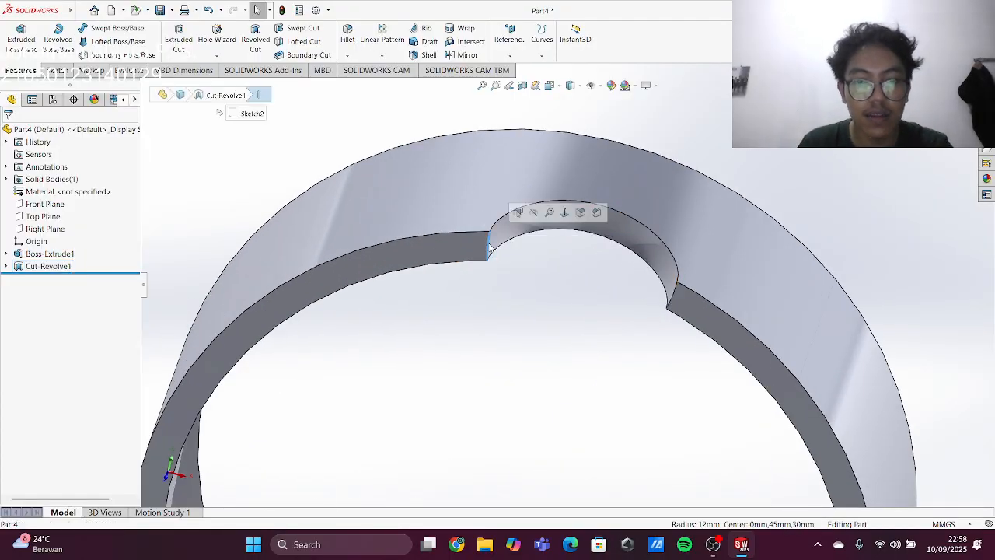
pyautogui.click(347, 35)
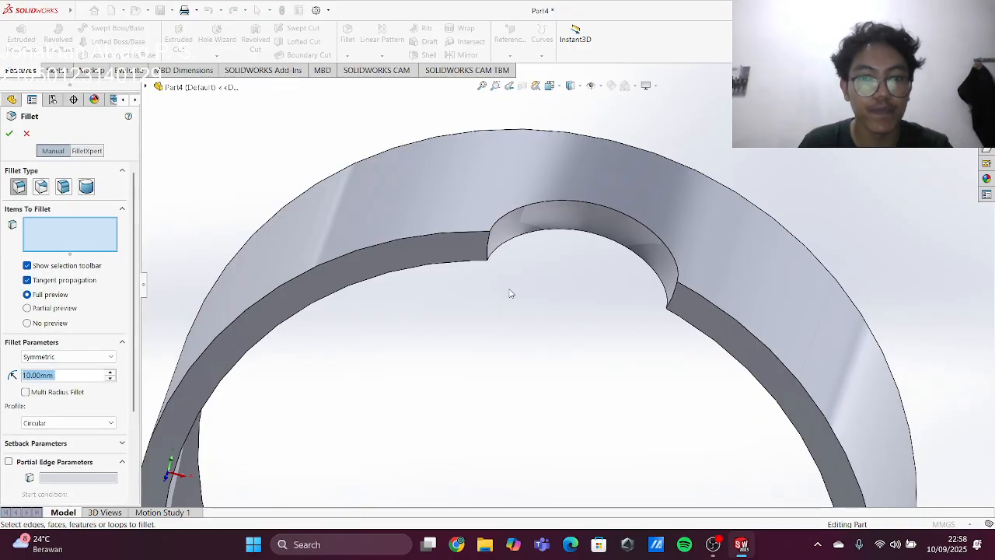
pyautogui.click(489, 250)
pyautogui.click(669, 299)
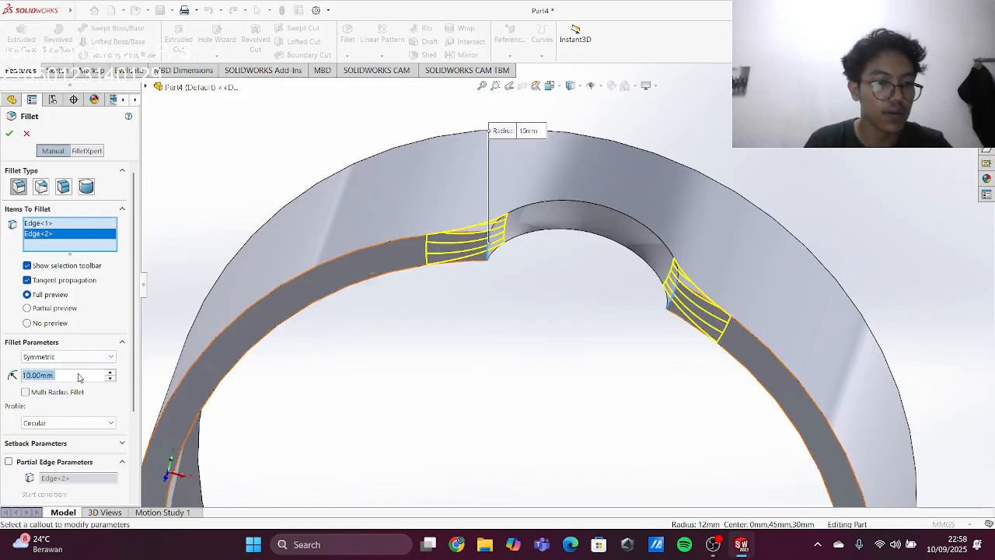
pyautogui.write('1.5')
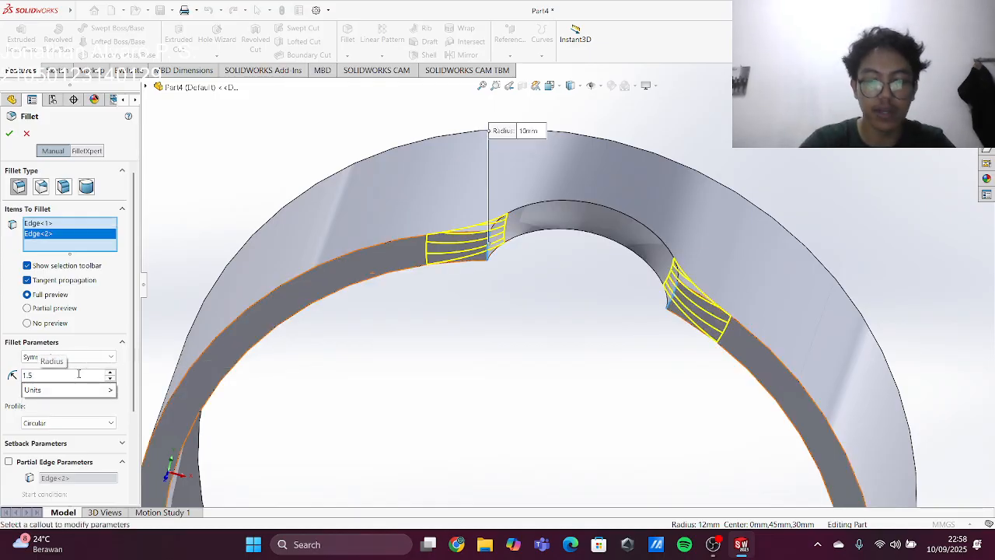
pyautogui.press('Return')
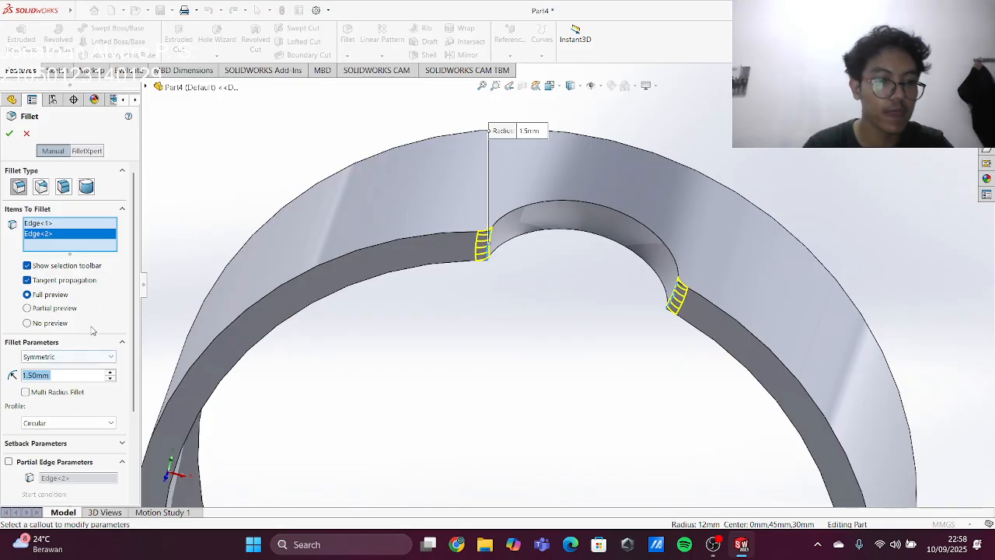
pyautogui.click(10, 135)
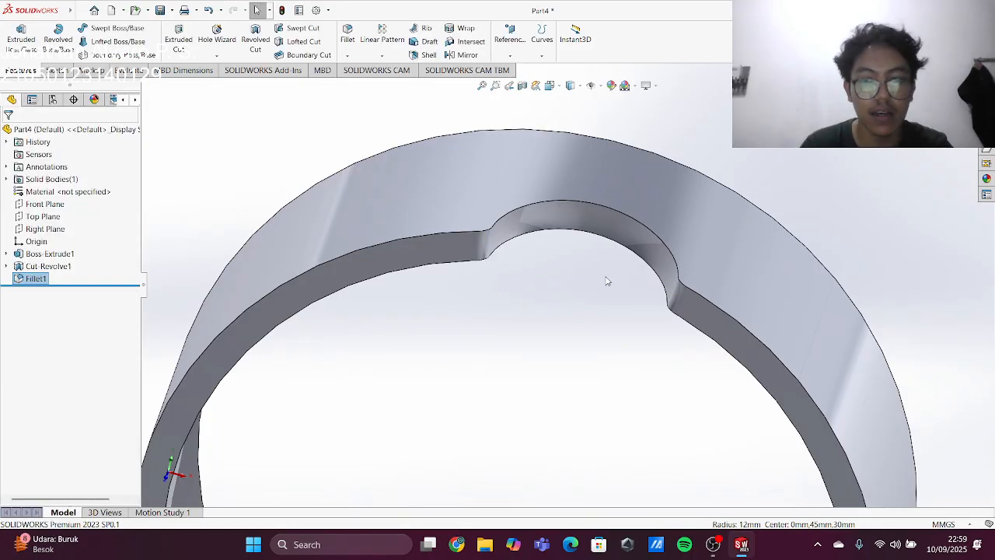
# - Examine the filleted notch and the surrounding ring from several angles
pyautogui.moveTo(595, 311); pyautogui.dragTo(574, 319, button='middle')
pyautogui.scroll(-1, 581, 299)
pyautogui.scroll(4, 606, 285)
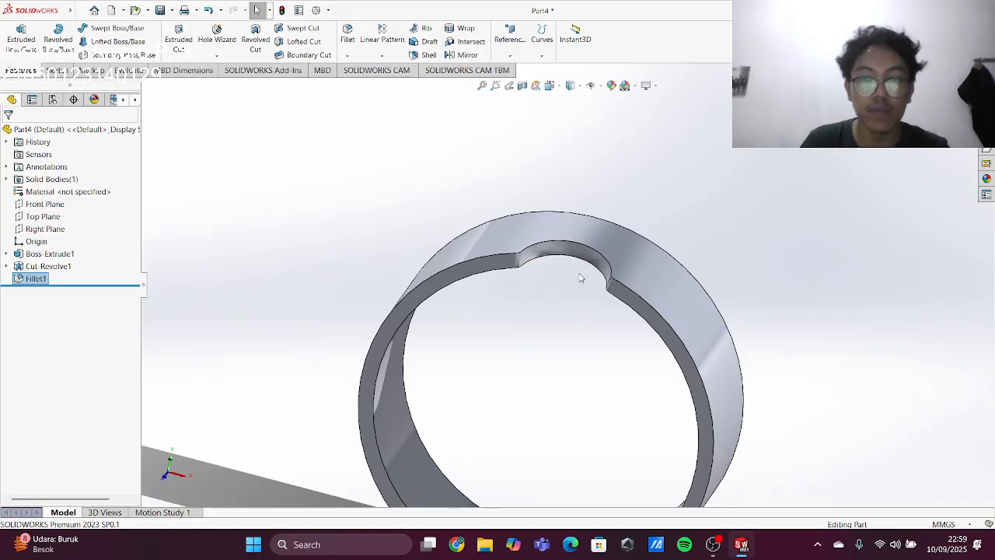
pyautogui.moveTo(676, 366); pyautogui.dragTo(499, 297, button='middle')
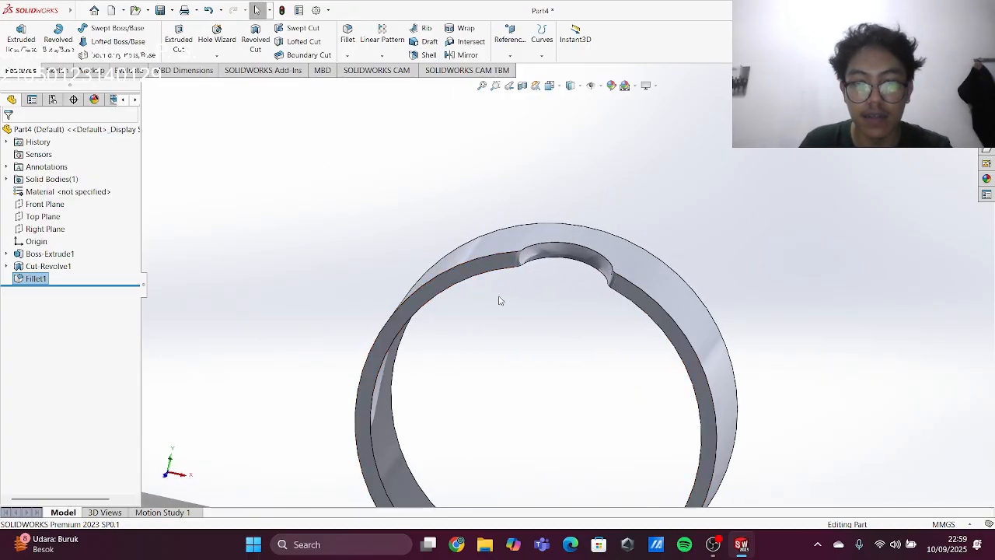
pyautogui.moveTo(662, 350); pyautogui.dragTo(584, 360, button='middle')
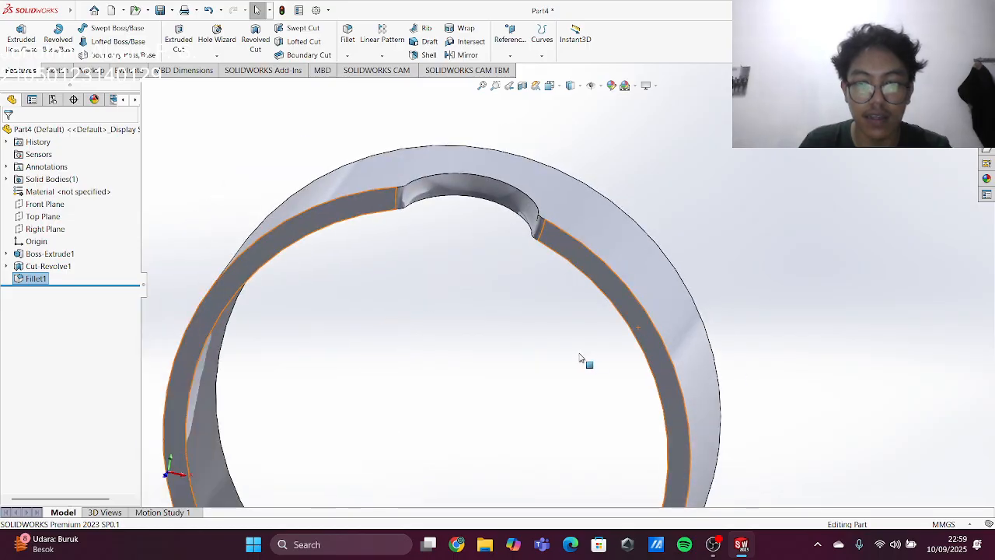
pyautogui.scroll(3, 536, 351)
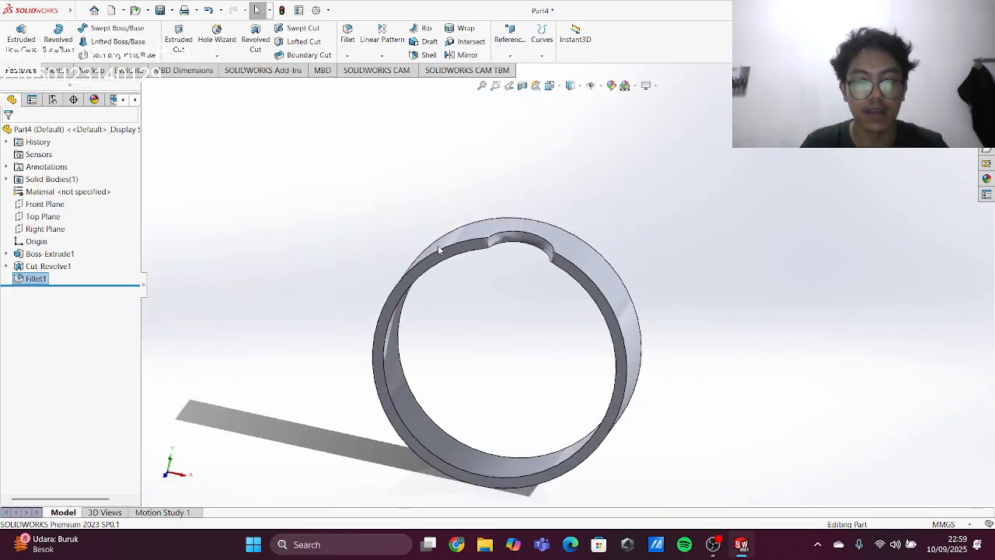
pyautogui.click(516, 242)
pyautogui.click(471, 272)
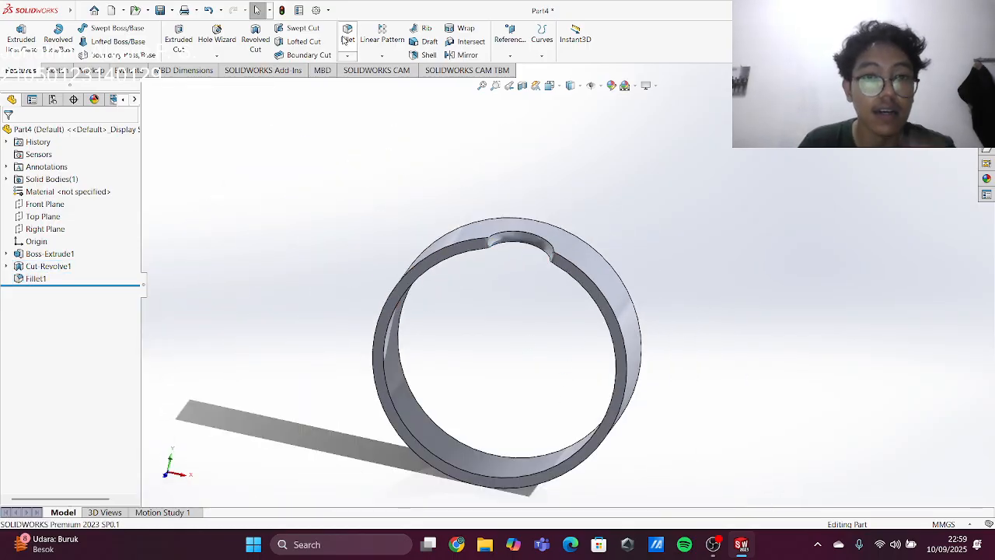
pyautogui.click(55, 70)
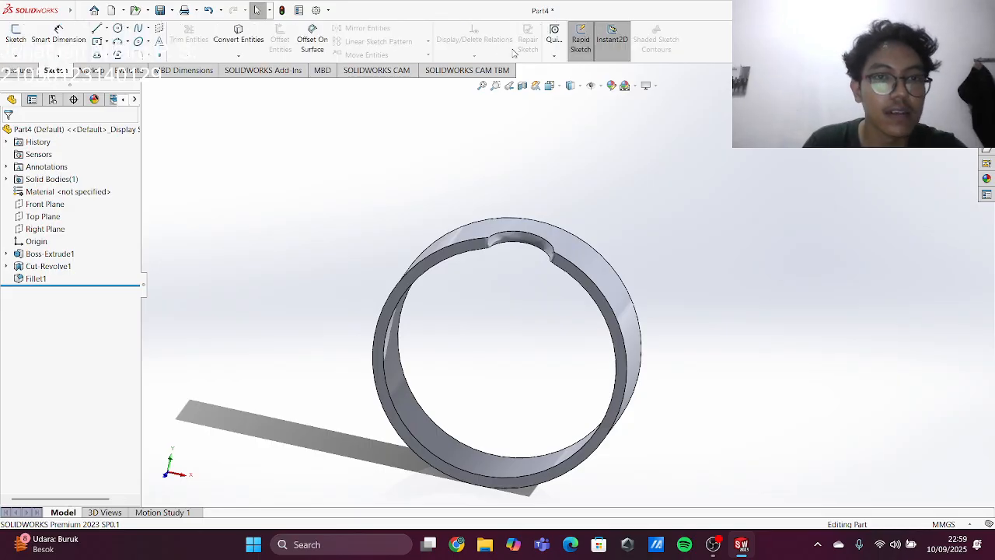
pyautogui.click(20, 70)
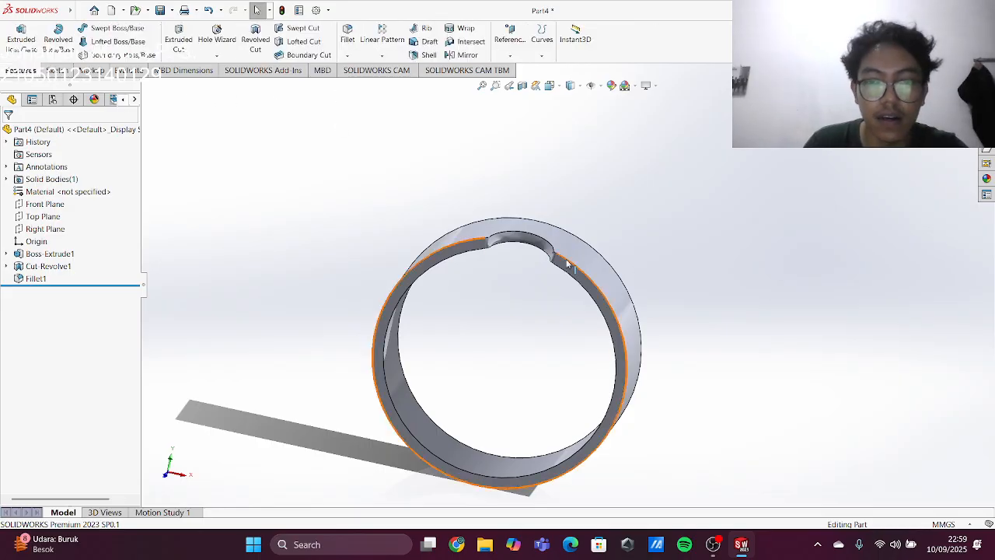
# - Show temporary axes and circular-pattern the notch cut about the ring's central axis with 8 equally spaced instances over 360 degrees
pyautogui.click(537, 244)
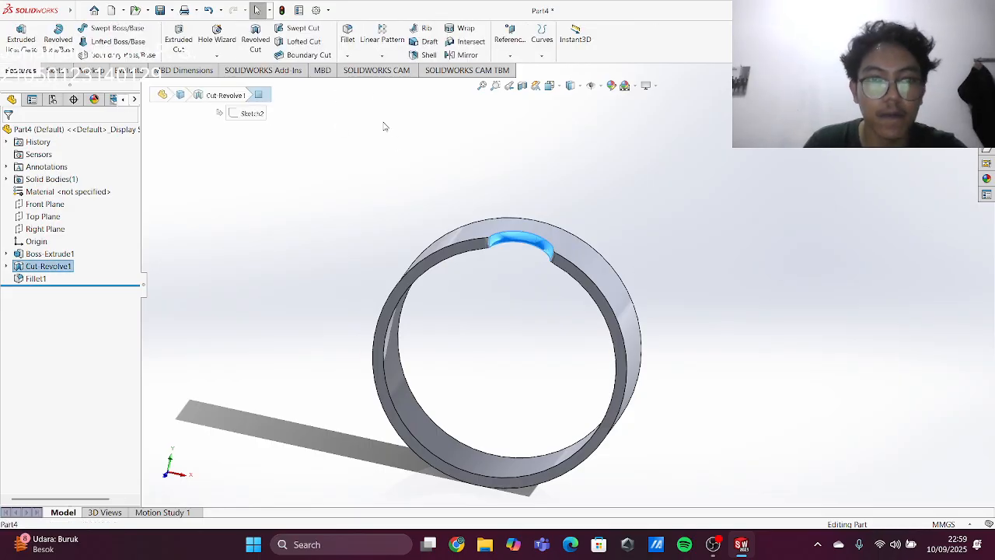
pyautogui.click(381, 55)
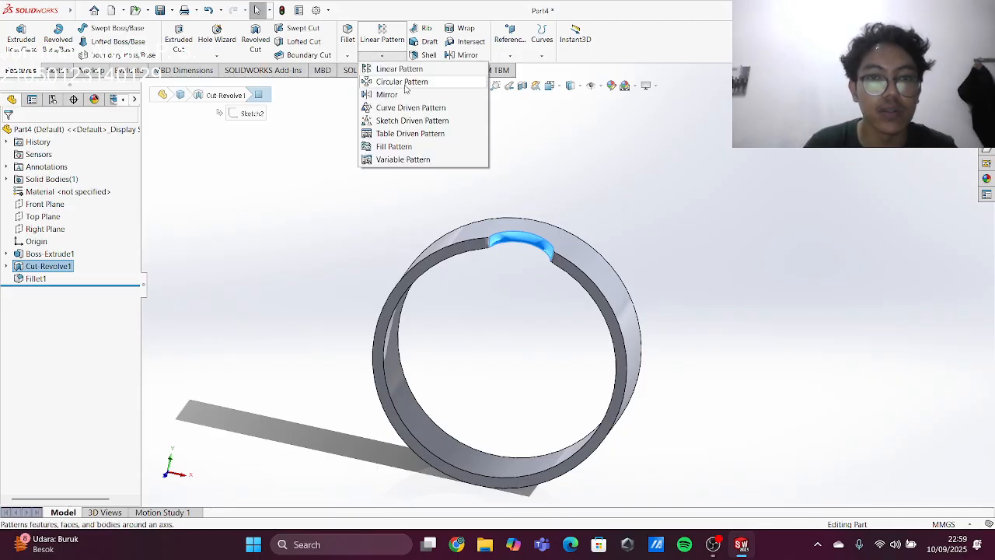
pyautogui.click(402, 81)
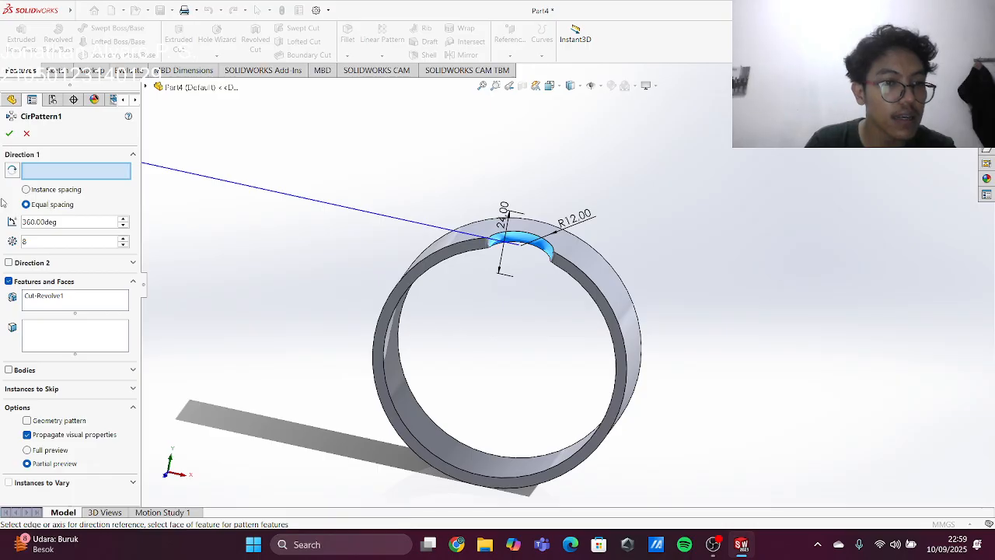
pyautogui.click(601, 87)
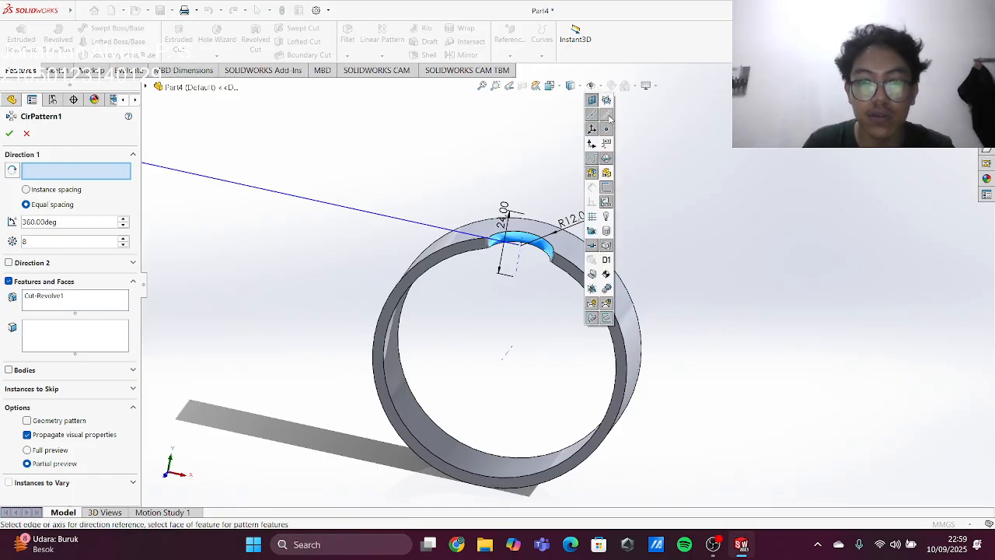
pyautogui.click(608, 115)
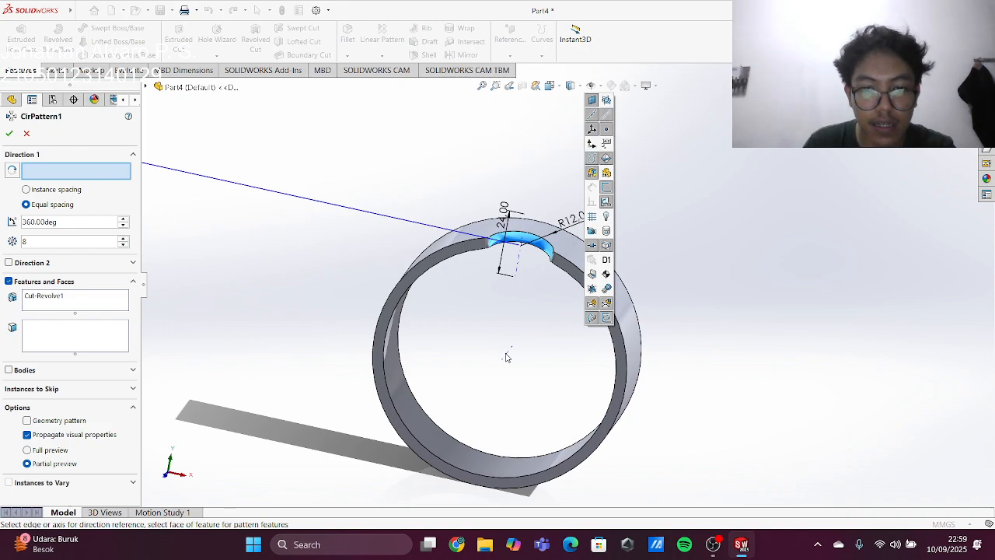
pyautogui.click(607, 116)
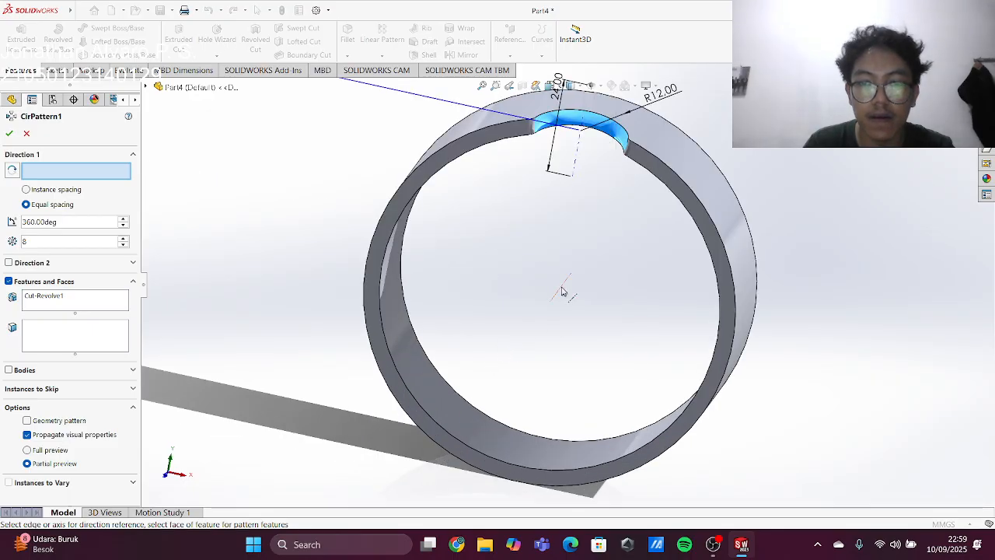
pyautogui.click(562, 291)
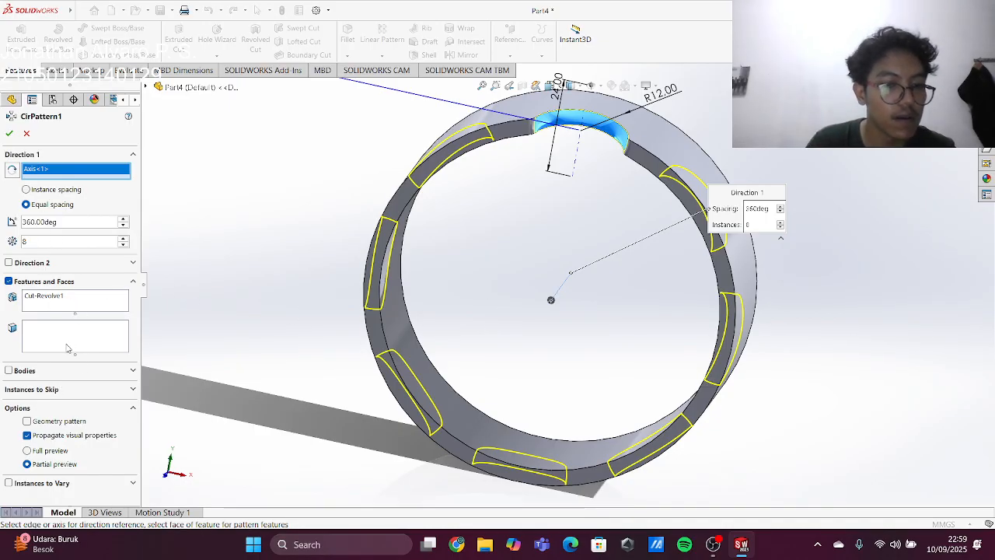
pyautogui.click(9, 133)
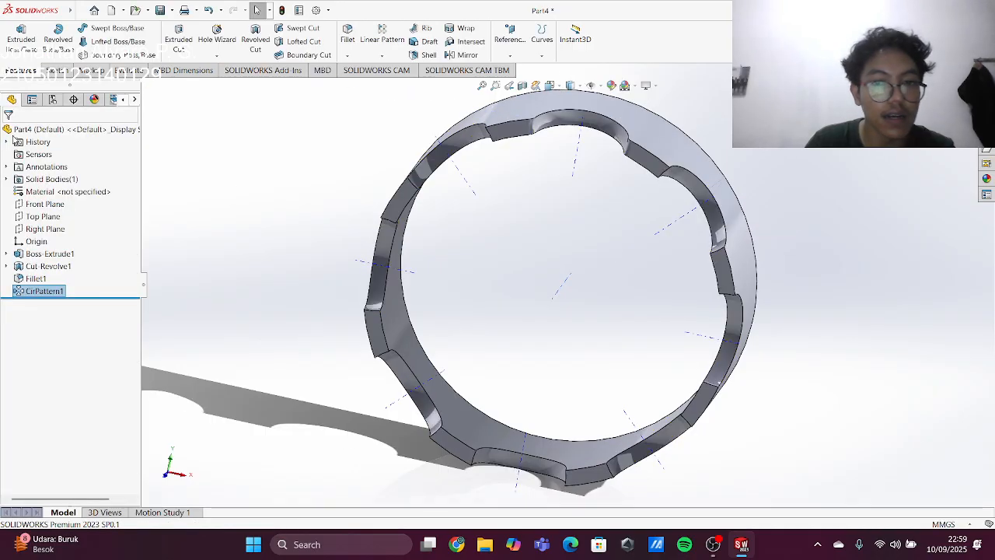
# - Start a Shell on the notched ring and select its outer, inner and back faces for removal
pyautogui.moveTo(584, 244); pyautogui.dragTo(554, 273, button='middle')
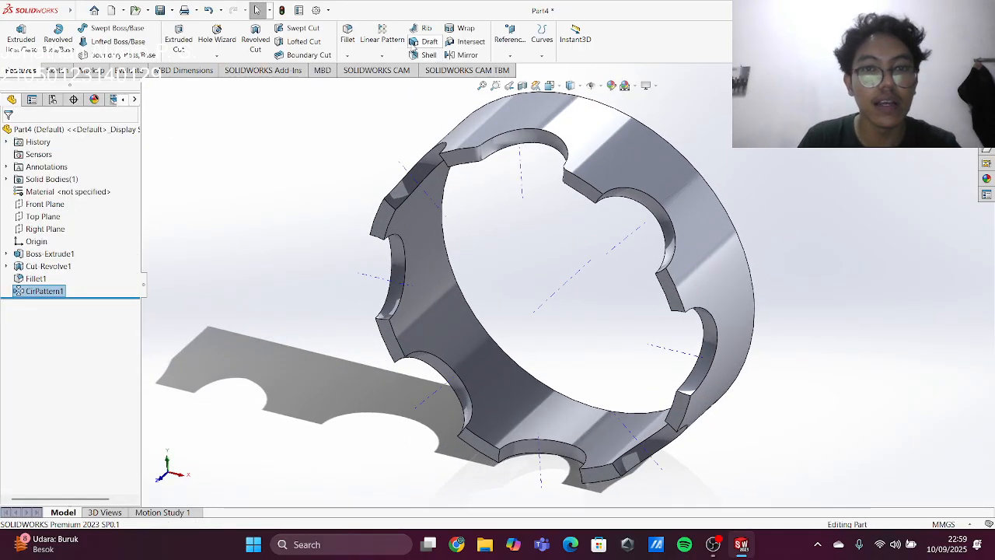
pyautogui.click(428, 55)
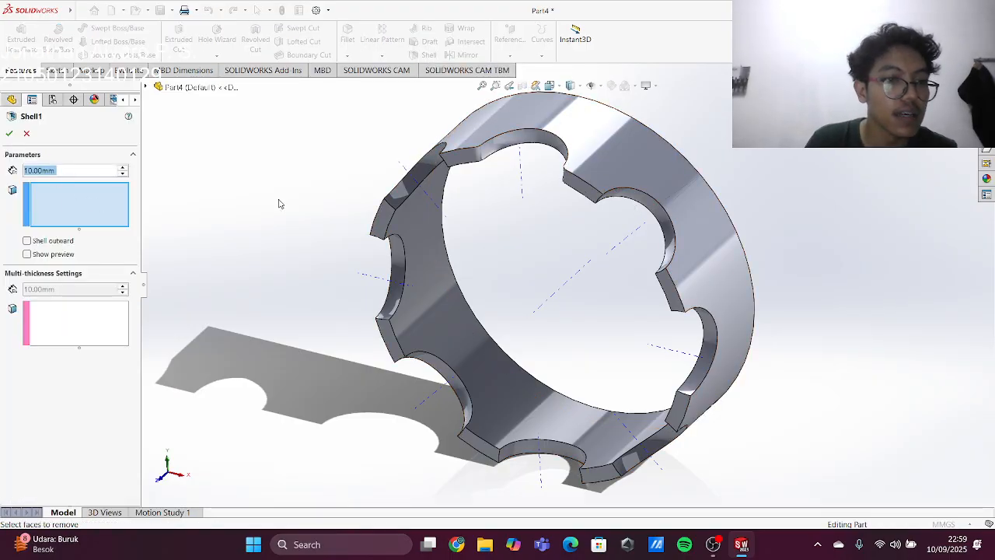
pyautogui.moveTo(667, 219); pyautogui.dragTo(599, 216, button='middle')
pyautogui.click(507, 163)
pyautogui.moveTo(703, 167); pyautogui.dragTo(676, 182, button='middle')
pyautogui.click(461, 147)
pyautogui.click(544, 166)
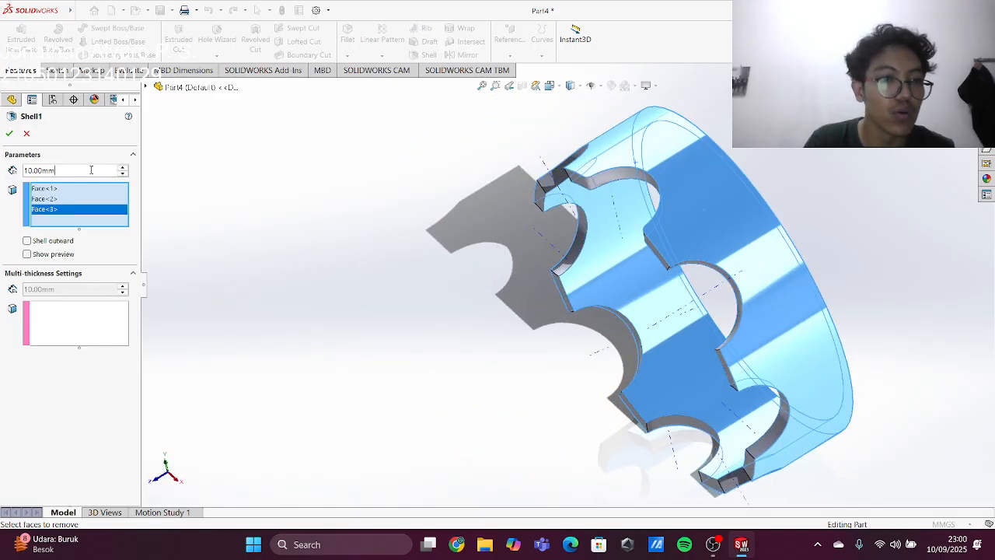
# - Set the shell thickness to 1.5 mm and apply the Shell feature
pyautogui.press('BackSpace')
pyautogui.press('BackSpace')
pyautogui.press('BackSpace')
pyautogui.press('BackSpace')
pyautogui.press('BackSpace')
pyautogui.press('BackSpace')
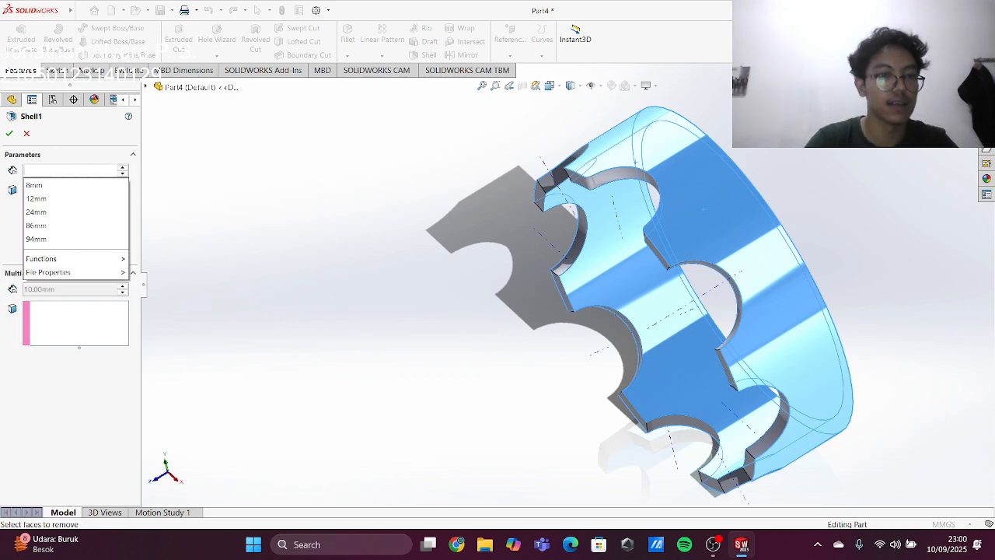
pyautogui.write('1.5')
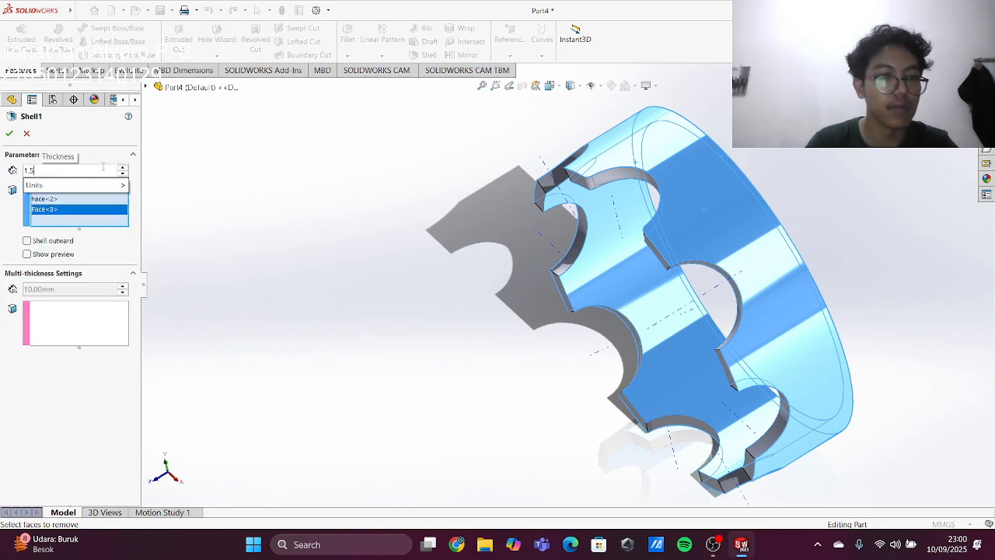
pyautogui.press('Return')
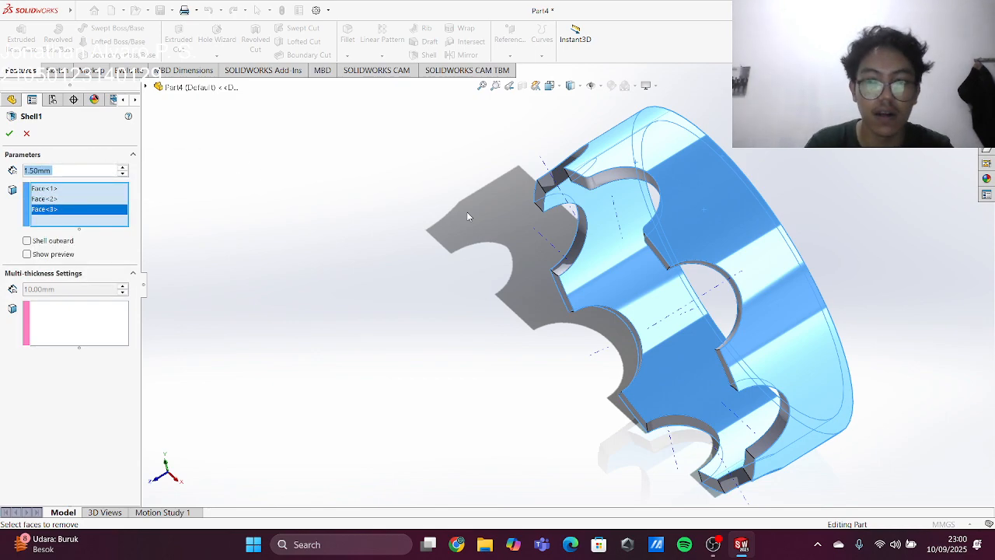
pyautogui.click(8, 135)
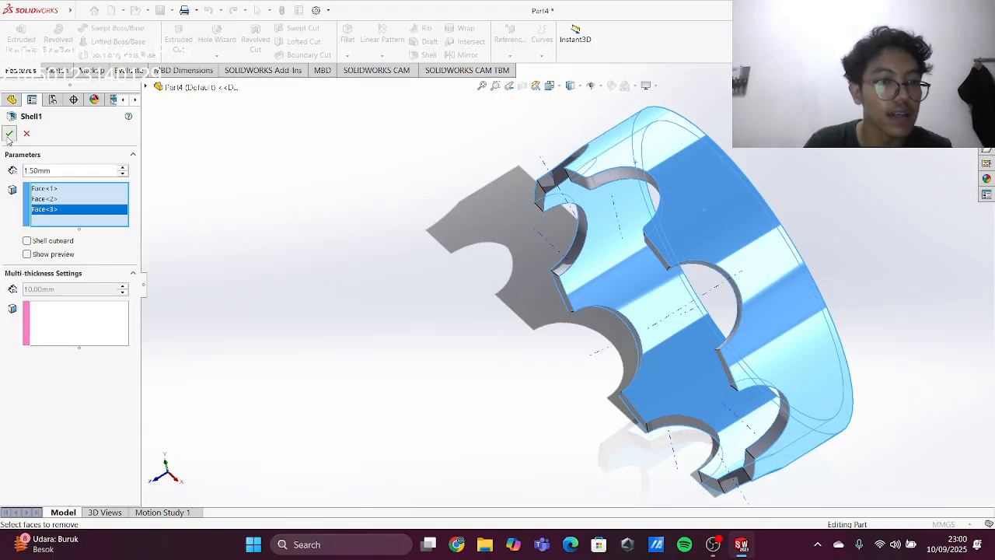
# - Open a new sketch on the ring's flat front-face segment between two neighbouring notches
pyautogui.moveTo(533, 235); pyautogui.dragTo(615, 240, button='middle')
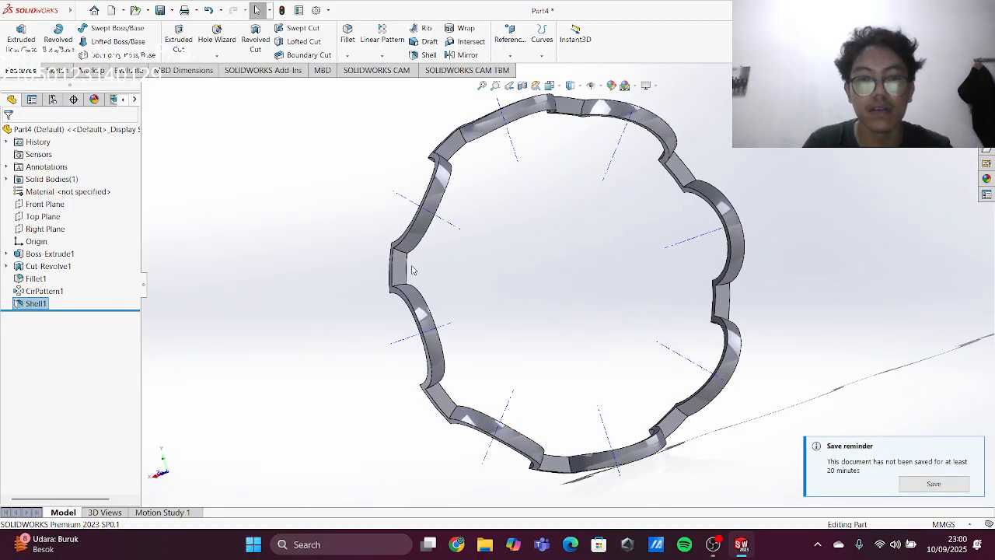
pyautogui.moveTo(478, 395); pyautogui.dragTo(670, 412, button='middle')
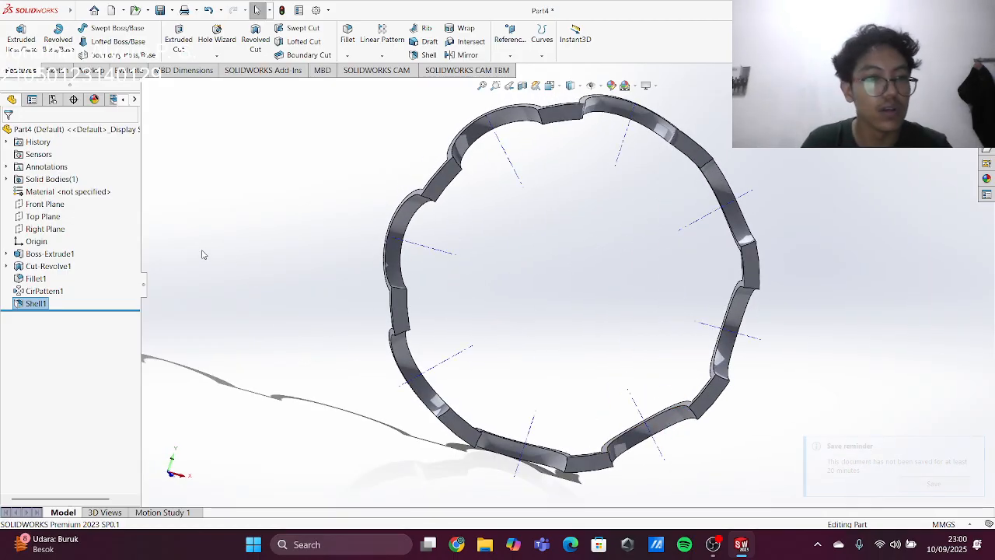
pyautogui.click(561, 113)
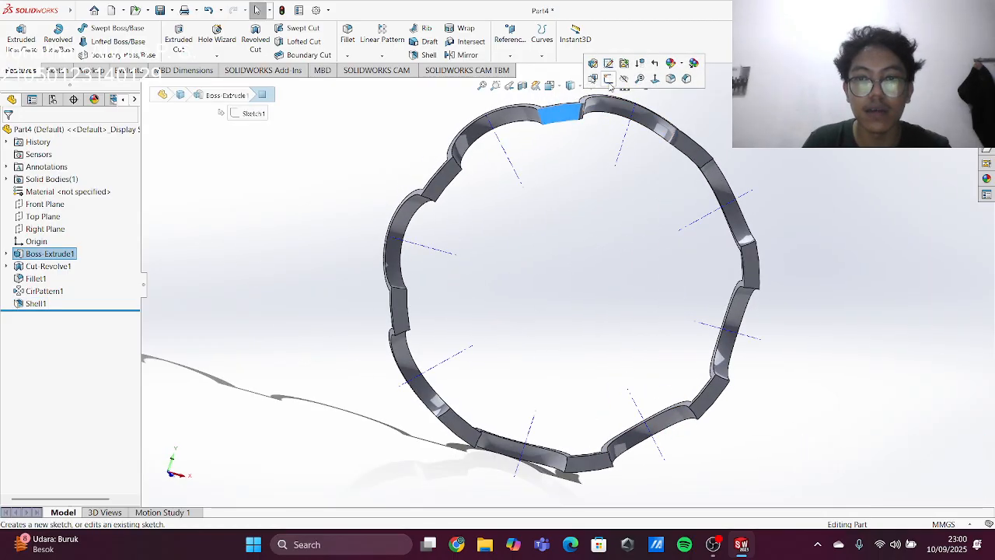
pyautogui.click(573, 160)
pyautogui.moveTo(573, 160); pyautogui.dragTo(542, 150, button='middle')
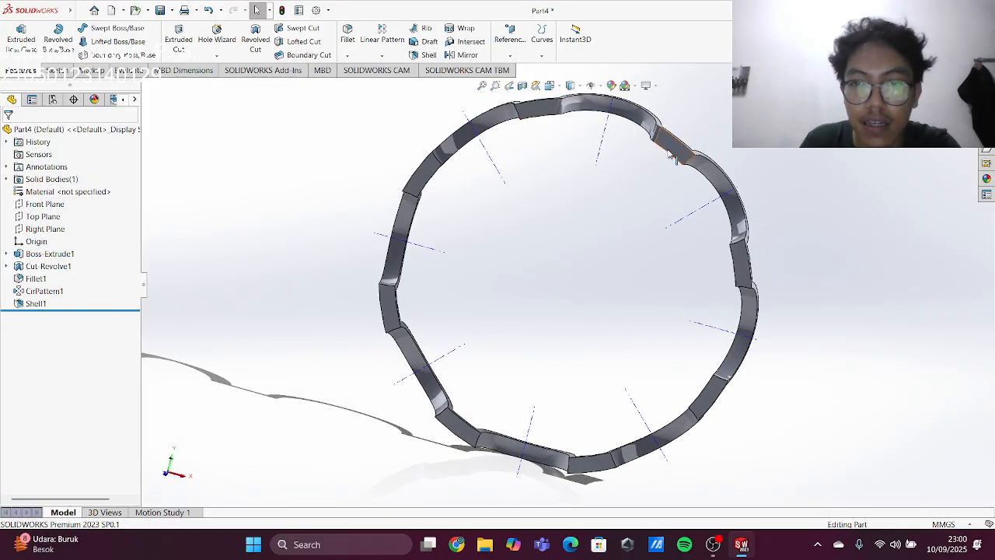
pyautogui.click(538, 110)
pyautogui.click(582, 77)
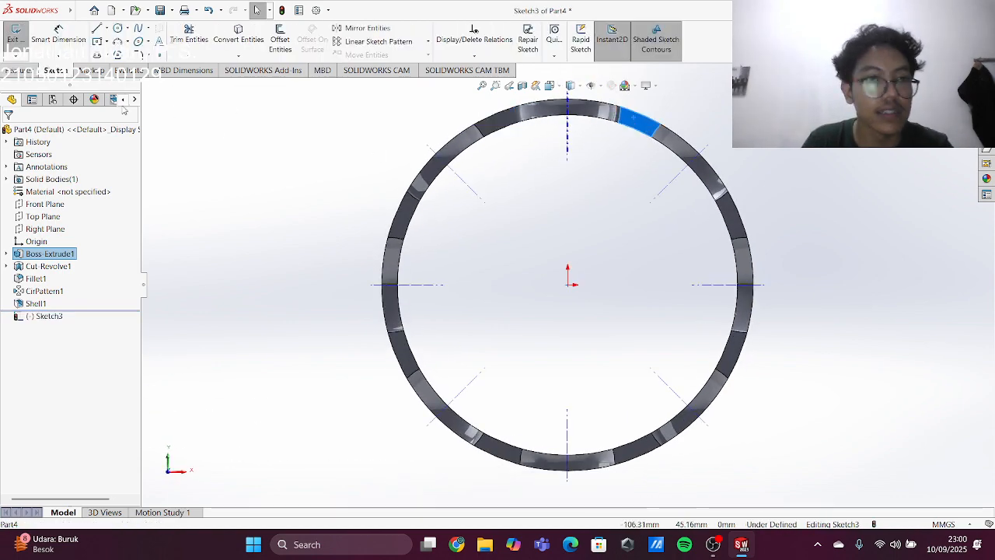
# - Draw a construction centerline about 4 mm long across the flat segment, from its inner edge's midpoint to its outer edge's midpoint
pyautogui.scroll(2, 593, 117)
pyautogui.scroll(-6, 466, 149)
pyautogui.scroll(-3, 529, 138)
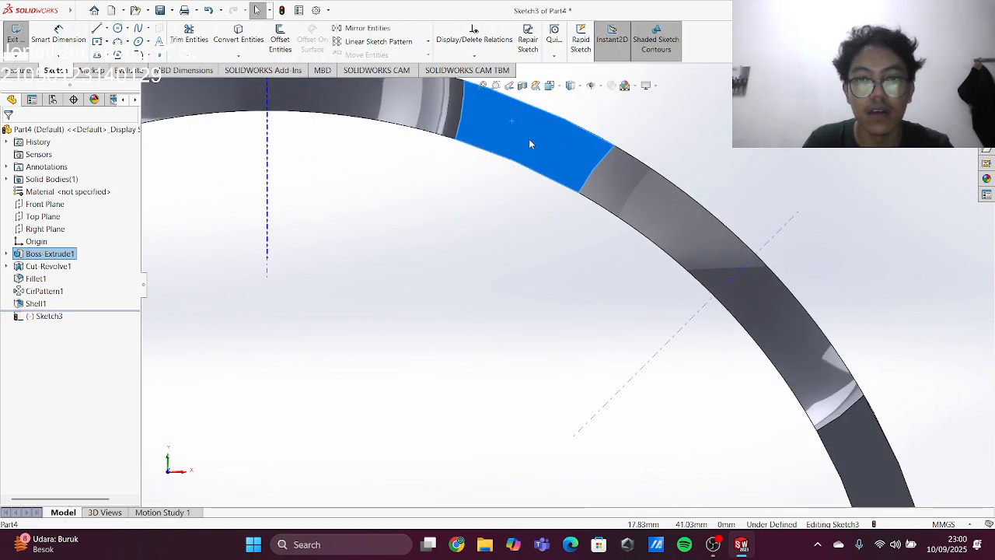
pyautogui.click(106, 30)
pyautogui.click(126, 55)
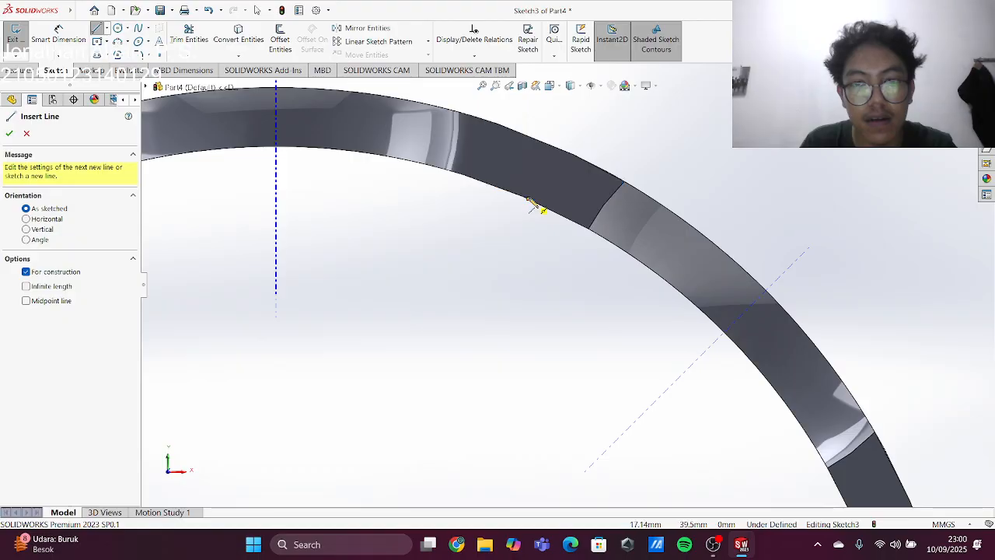
pyautogui.click(529, 200)
pyautogui.doubleClick(550, 139)
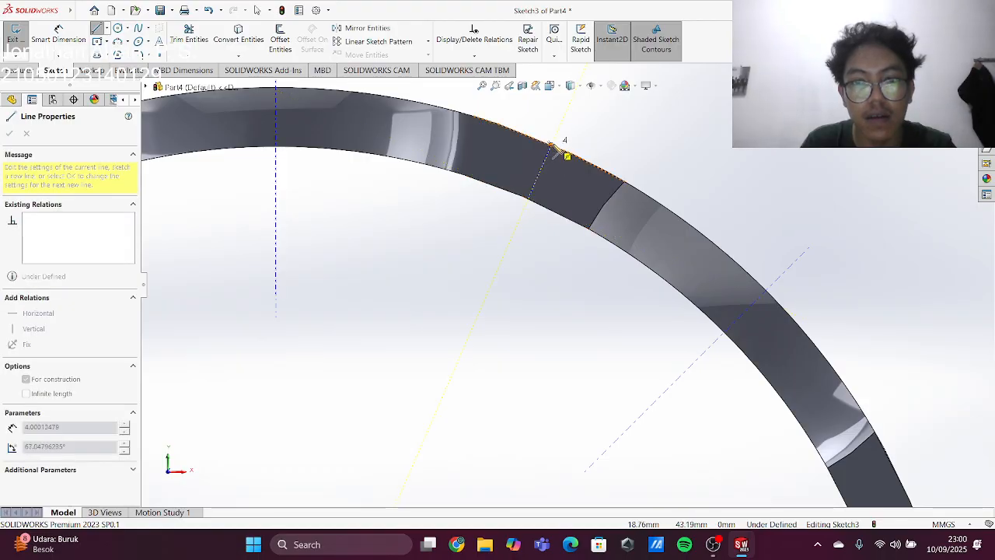
pyautogui.press('Escape')
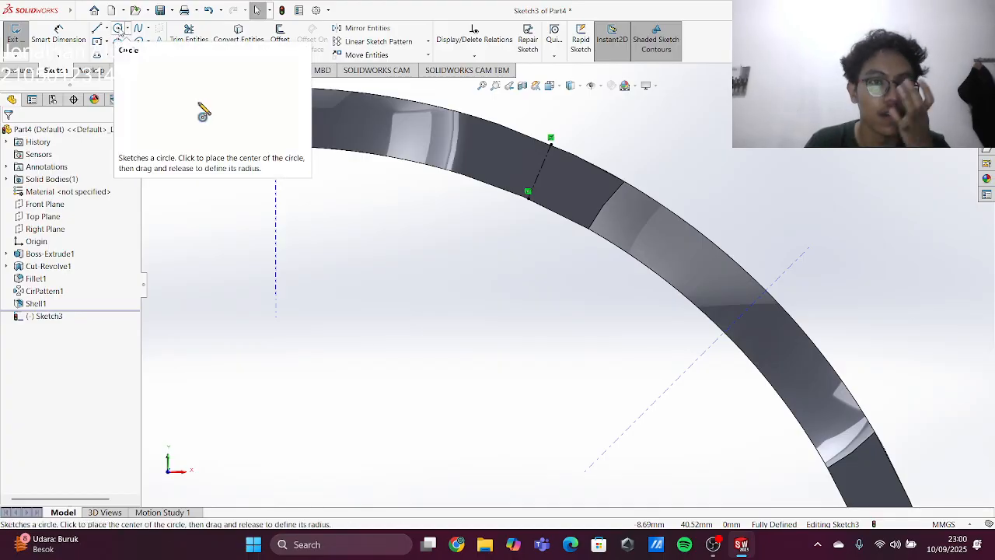
# - Sketch a circle about 2.06 mm in diameter centred on the centerline's midpoint
pyautogui.click(119, 28)
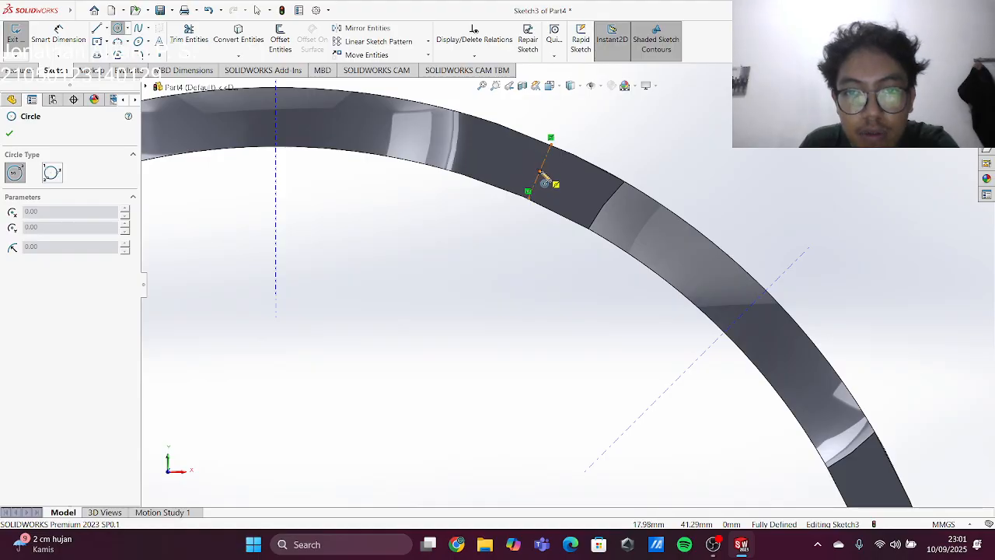
pyautogui.click(540, 172)
pyautogui.click(558, 189)
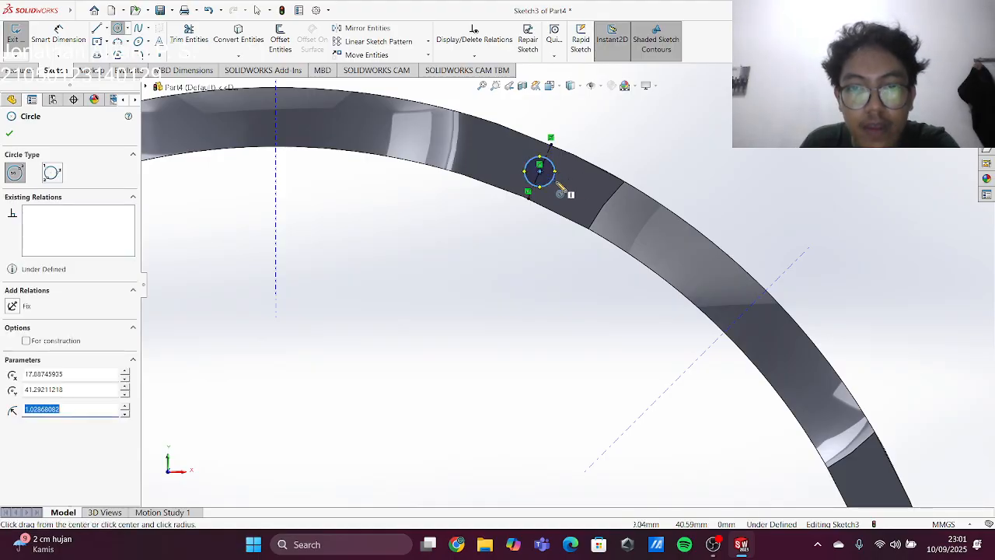
pyautogui.press('Escape')
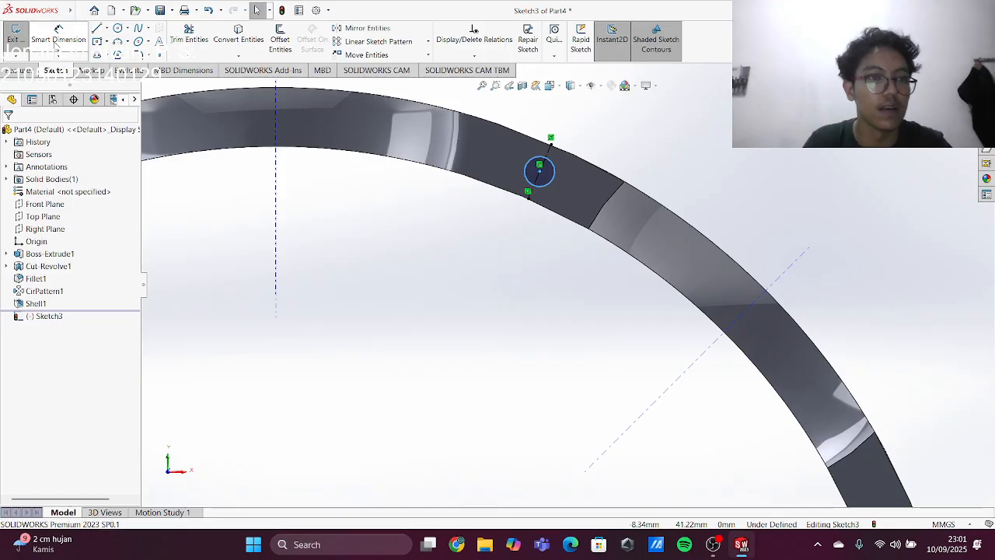
# - Dimension the small circle's diameter and set it to 2 mm
pyautogui.click(555, 169)
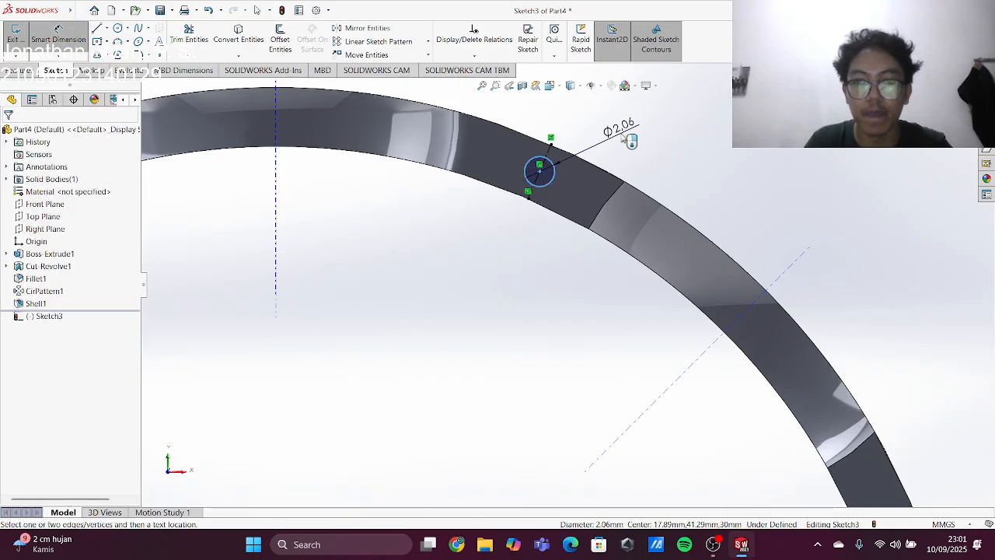
pyautogui.click(630, 139)
pyautogui.write('2')
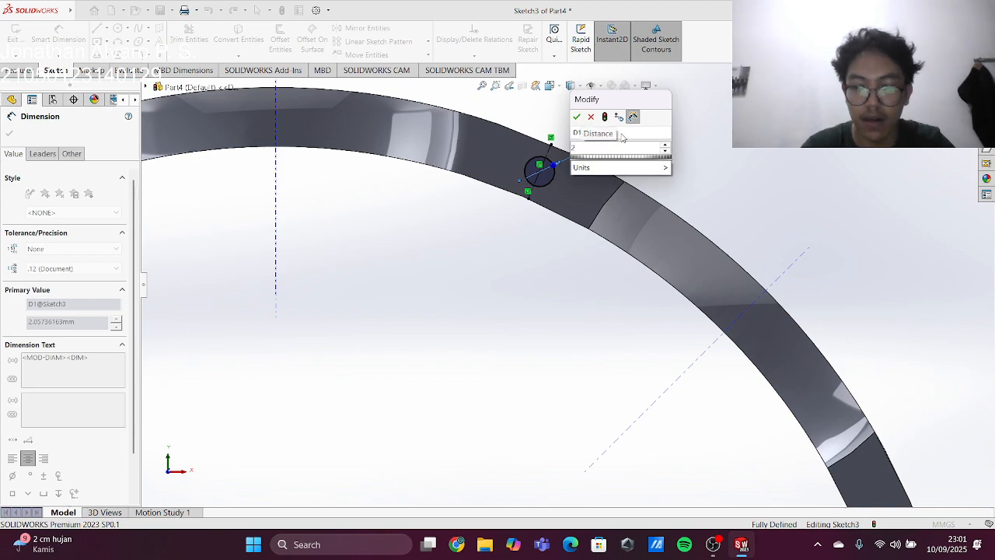
pyautogui.press('Return')
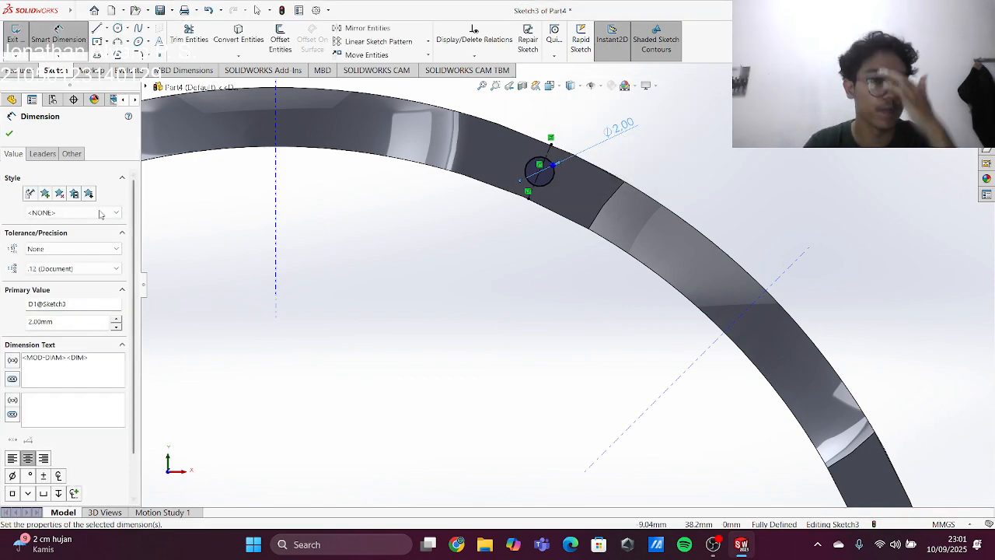
pyautogui.click(9, 133)
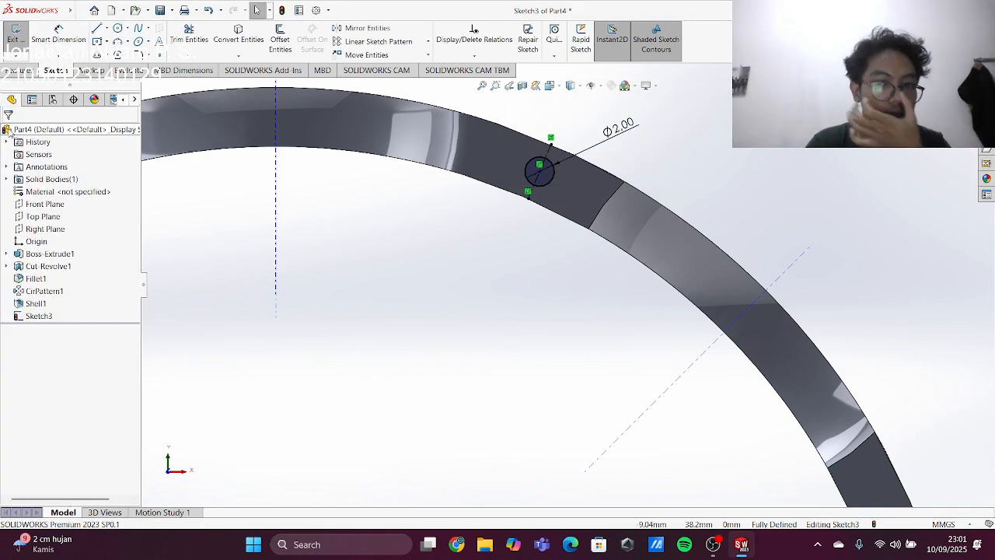
# - Circular-pattern the 2 mm circle and its centerline about the origin with 8 equally spaced instances over 360 degrees
pyautogui.scroll(5, 466, 244)
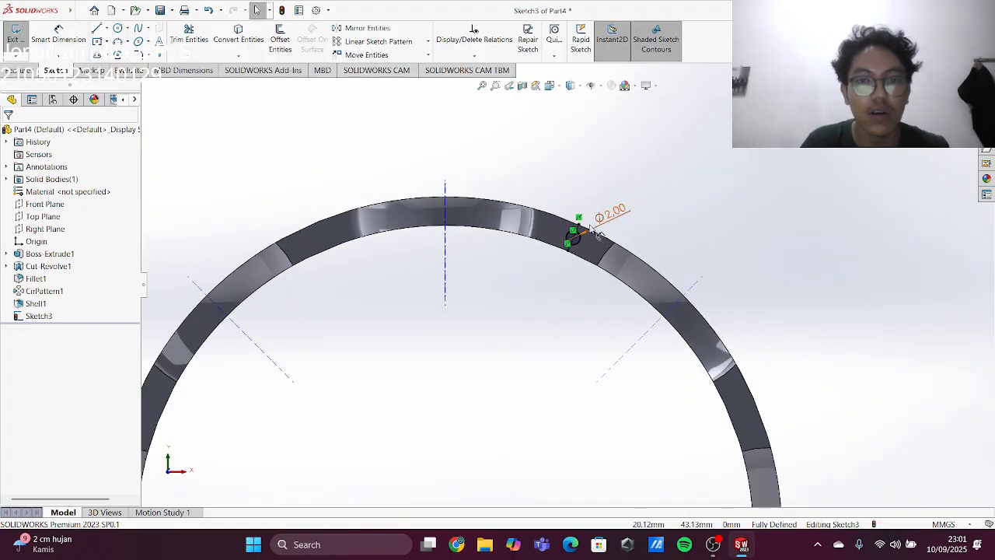
pyautogui.scroll(-3, 572, 234)
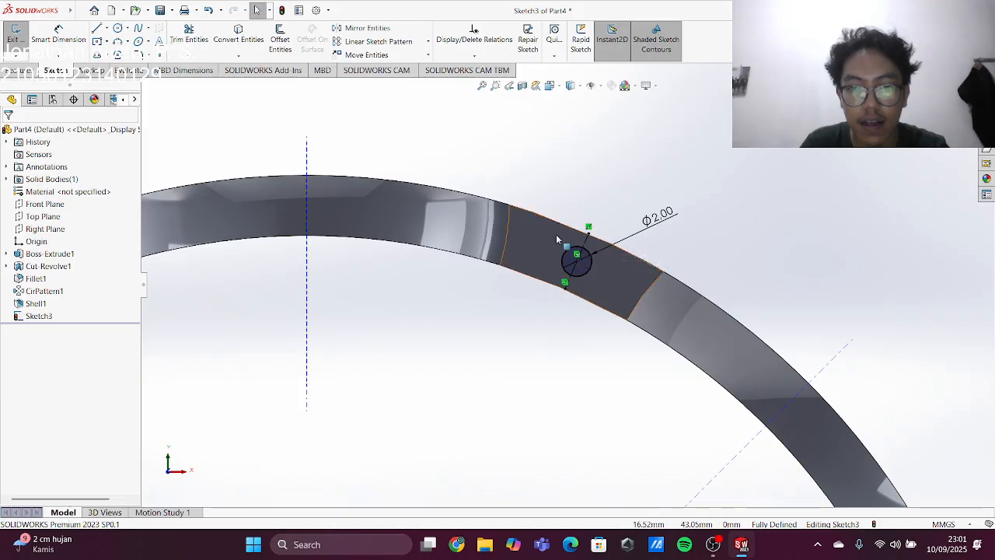
pyautogui.moveTo(590, 287); pyautogui.dragTo(591, 285)
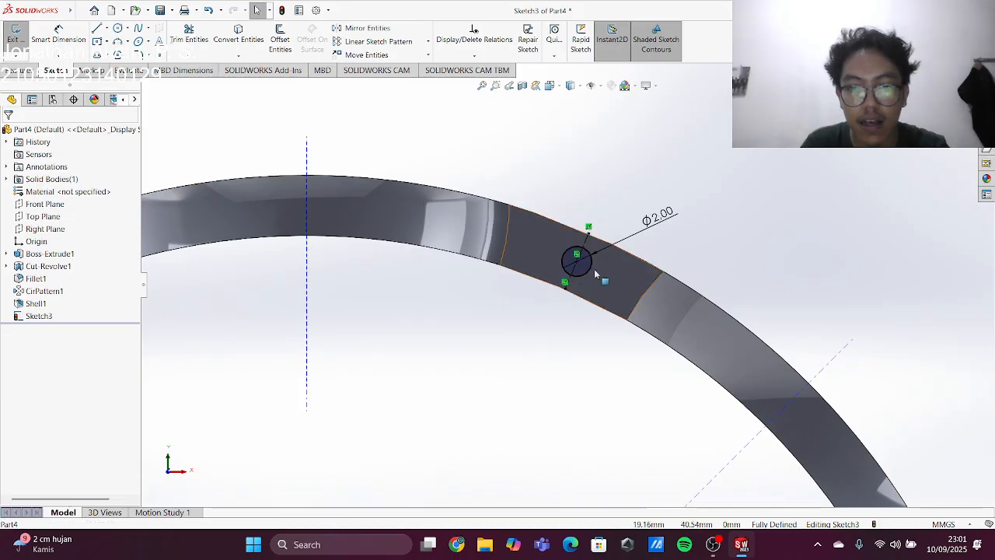
pyautogui.moveTo(553, 221); pyautogui.dragTo(600, 302)
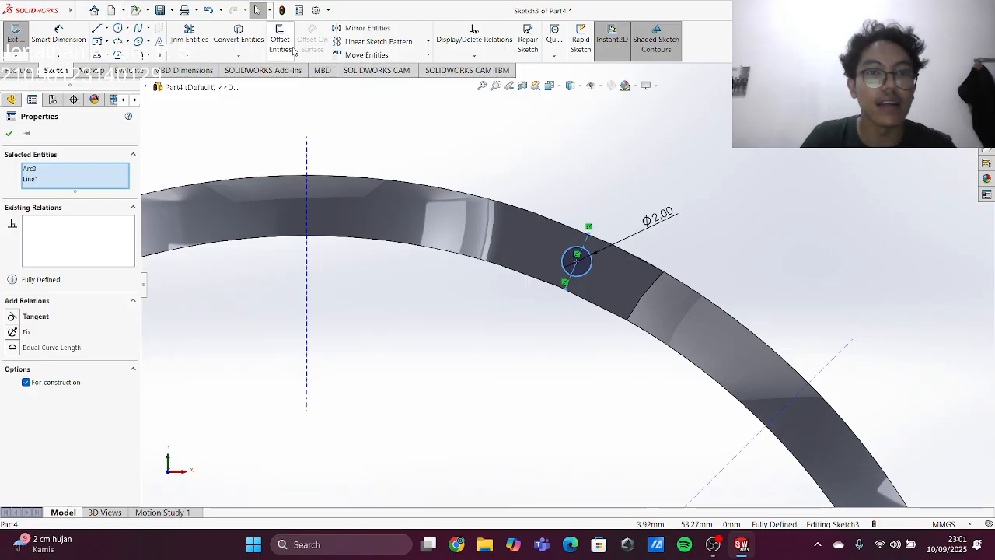
pyautogui.click(428, 43)
pyautogui.click(412, 68)
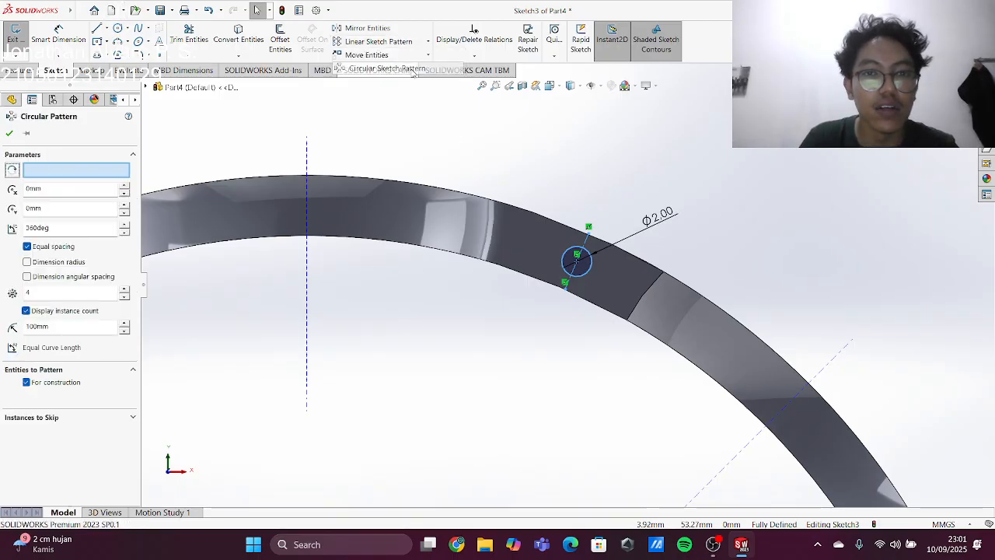
pyautogui.scroll(3, 601, 247)
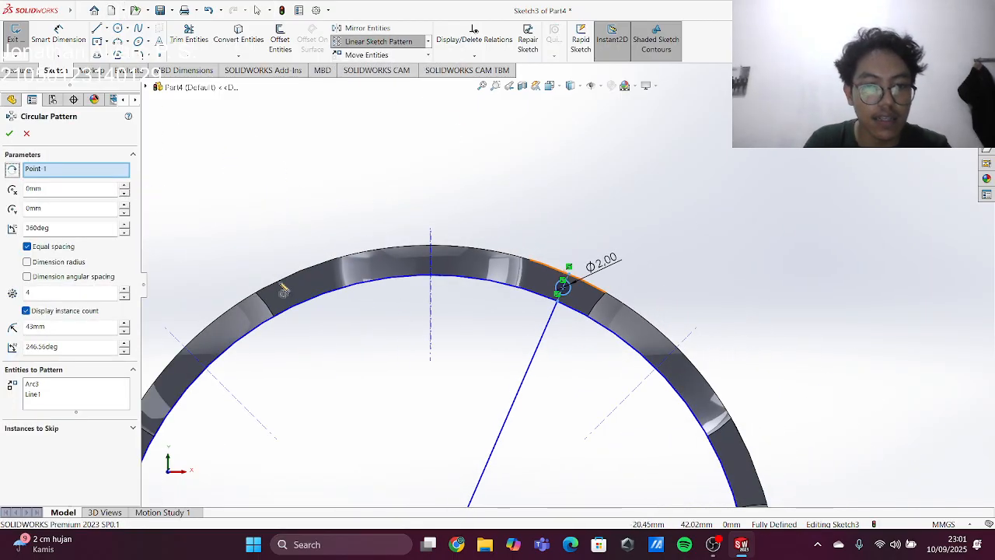
pyautogui.scroll(3, 548, 299)
pyautogui.scroll(-3, 315, 322)
pyautogui.scroll(2, 485, 276)
pyautogui.scroll(-2, 670, 358)
pyautogui.scroll(1, 667, 363)
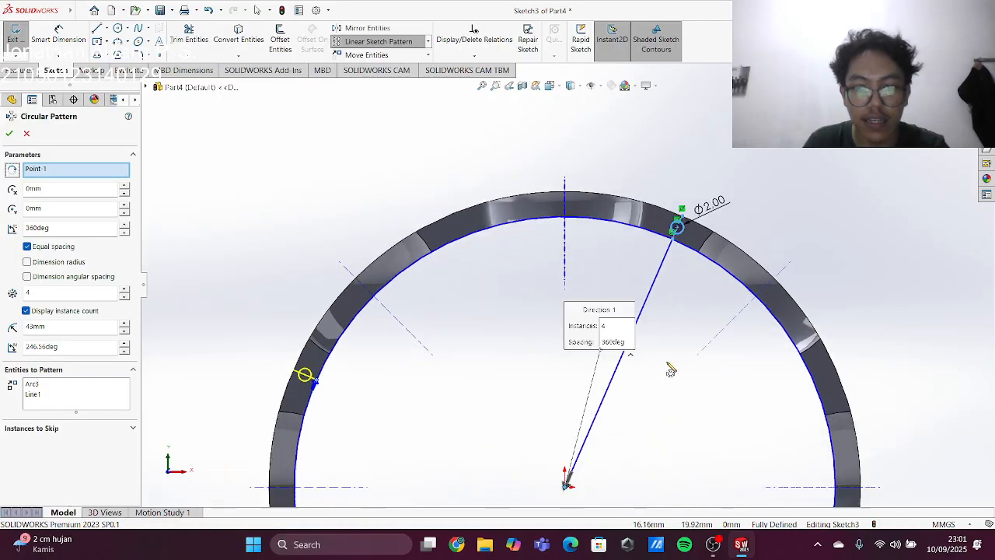
pyautogui.scroll(5, 635, 402)
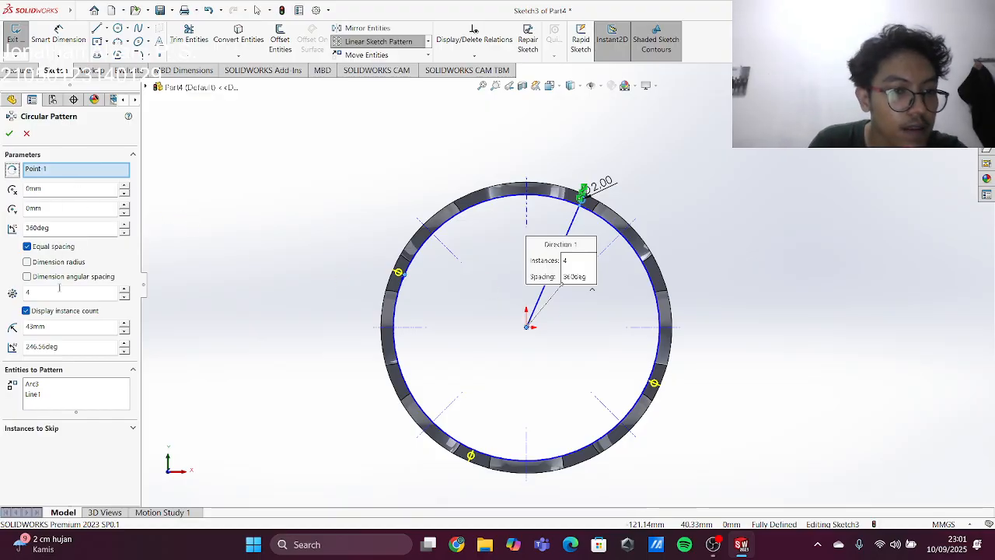
pyautogui.click(124, 289)
pyautogui.click(125, 289)
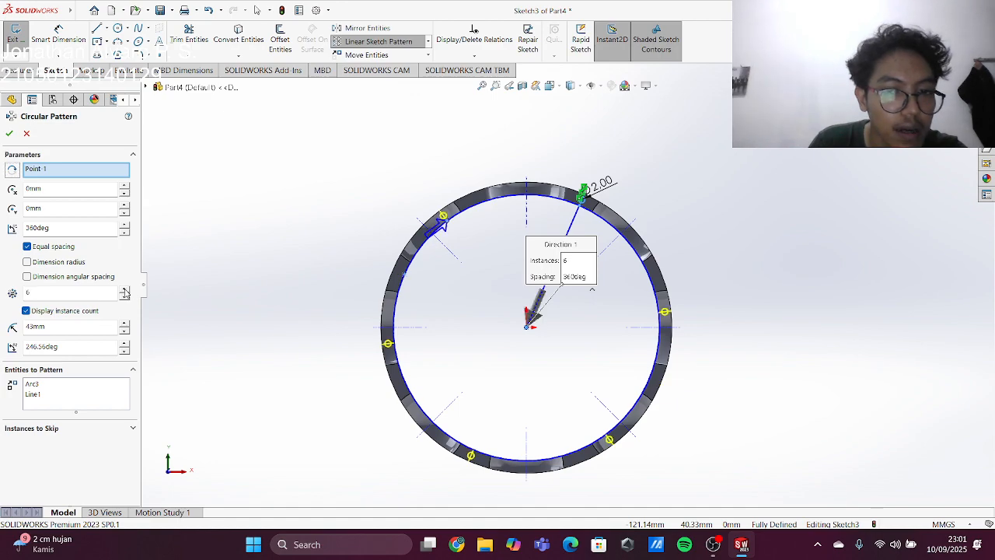
pyautogui.click(125, 290)
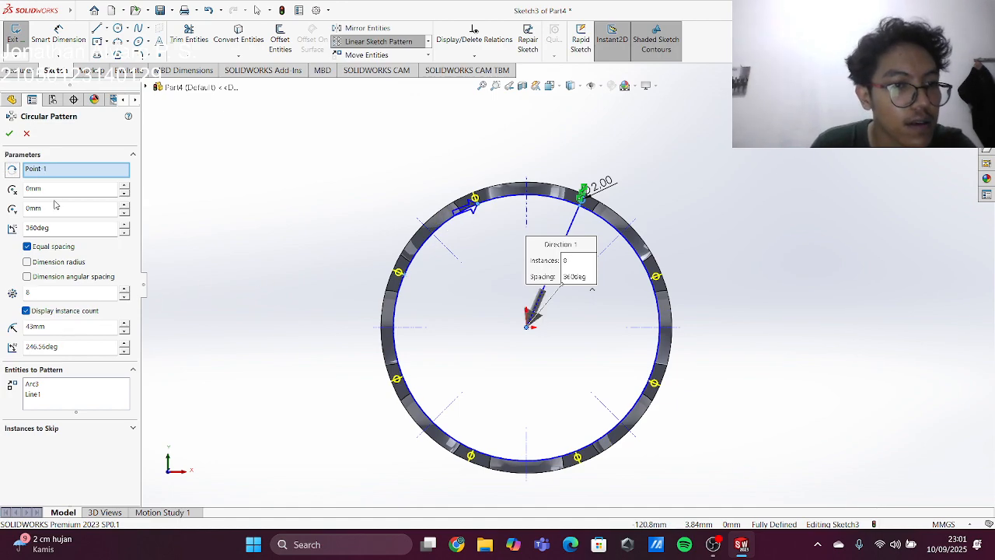
pyautogui.click(9, 134)
pyautogui.moveTo(552, 259)
pyautogui.mouseDown(button='middle')
pyautogui.moveTo(529, 284)
pyautogui.moveTo(562, 303)
pyautogui.moveTo(566, 292)
pyautogui.mouseUp(button='middle')
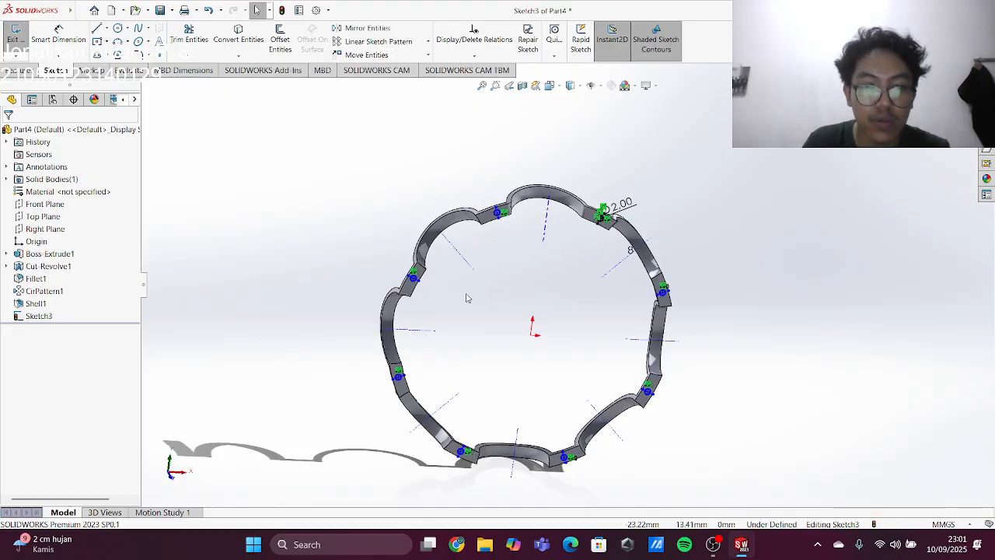
pyautogui.moveTo(467, 298); pyautogui.dragTo(471, 217, button='middle')
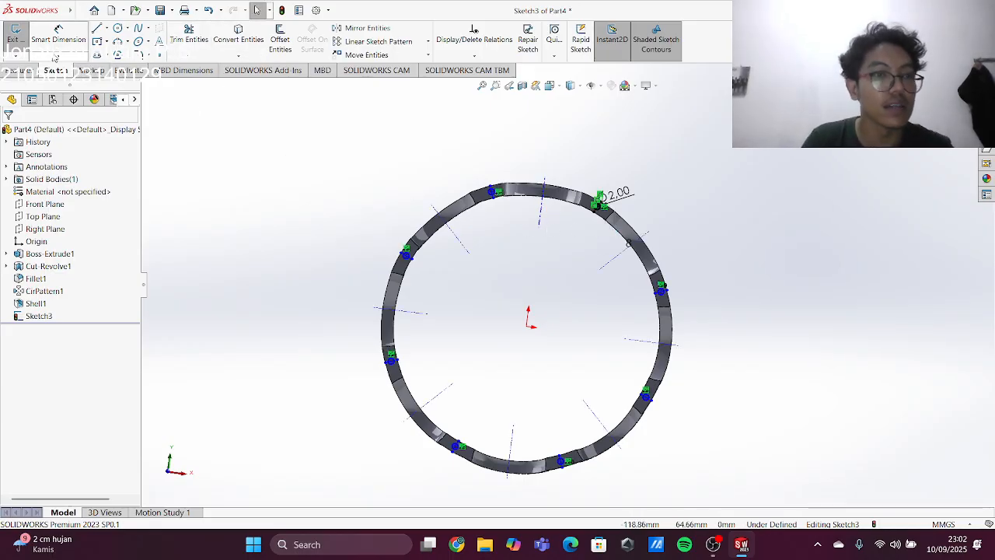
# - Cut-extrude the eight patterned 2 mm circles through the flat segments with a blind depth of 30 mm
pyautogui.click(20, 70)
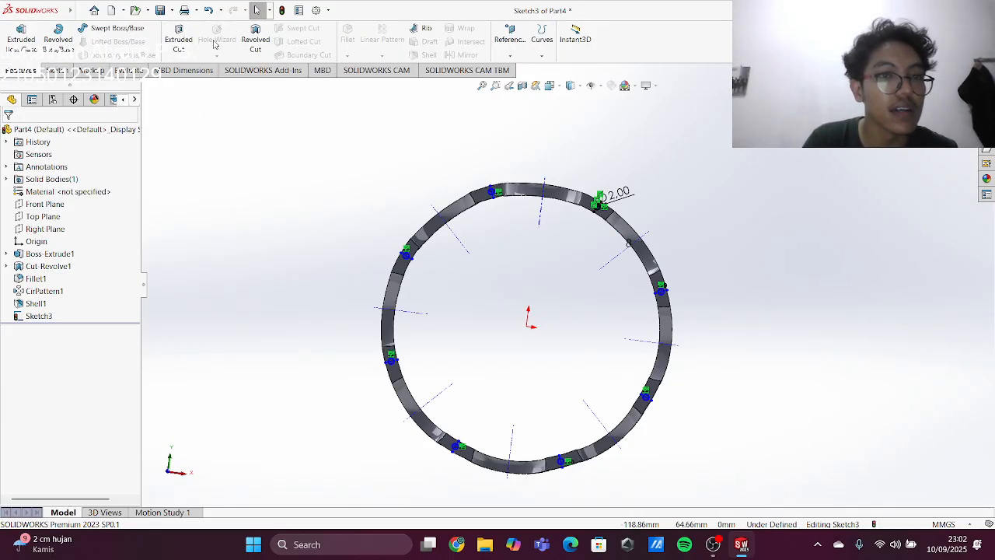
pyautogui.click(185, 39)
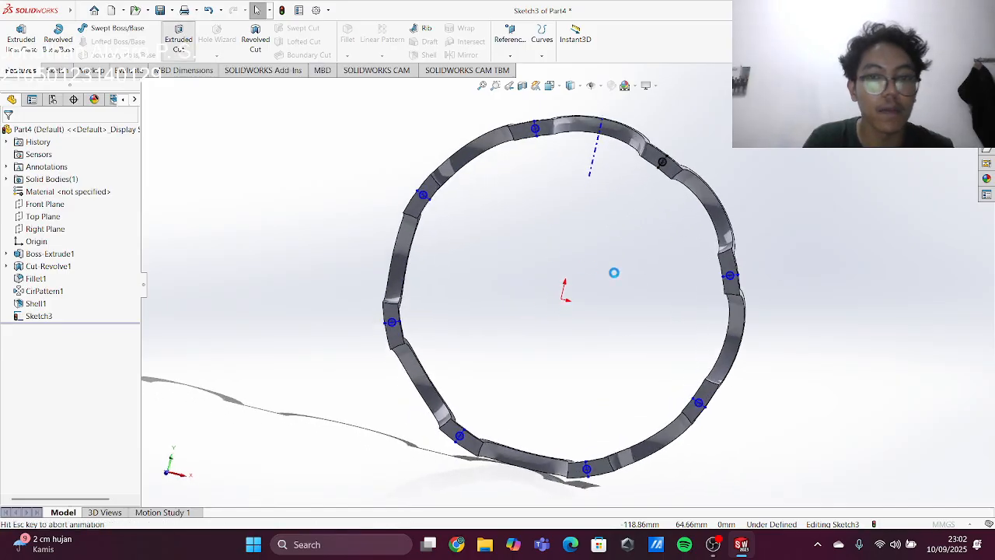
pyautogui.moveTo(573, 298); pyautogui.dragTo(573, 305, button='middle')
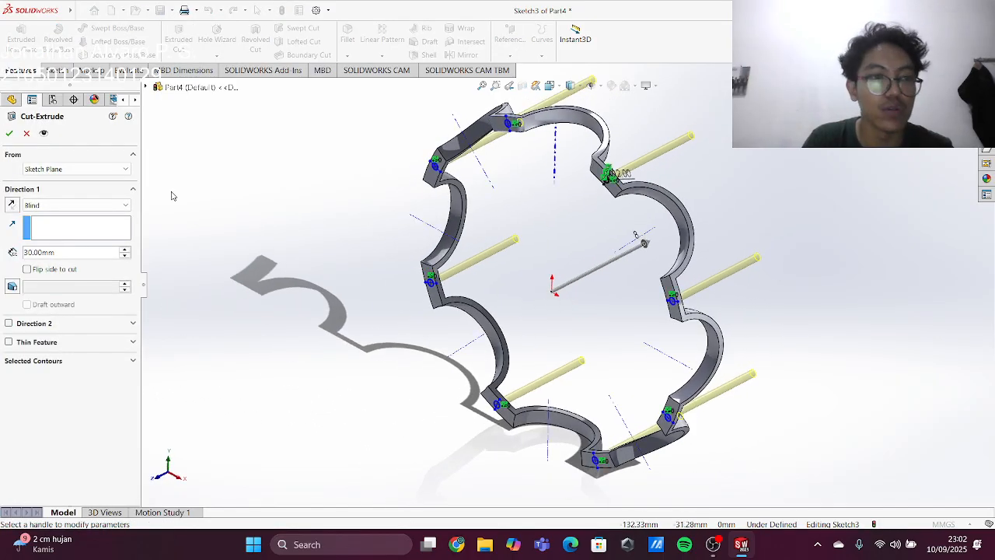
pyautogui.click(12, 133)
pyautogui.moveTo(684, 334); pyautogui.dragTo(692, 263, button='middle')
# - Save the finished cage part in Downloads as a SOLIDWORKS part named Part4444
pyautogui.click(80, 11)
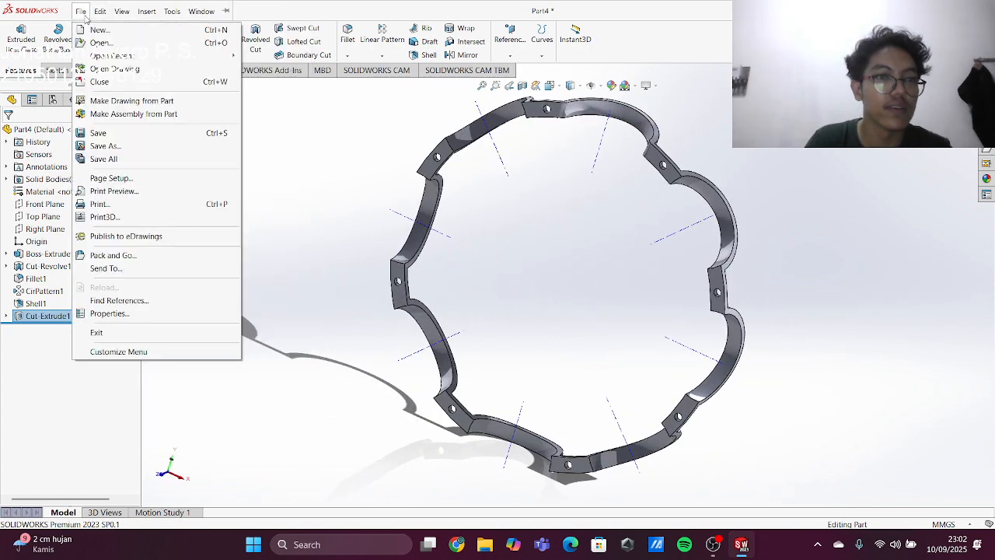
pyautogui.click(136, 146)
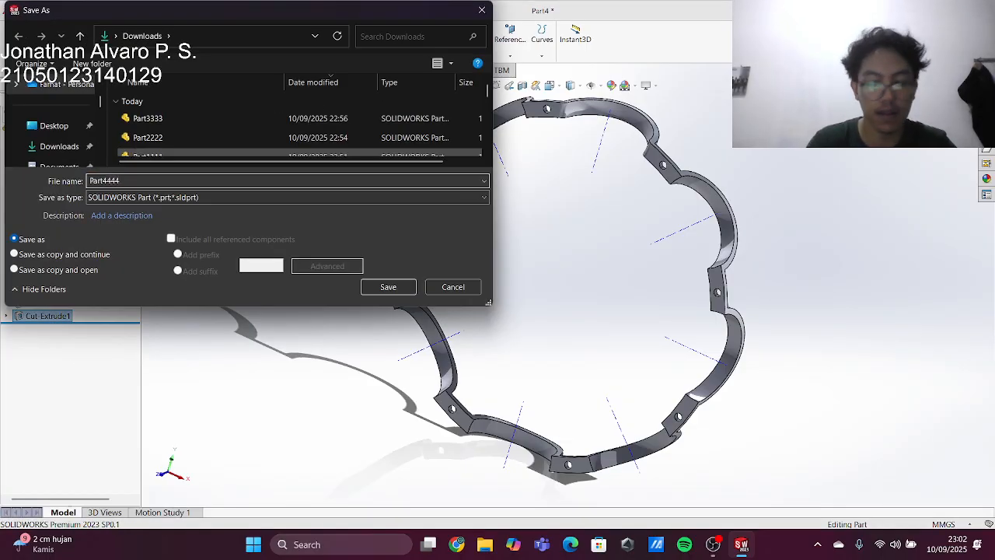
pyautogui.press('Return')
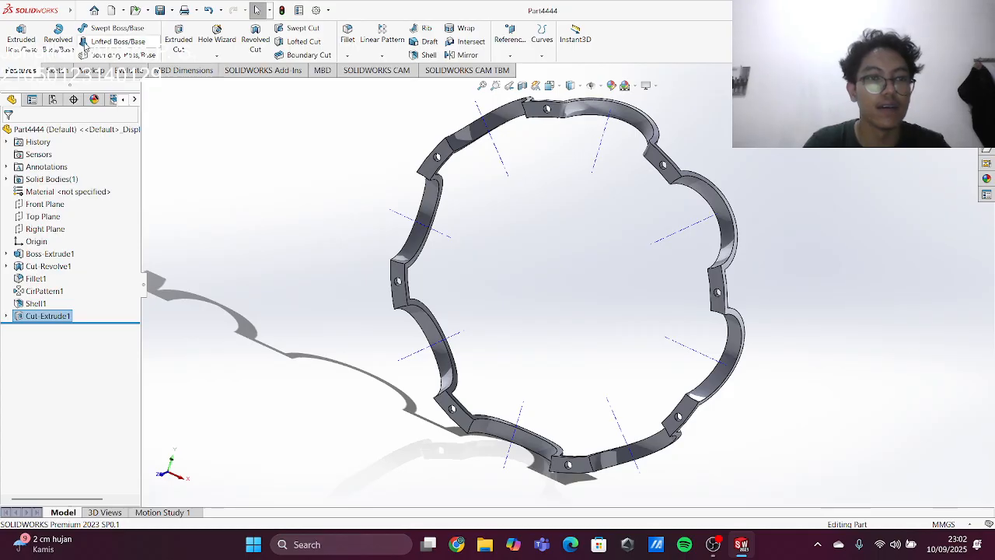
# - Create a new assembly and place the outer ring Part1111 as its first component
pyautogui.click(112, 11)
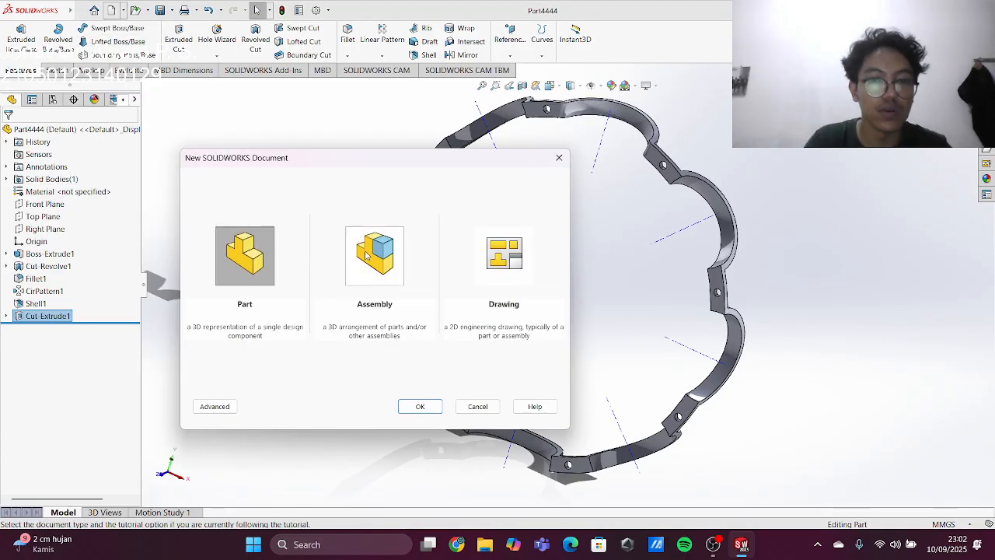
pyautogui.doubleClick(366, 255)
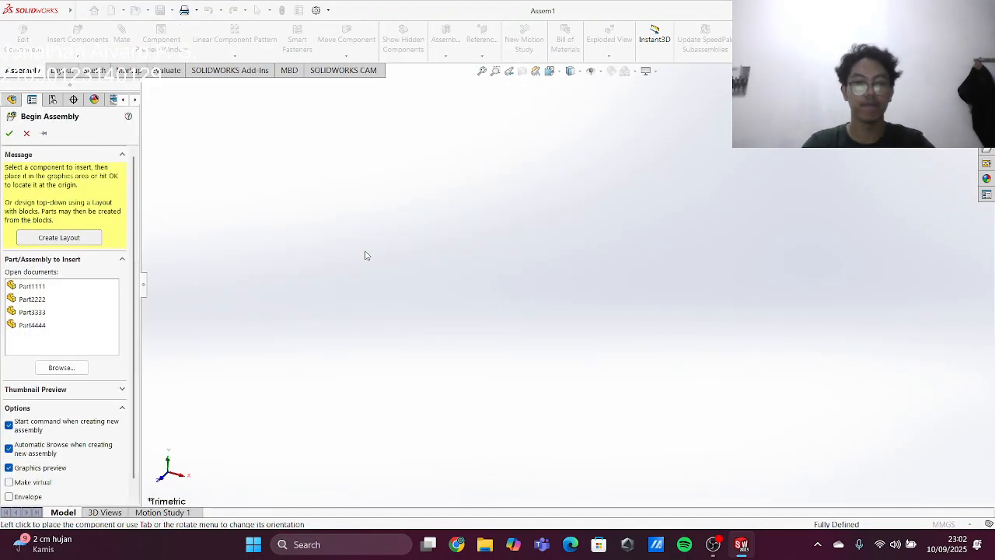
pyautogui.click(36, 286)
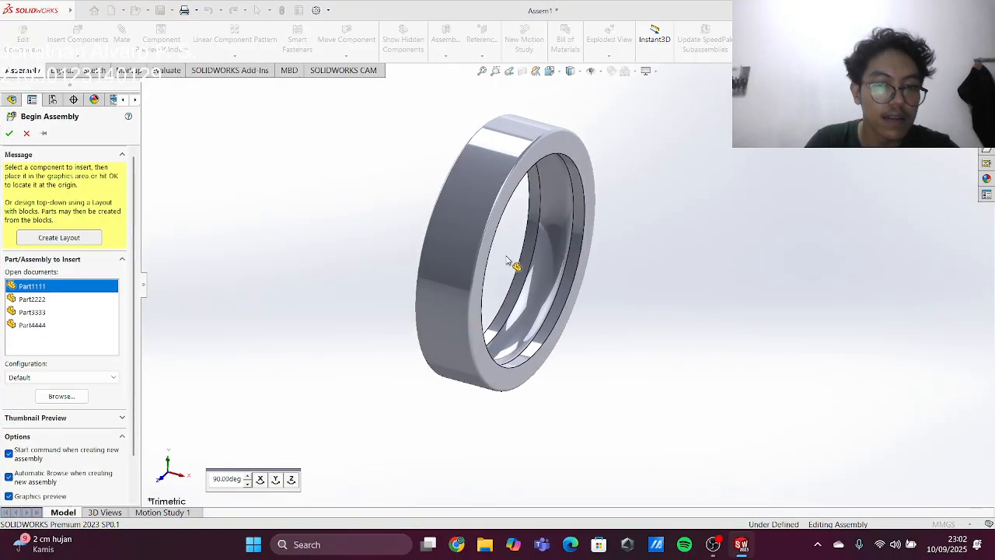
pyautogui.click(534, 280)
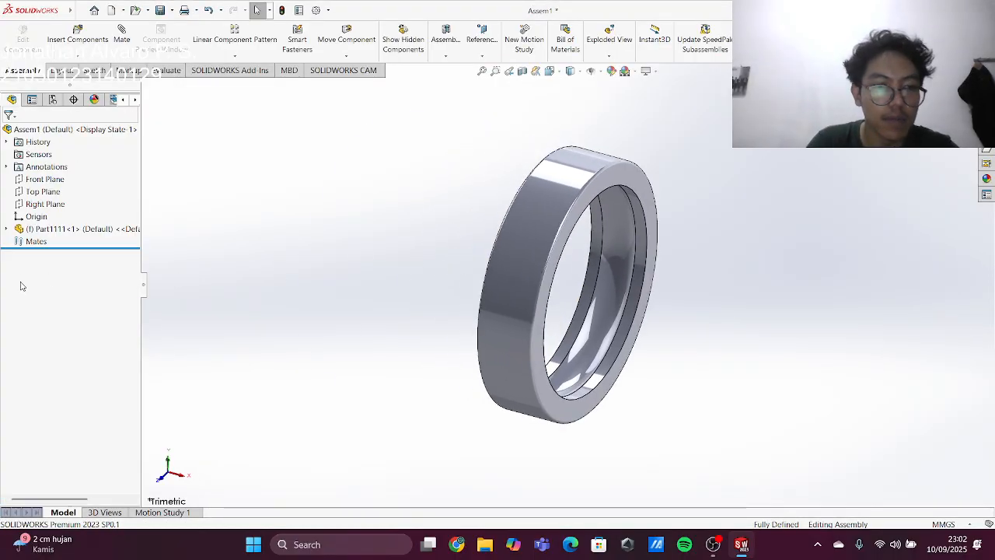
# - Insert the grooved inner ring Part2222 and the ball Part3333 beside the outer ring
pyautogui.click(78, 37)
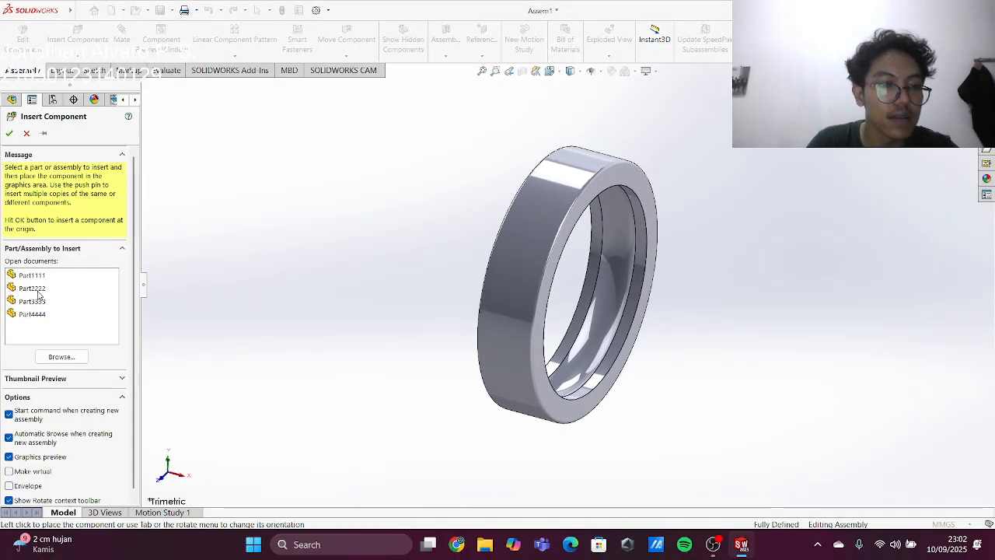
pyautogui.click(35, 289)
pyautogui.click(717, 332)
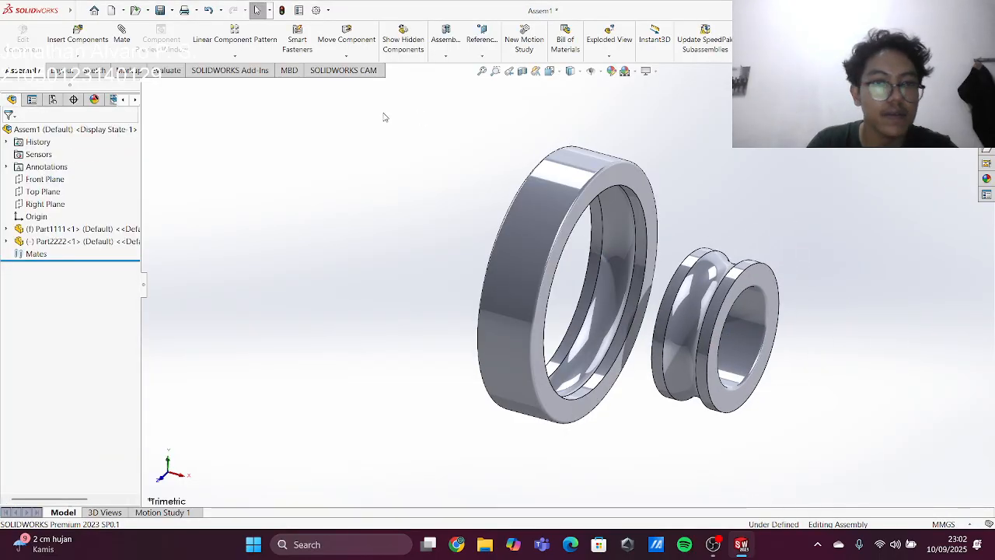
pyautogui.click(78, 38)
pyautogui.click(32, 300)
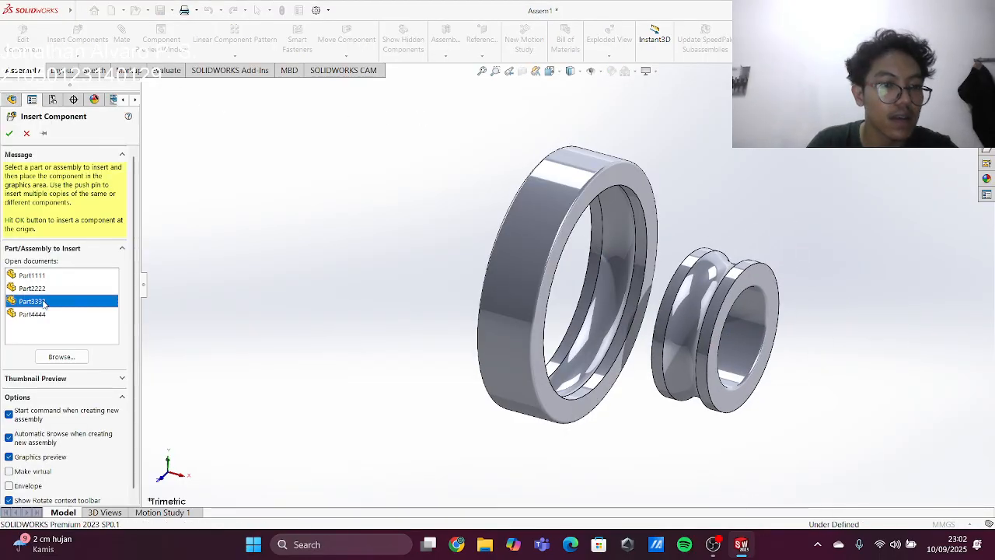
pyautogui.click(811, 358)
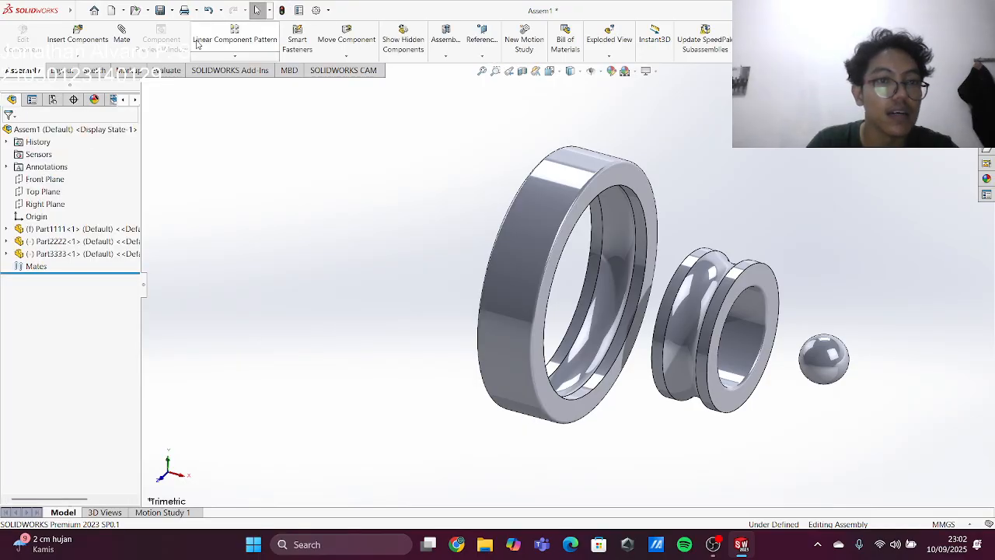
# - Insert the notched cage Part4444 into the assembly beside the ball
pyautogui.click(76, 38)
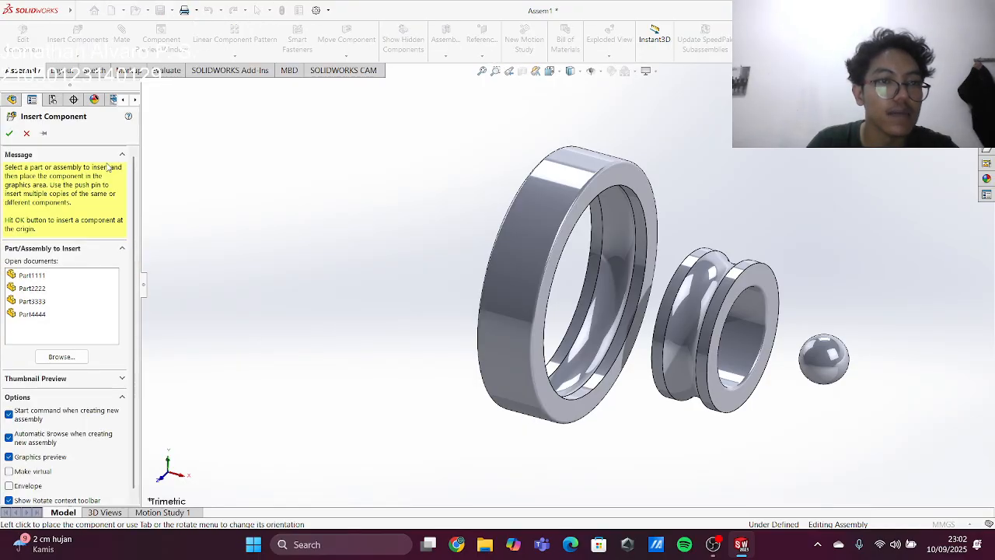
pyautogui.click(32, 314)
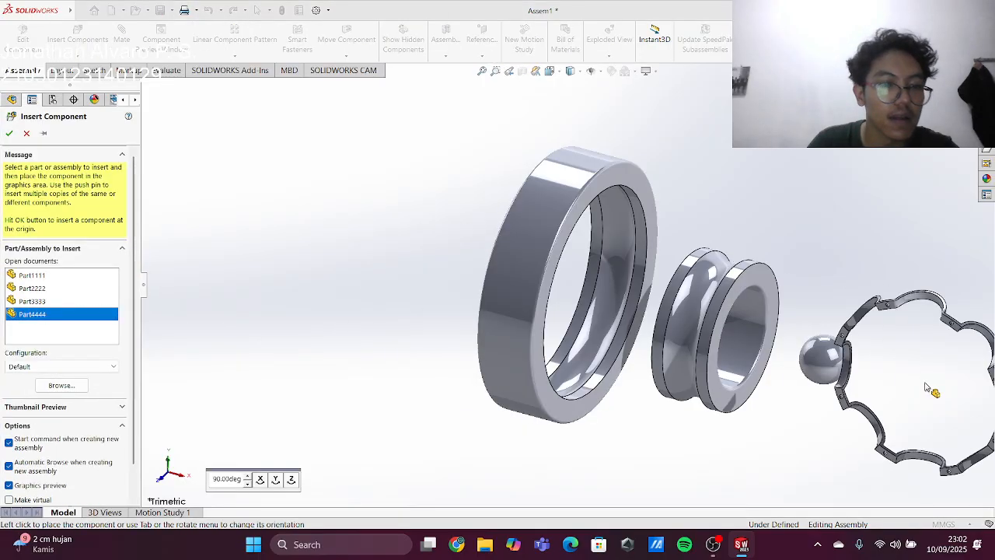
pyautogui.click(961, 361)
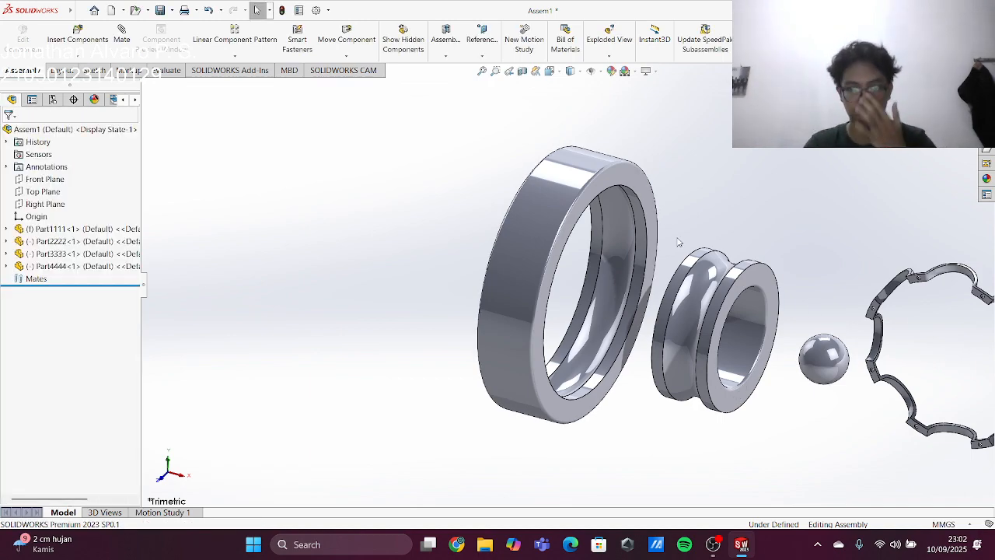
# - Add a concentric mate between the inner ring's outer cylindrical face and the outer ring's outer cylindrical face
pyautogui.scroll(-3, 678, 257)
pyautogui.scroll(4, 678, 311)
pyautogui.scroll(-3, 661, 307)
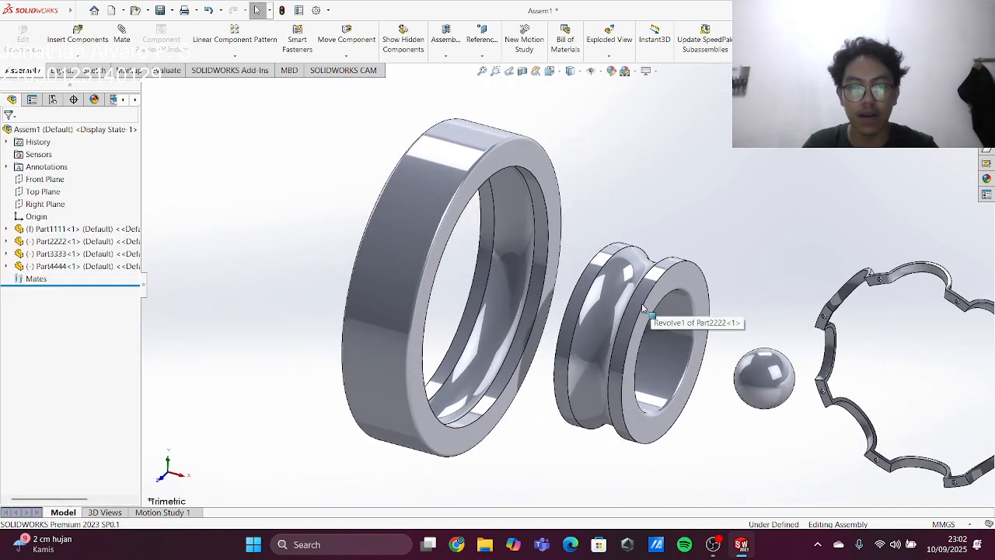
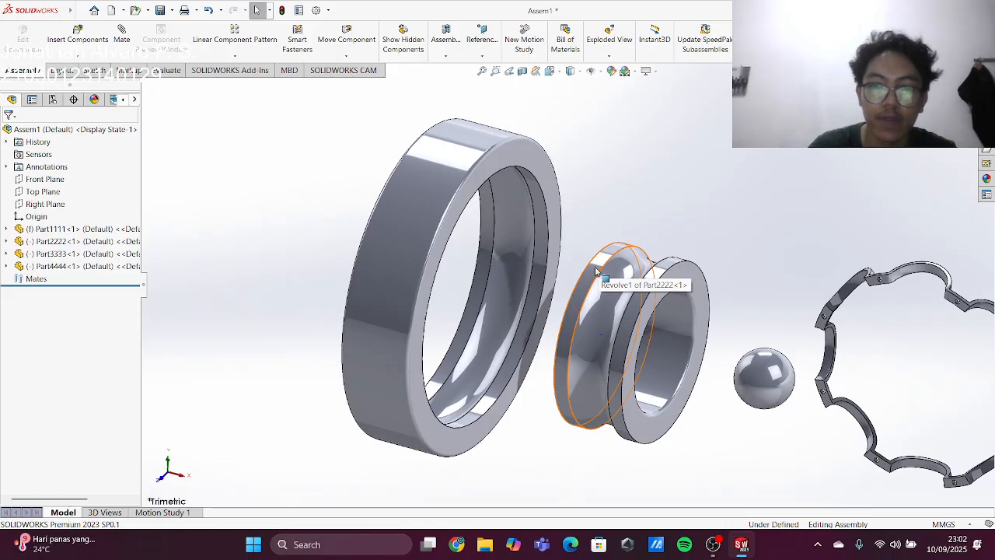
pyautogui.click(597, 271)
pyautogui.keyDown('ctrl'); pyautogui.click(418, 206); pyautogui.keyUp('ctrl')
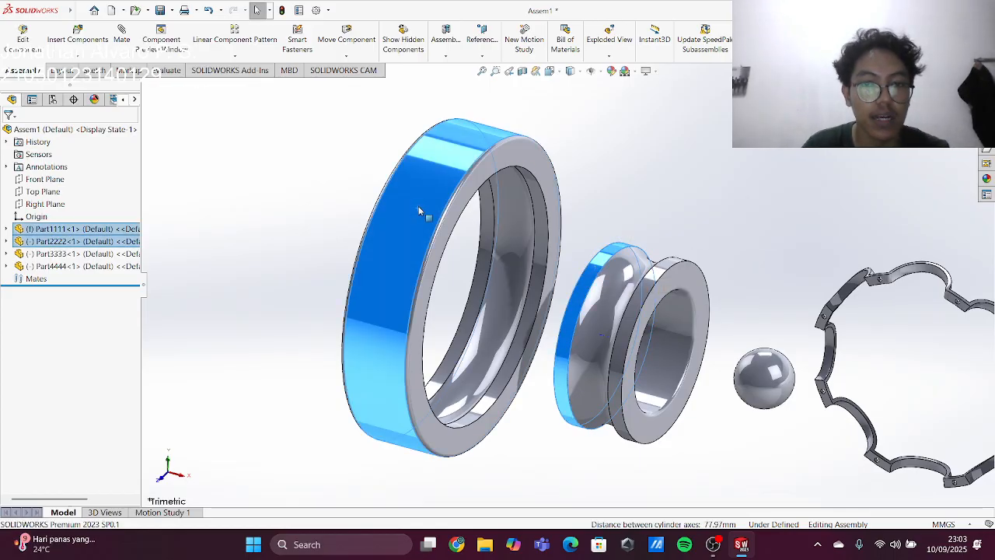
pyautogui.click(536, 164)
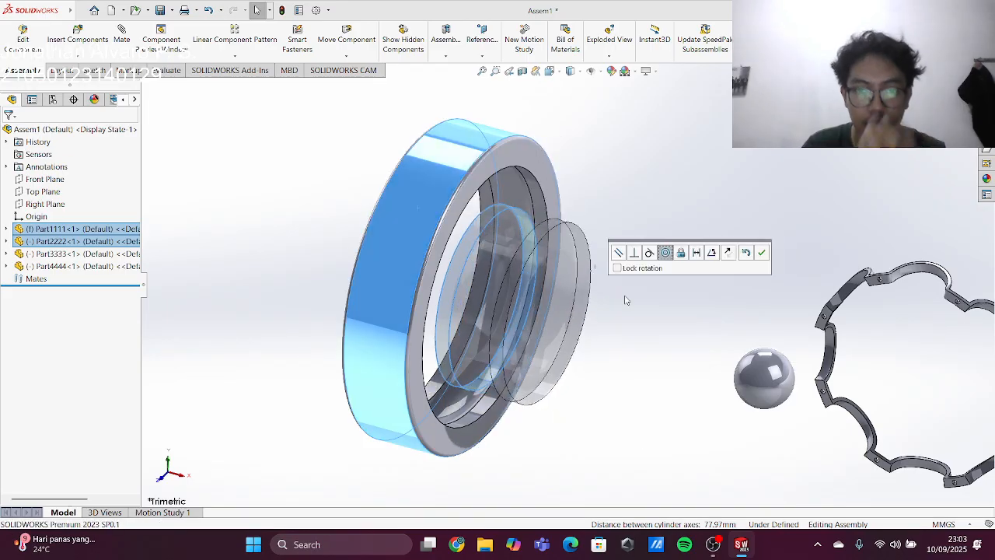
pyautogui.click(761, 252)
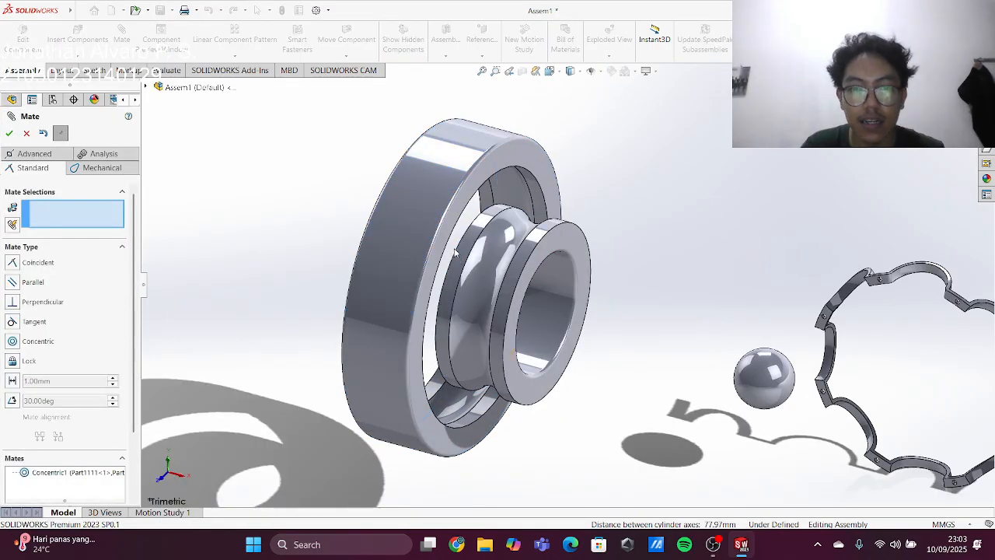
# - Add a coincident mate between the flat front faces of the inner ring and the outer ring
pyautogui.click(565, 244)
pyautogui.click(513, 151)
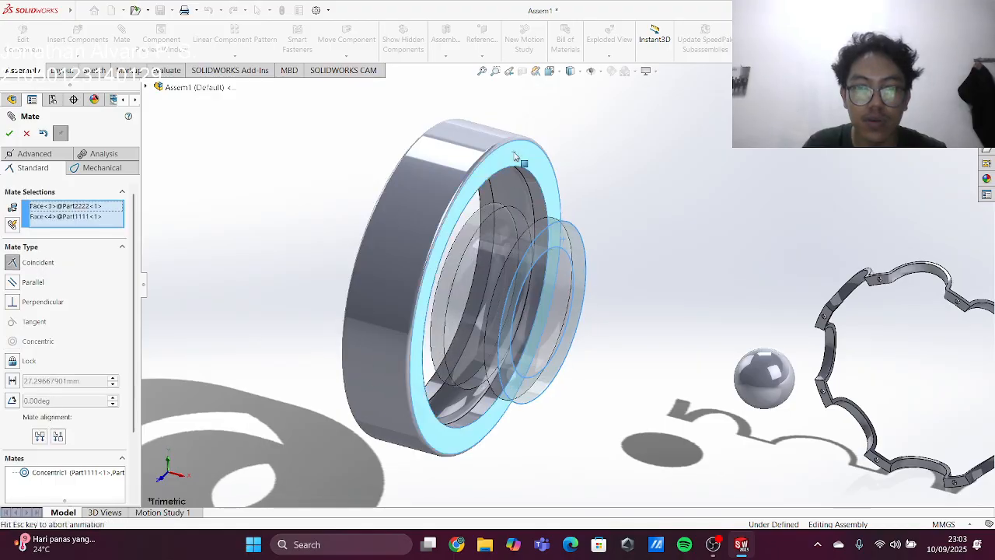
pyautogui.click(661, 129)
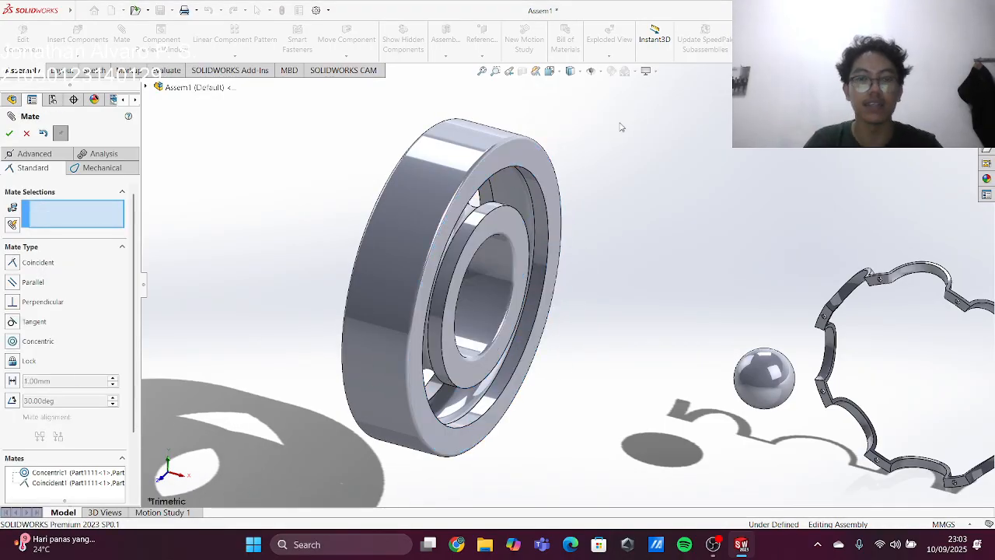
pyautogui.moveTo(605, 291)
pyautogui.mouseDown(button='middle')
pyautogui.moveTo(564, 226)
pyautogui.moveTo(599, 246)
pyautogui.moveTo(556, 245)
pyautogui.moveTo(552, 233)
pyautogui.moveTo(593, 255)
pyautogui.moveTo(611, 284)
pyautogui.mouseUp(button='middle')
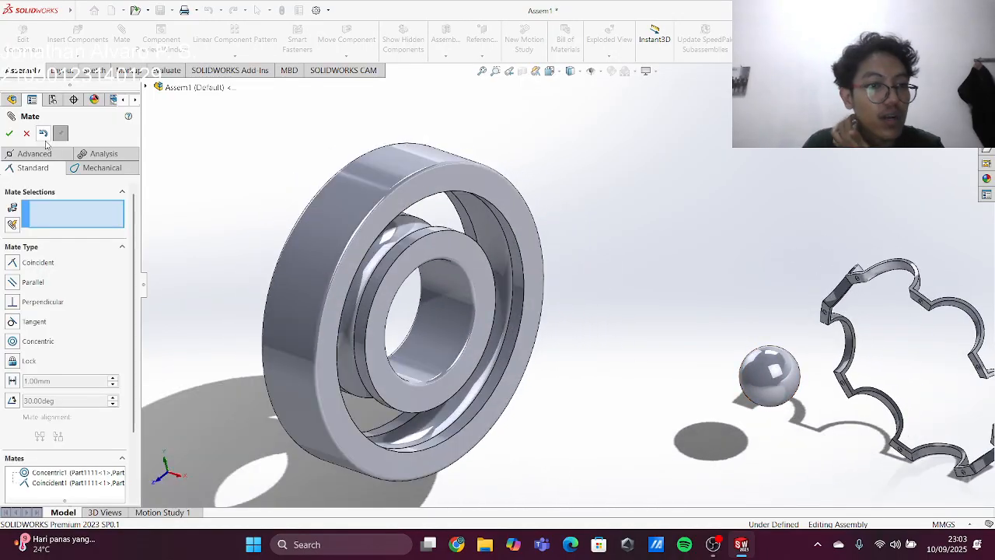
pyautogui.click(11, 133)
# - Move the ball into the gap between the inner and outer rings
pyautogui.moveTo(770, 372); pyautogui.dragTo(491, 244)
pyautogui.moveTo(591, 220); pyautogui.dragTo(526, 256, button='middle')
pyautogui.moveTo(538, 233); pyautogui.dragTo(553, 263)
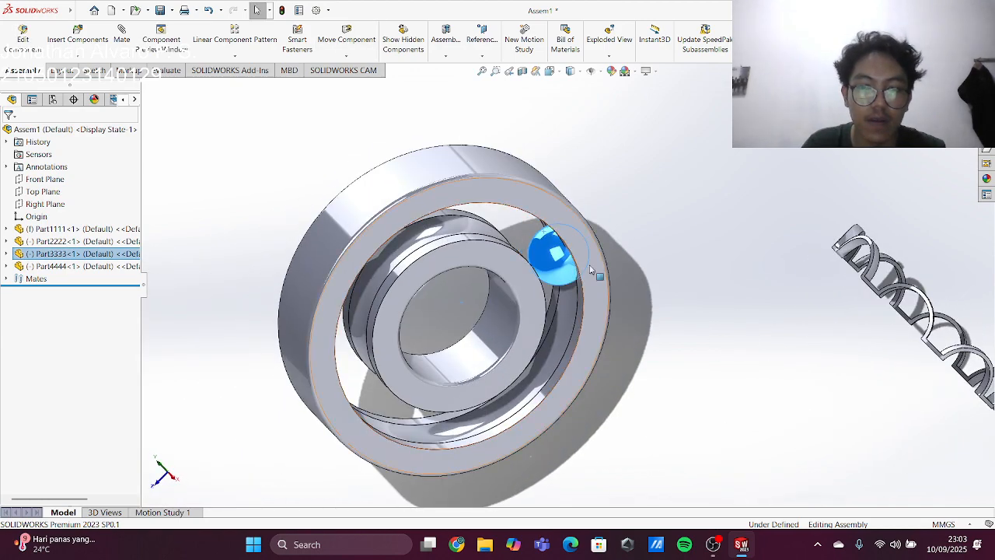
pyautogui.moveTo(608, 281); pyautogui.dragTo(569, 290, button='middle')
pyautogui.moveTo(554, 269); pyautogui.dragTo(538, 269)
pyautogui.moveTo(569, 282); pyautogui.dragTo(516, 272, button='middle')
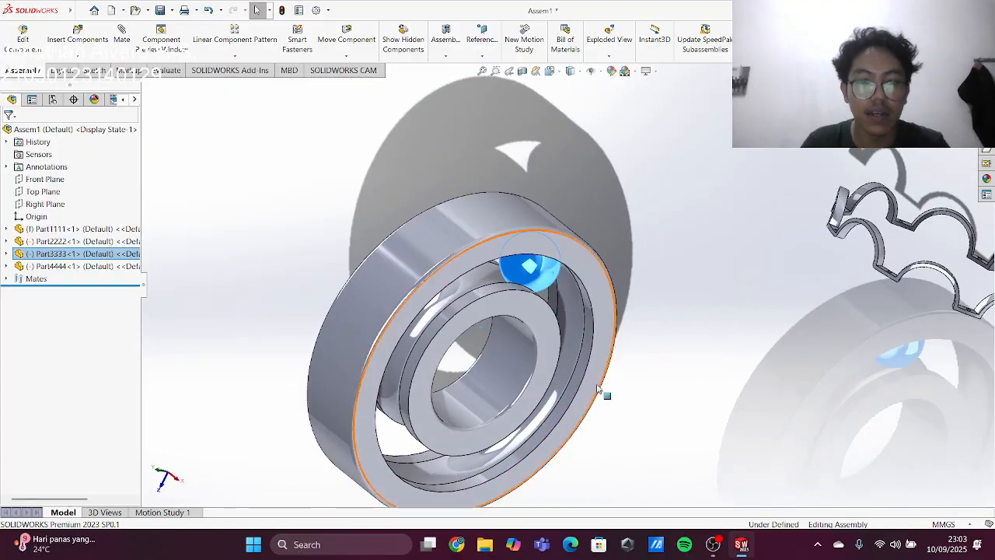
# - Add a tangent mate between the ball's surface and the inner ring's groove face
pyautogui.keyDown('ctrl'); pyautogui.click(487, 281); pyautogui.keyUp('ctrl')
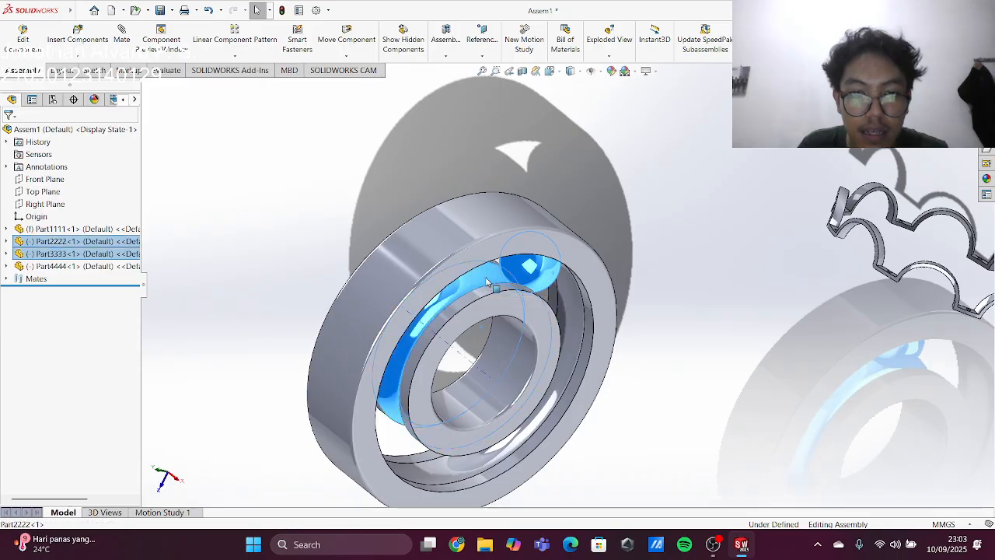
pyautogui.rightClick(532, 280)
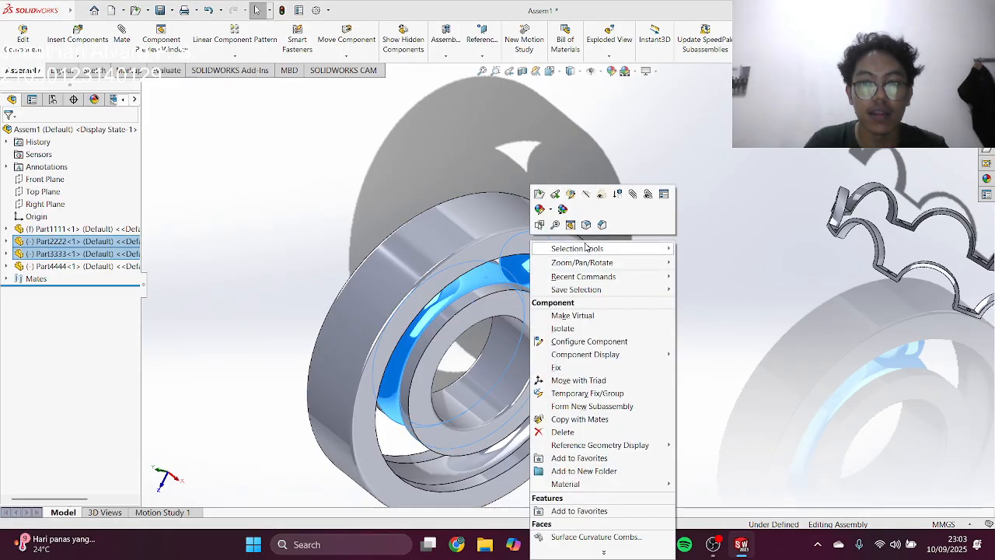
pyautogui.click(636, 195)
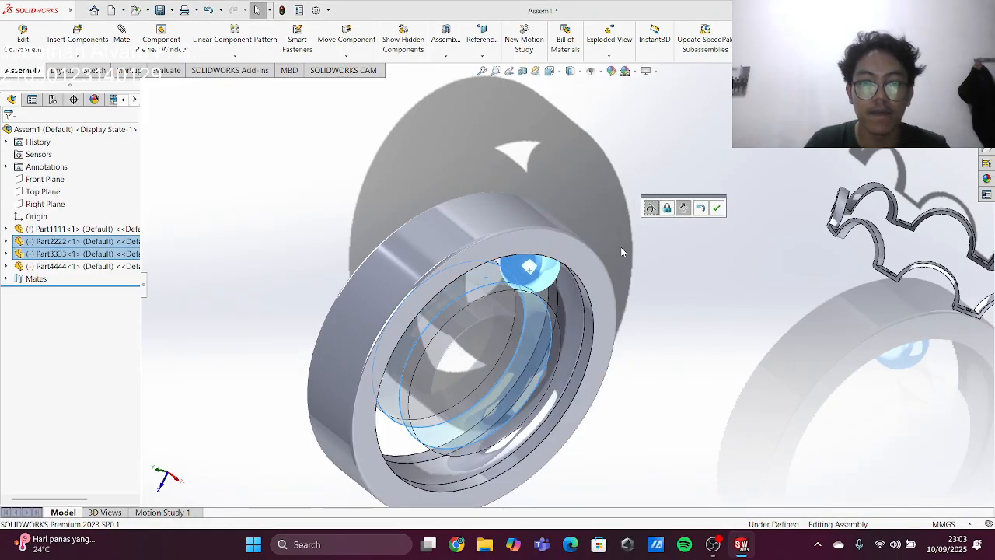
pyautogui.click(718, 207)
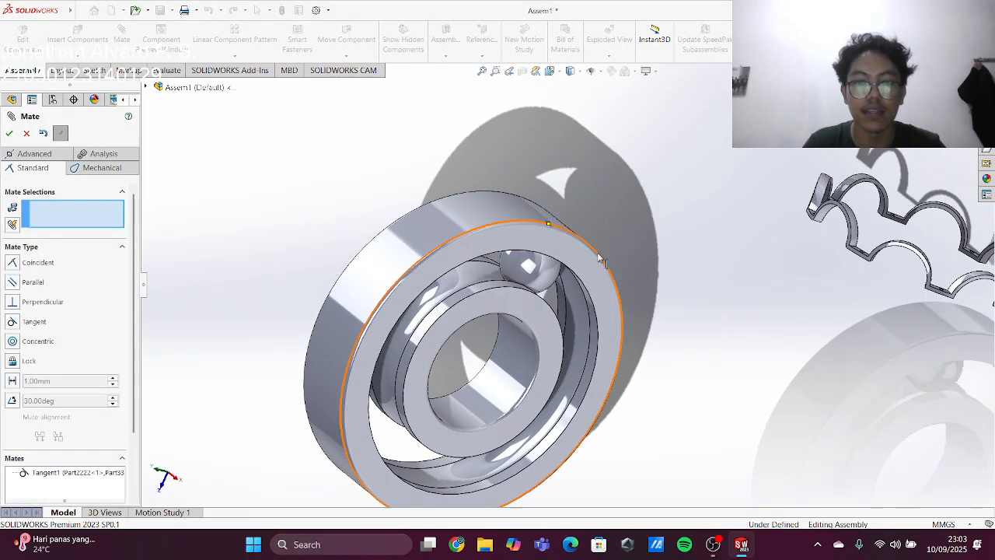
pyautogui.scroll(-2, 589, 244)
pyautogui.scroll(2, 589, 244)
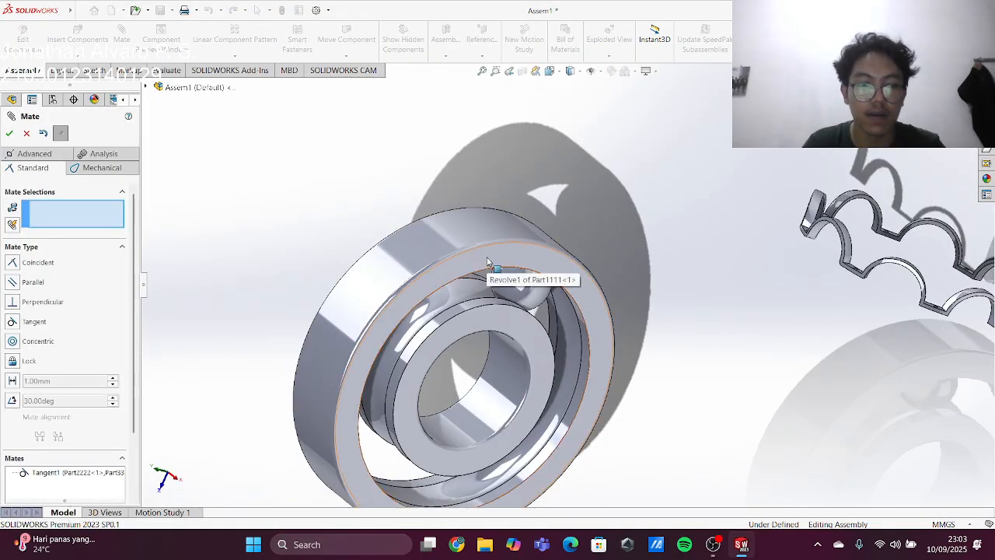
pyautogui.click(10, 132)
# - View the rings from the front and move the ball along the groove to the gap's upper centre
pyautogui.press('space')
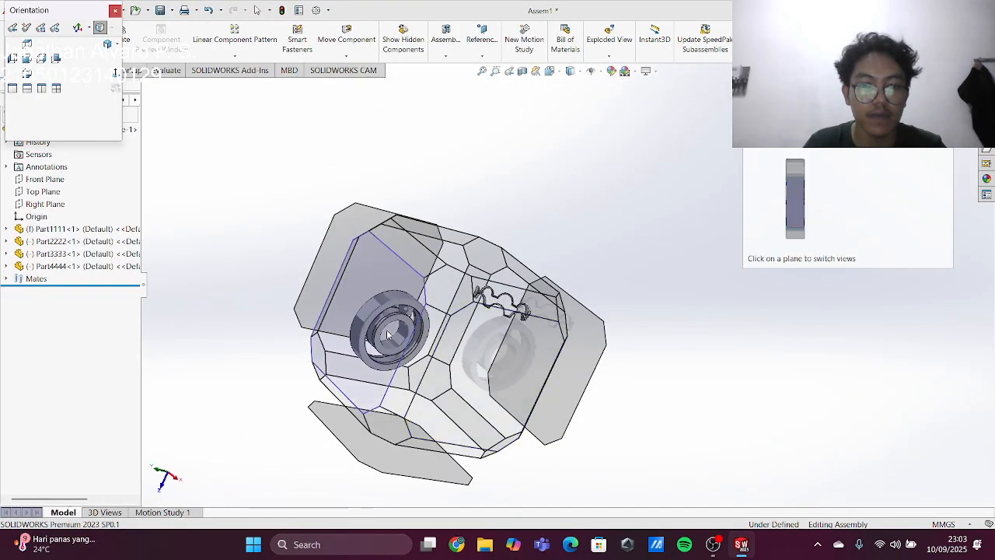
pyautogui.click(439, 325)
pyautogui.moveTo(549, 317); pyautogui.dragTo(490, 290, button='middle')
pyautogui.moveTo(580, 278); pyautogui.dragTo(553, 280, button='middle')
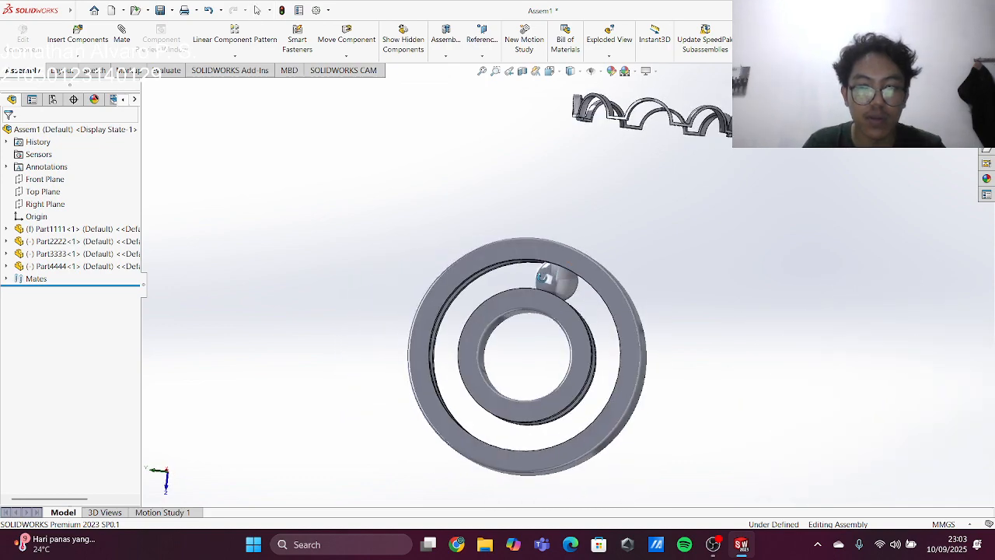
pyautogui.moveTo(554, 282); pyautogui.dragTo(534, 294)
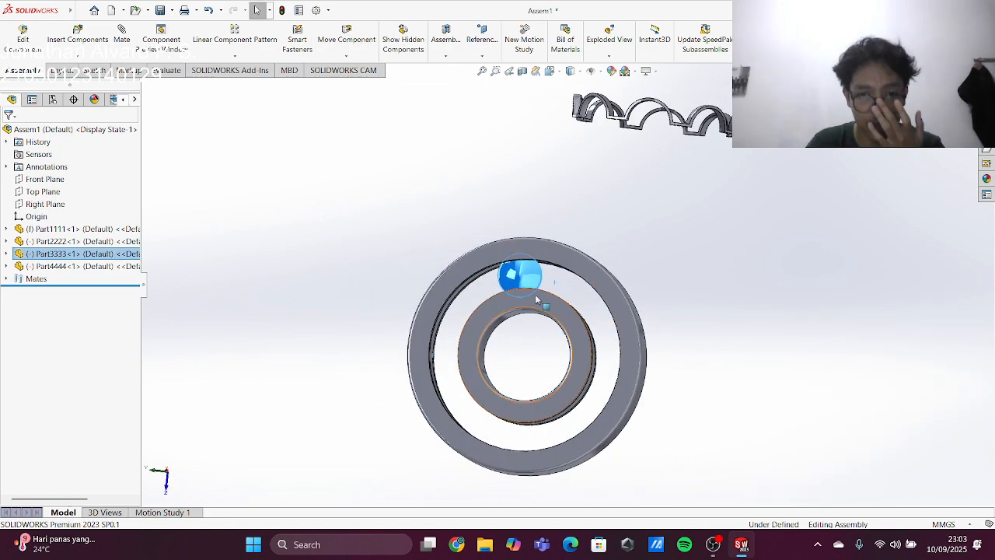
# - Set up a circular component pattern of the ball with 8 equally spaced instances over 360 degrees
pyautogui.scroll(-2, 534, 295)
pyautogui.scroll(3, 535, 295)
pyautogui.scroll(-2, 537, 311)
pyautogui.press('space')
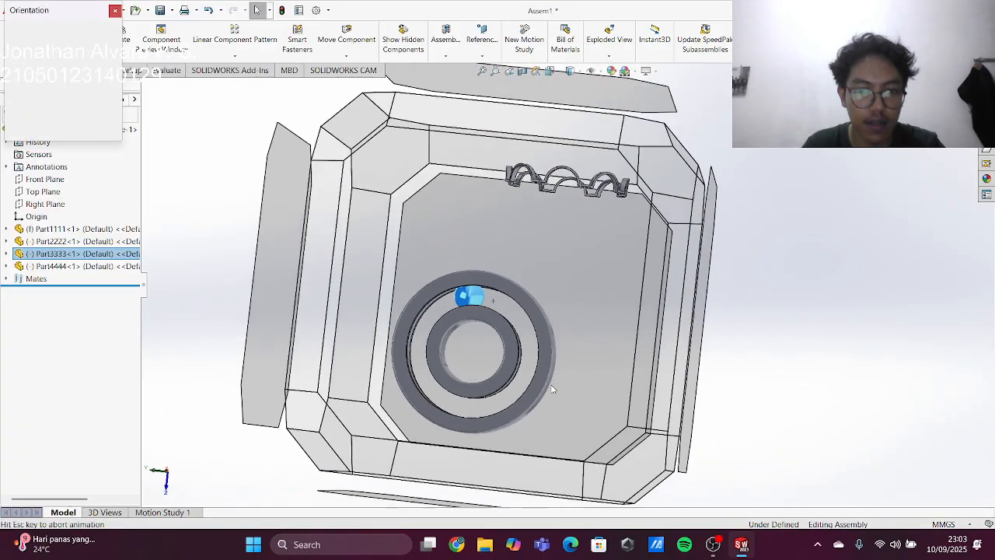
pyautogui.click(449, 340)
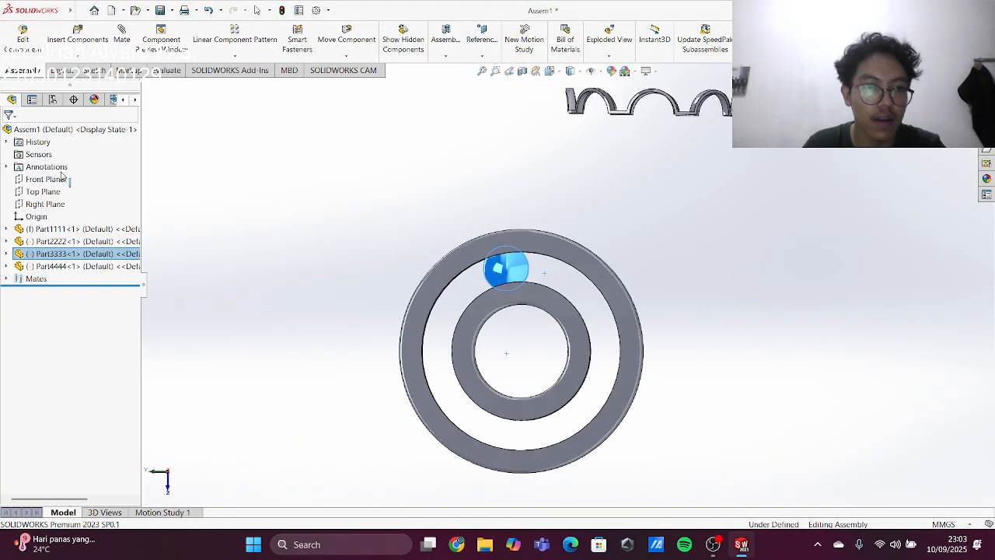
pyautogui.moveTo(601, 289); pyautogui.dragTo(559, 311, button='middle')
pyautogui.scroll(-4, 573, 296)
pyautogui.scroll(2, 560, 290)
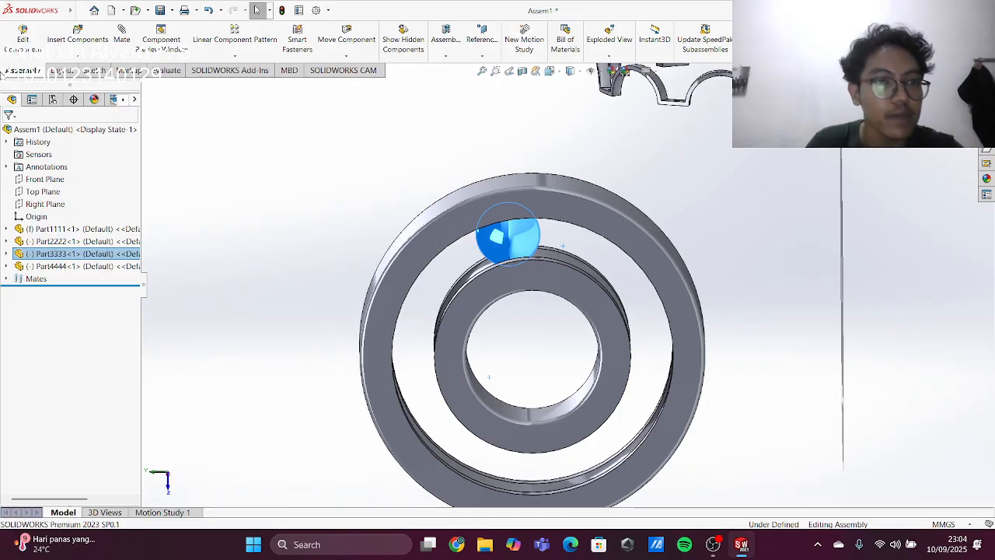
pyautogui.click(62, 70)
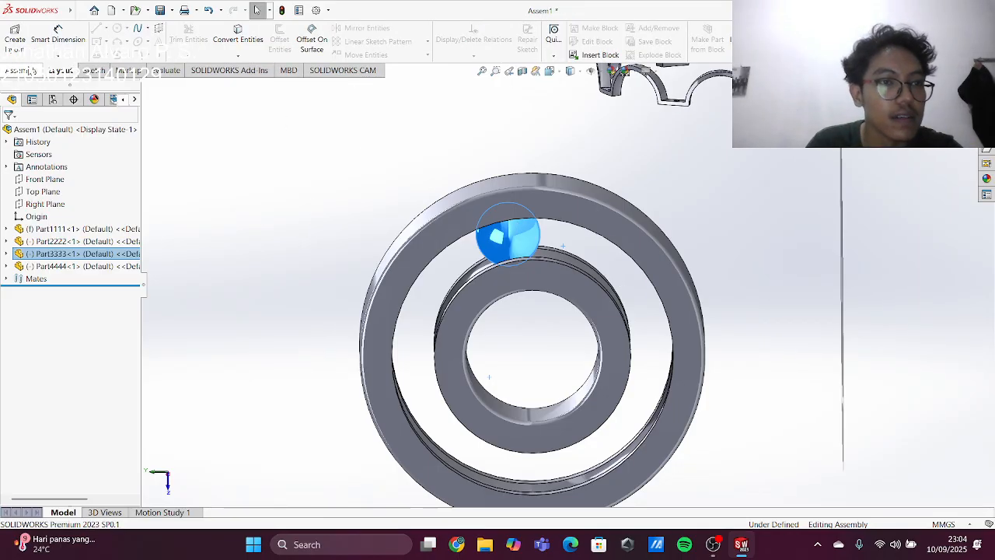
pyautogui.click(21, 70)
pyautogui.click(235, 56)
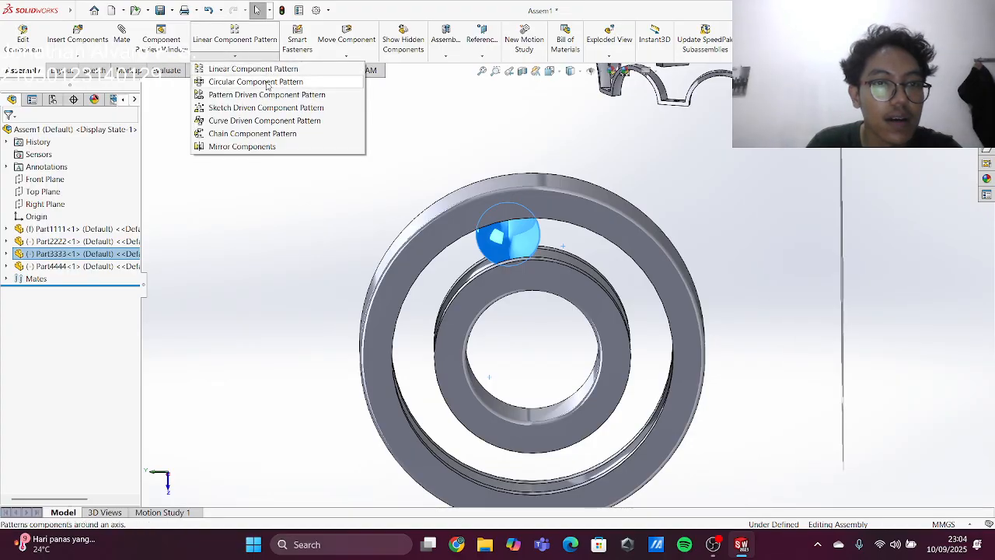
pyautogui.click(267, 83)
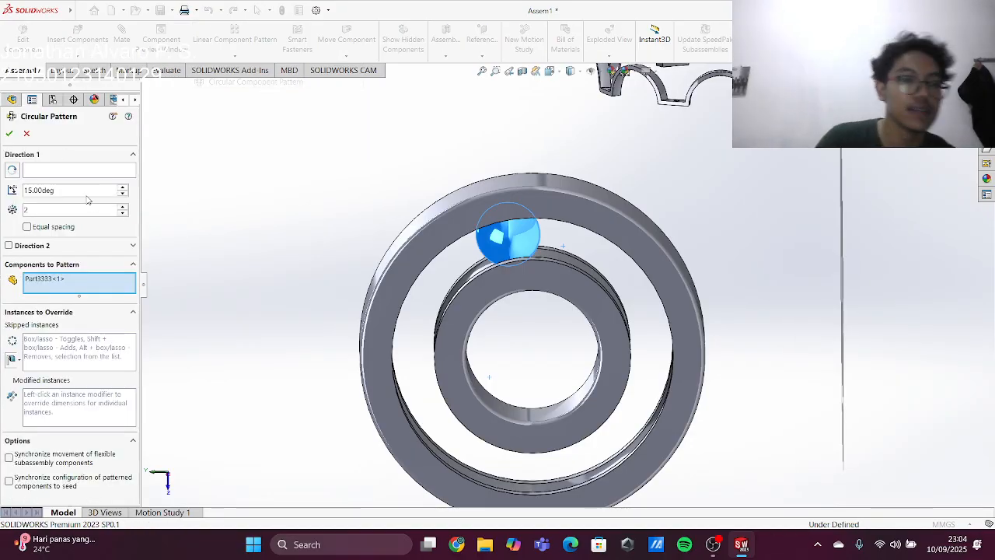
pyautogui.click(27, 227)
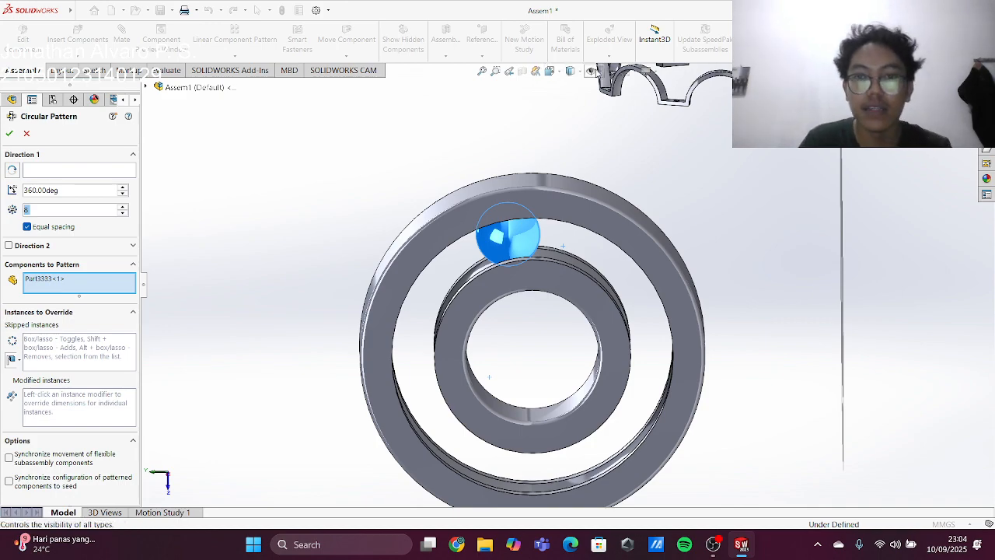
# - Show the reference axes and pattern the ball around the inner ring's central axis
pyautogui.click(594, 71)
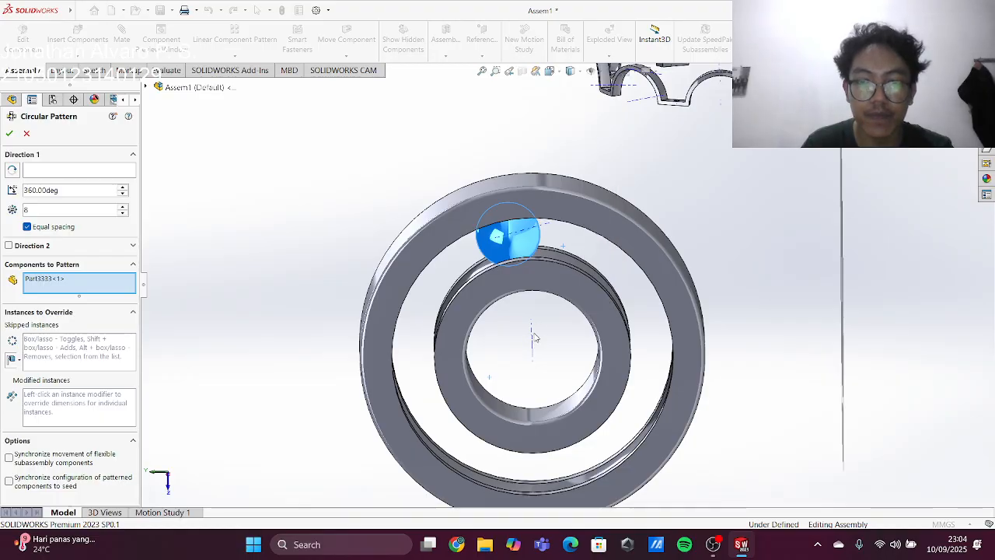
pyautogui.scroll(-3, 533, 346)
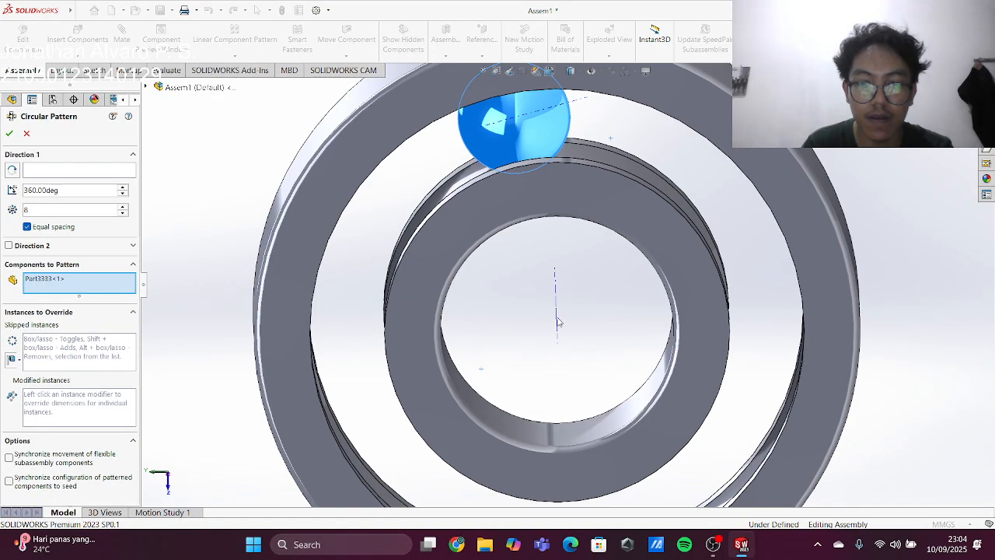
pyautogui.click(110, 171)
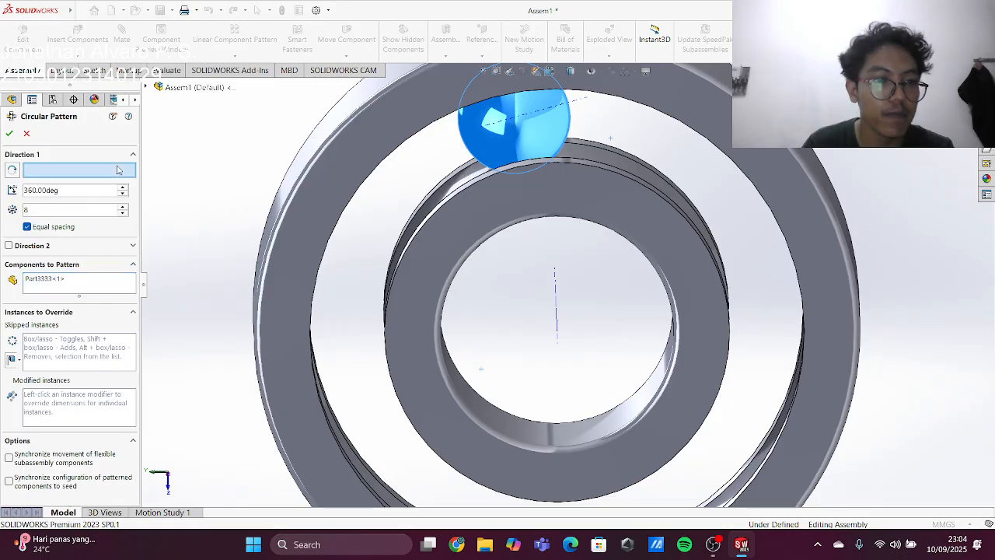
pyautogui.click(556, 318)
pyautogui.scroll(5, 617, 257)
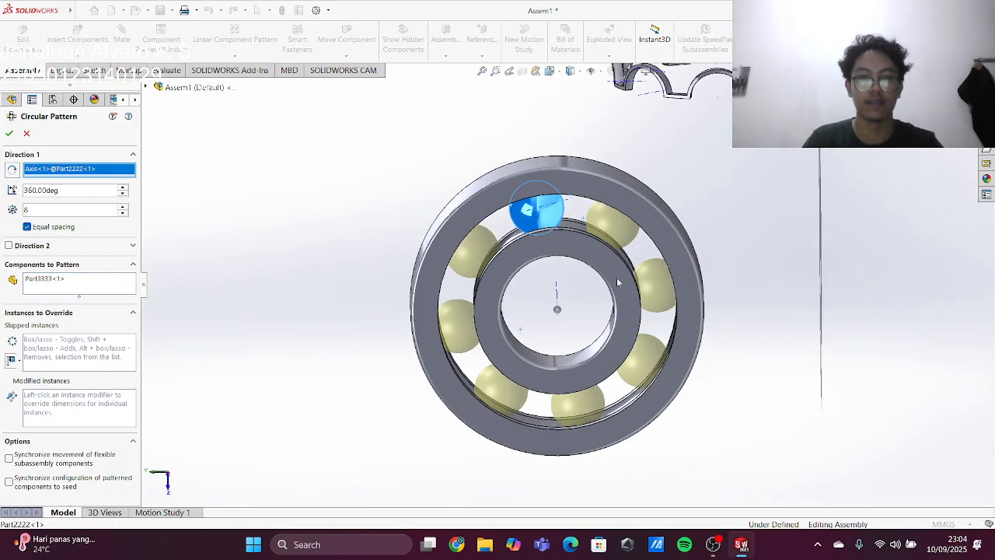
pyautogui.click(9, 133)
# - Move one of the patterned balls a short way along the groove so the whole set rotates
pyautogui.moveTo(675, 193); pyautogui.dragTo(676, 232, button='middle')
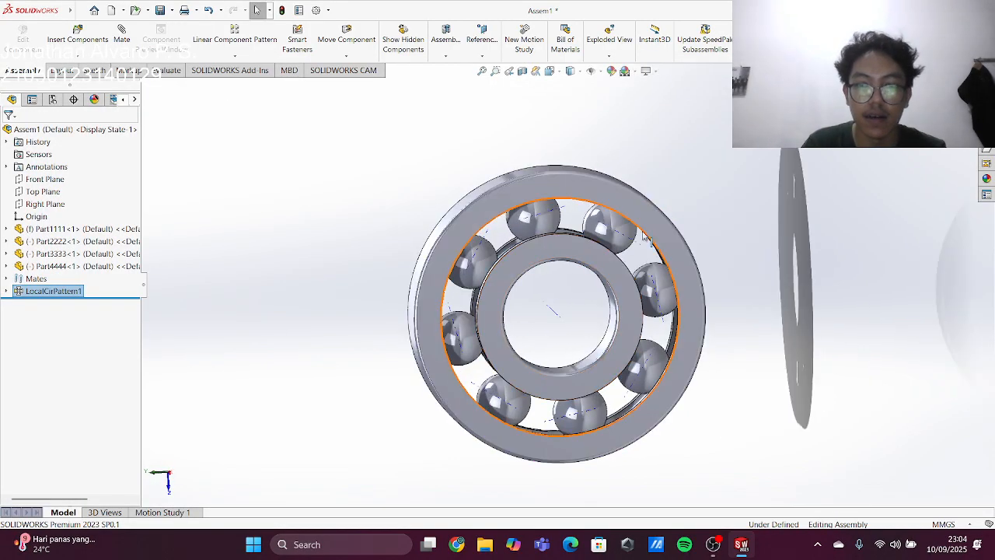
pyautogui.moveTo(607, 227)
pyautogui.mouseDown()
pyautogui.moveTo(646, 274)
pyautogui.moveTo(540, 349)
pyautogui.moveTo(528, 279)
pyautogui.moveTo(561, 255)
pyautogui.moveTo(589, 284)
pyautogui.moveTo(624, 225)
pyautogui.mouseUp()
pyautogui.scroll(-2, 639, 183)
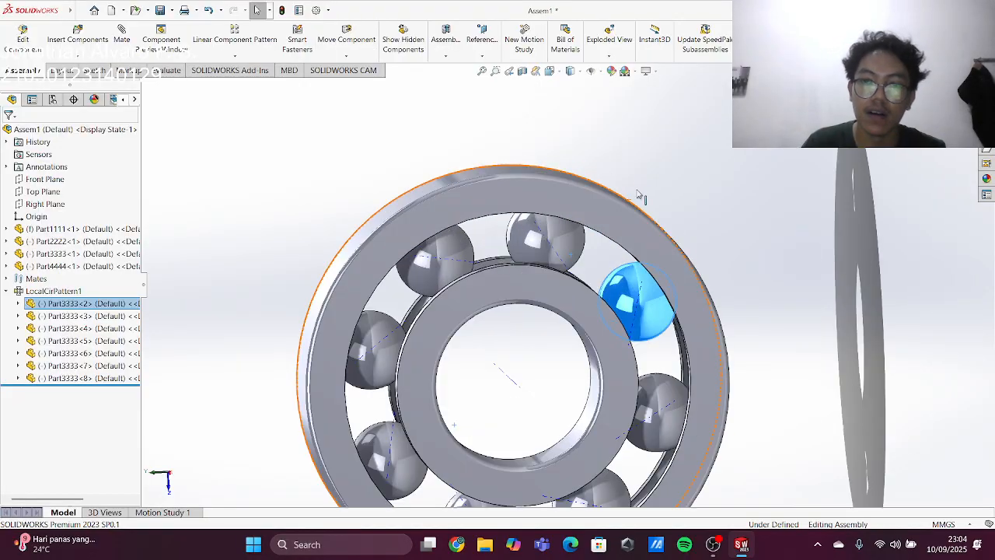
pyautogui.scroll(2, 645, 176)
pyautogui.scroll(2, 663, 198)
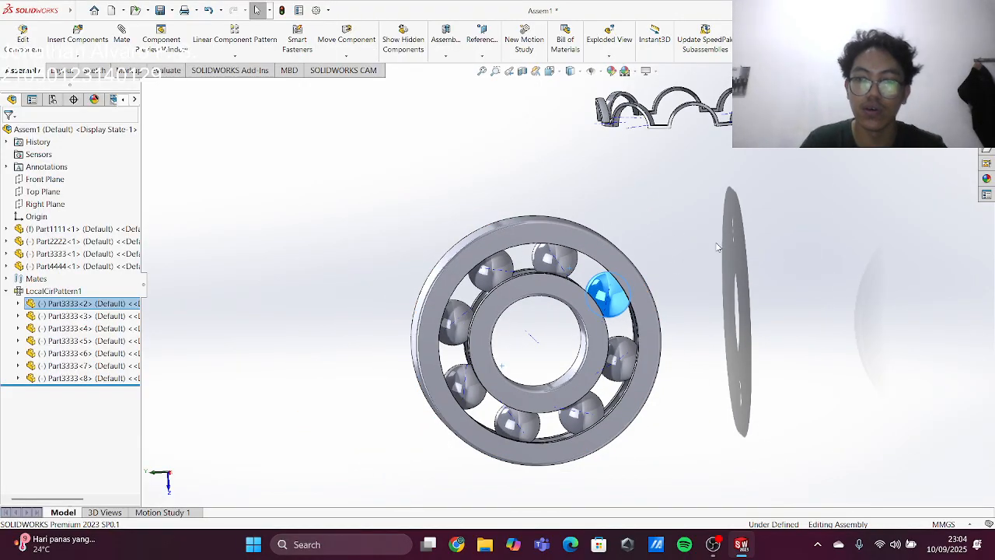
pyautogui.scroll(-2, 738, 222)
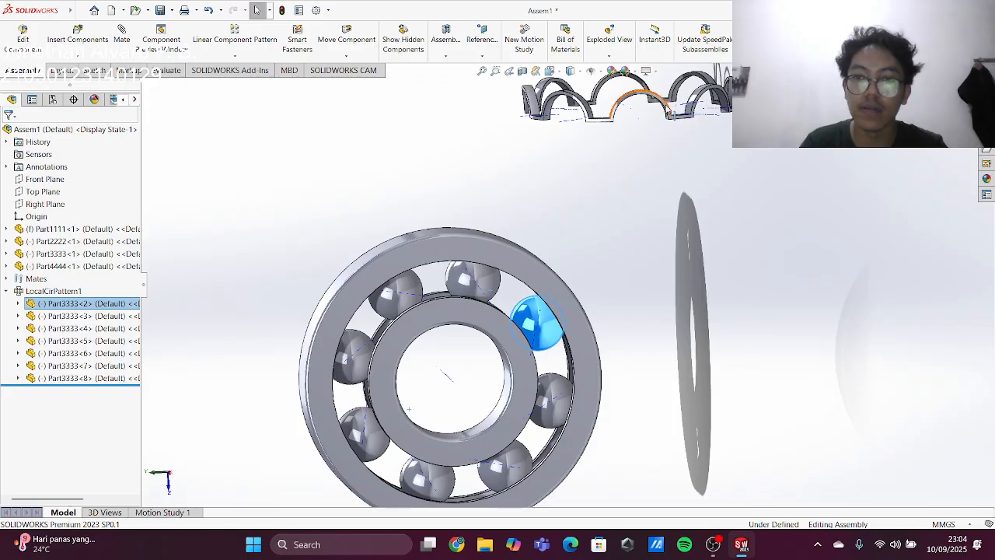
# - Move the notched cage close beside the front side of the bearing rings
pyautogui.moveTo(673, 115); pyautogui.dragTo(588, 248)
pyautogui.moveTo(499, 302); pyautogui.dragTo(574, 308, button='middle')
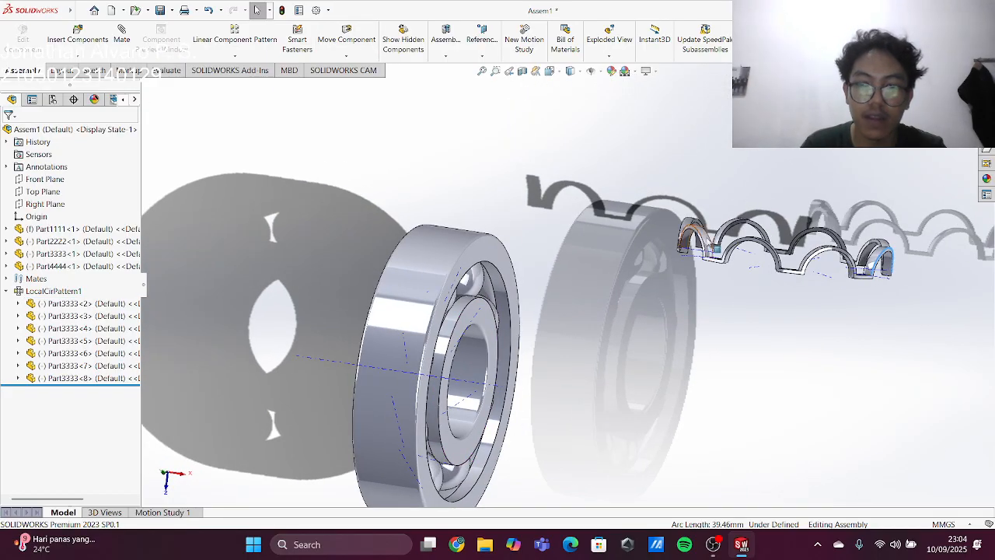
pyautogui.moveTo(707, 238); pyautogui.dragTo(545, 264)
pyautogui.moveTo(522, 288); pyautogui.dragTo(528, 289, button='middle')
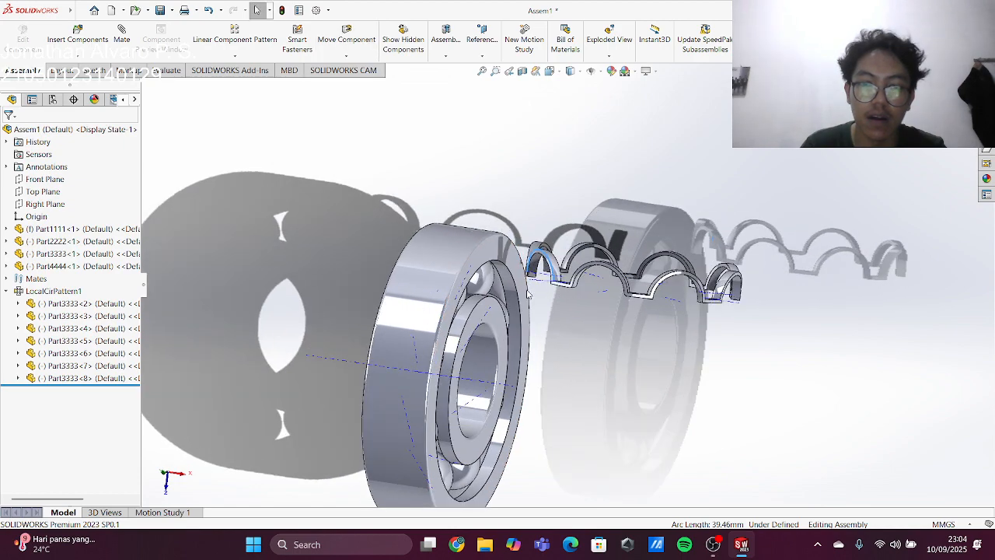
# - Add a concentric mate between the cage's outer curved face and the outer ring's outer cylindrical face
pyautogui.scroll(2, 528, 294)
pyautogui.scroll(-8, 528, 294)
pyautogui.scroll(2, 632, 245)
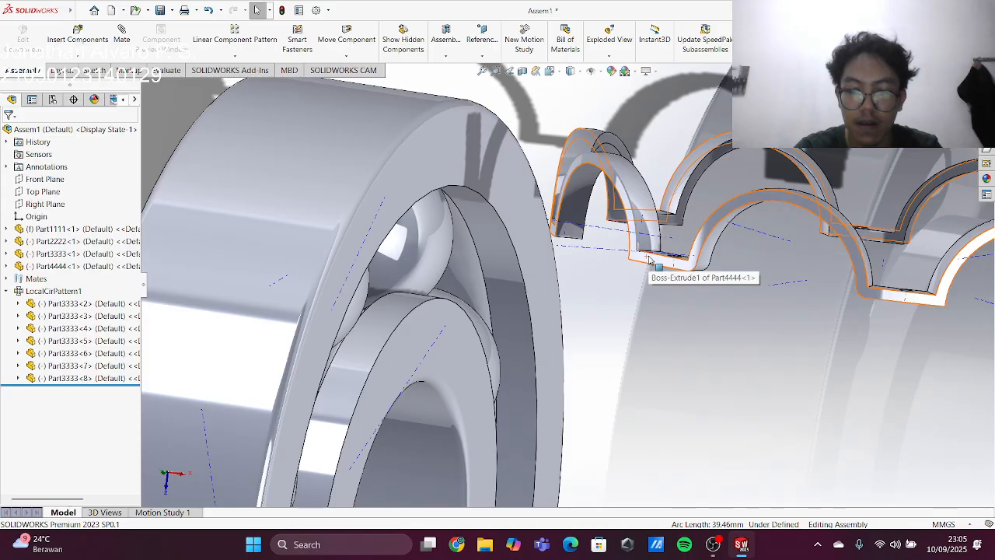
pyautogui.click(632, 217)
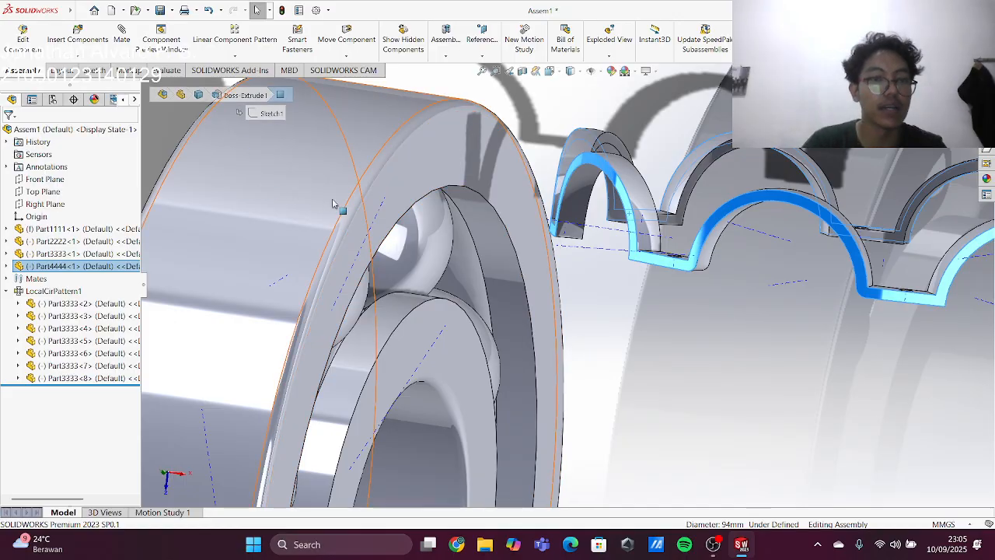
pyautogui.keyDown('ctrl'); pyautogui.click(288, 201); pyautogui.keyUp('ctrl')
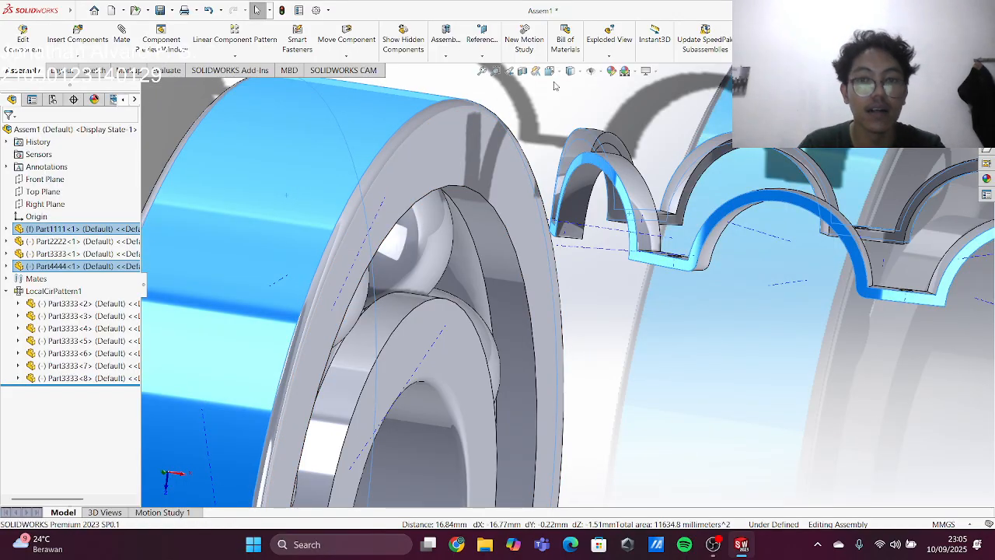
pyautogui.rightClick(590, 171)
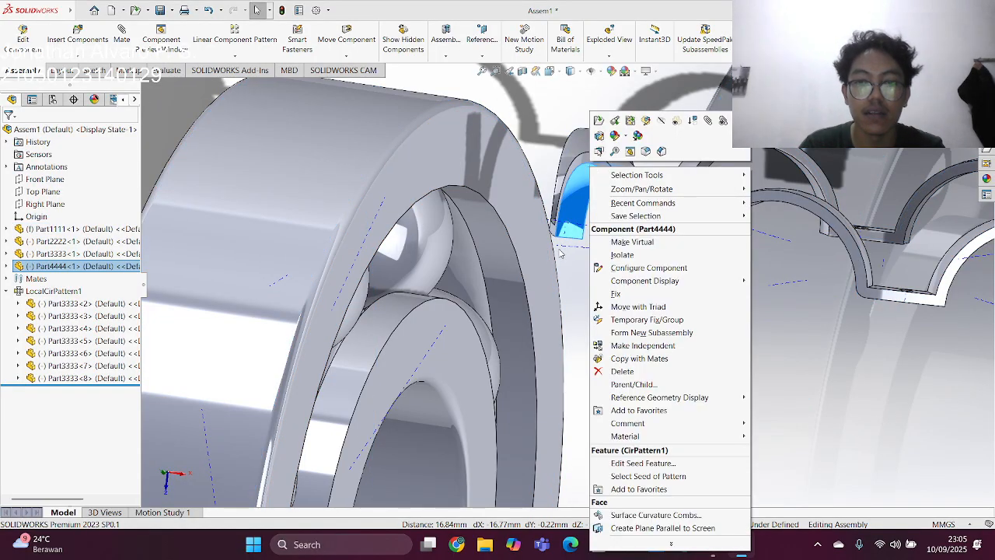
pyautogui.click(559, 254)
pyautogui.click(593, 162)
pyautogui.keyDown('ctrl'); pyautogui.click(325, 170); pyautogui.keyUp('ctrl')
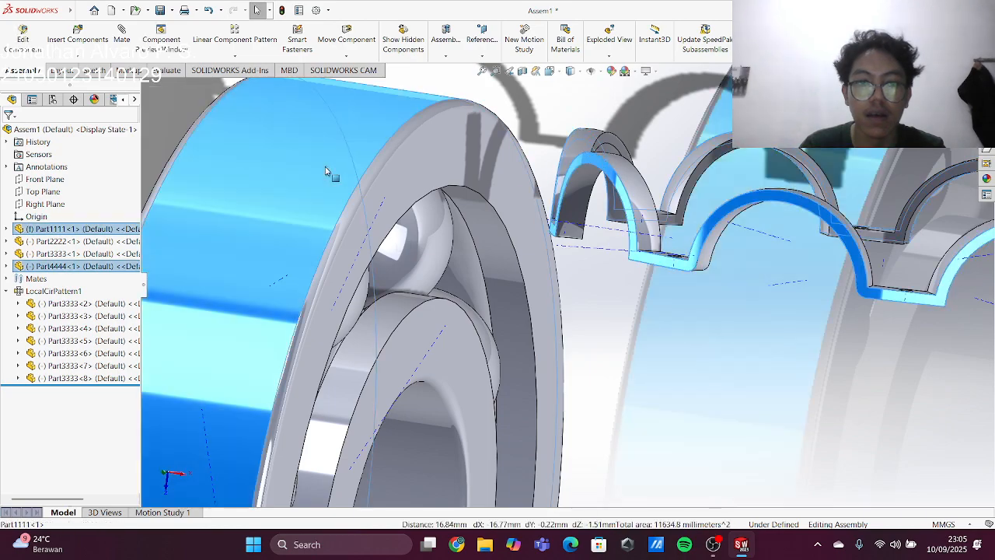
pyautogui.click(456, 107)
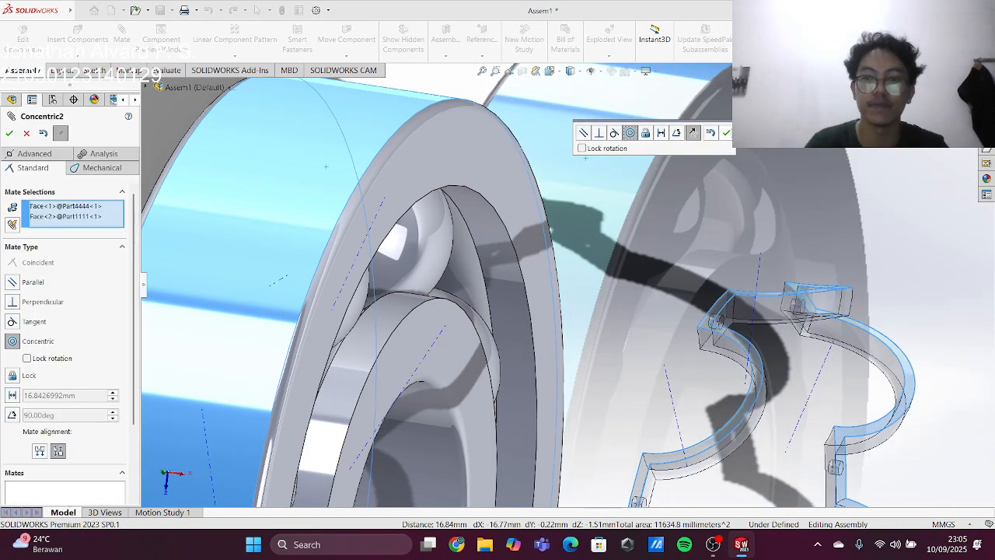
pyautogui.click(726, 133)
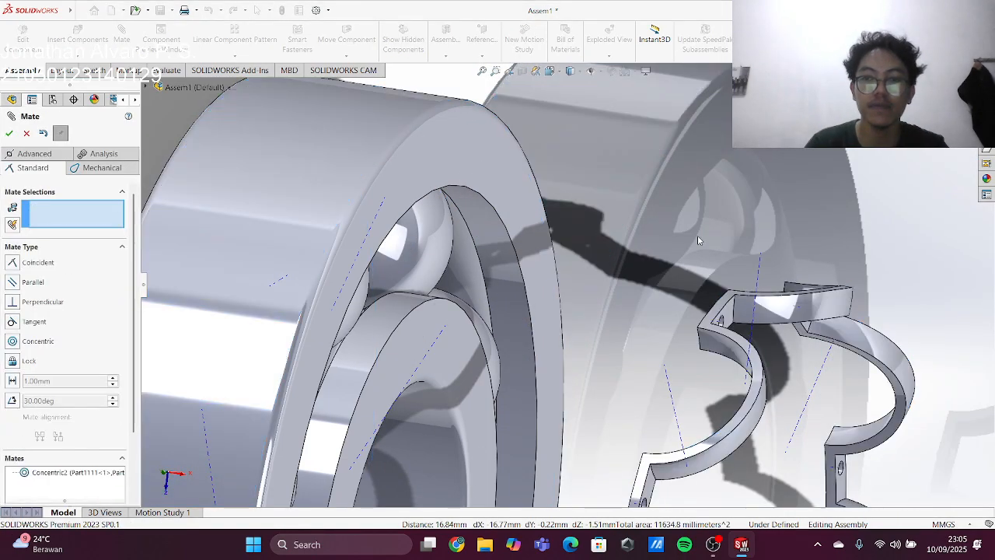
pyautogui.moveTo(697, 235); pyautogui.dragTo(787, 153, button='middle')
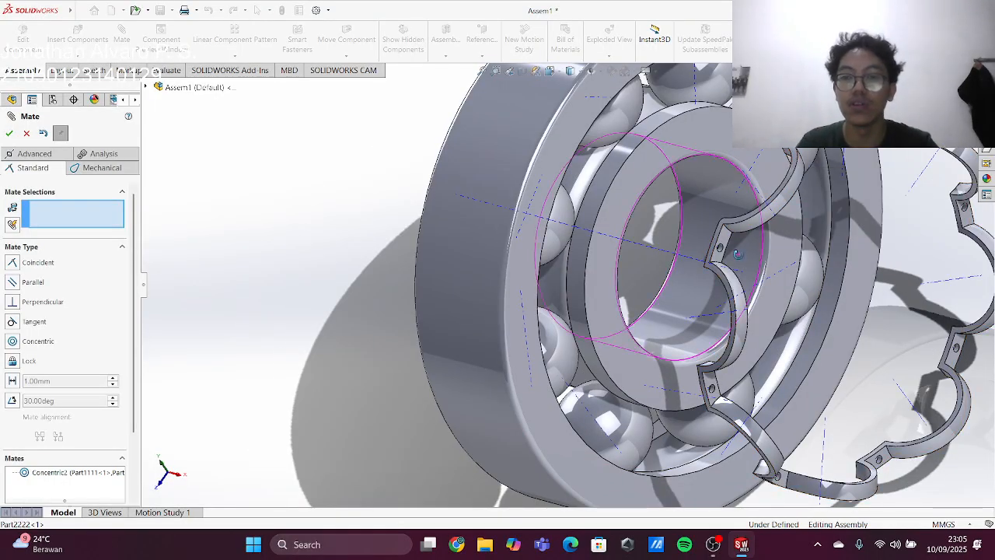
pyautogui.moveTo(742, 262); pyautogui.dragTo(804, 294, button='middle')
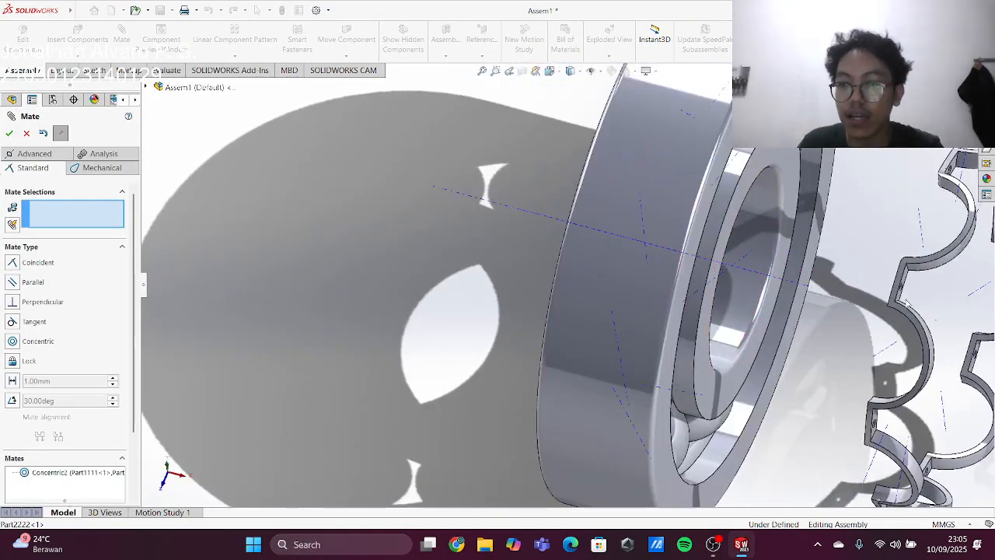
pyautogui.scroll(2, 886, 284)
pyautogui.scroll(-3, 886, 288)
pyautogui.moveTo(800, 234); pyautogui.dragTo(735, 235, button='middle')
pyautogui.click(738, 185)
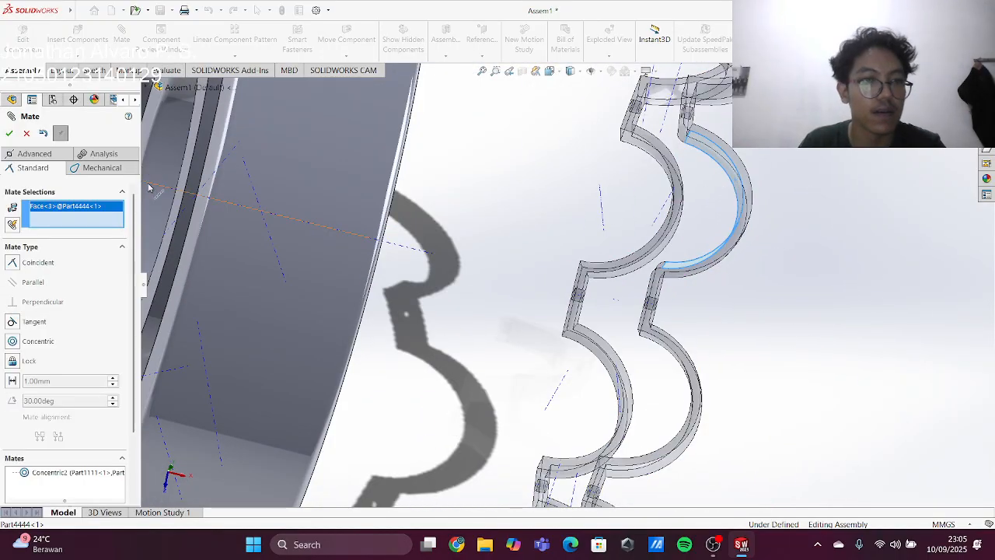
pyautogui.press('Escape')
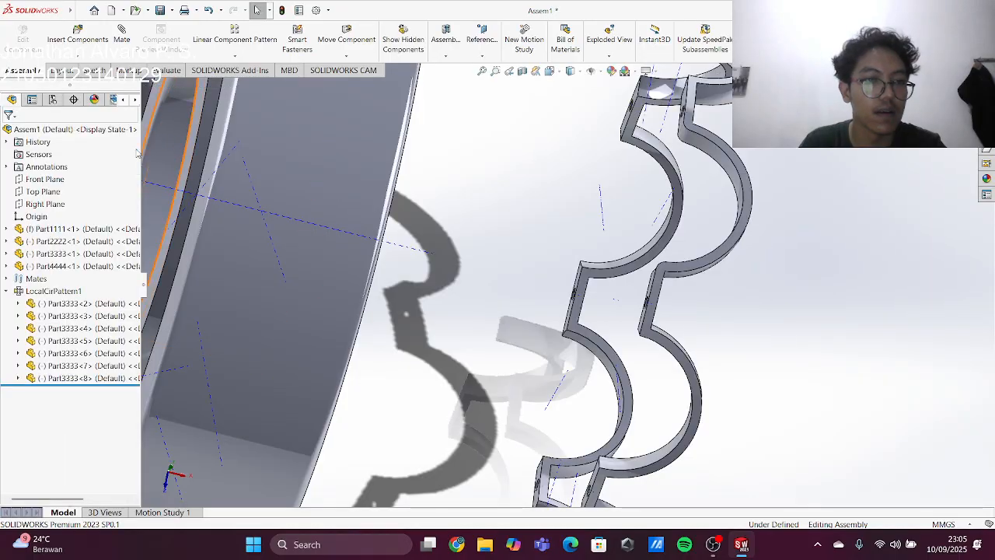
# - Add a concentric mate between the inner face of a cage pocket and one of the patterned balls
pyautogui.click(721, 162)
pyautogui.moveTo(564, 231); pyautogui.dragTo(491, 165, button='middle')
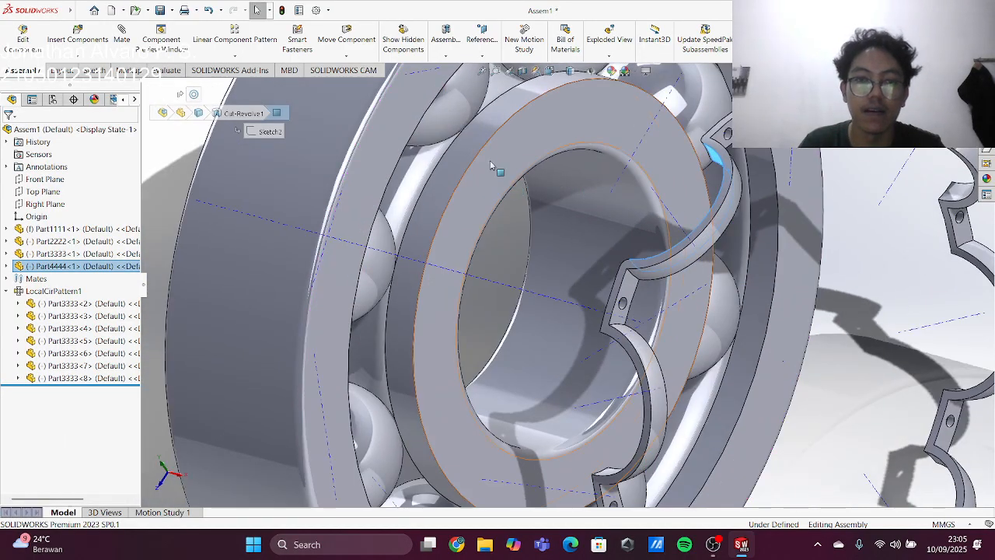
pyautogui.keyDown('ctrl'); pyautogui.click(455, 111); pyautogui.keyUp('ctrl')
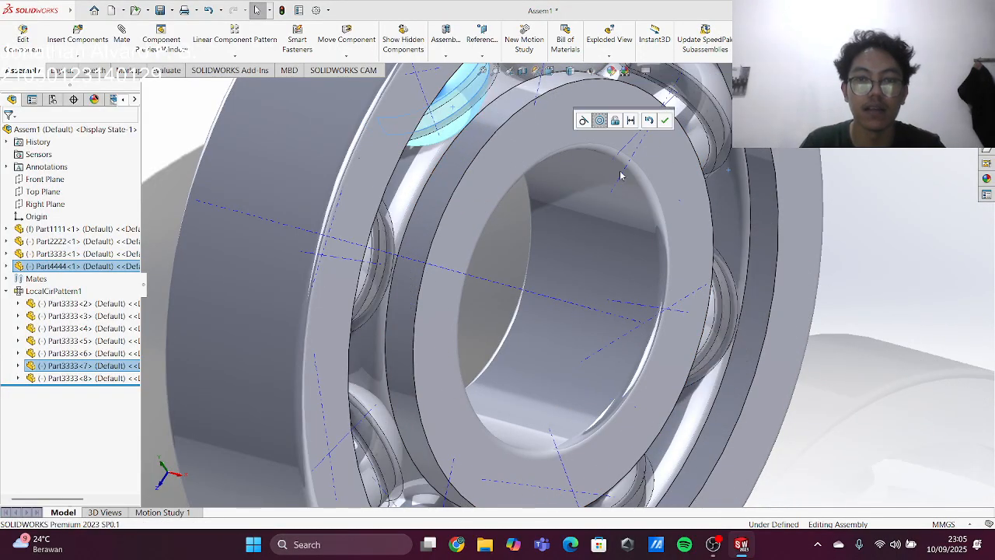
pyautogui.click(664, 121)
# - Examine from the front how the cage pockets sit over the balls between the two rings
pyautogui.moveTo(567, 229); pyautogui.dragTo(527, 226, button='middle')
pyautogui.scroll(2, 518, 309)
pyautogui.moveTo(517, 309); pyautogui.dragTo(525, 269, button='middle')
pyautogui.scroll(2, 536, 314)
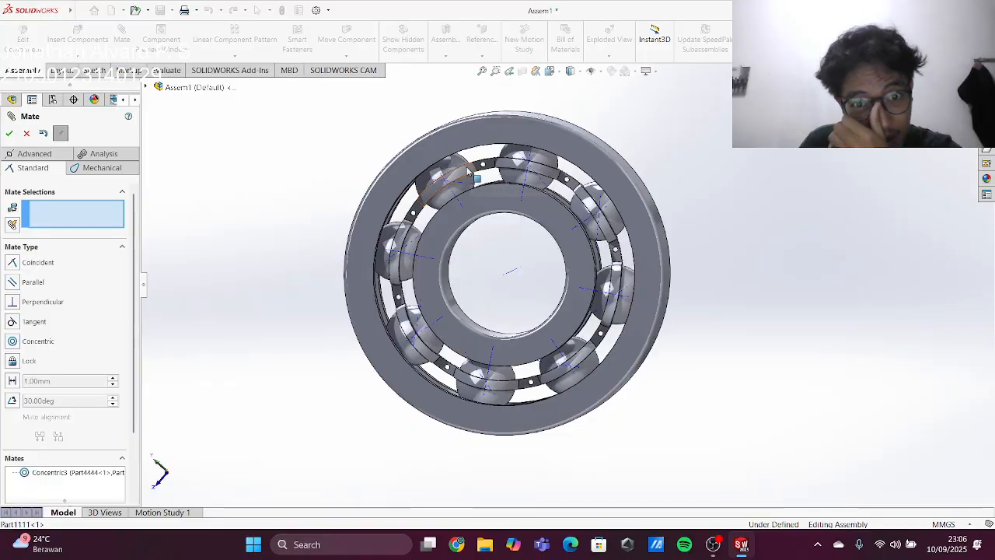
pyautogui.click(468, 173)
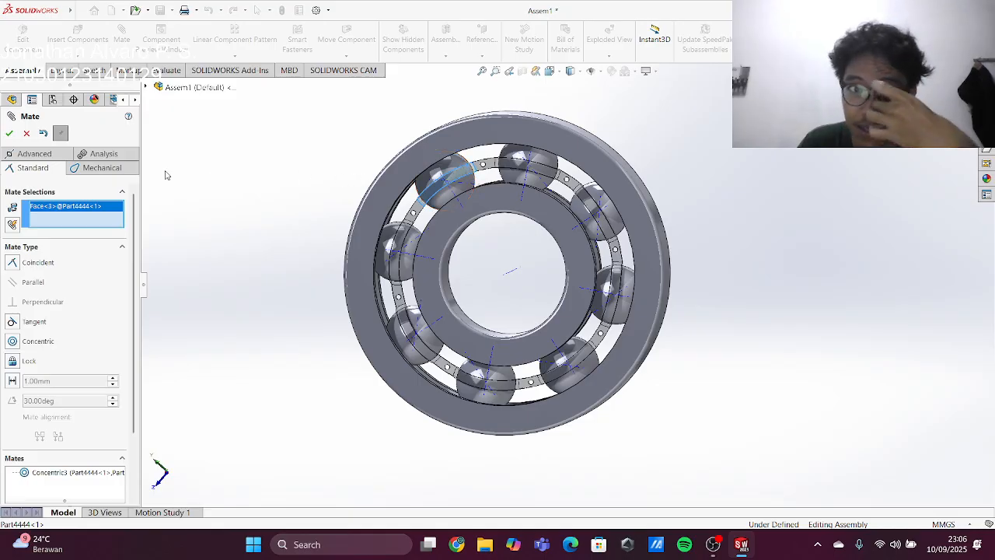
pyautogui.press('Escape')
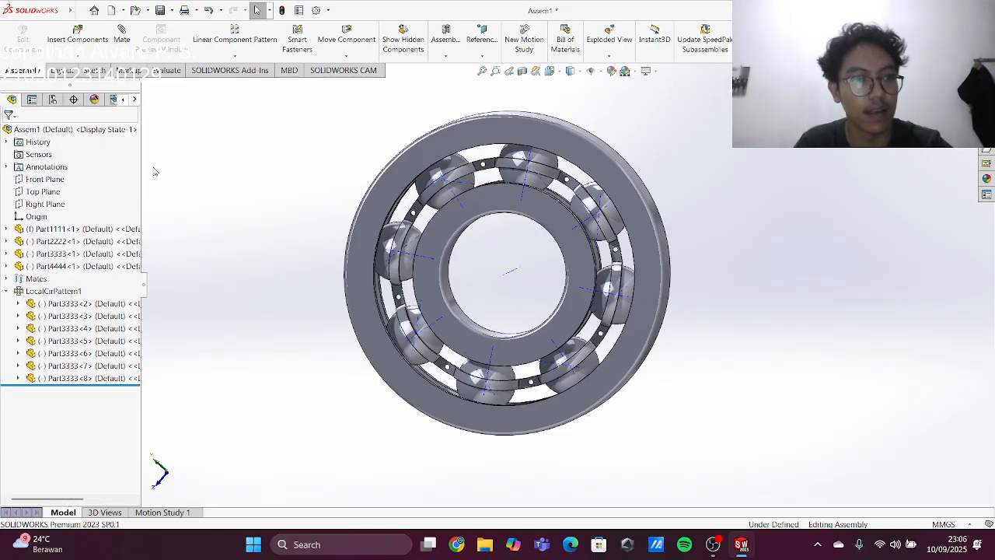
pyautogui.click(454, 178)
pyautogui.moveTo(500, 226)
pyautogui.mouseDown(button='middle')
pyautogui.moveTo(558, 240)
pyautogui.moveTo(506, 225)
pyautogui.mouseUp(button='middle')
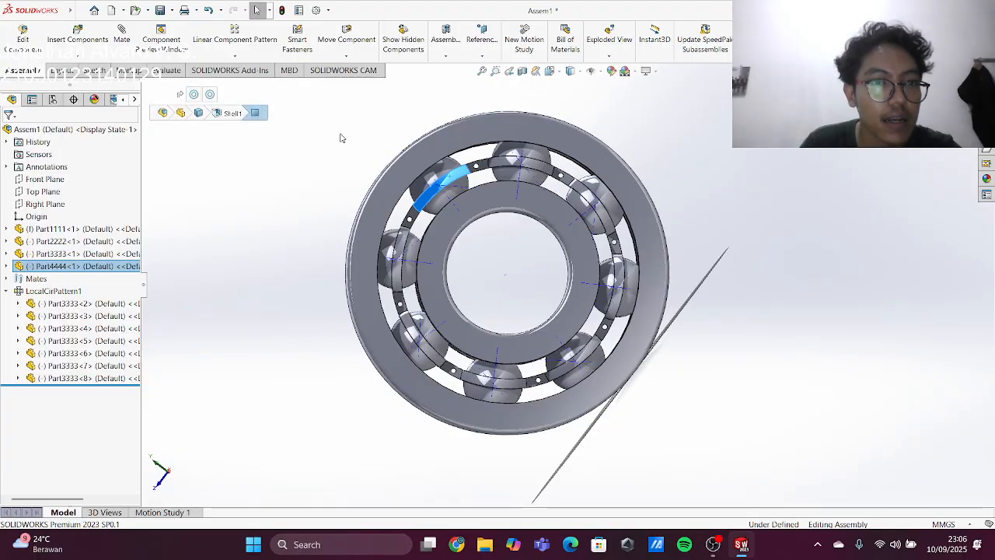
pyautogui.click(517, 294)
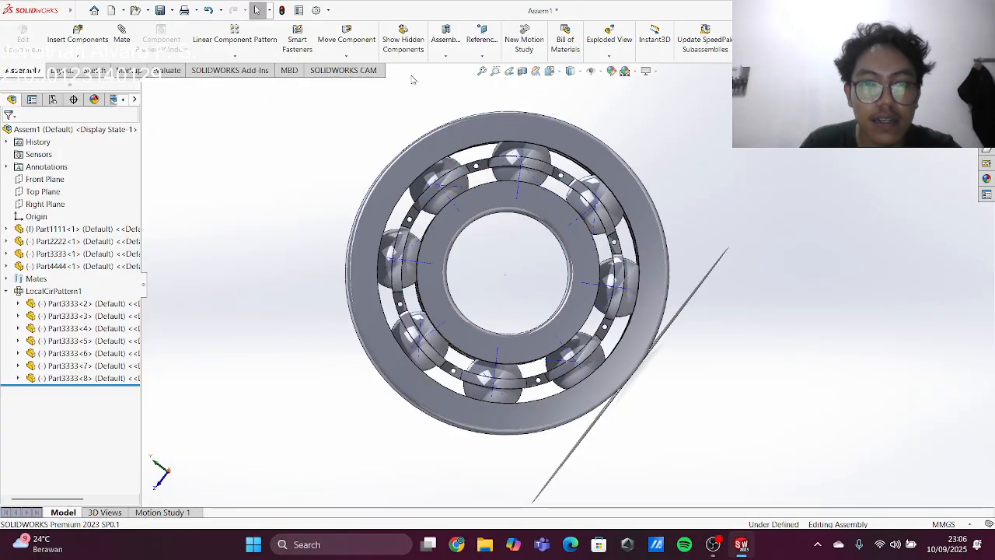
# - Mirror the notched cage about the outer ring's Right Plane using Mirror Components
pyautogui.click(235, 56)
pyautogui.click(249, 145)
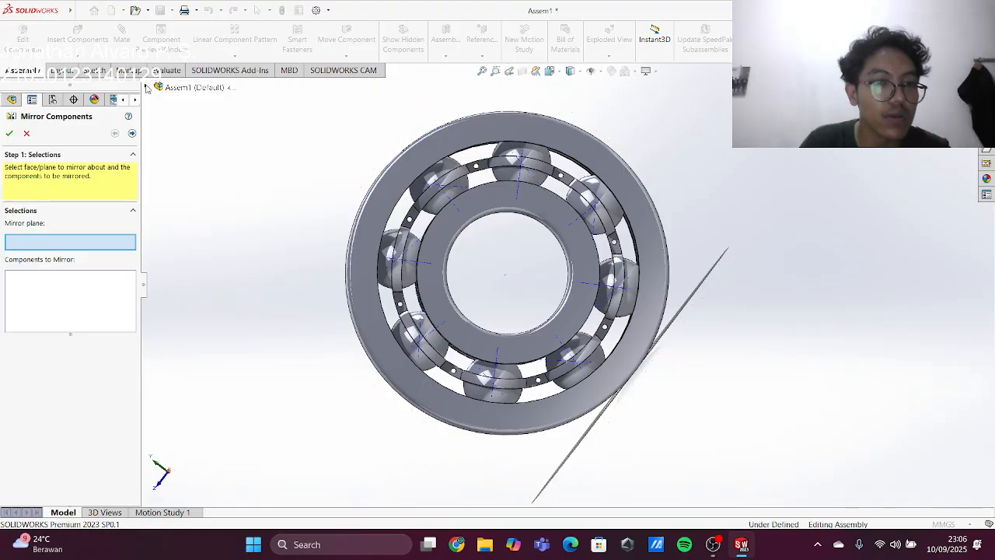
pyautogui.click(179, 87)
pyautogui.click(158, 187)
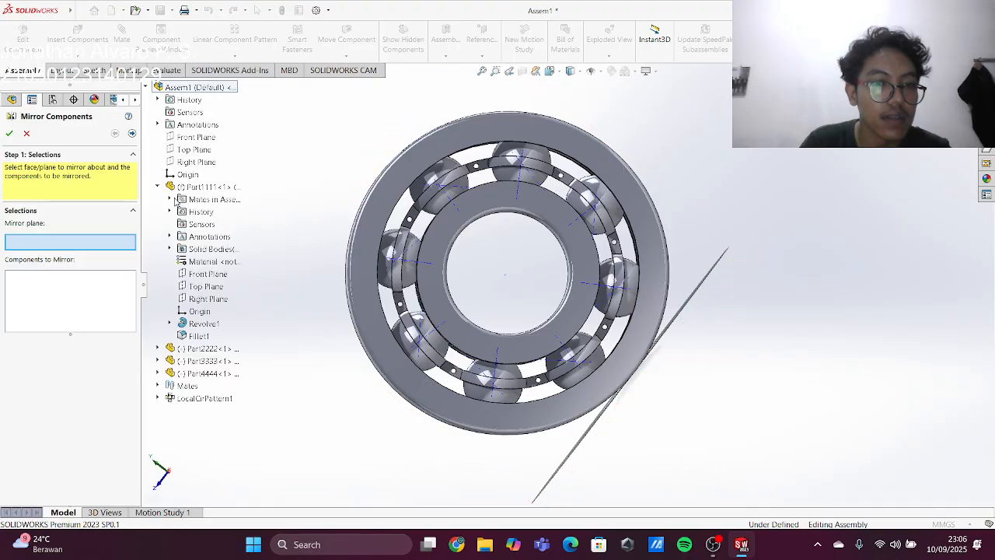
pyautogui.click(202, 300)
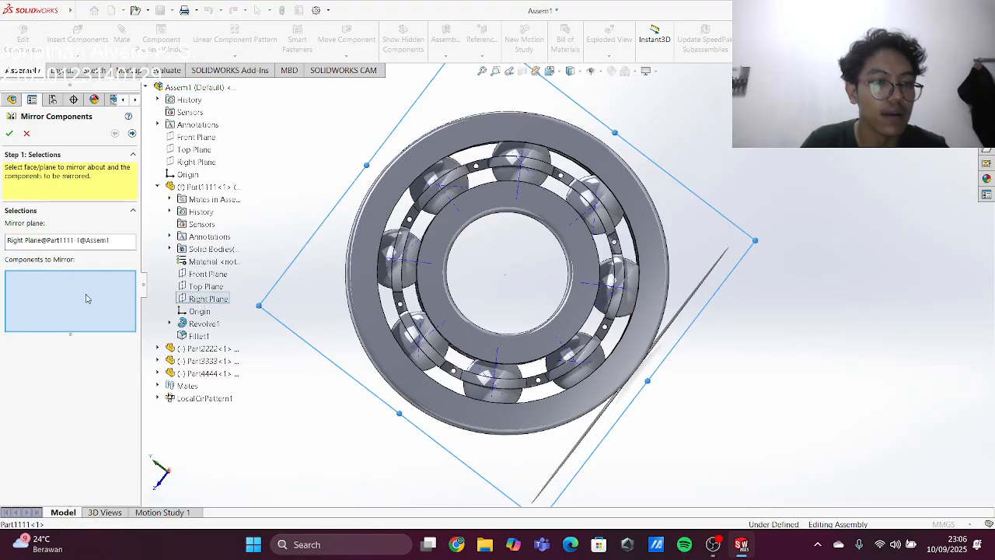
pyautogui.click(454, 178)
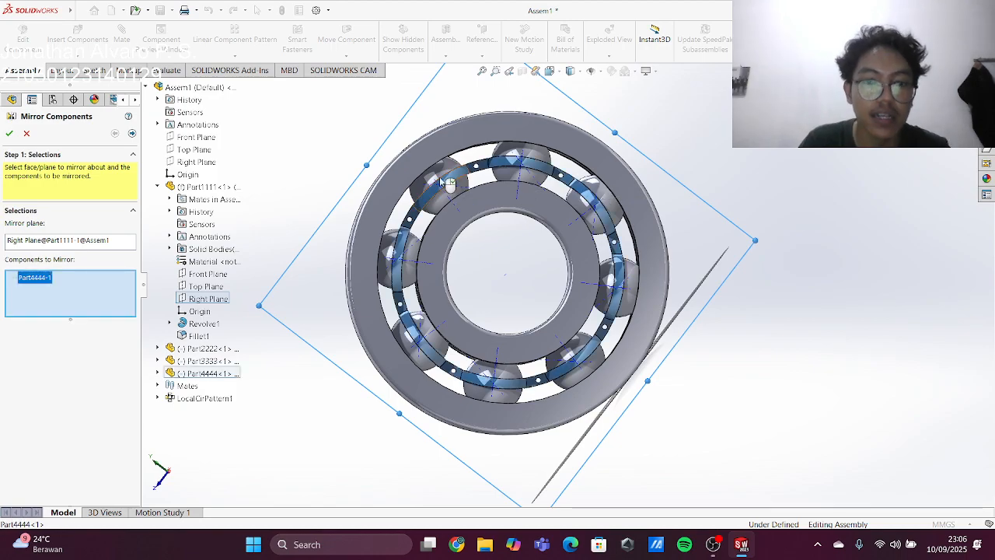
pyautogui.click(11, 133)
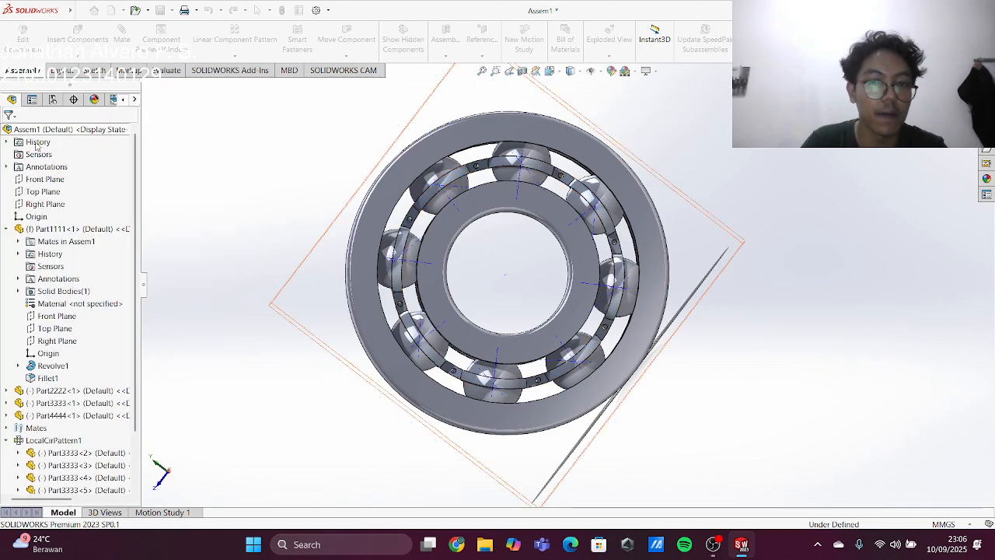
# - Examine how the mirrored cage halves meet around the balls between the two rings
pyautogui.moveTo(515, 259); pyautogui.dragTo(473, 282, button='middle')
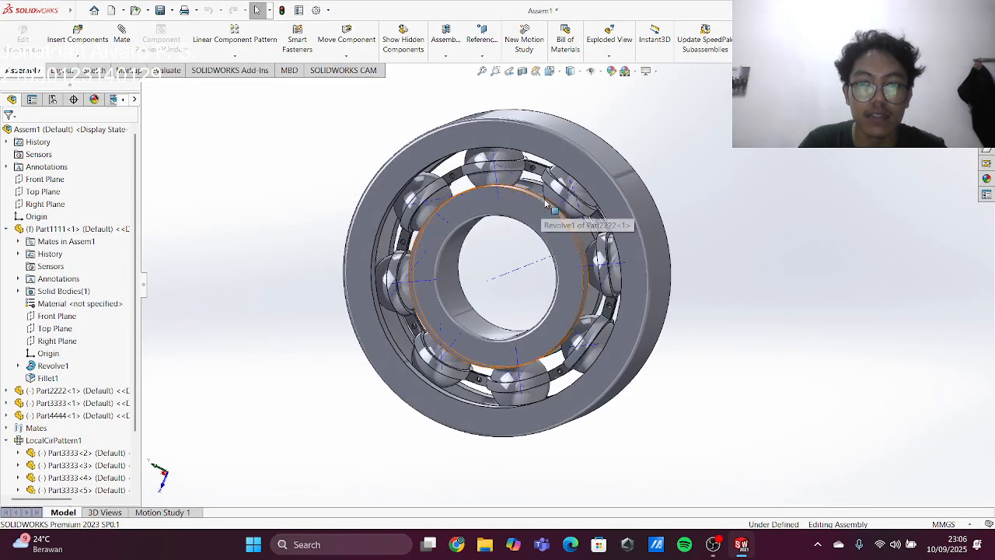
pyautogui.scroll(-6, 516, 164)
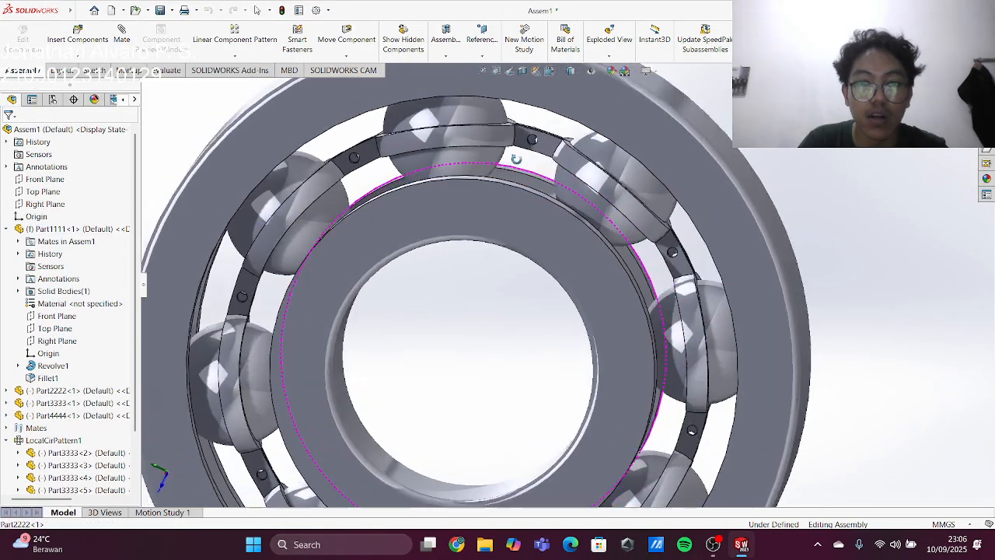
pyautogui.moveTo(516, 158); pyautogui.dragTo(552, 140, button='middle')
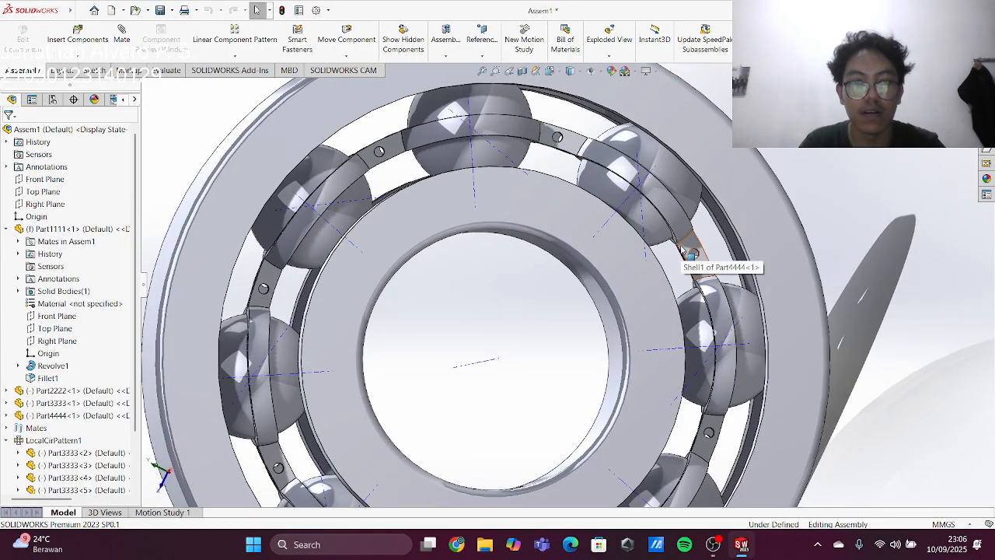
pyautogui.hotkey('alt', 'Tab')
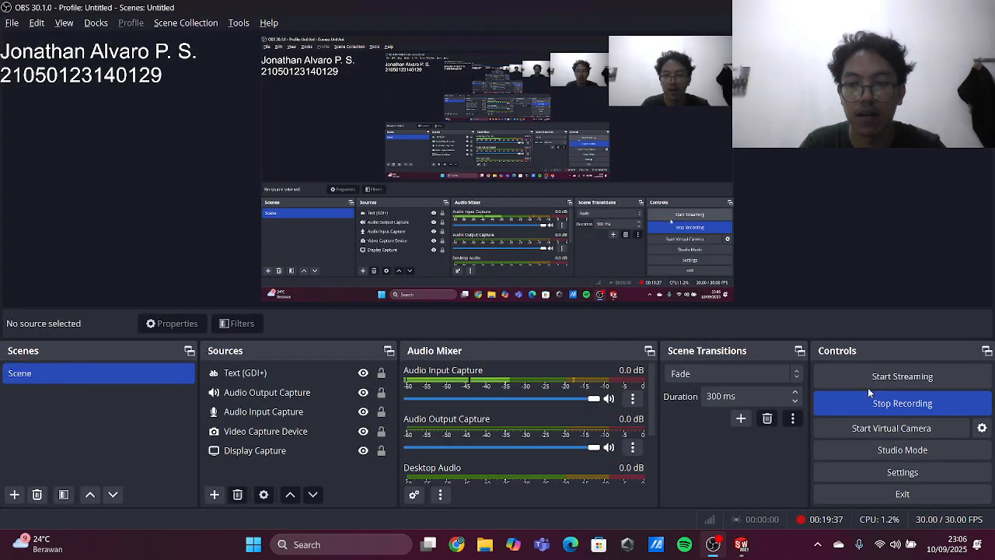
pyautogui.hotkey('alt', 'Tab')
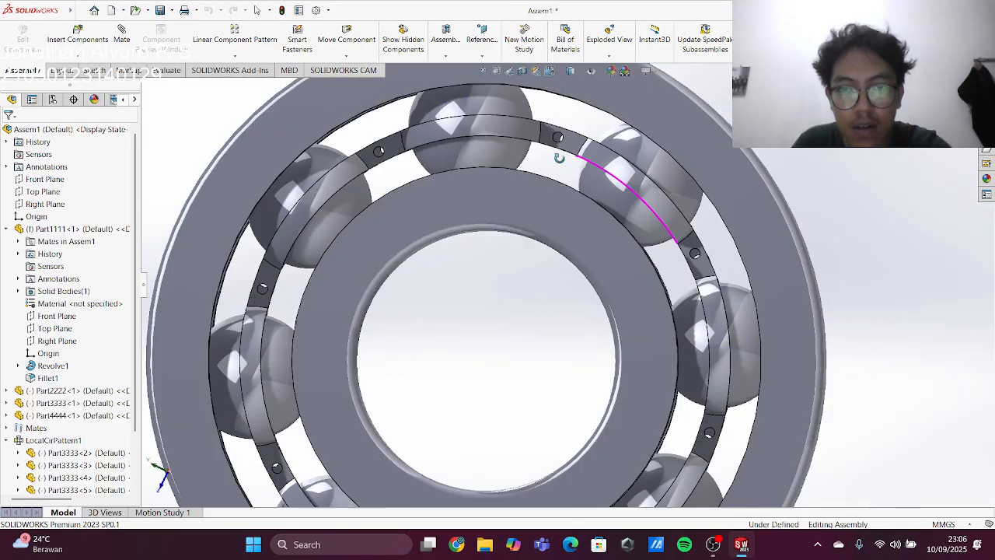
pyautogui.moveTo(559, 158); pyautogui.dragTo(560, 156, button='middle')
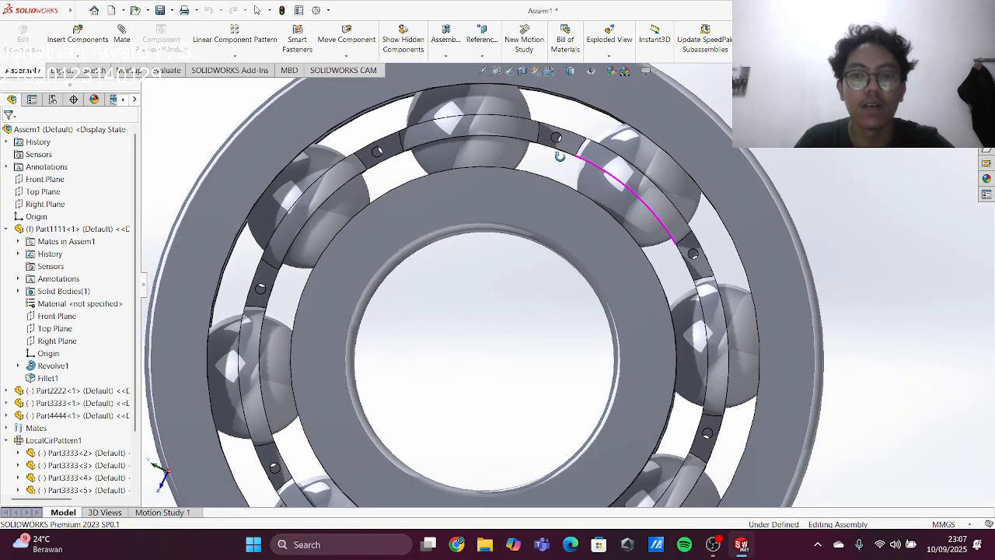
pyautogui.click(568, 147)
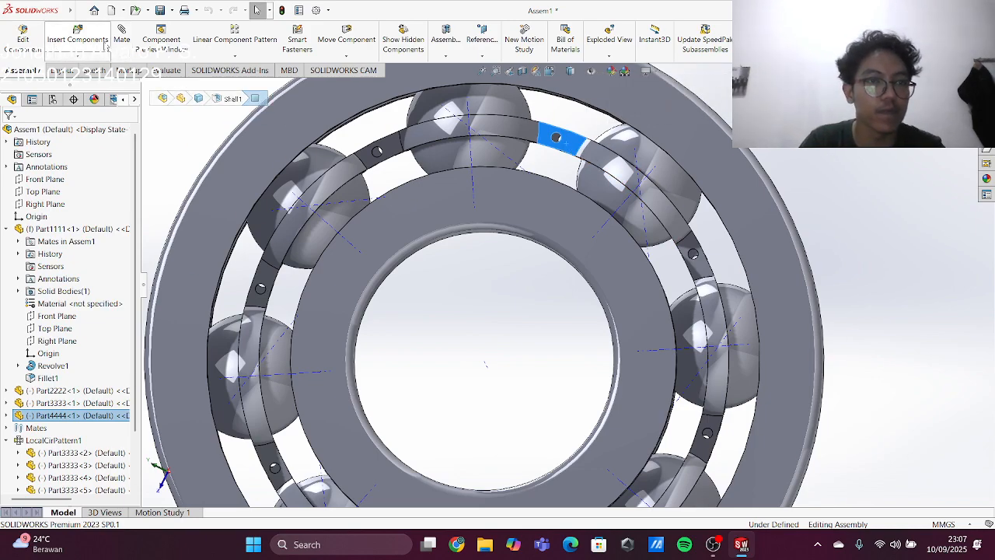
# - Insert the Part4 Tugas Bearing cage from the Downloads folder beside the rings and undo the placement
pyautogui.click(77, 35)
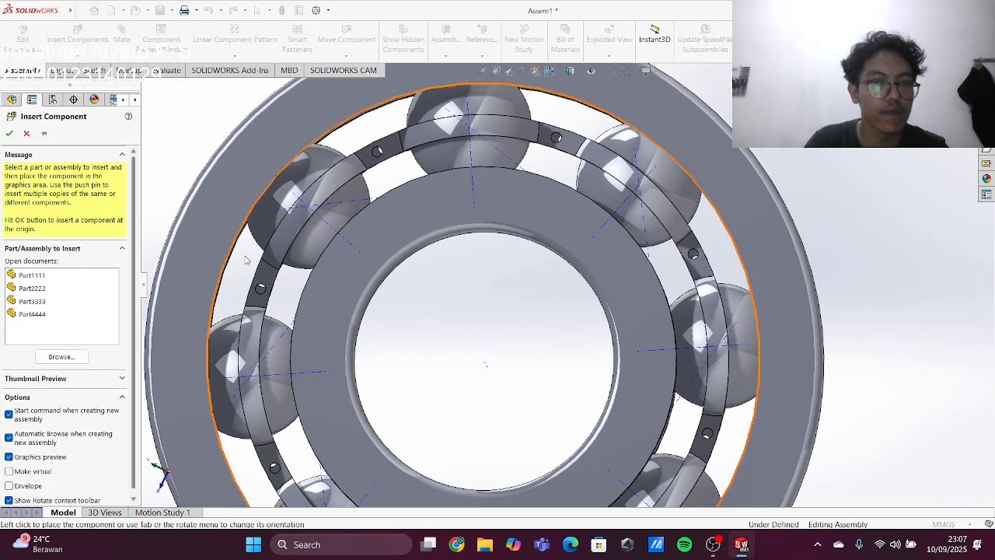
pyautogui.hotkey('alt', 'Tab')
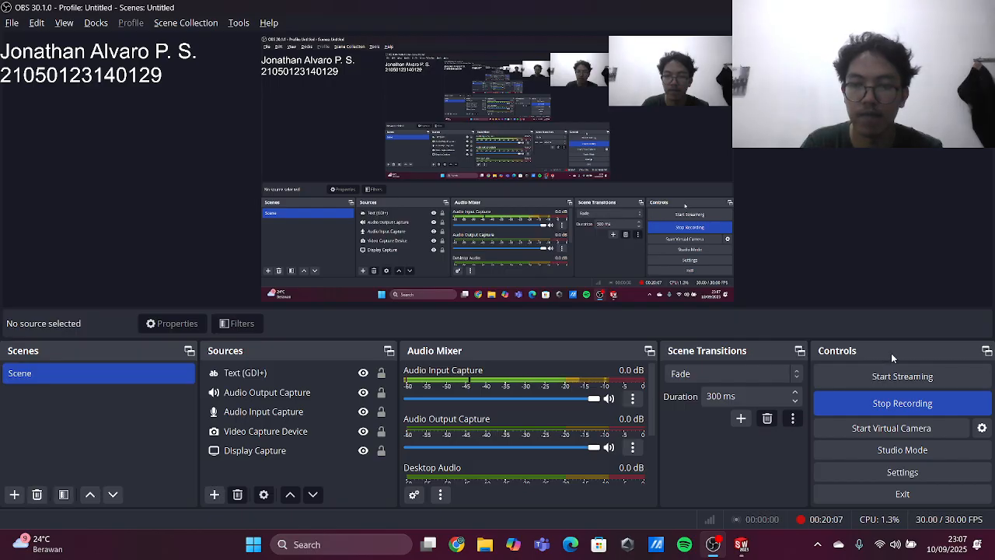
pyautogui.hotkey('alt', 'Tab')
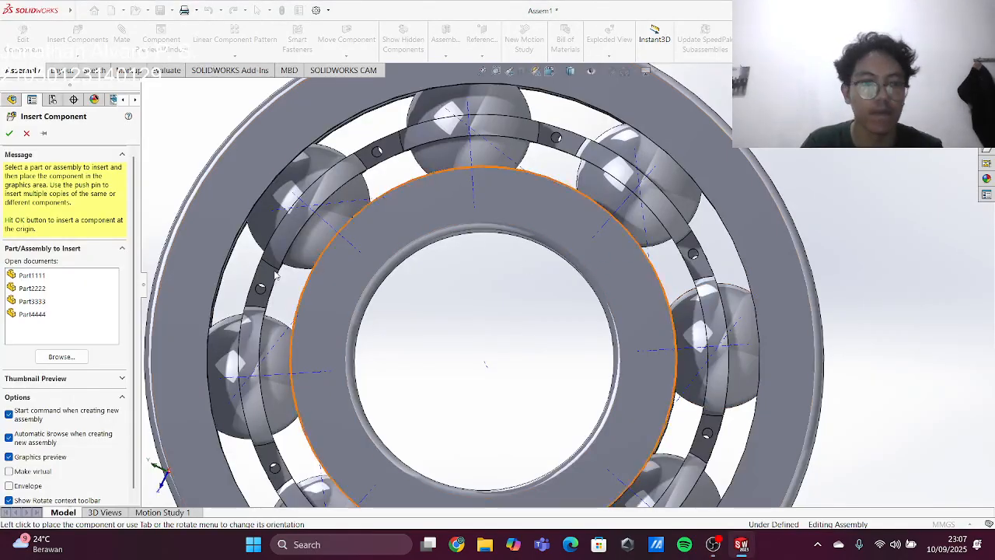
pyautogui.scroll(2, 459, 256)
pyautogui.click(442, 178)
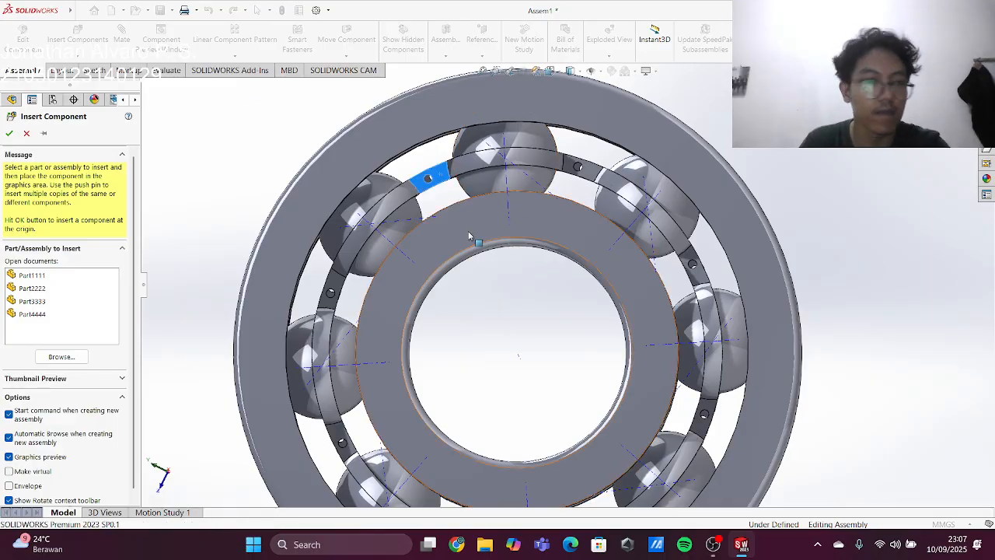
pyautogui.click(71, 358)
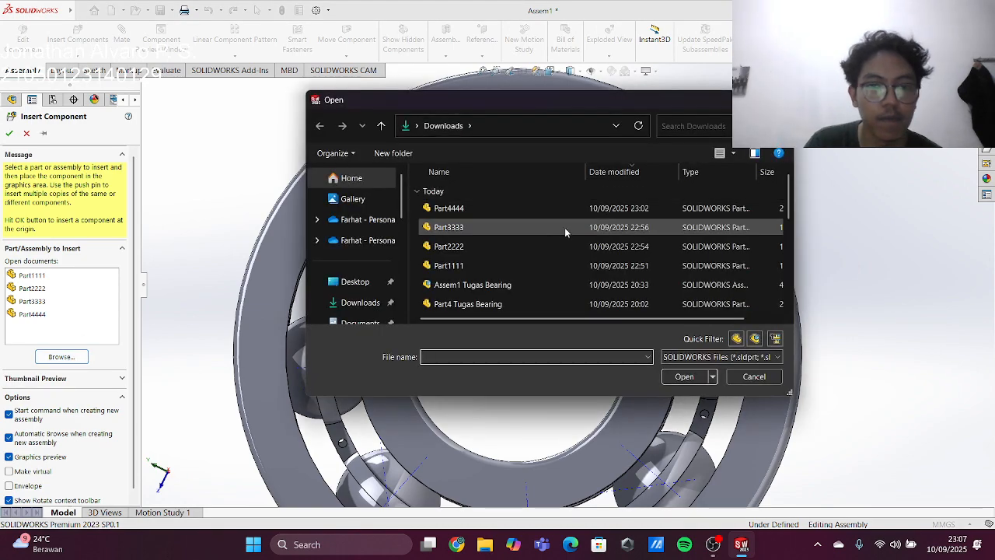
pyautogui.scroll(-1, 528, 268)
pyautogui.doubleClick(504, 248)
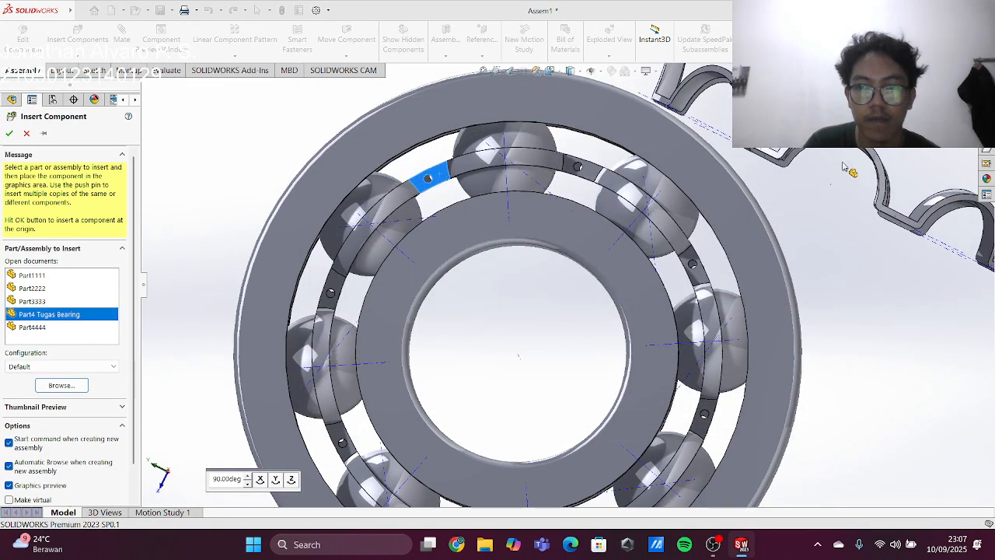
pyautogui.click(847, 169)
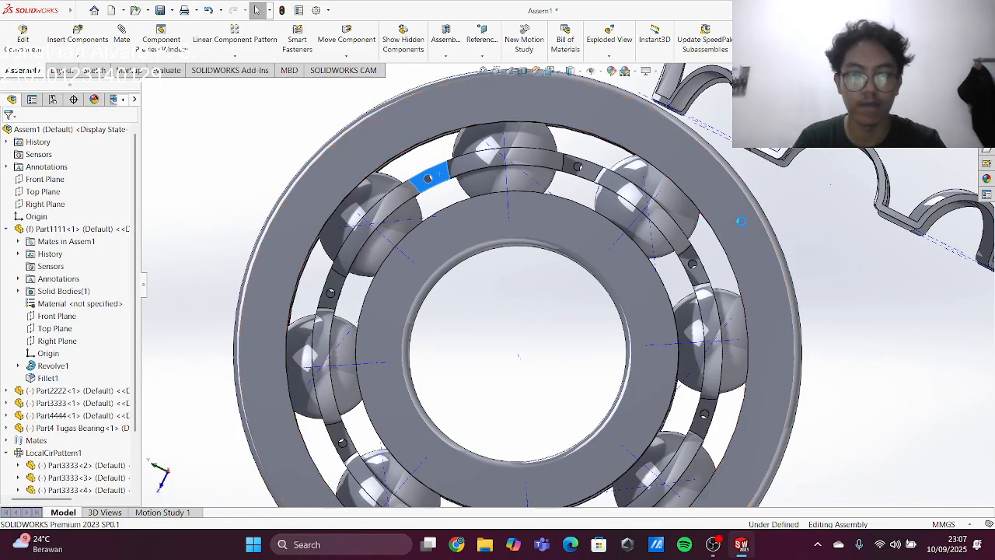
pyautogui.hotkey('ctrl', 'z')
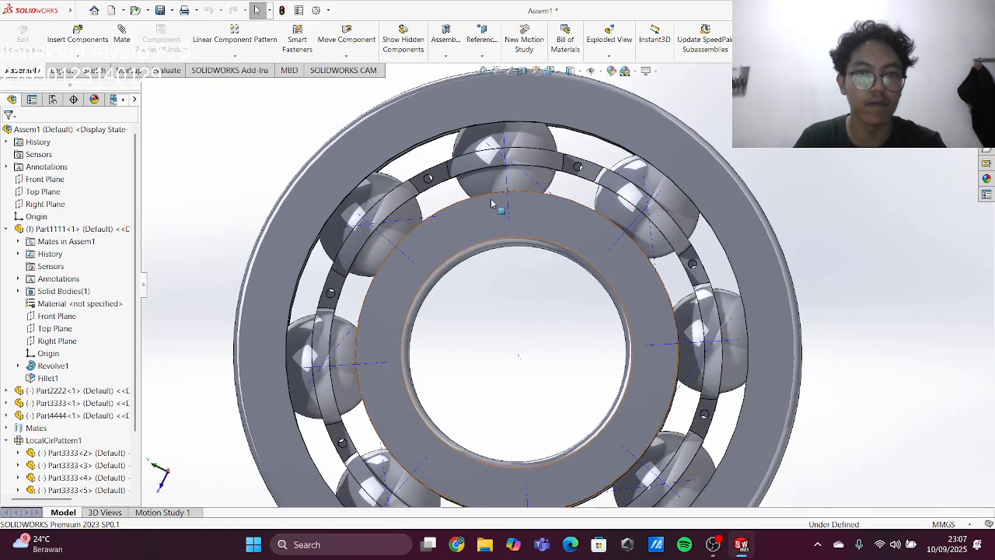
# - Delete the Part4444 cage from the assembly together with its dependent mirrored copy
pyautogui.click(432, 177)
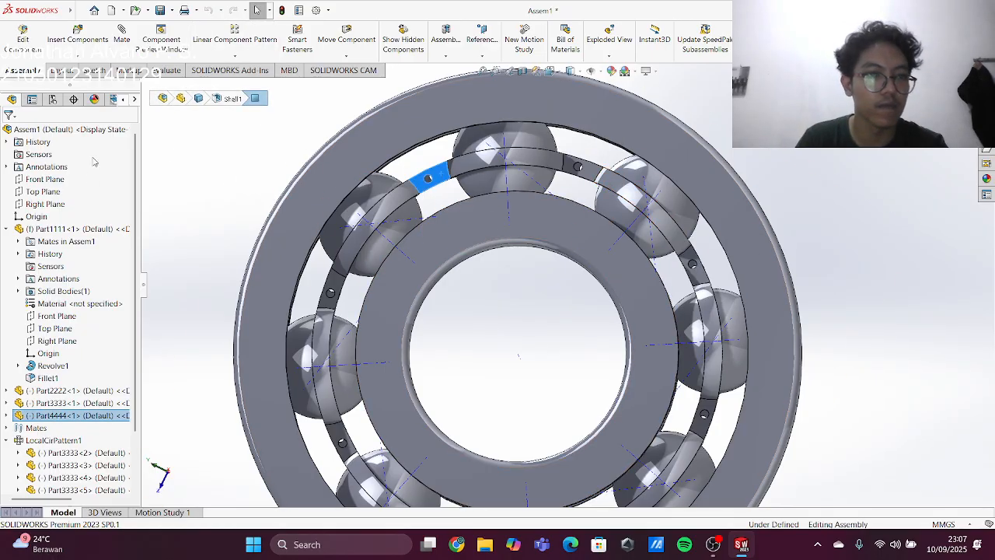
pyautogui.scroll(-2, 18, 353)
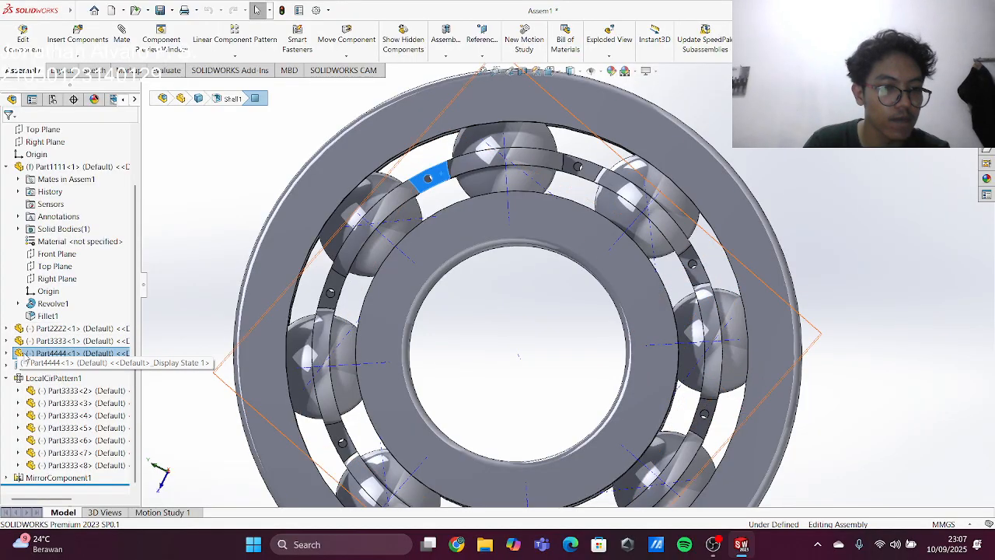
pyautogui.rightClick(43, 356)
pyautogui.click(104, 393)
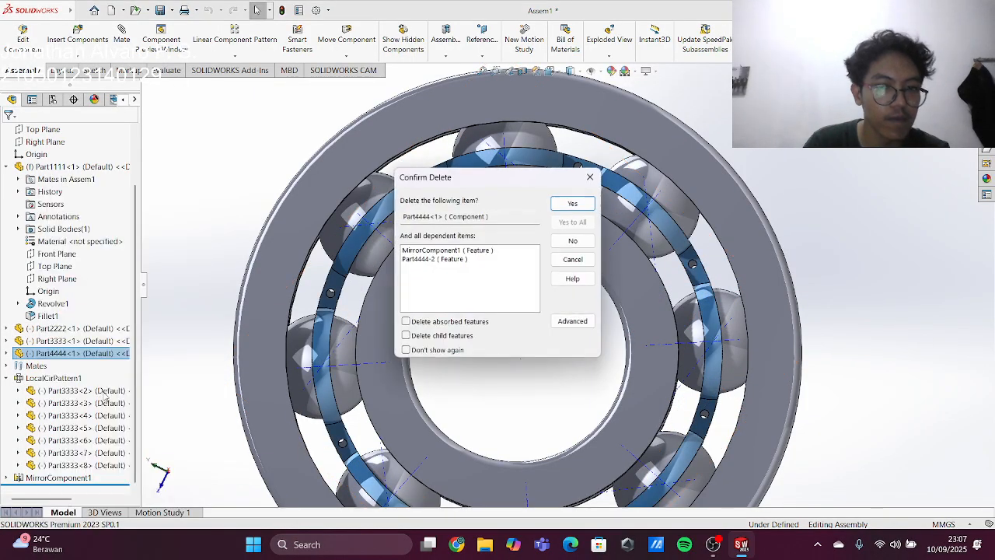
pyautogui.click(572, 204)
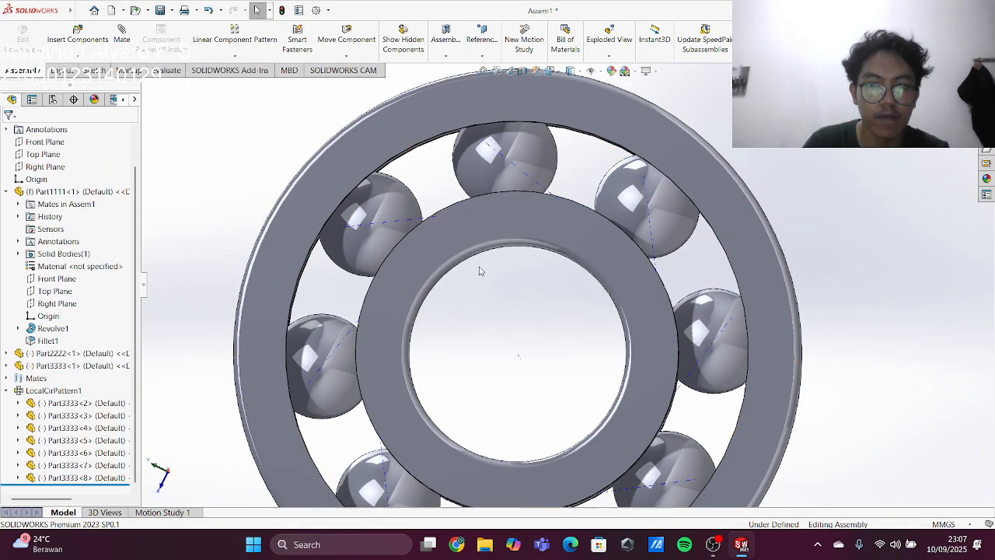
# - Insert the Part4 Tugas Bearing cage from the Downloads folder and place it beside the bearing rings
pyautogui.click(84, 54)
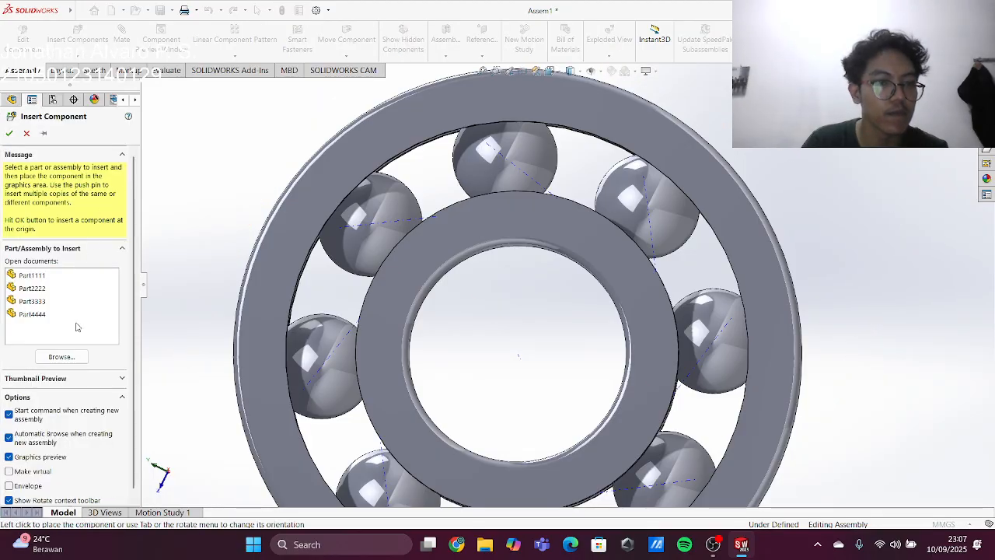
pyautogui.click(61, 357)
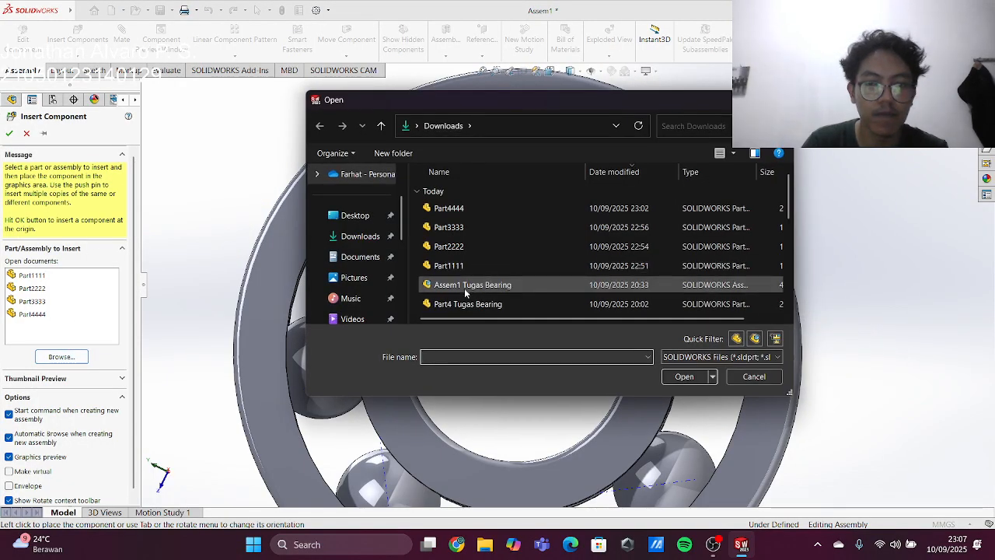
pyautogui.doubleClick(478, 246)
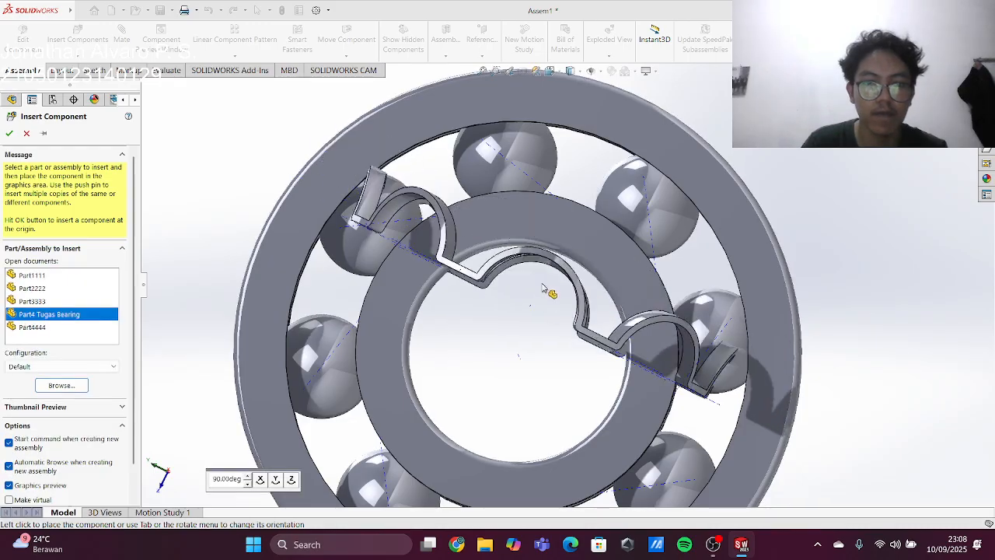
pyautogui.click(783, 198)
pyautogui.moveTo(799, 211); pyautogui.dragTo(829, 212, button='middle')
pyautogui.moveTo(818, 181); pyautogui.dragTo(767, 239)
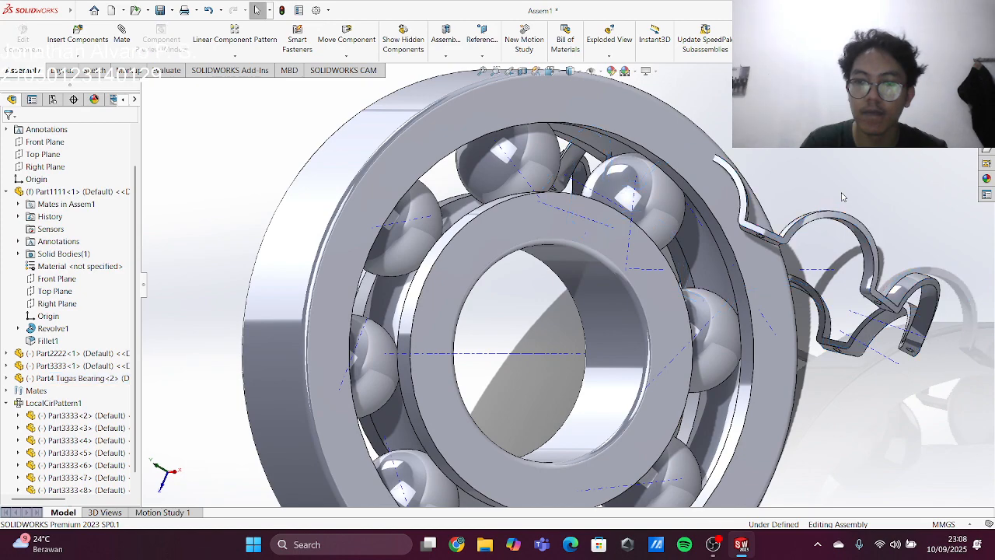
# - Add a concentric mate between the new cage's curved rim and the outer ring's outer cylindrical face
pyautogui.click(805, 224)
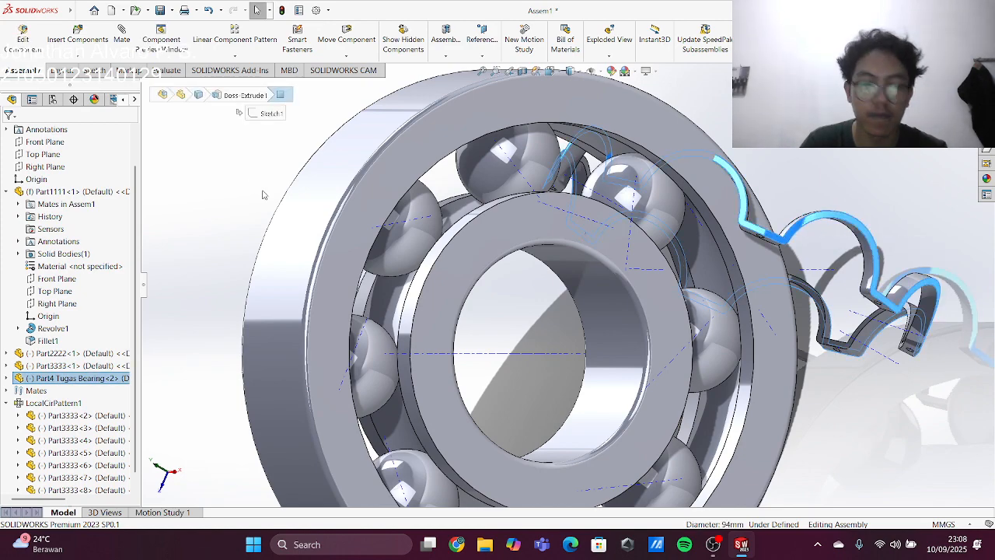
pyautogui.keyDown('ctrl'); pyautogui.click(318, 203); pyautogui.keyUp('ctrl')
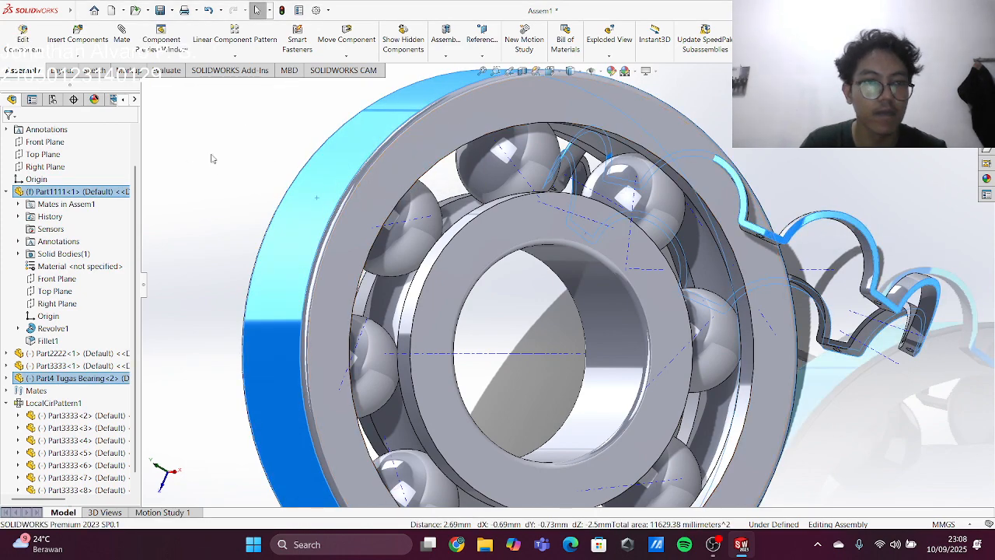
pyautogui.rightClick(345, 181)
pyautogui.click(454, 155)
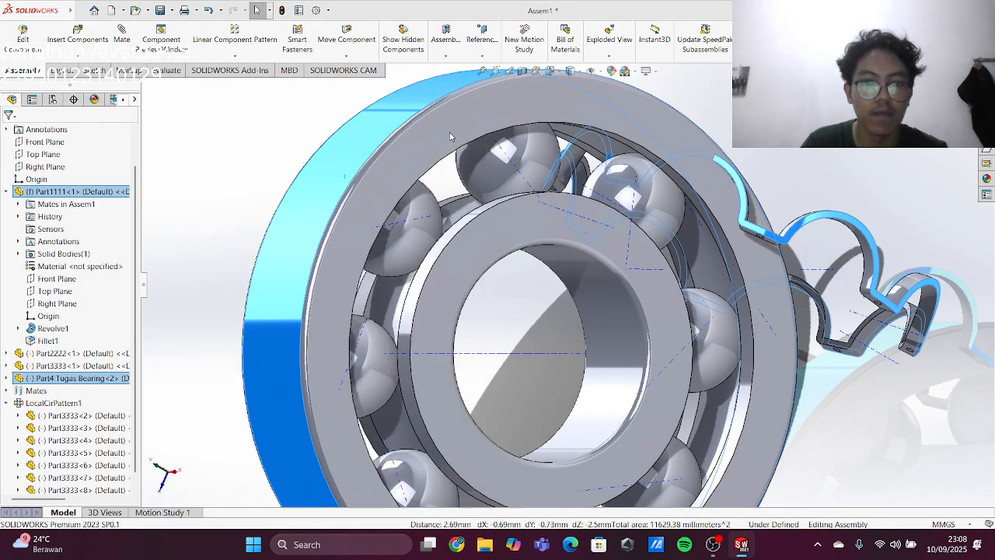
pyautogui.click(716, 158)
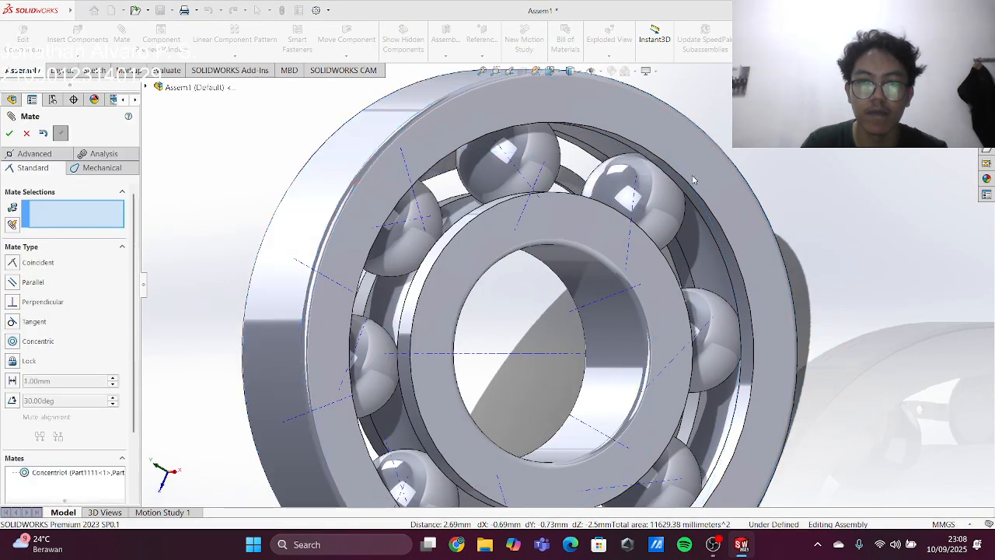
# - Add a concentric mate between a curved pocket face of the cage and the adjacent ball, and finish mating
pyautogui.moveTo(430, 267); pyautogui.dragTo(355, 259, button='middle')
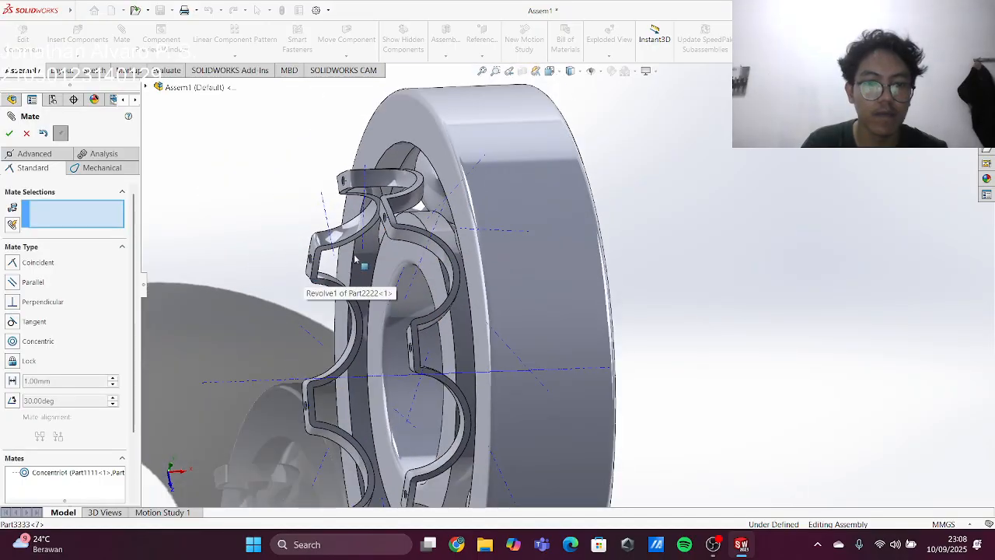
pyautogui.click(413, 242)
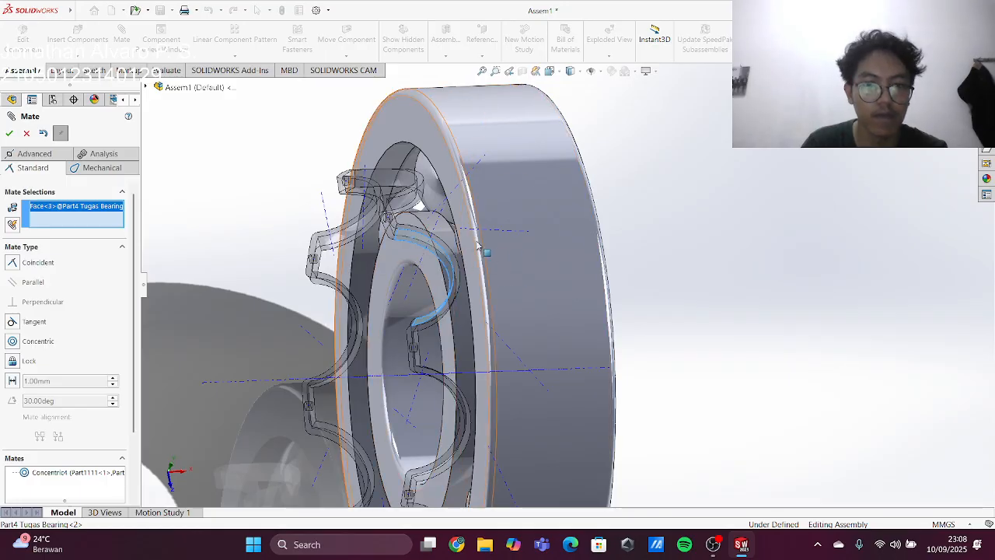
pyautogui.moveTo(595, 257); pyautogui.dragTo(512, 263, button='middle')
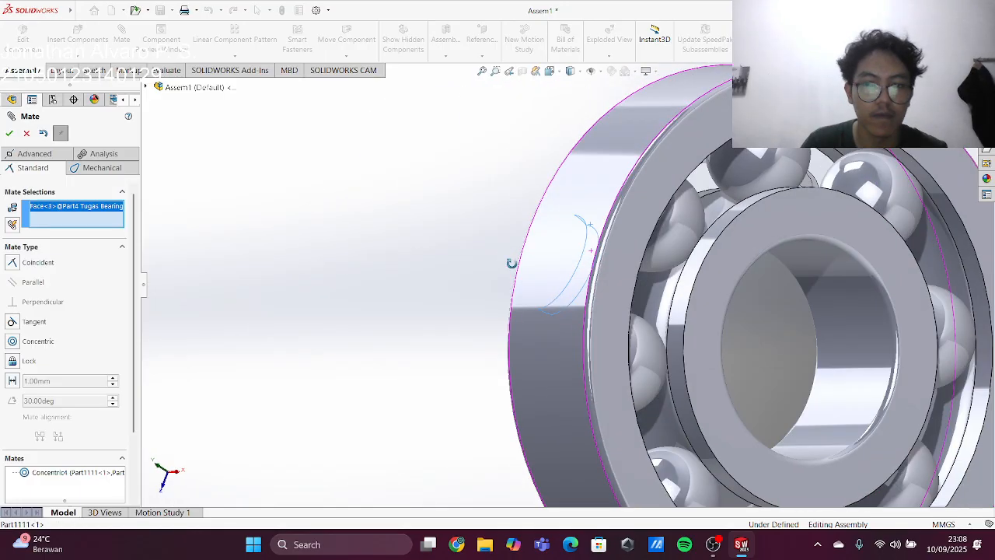
pyautogui.click(678, 233)
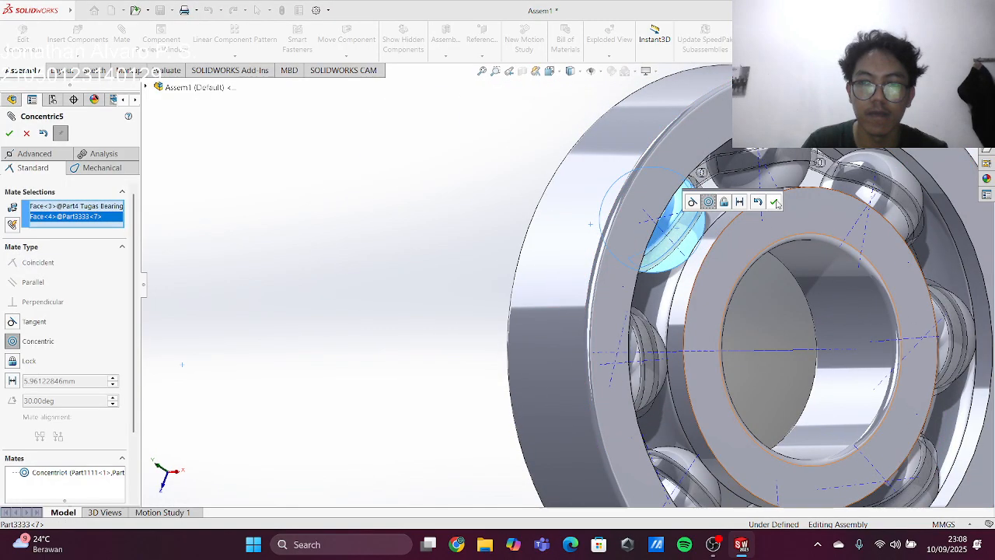
pyautogui.click(776, 204)
pyautogui.moveTo(778, 233); pyautogui.dragTo(750, 282, button='middle')
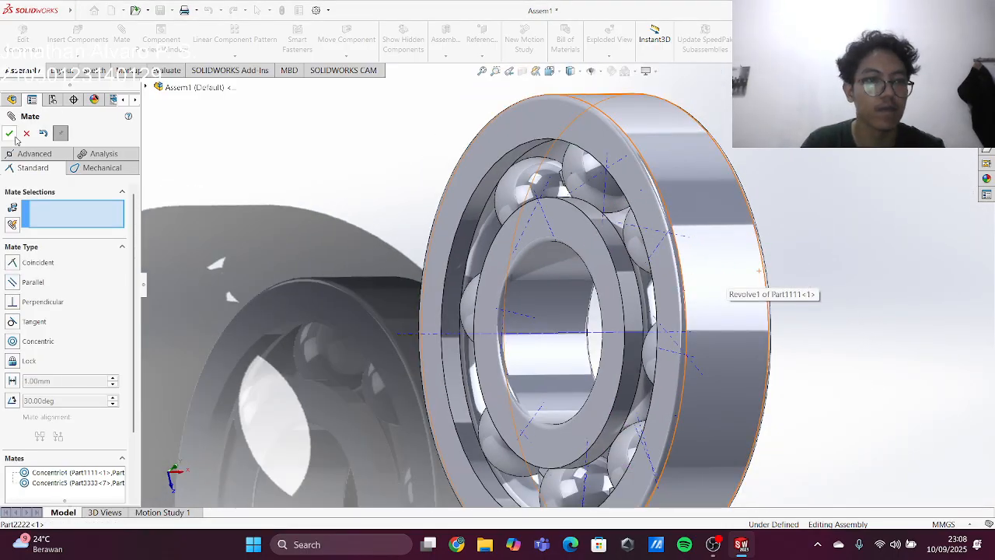
pyautogui.click(10, 134)
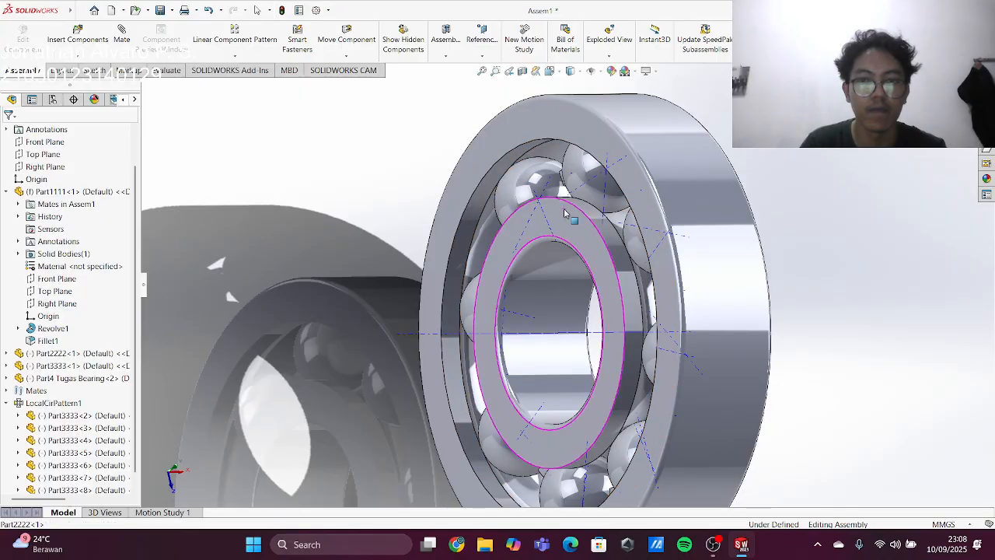
# - Mirror the Part4 Tugas Bearing cage about the Right Plane of the outer ring Part1111
pyautogui.moveTo(564, 213); pyautogui.dragTo(447, 218, button='middle')
pyautogui.scroll(-2, 777, 227)
pyautogui.moveTo(697, 231); pyautogui.dragTo(580, 233, button='middle')
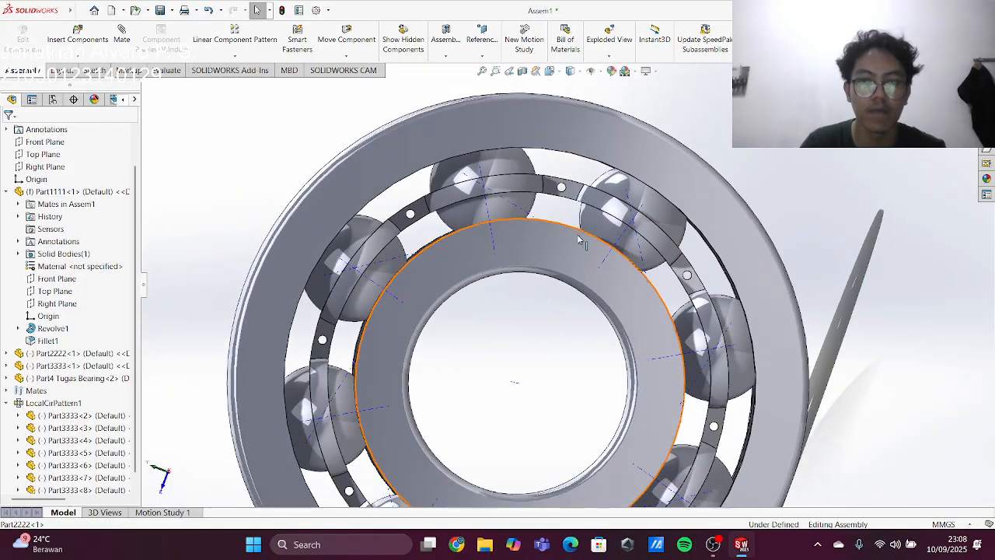
pyautogui.scroll(1, 579, 241)
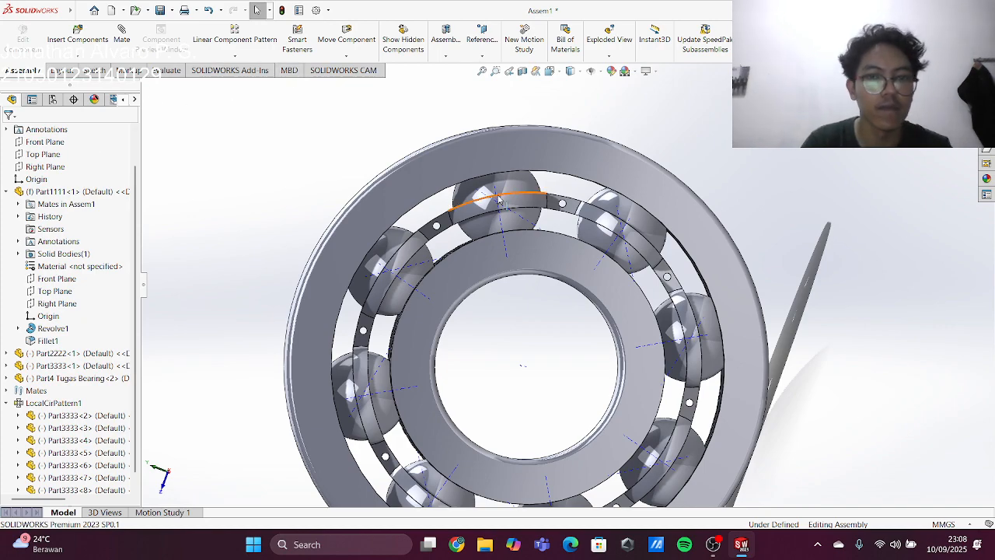
pyautogui.click(235, 56)
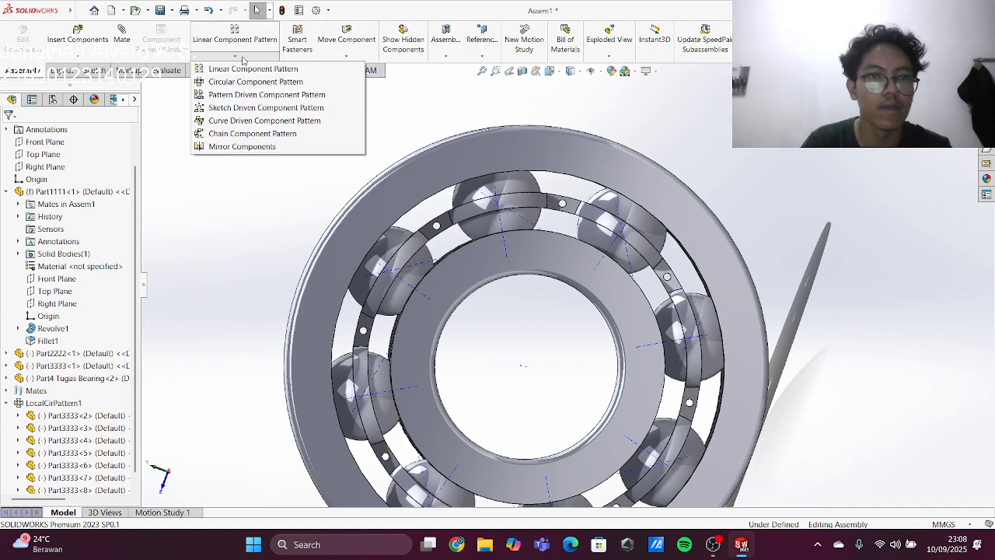
pyautogui.click(247, 146)
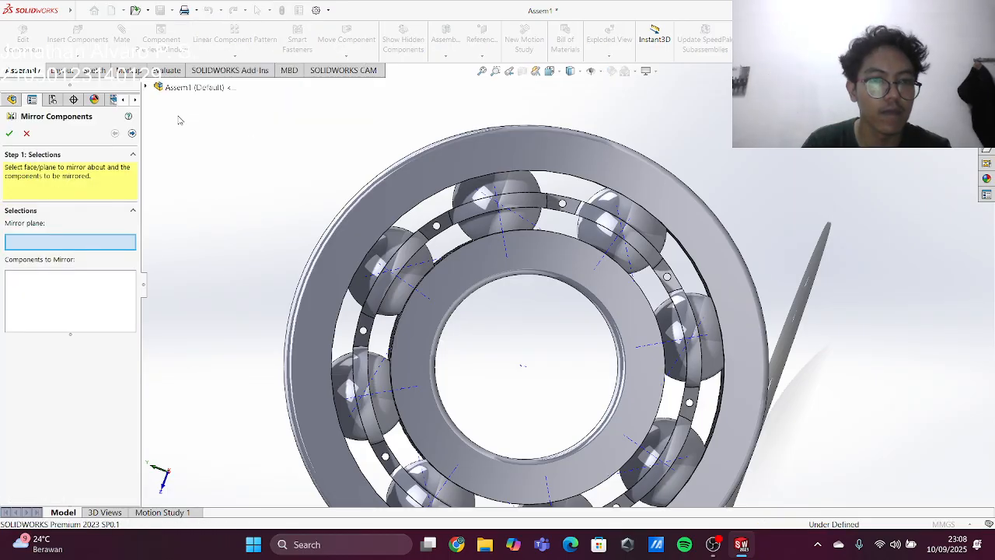
pyautogui.click(148, 87)
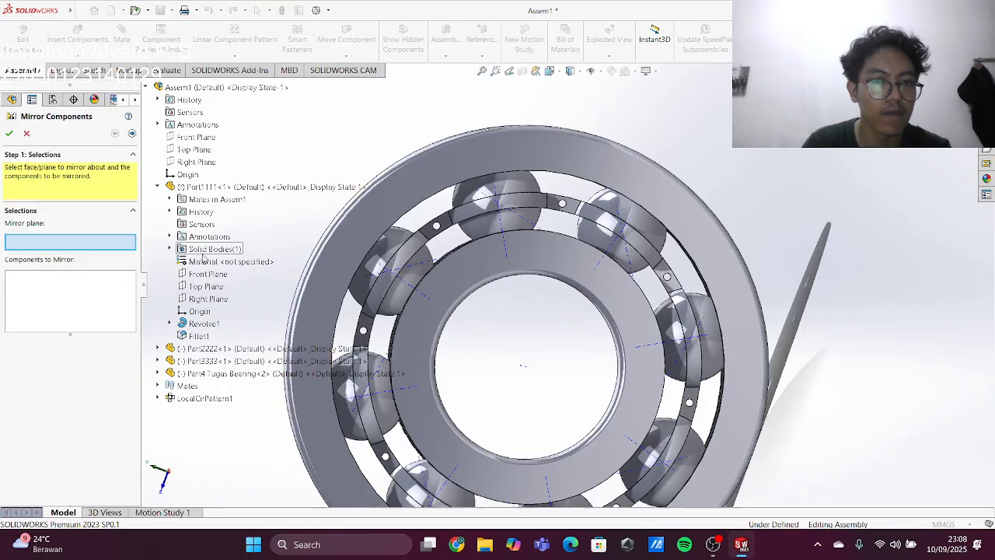
pyautogui.click(206, 300)
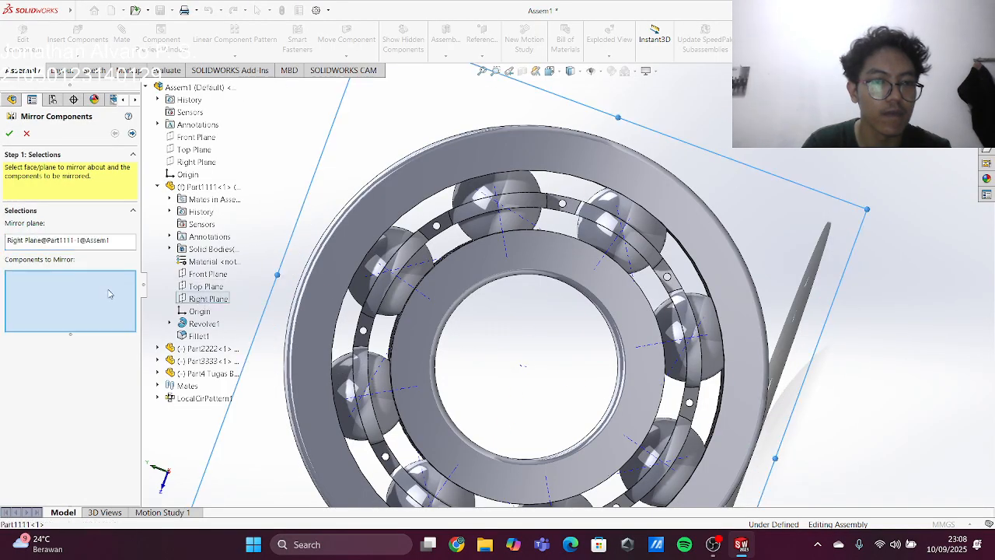
pyautogui.click(537, 202)
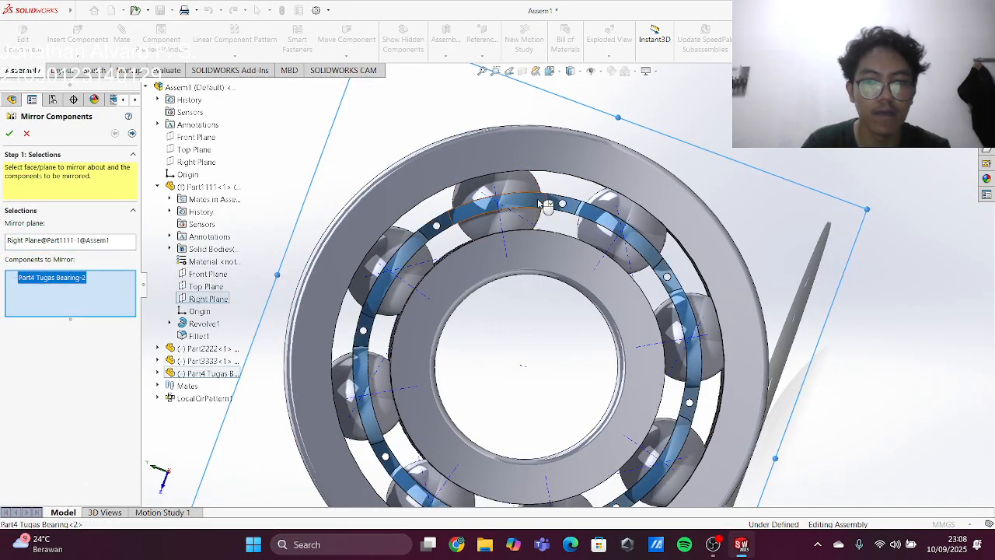
pyautogui.click(10, 134)
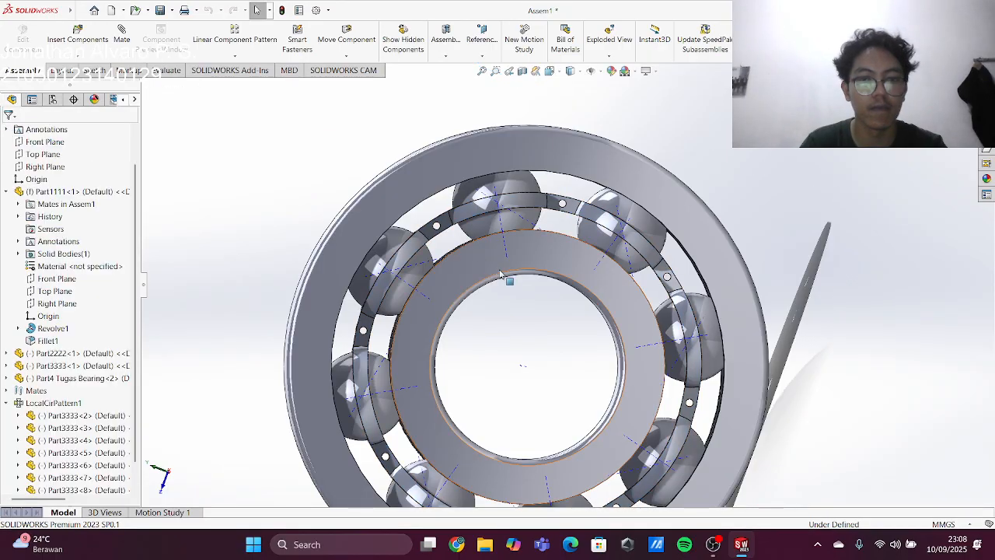
# - Examine how the mirrored cage halves and their rivet holes line up around the balls
pyautogui.moveTo(508, 282); pyautogui.dragTo(691, 267, button='middle')
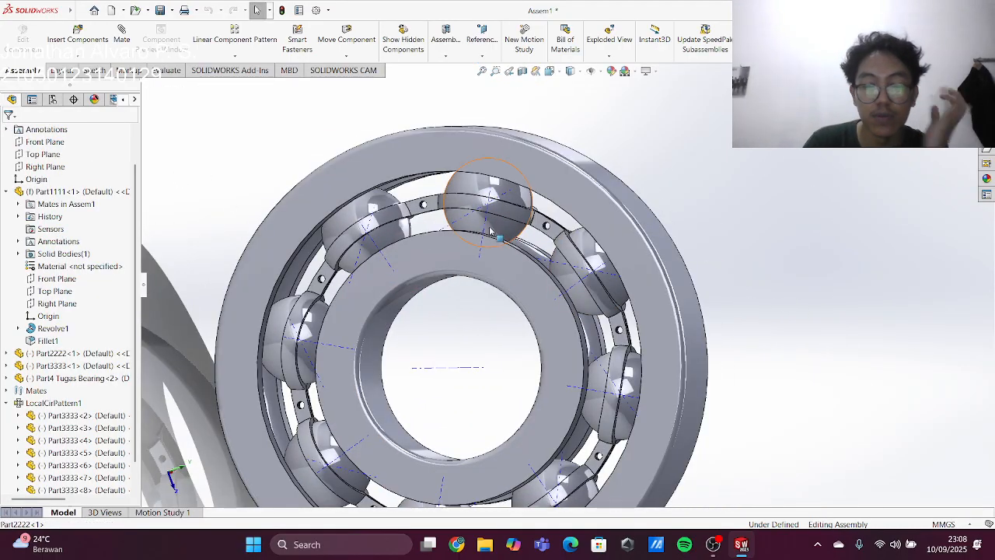
pyautogui.moveTo(489, 232); pyautogui.dragTo(542, 249, button='middle')
pyautogui.scroll(-3, 417, 214)
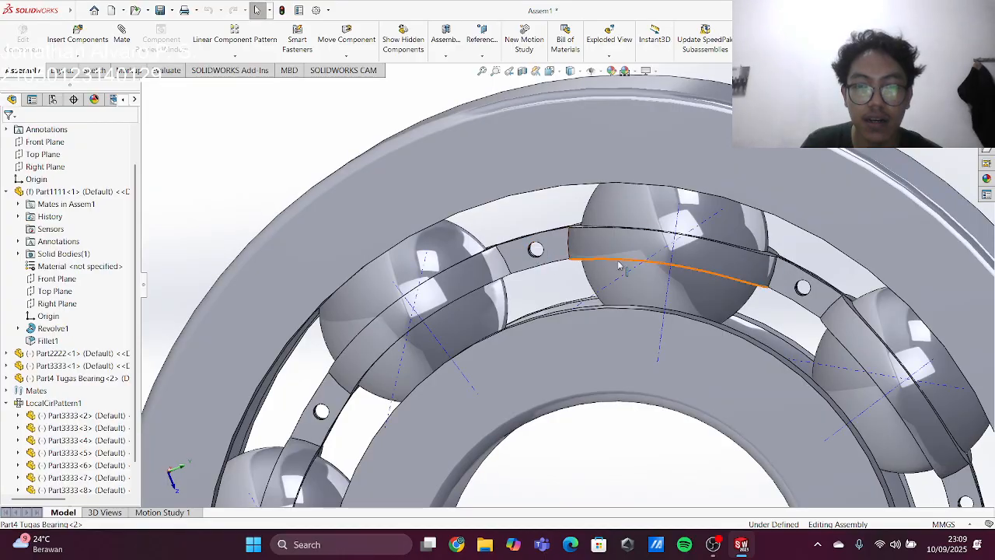
pyautogui.scroll(-1, 777, 339)
pyautogui.scroll(6, 692, 338)
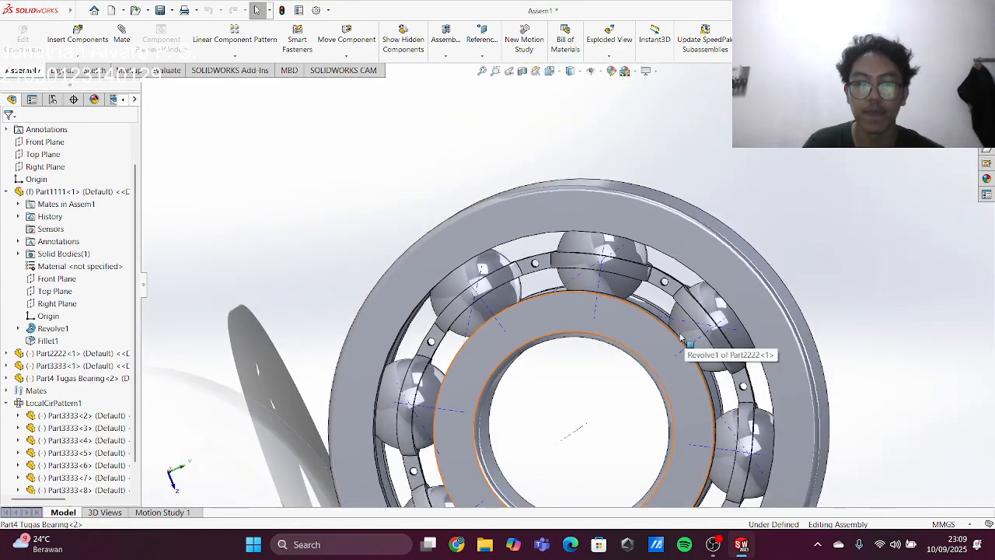
pyautogui.scroll(-2, 604, 377)
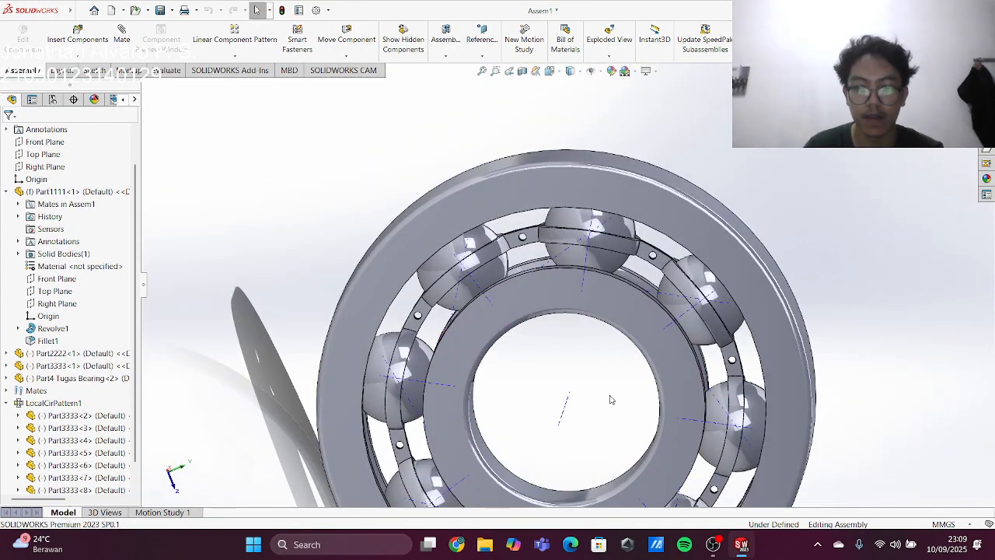
pyautogui.scroll(3, 642, 419)
pyautogui.scroll(-1, 630, 420)
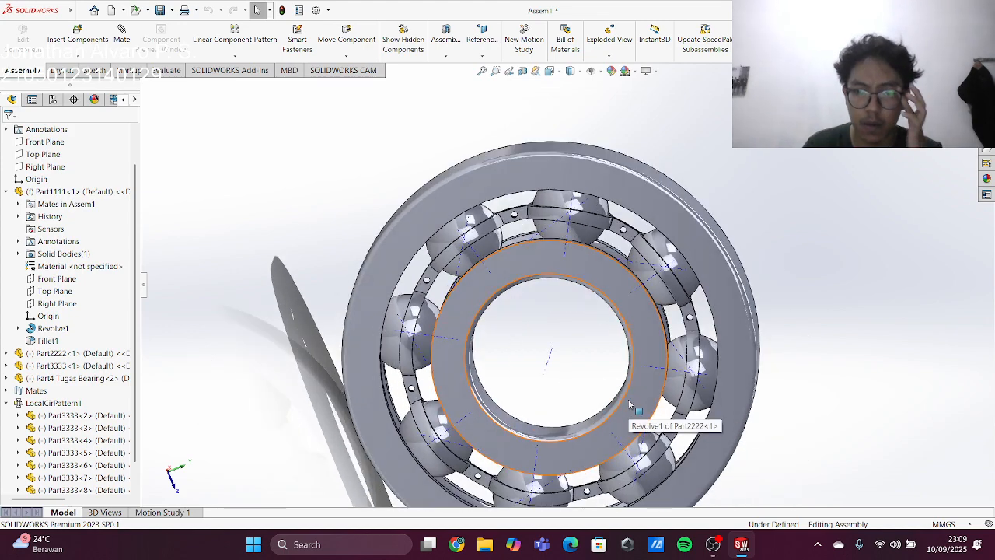
pyautogui.scroll(-1, 589, 395)
pyautogui.scroll(-1, 606, 365)
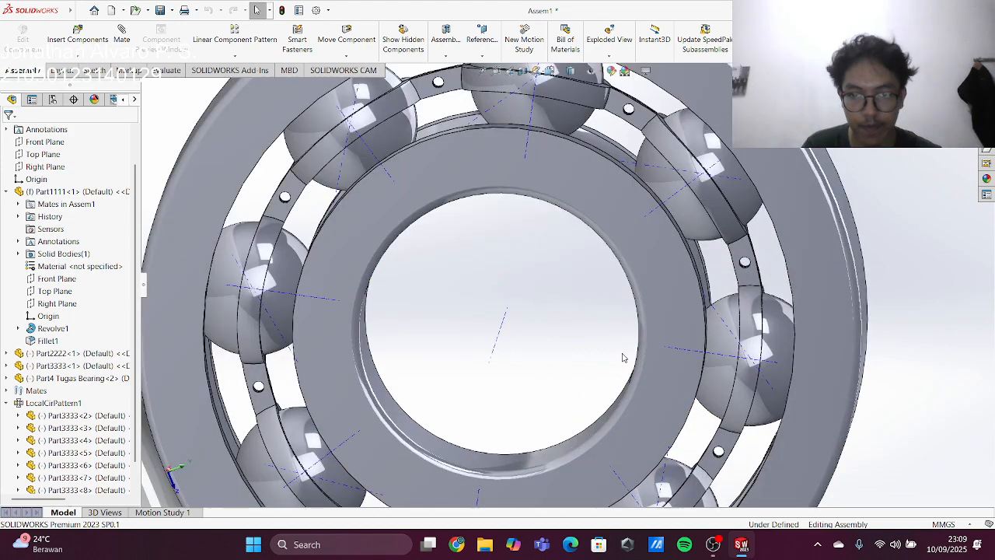
pyautogui.scroll(3, 622, 355)
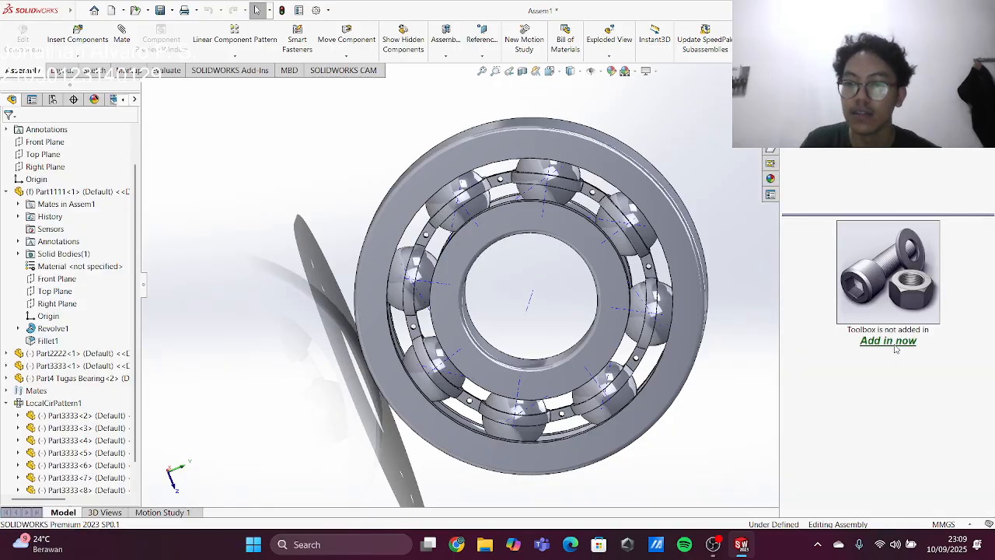
# - Add in the Toolbox library and open the DIN standard's Rivets folder under Pins
pyautogui.click(893, 342)
pyautogui.doubleClick(822, 420)
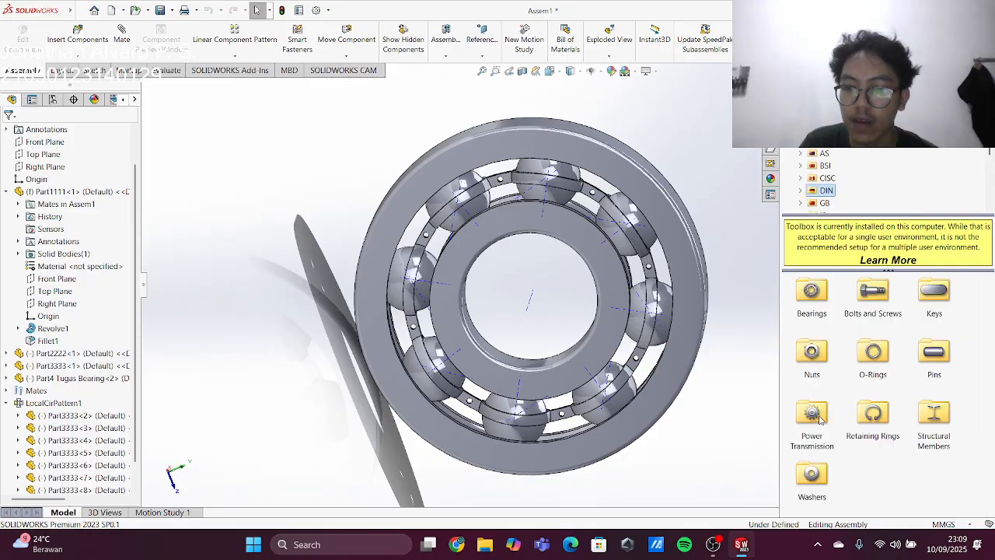
pyautogui.doubleClick(934, 352)
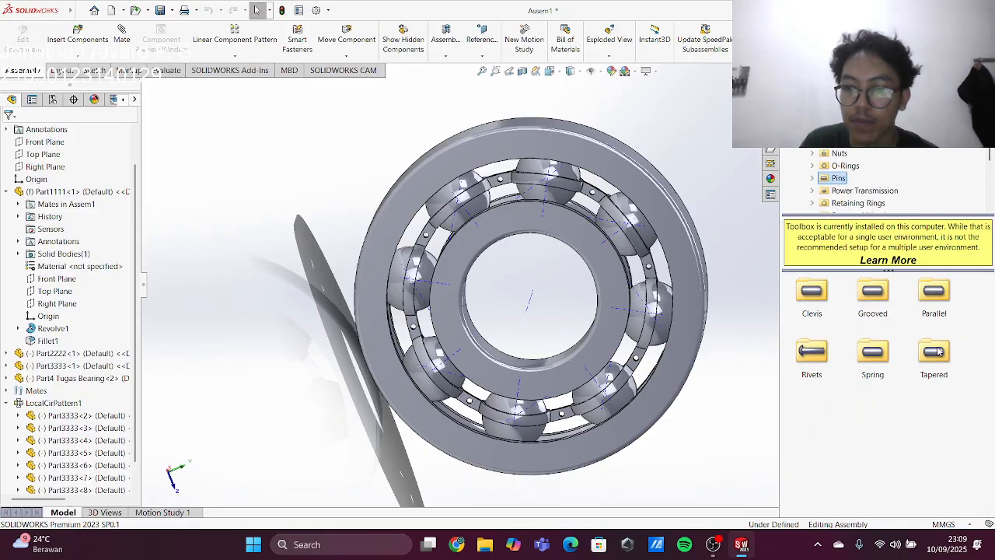
pyautogui.doubleClick(811, 354)
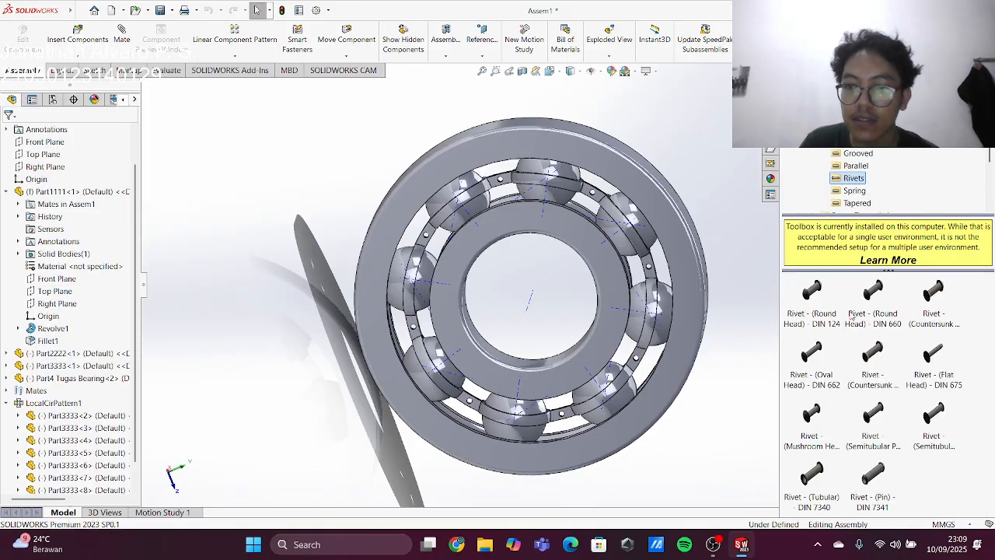
pyautogui.click(872, 294)
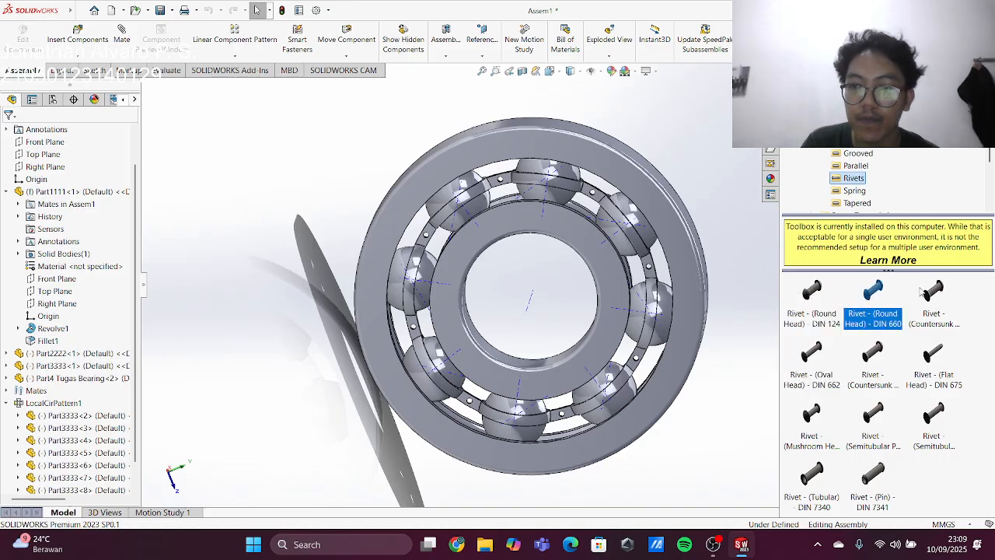
pyautogui.moveTo(874, 294); pyautogui.dragTo(598, 198)
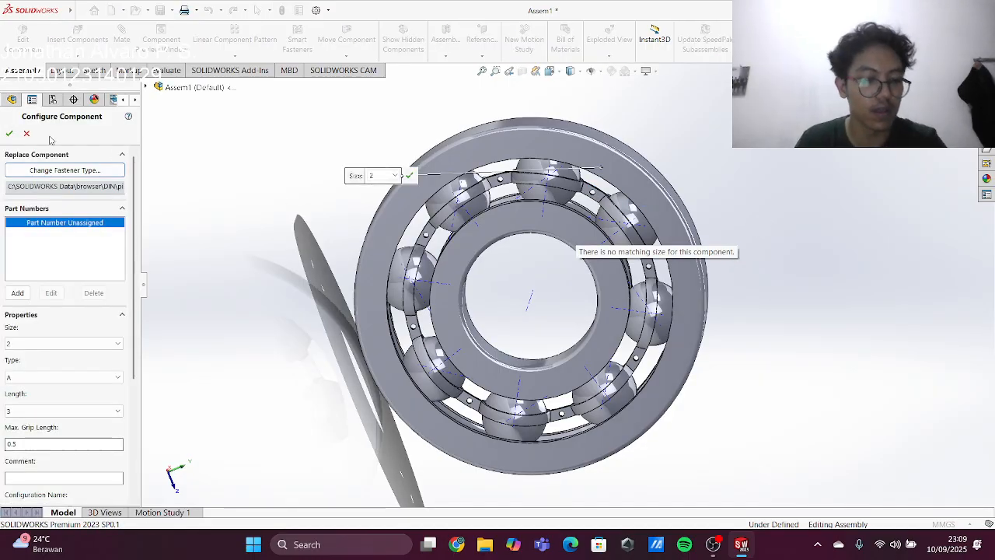
pyautogui.press('Escape')
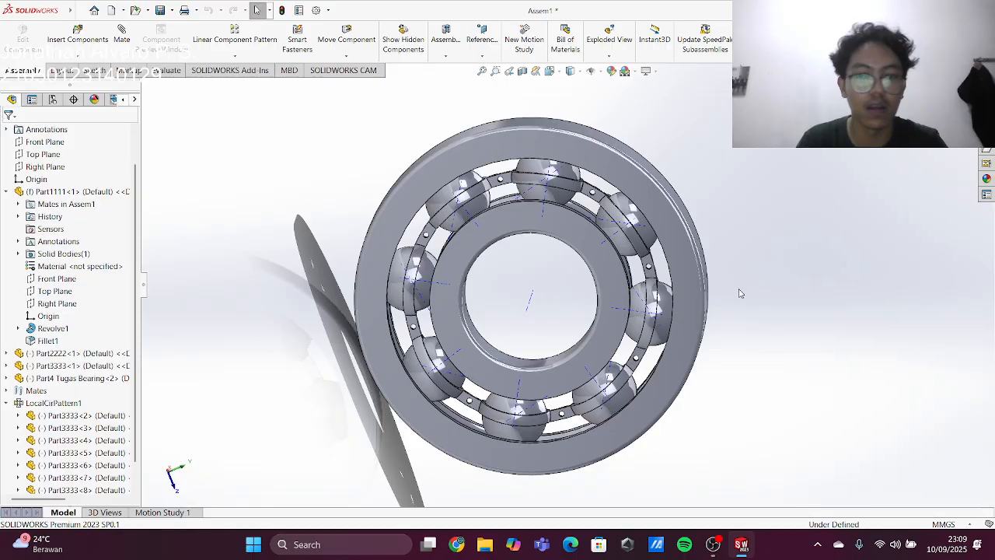
# - Insert a Round Head DIN 660 rivet from the Toolbox into the cage hole between two neighbouring balls
pyautogui.scroll(-10, 740, 293)
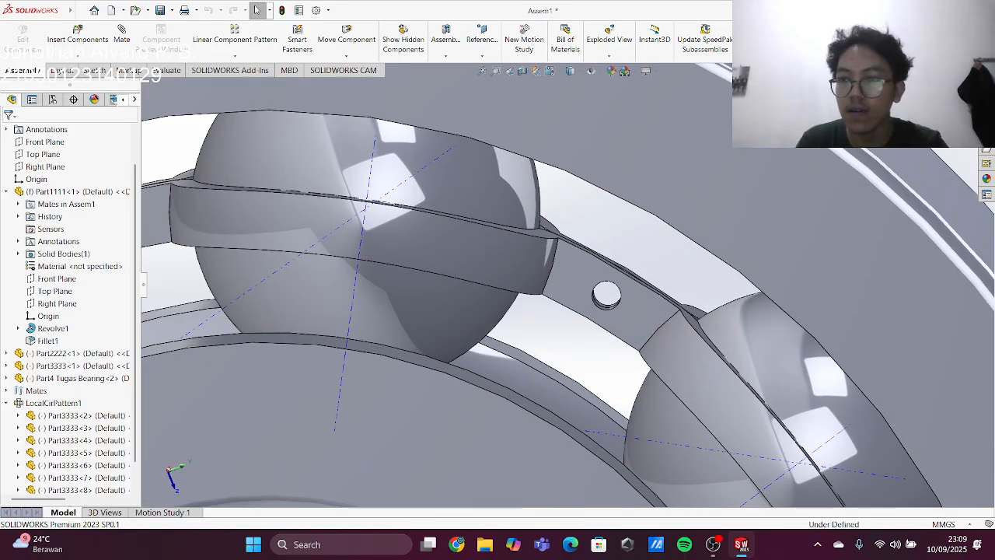
pyautogui.click(986, 133)
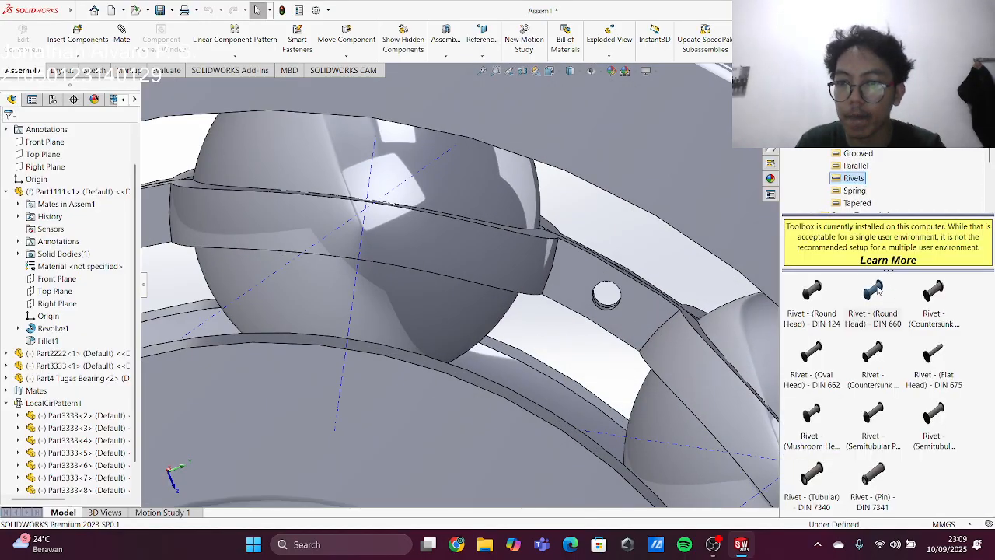
pyautogui.moveTo(877, 290); pyautogui.dragTo(620, 298)
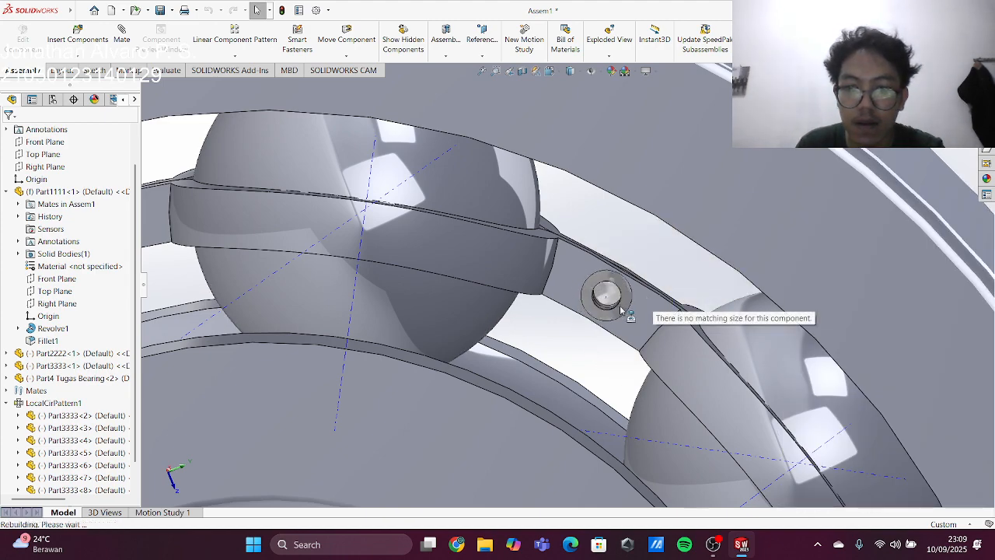
pyautogui.moveTo(630, 318); pyautogui.dragTo(624, 298)
pyautogui.moveTo(623, 297); pyautogui.dragTo(614, 289, button='middle')
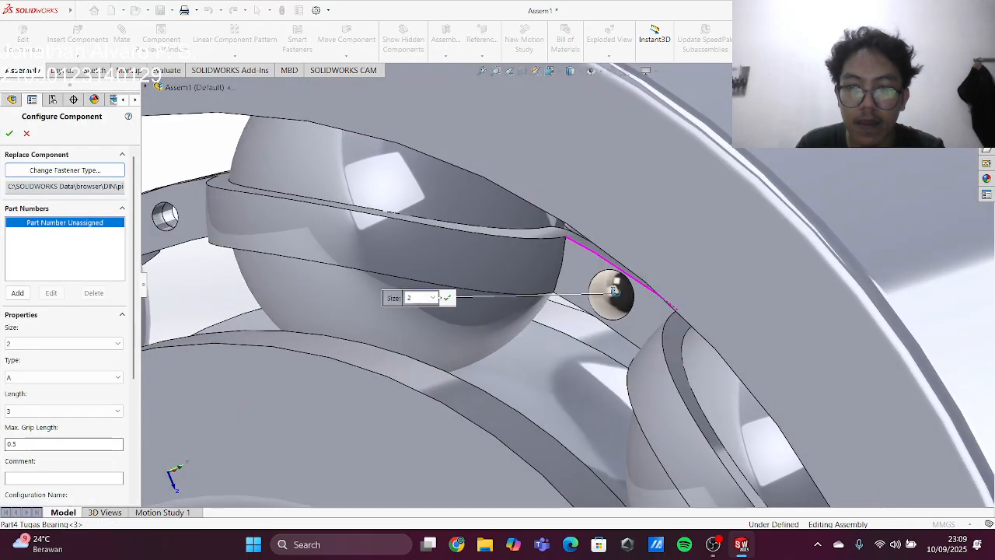
# - Set the inserted rivet's length to 6 and accept its configuration
pyautogui.click(88, 412)
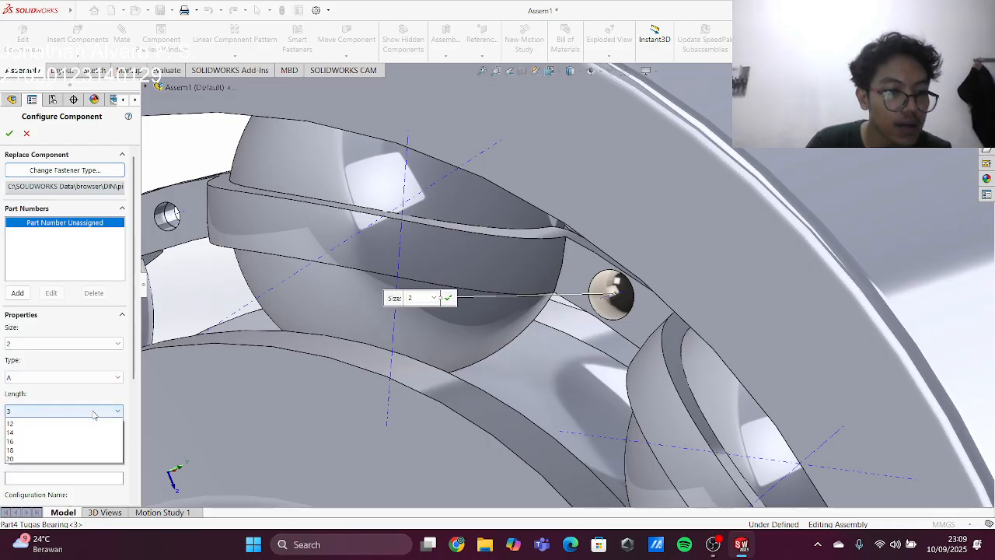
pyautogui.click(85, 449)
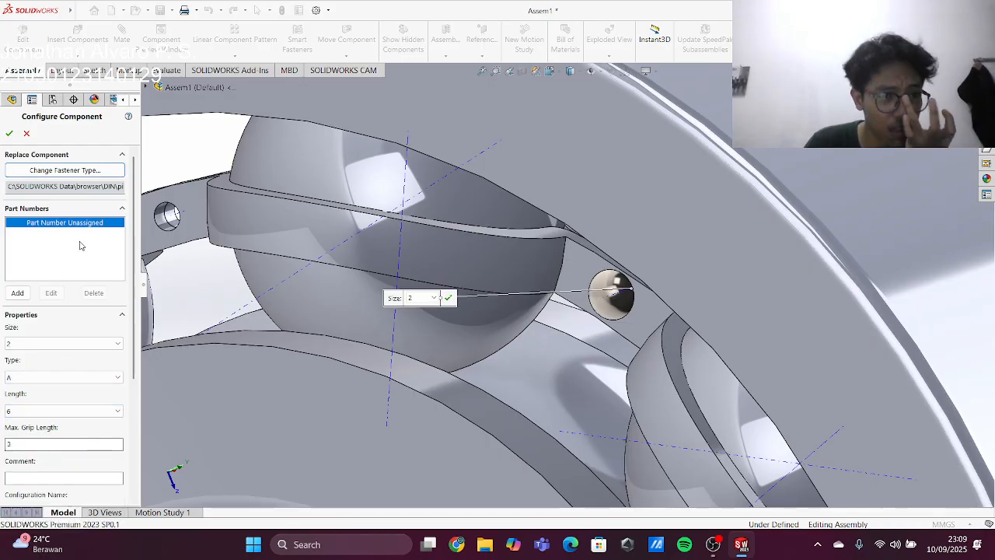
pyautogui.scroll(-5, 51, 441)
pyautogui.scroll(3, 64, 358)
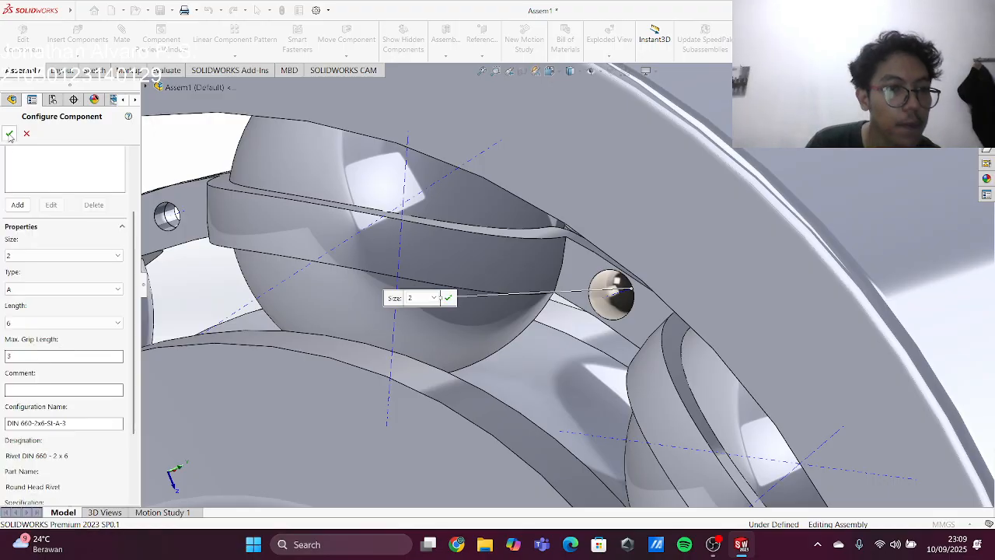
pyautogui.click(9, 134)
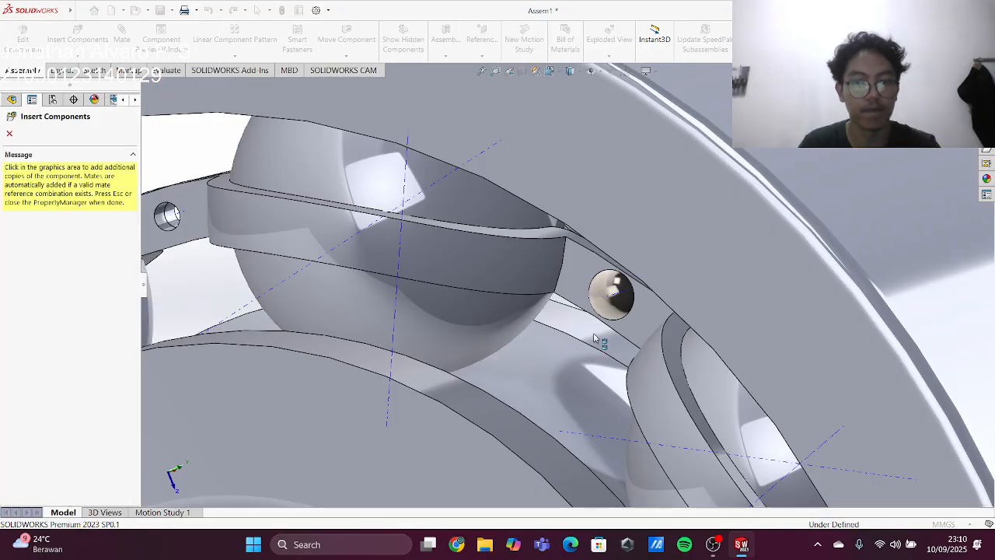
# - End the rivet insertion without adding more copies and examine how the placed rivet sits in its cage hole
pyautogui.press('Escape')
pyautogui.scroll(-1, 617, 339)
pyautogui.scroll(1, 622, 344)
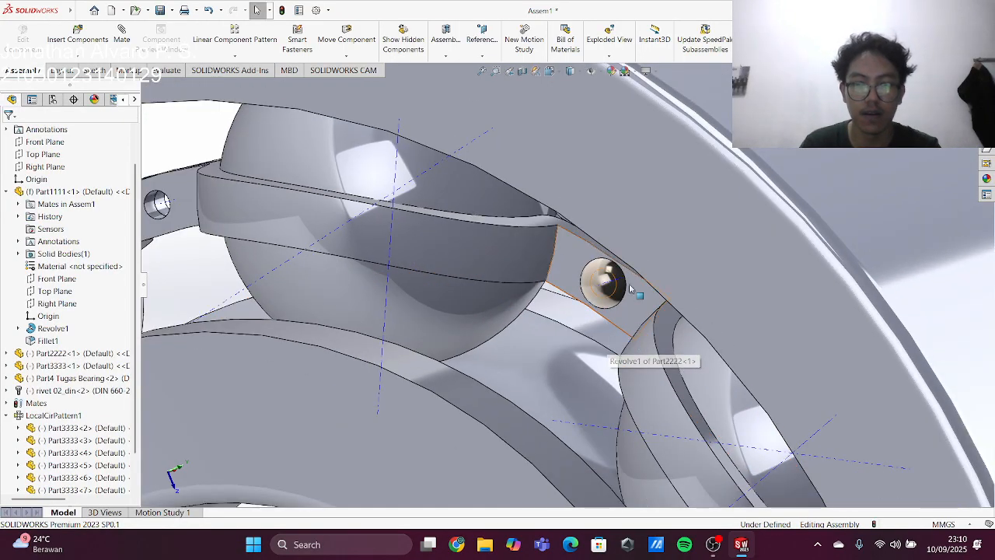
pyautogui.scroll(2, 634, 324)
pyautogui.moveTo(634, 323); pyautogui.dragTo(581, 327, button='middle')
pyautogui.scroll(1, 581, 327)
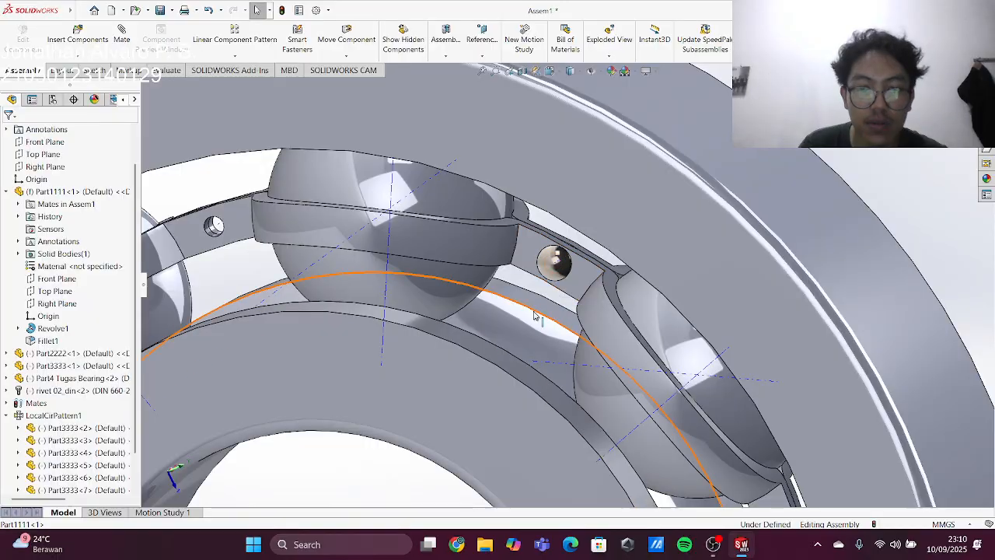
pyautogui.scroll(1, 539, 322)
pyautogui.scroll(4, 540, 321)
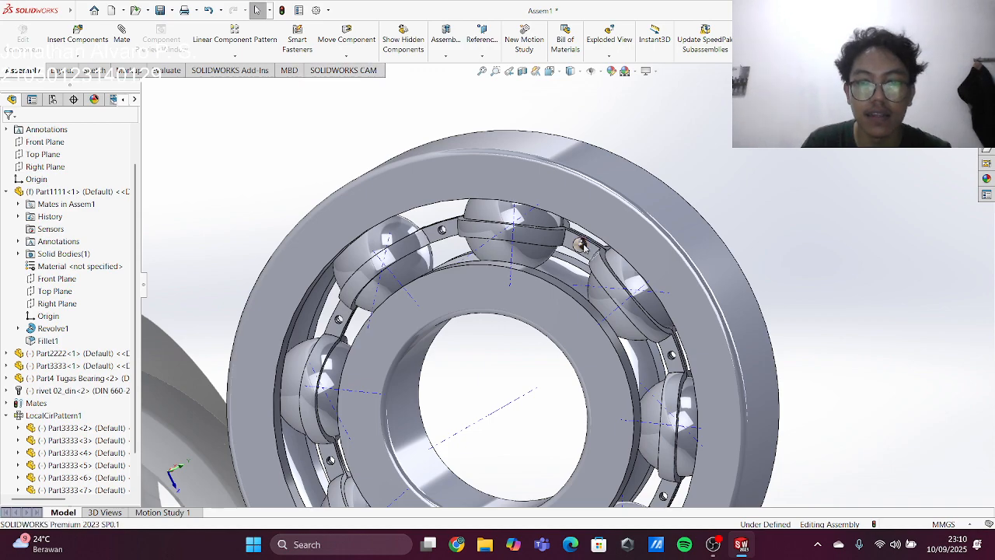
# - Create a circular component pattern of the rivet around the inner ring's axis with 8 equally spaced instances over 360 degrees
pyautogui.click(581, 245)
pyautogui.click(582, 245)
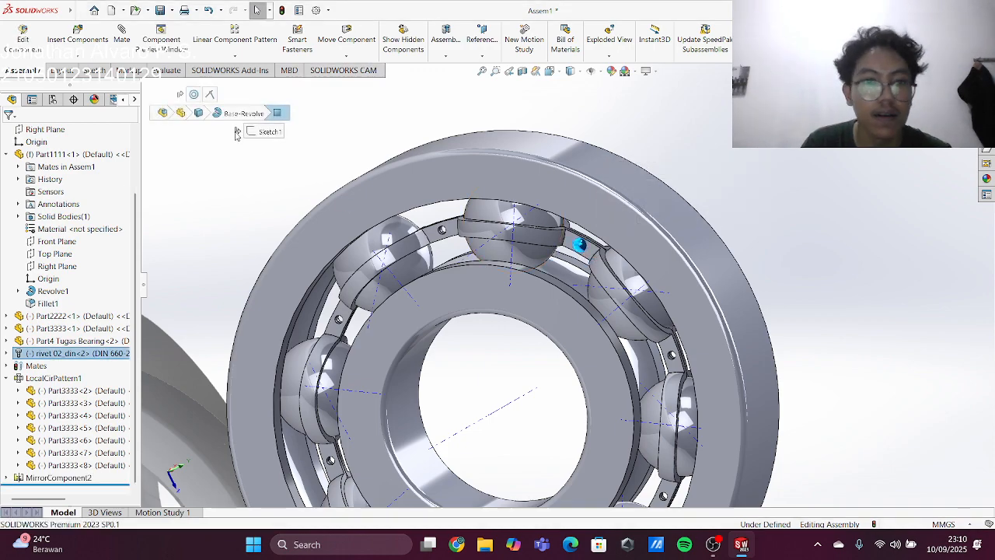
pyautogui.click(247, 59)
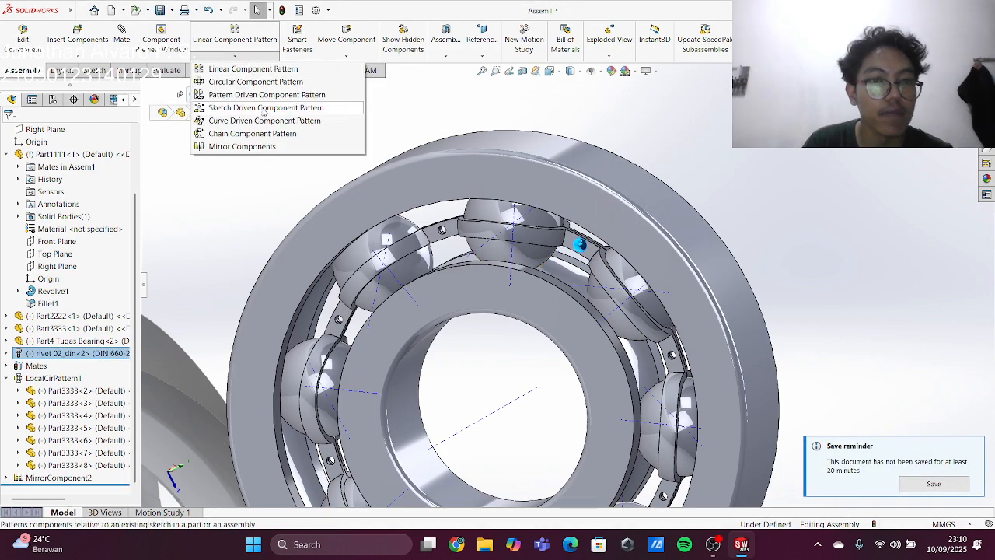
pyautogui.click(303, 84)
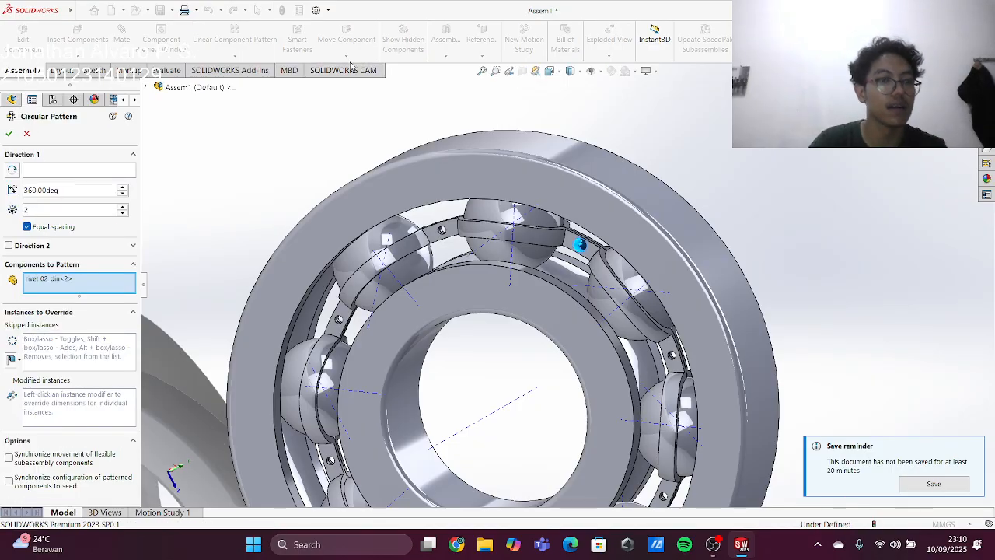
pyautogui.click(113, 171)
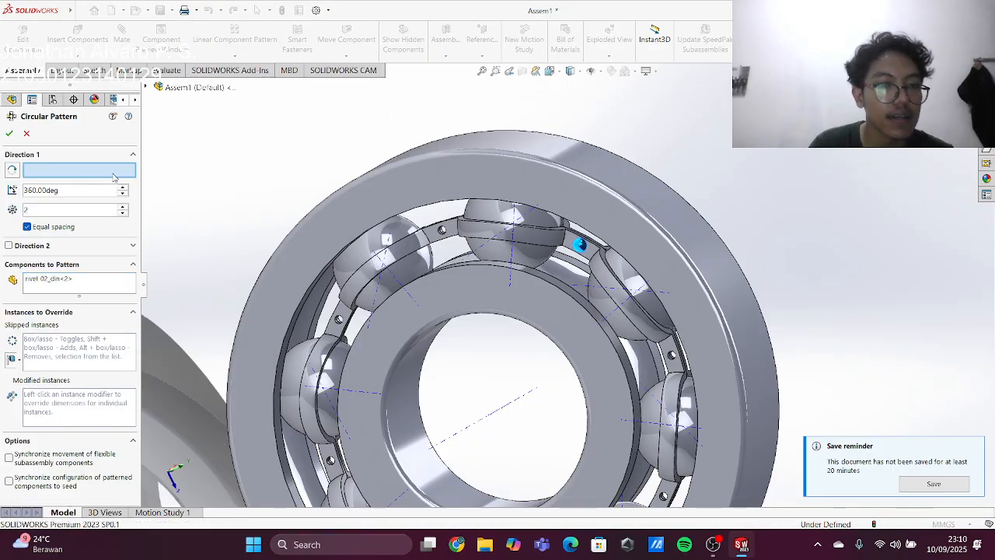
pyautogui.click(483, 425)
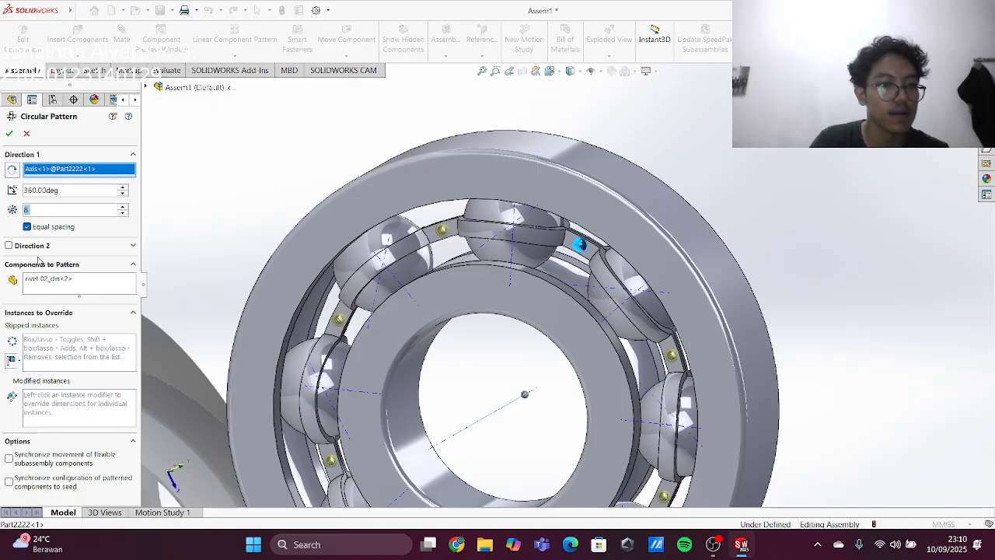
pyautogui.click(9, 134)
# - Inspect the patterned rivets from both sides of the bearing and rotate the cage with its balls to test the movement
pyautogui.moveTo(435, 350); pyautogui.dragTo(544, 367, button='middle')
pyautogui.scroll(-3, 757, 378)
pyautogui.scroll(5, 684, 358)
pyautogui.moveTo(688, 358); pyautogui.dragTo(818, 347, button='middle')
pyautogui.scroll(-2, 828, 362)
pyautogui.scroll(2, 751, 344)
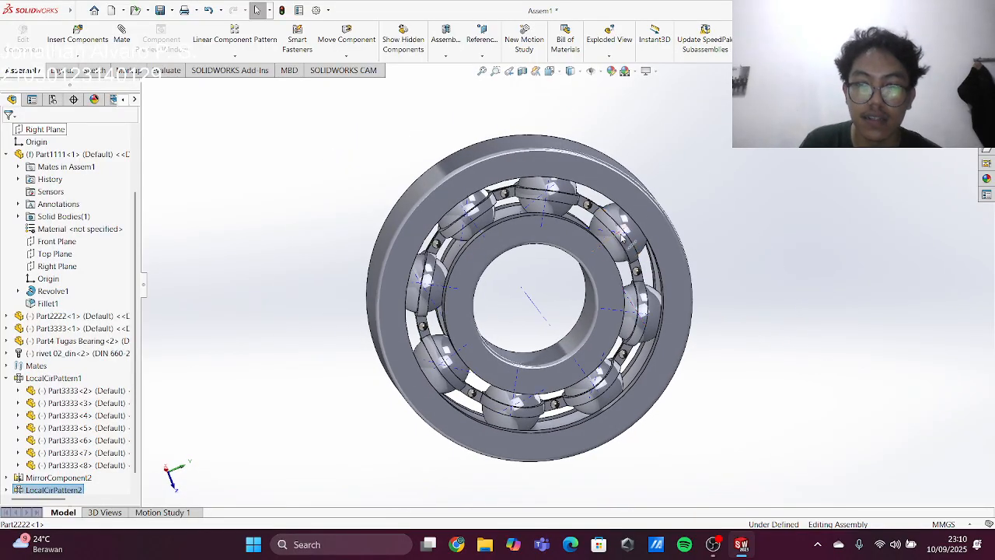
pyautogui.moveTo(622, 235); pyautogui.dragTo(566, 274)
pyautogui.moveTo(603, 325); pyautogui.dragTo(595, 211)
pyautogui.press('Escape')
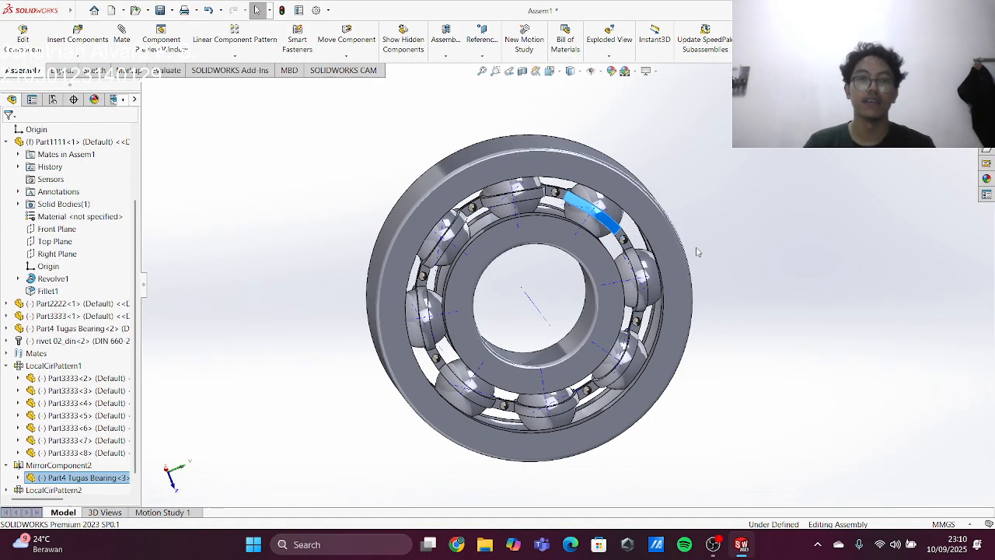